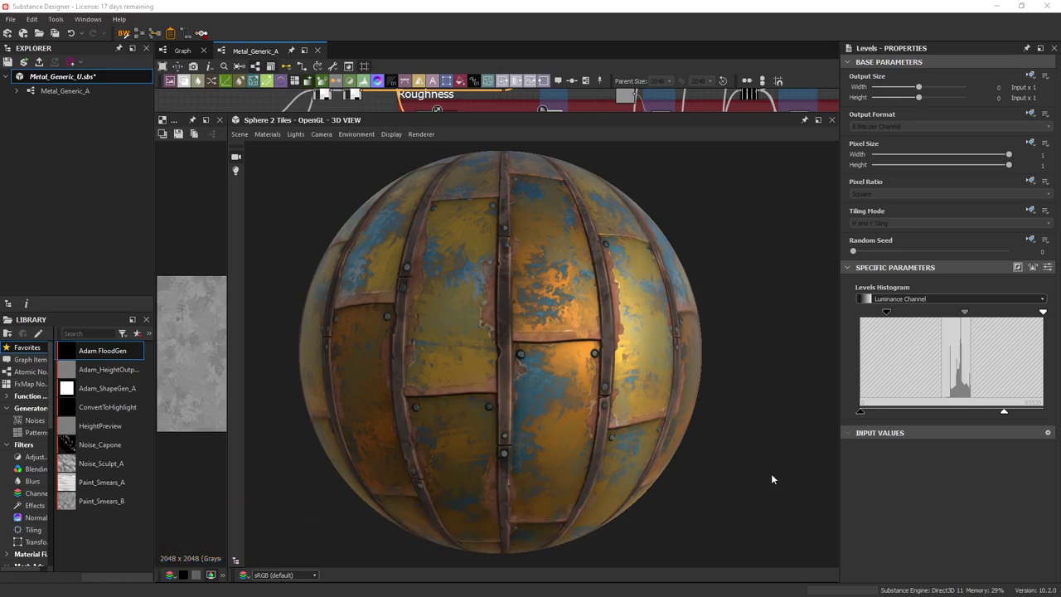
Examine the Auto Levels brush stroke texture up close in the 2D view, and fit the whole image back in view.
mouse_move(776, 475)
mouse_down()
mouse_move(727, 484)
mouse_move(784, 482)
mouse_up()
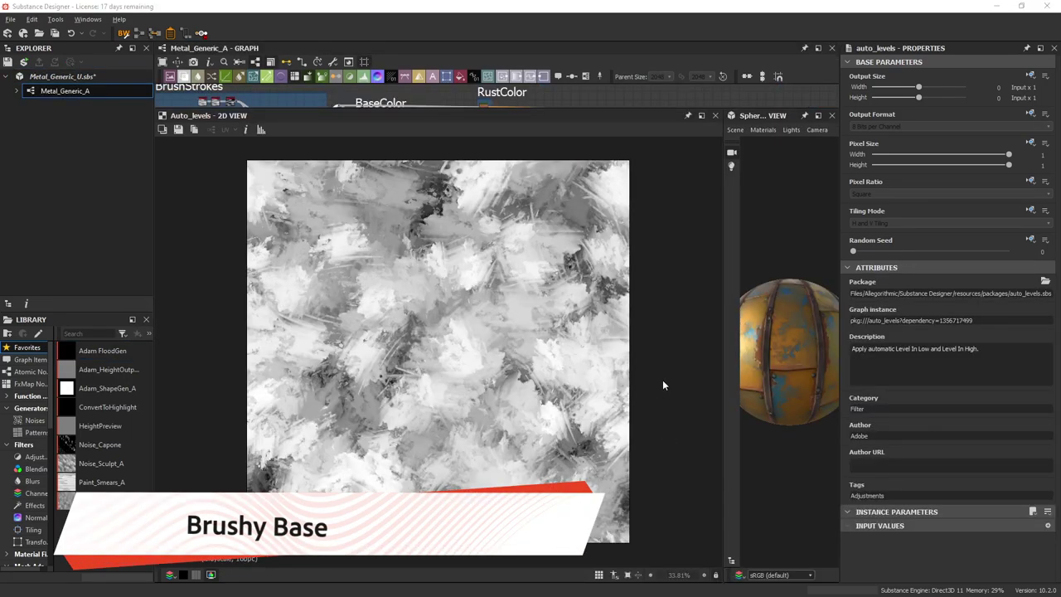
scroll(421, 388, up, 2)
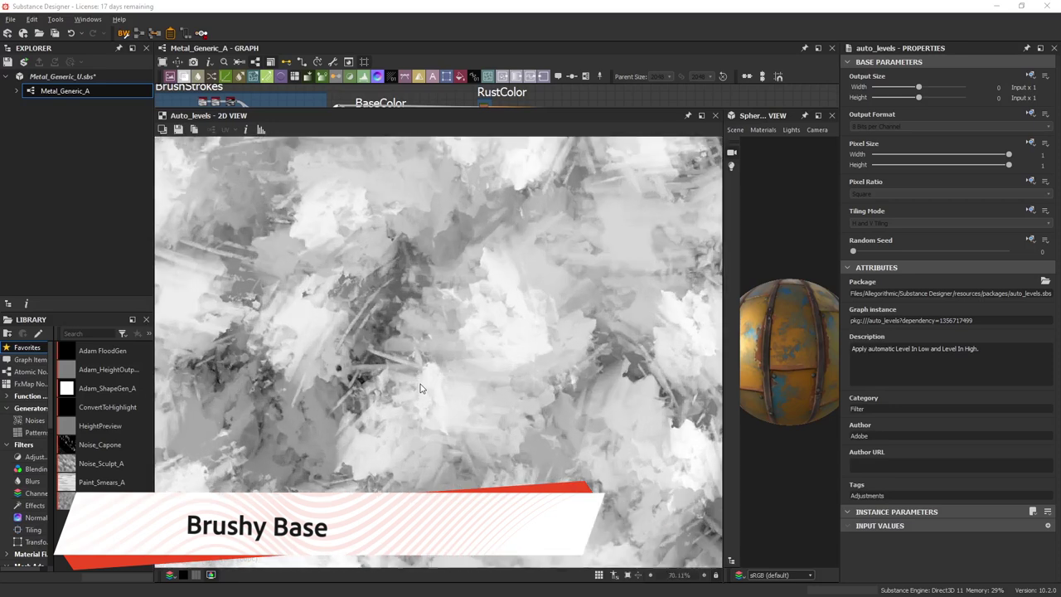
scroll(427, 372, up, 2)
middle_drag(526, 348, 531, 317)
middle_drag(367, 396, 481, 357)
middle_drag(400, 388, 384, 318)
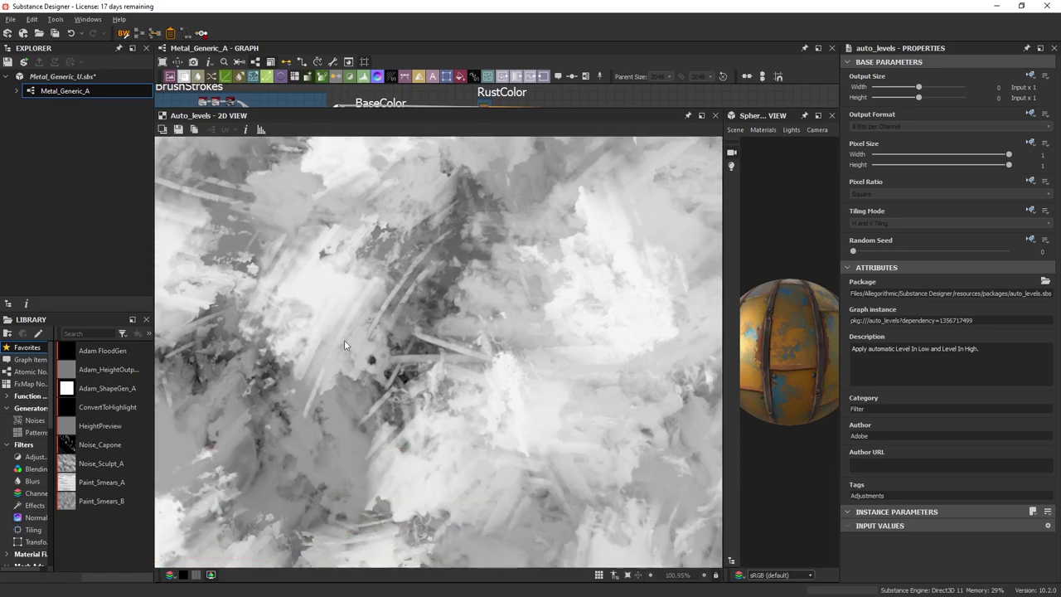
key(f)
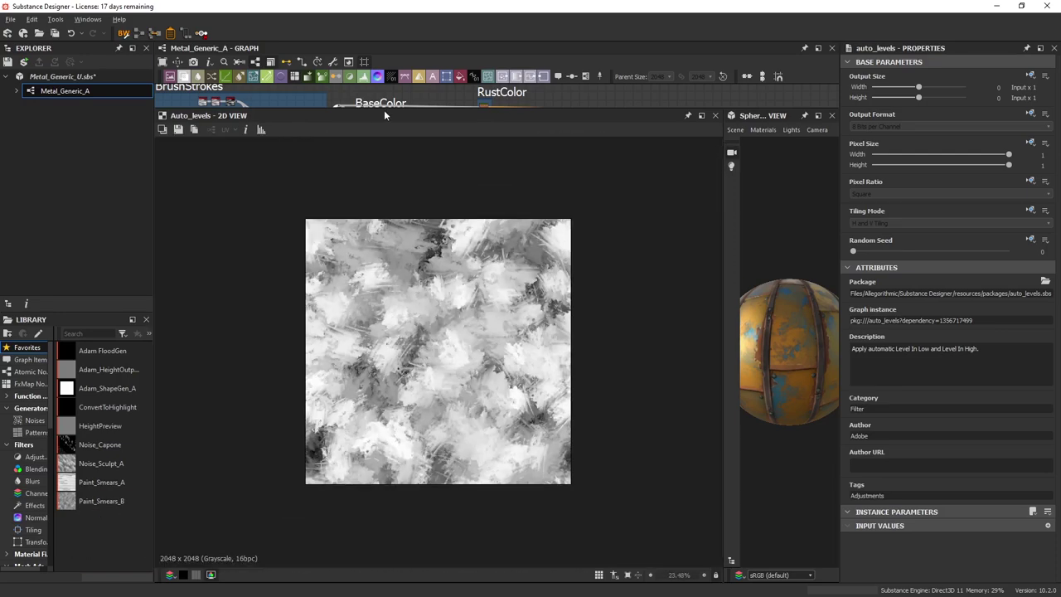
Enlarge the graph area above the 2D view and bring the whole BrushStrokes frame into view.
drag(385, 110, 547, 290)
scroll(557, 249, up, 3)
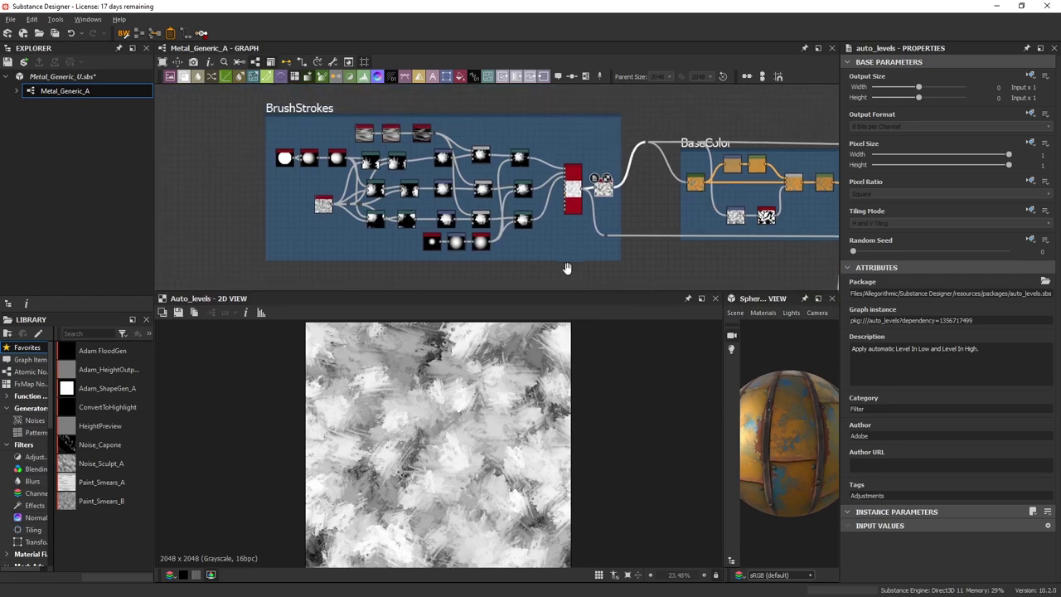
middle_drag(457, 172, 437, 157)
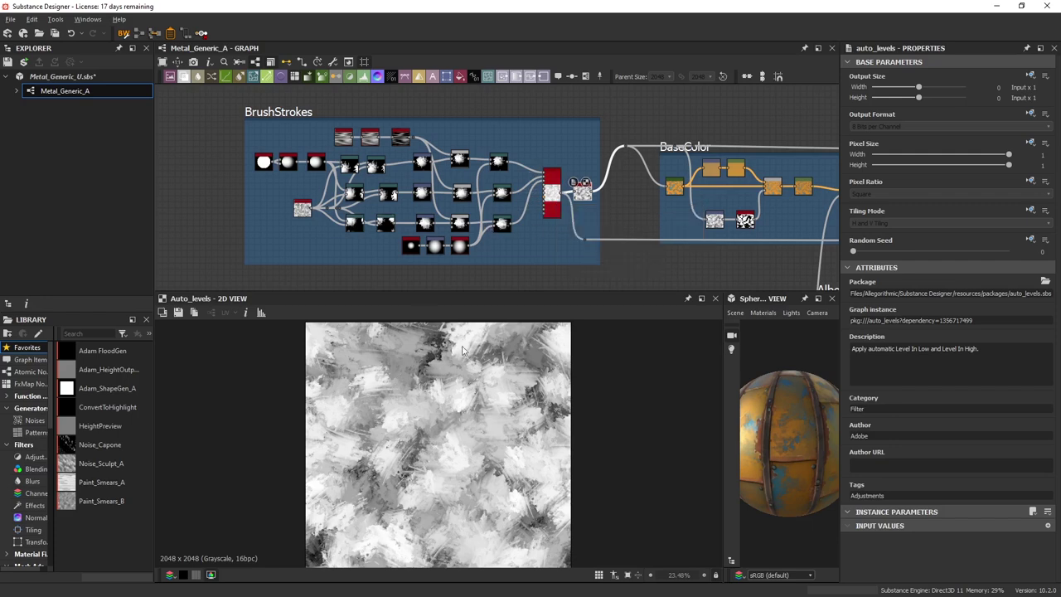
Preview the Non Uniform Blur Grayscale node after the Shape node and set its Intensity to 38.87.
scroll(270, 166, up, 5)
double_click(245, 148)
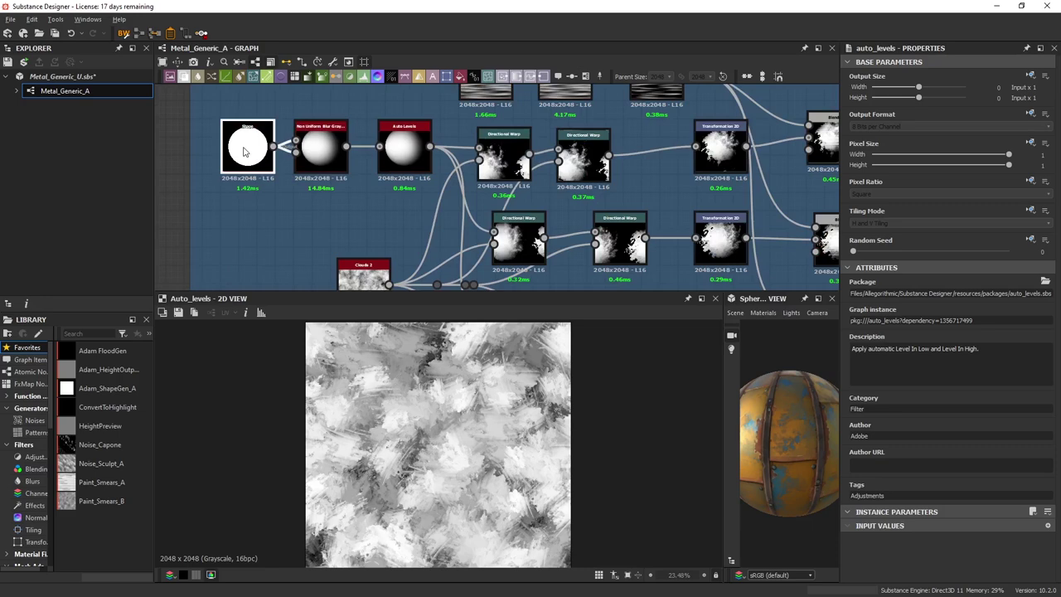
double_click(315, 145)
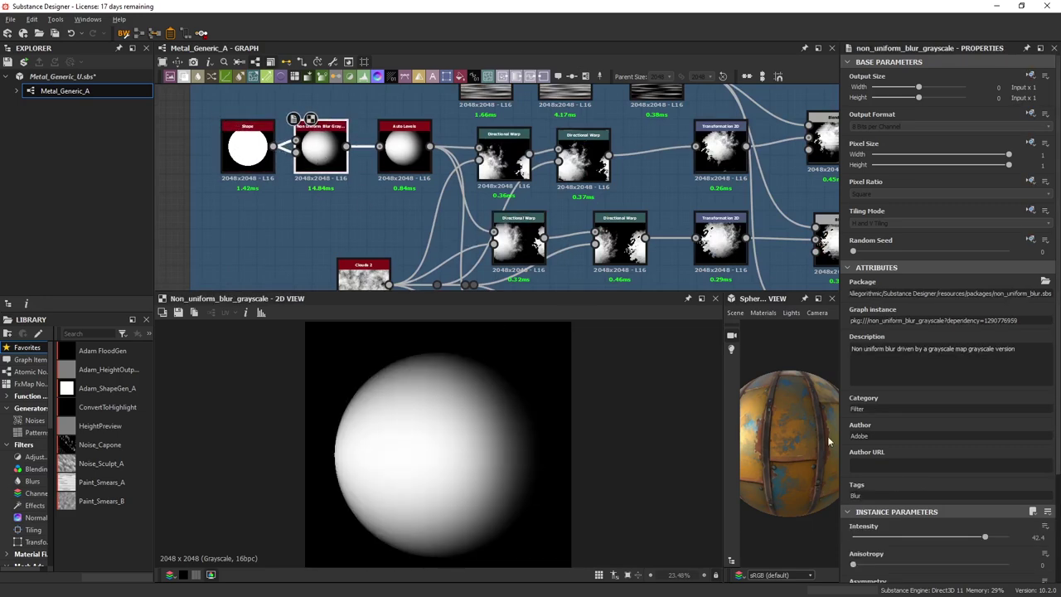
scroll(938, 497, down, 3)
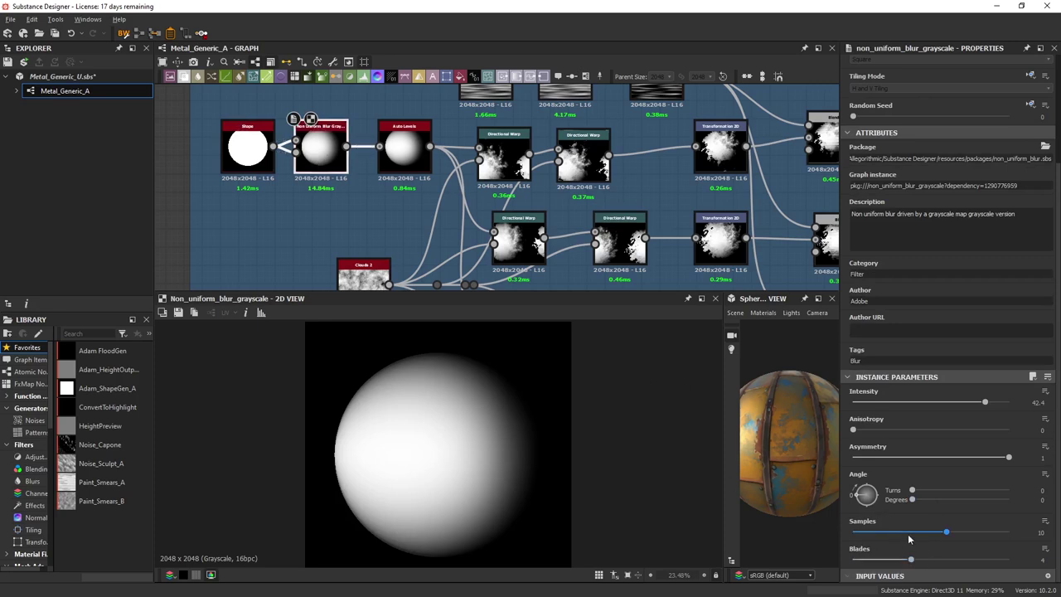
middle_drag(248, 139, 266, 143)
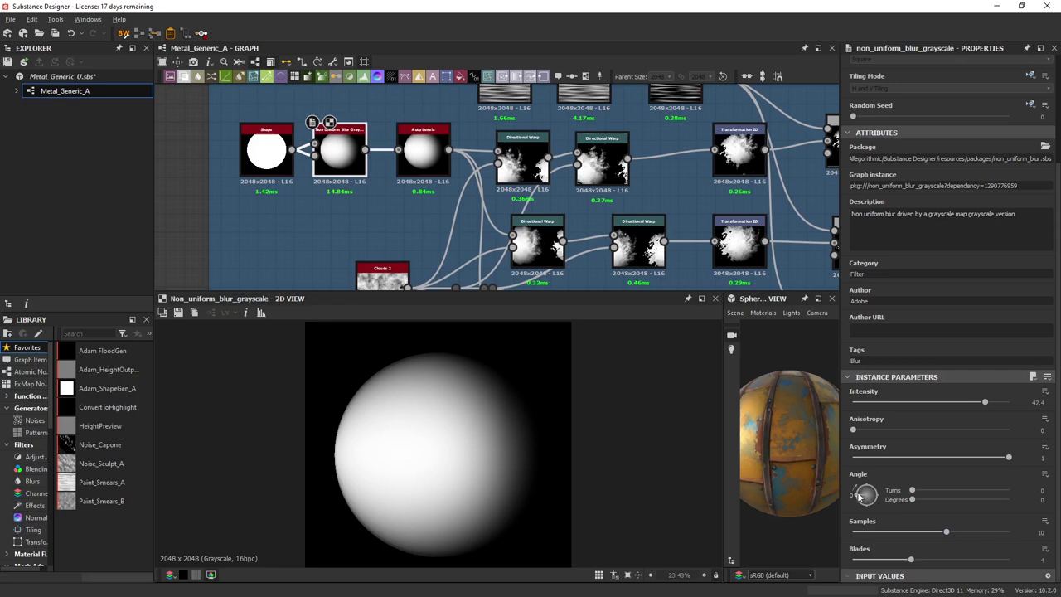
drag(926, 402, 974, 403)
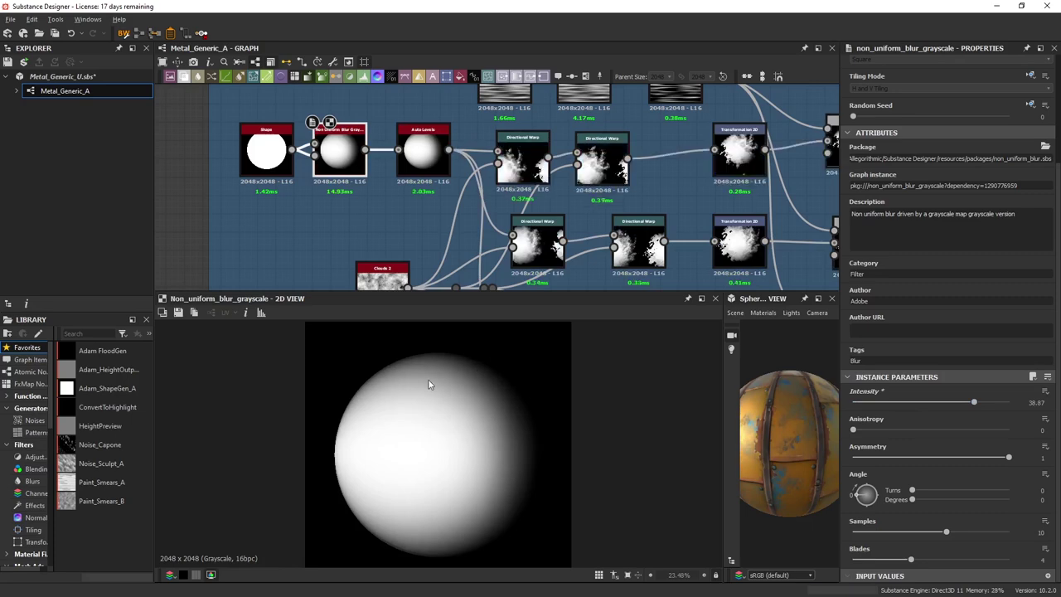
Preview the first Directional Warp after Auto Levels and trace its intensity input from the Clouds 2 node.
middle_drag(533, 184, 370, 168)
scroll(369, 168, down, 3)
double_click(367, 167)
middle_drag(300, 230, 347, 223)
scroll(372, 207, up, 3)
click(330, 243)
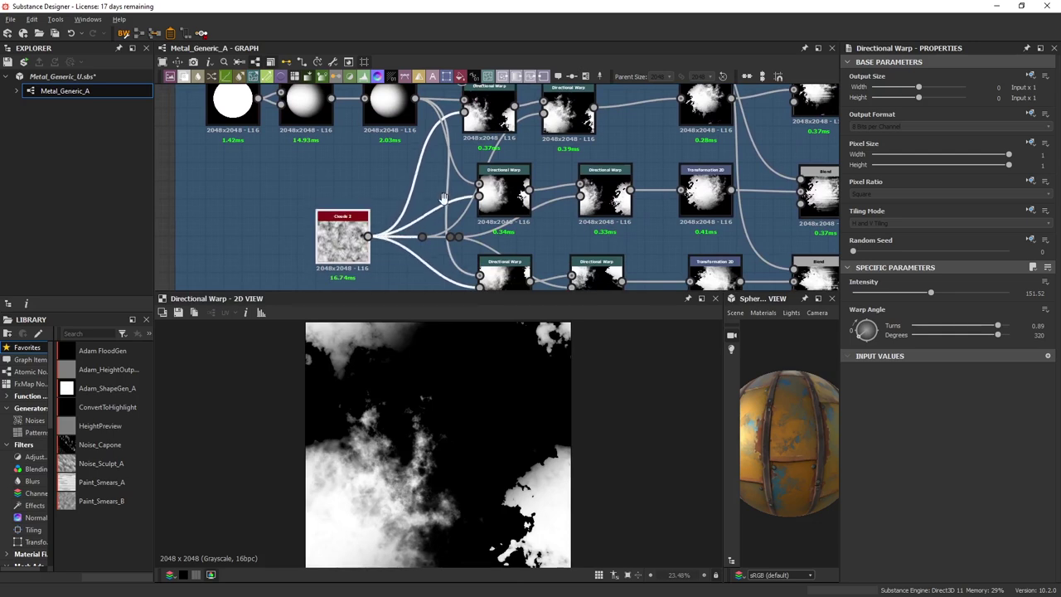
middle_drag(486, 116, 426, 174)
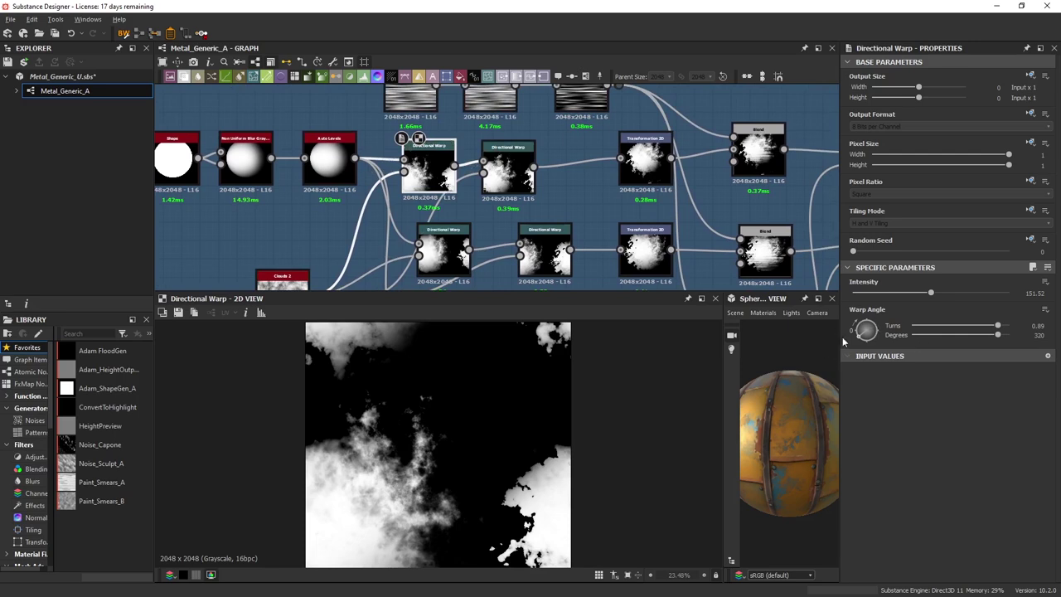
Preview the second Directional Warp in the upper row and examine the warped cloud edges closely.
click(515, 171)
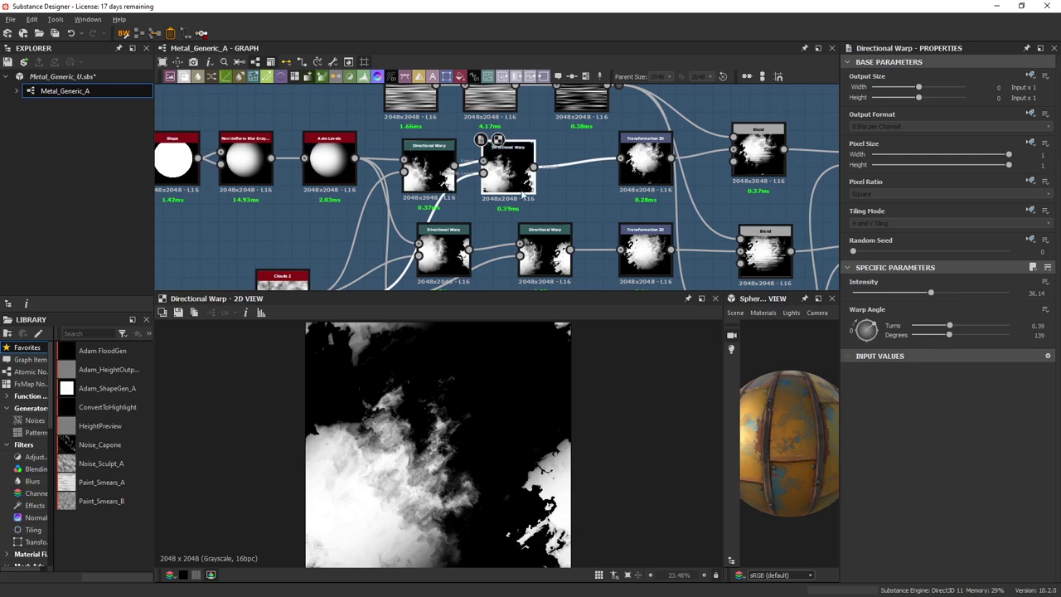
scroll(456, 428, up, 2)
scroll(458, 422, up, 2)
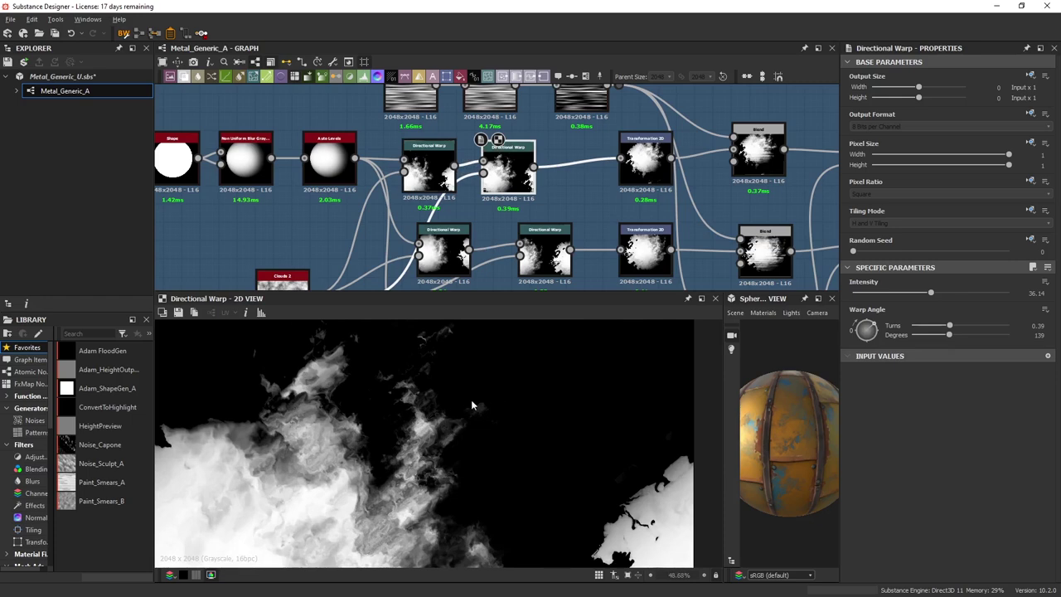
scroll(470, 399, down, 2)
scroll(475, 414, up, 2)
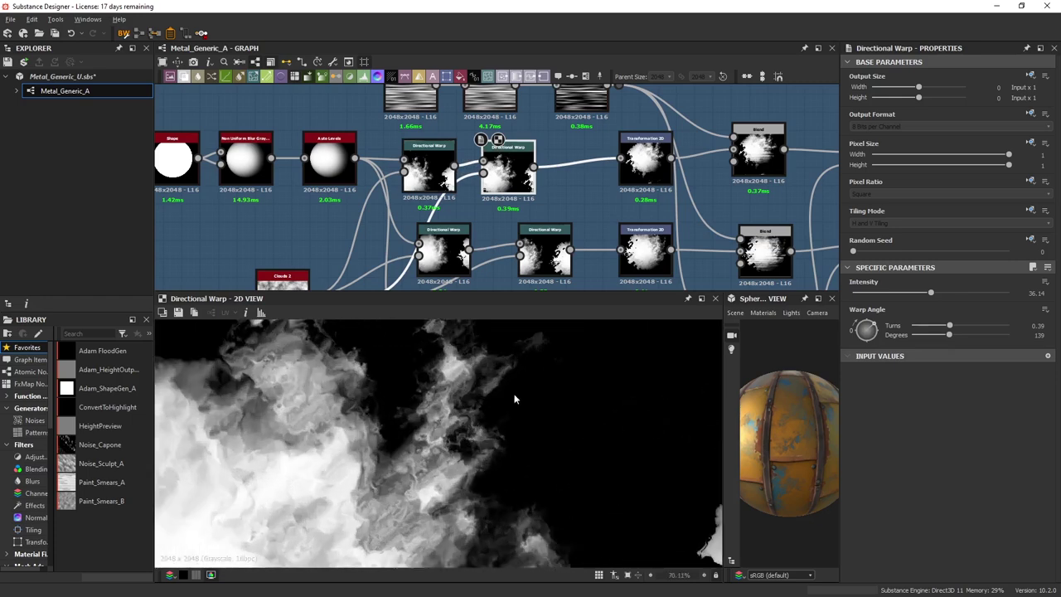
middle_drag(502, 392, 341, 378)
middle_drag(562, 486, 538, 355)
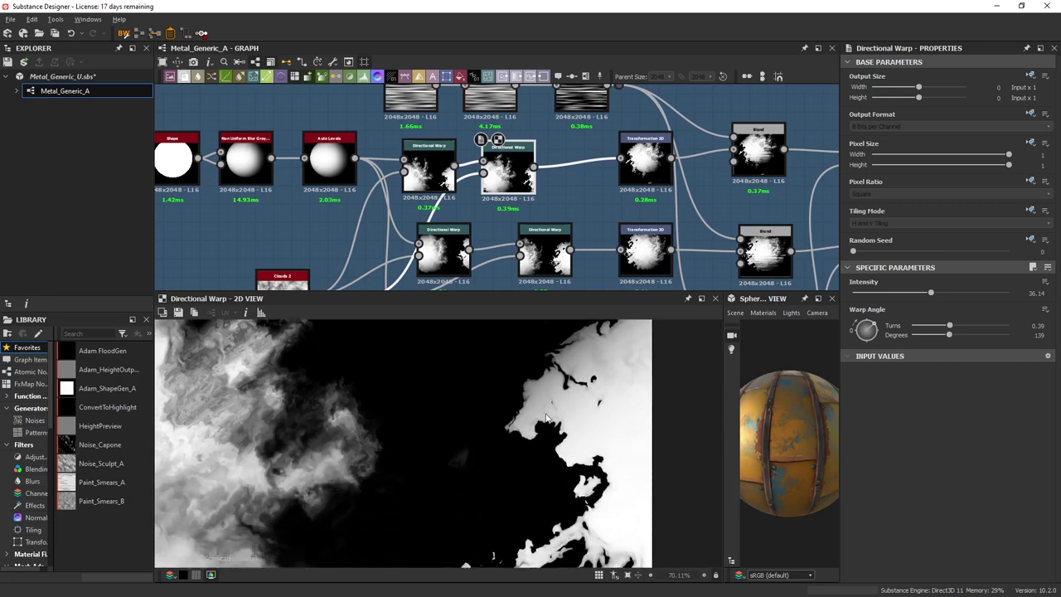
middle_drag(557, 435, 569, 399)
middle_drag(584, 488, 580, 445)
scroll(579, 477, up, 1)
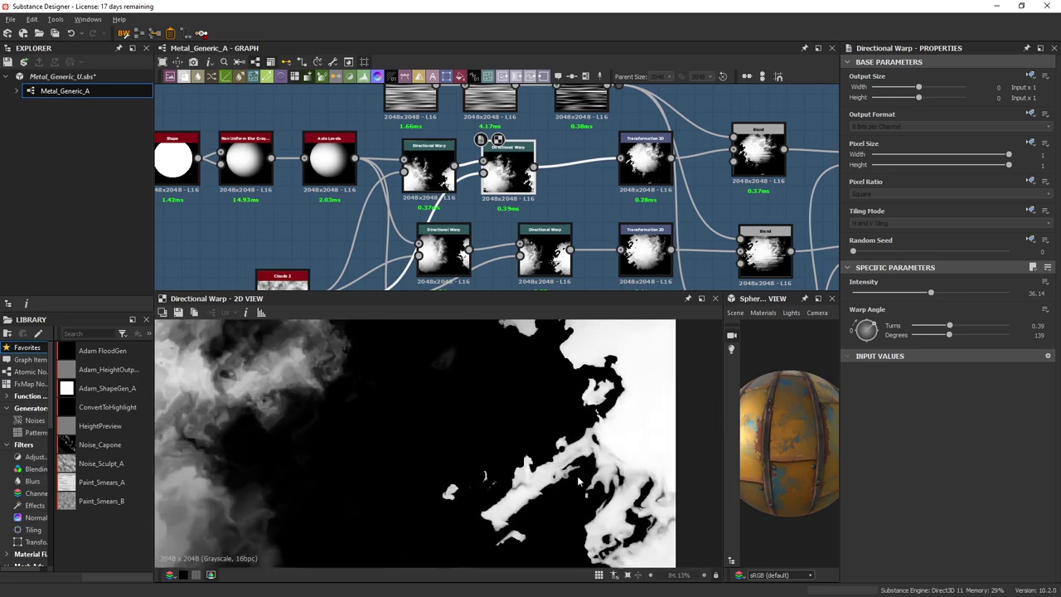
scroll(579, 479, up, 4)
scroll(560, 469, down, 10)
Preview the upper row's Transformation 2D node and inspect the offset brush shape and its stray edge bits.
middle_drag(643, 165, 528, 180)
click(524, 178)
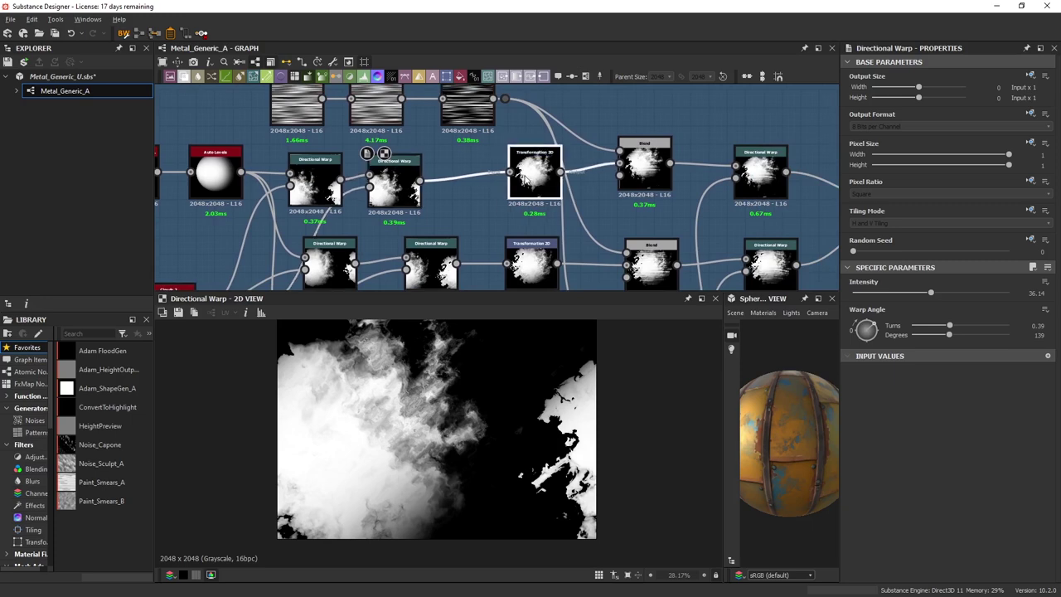
double_click(524, 178)
scroll(467, 390, down, 4)
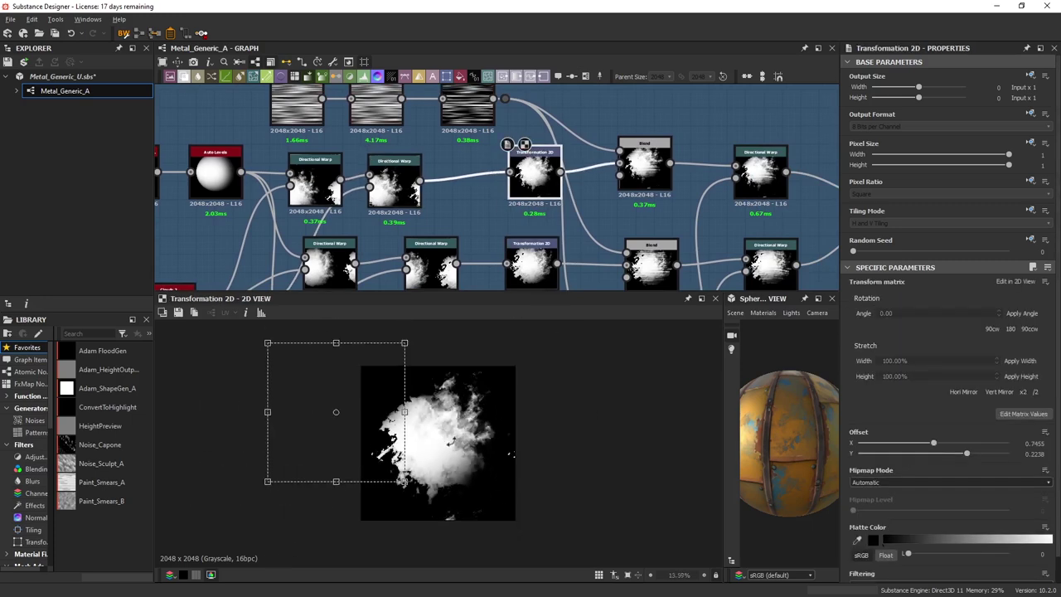
scroll(502, 497, up, 6)
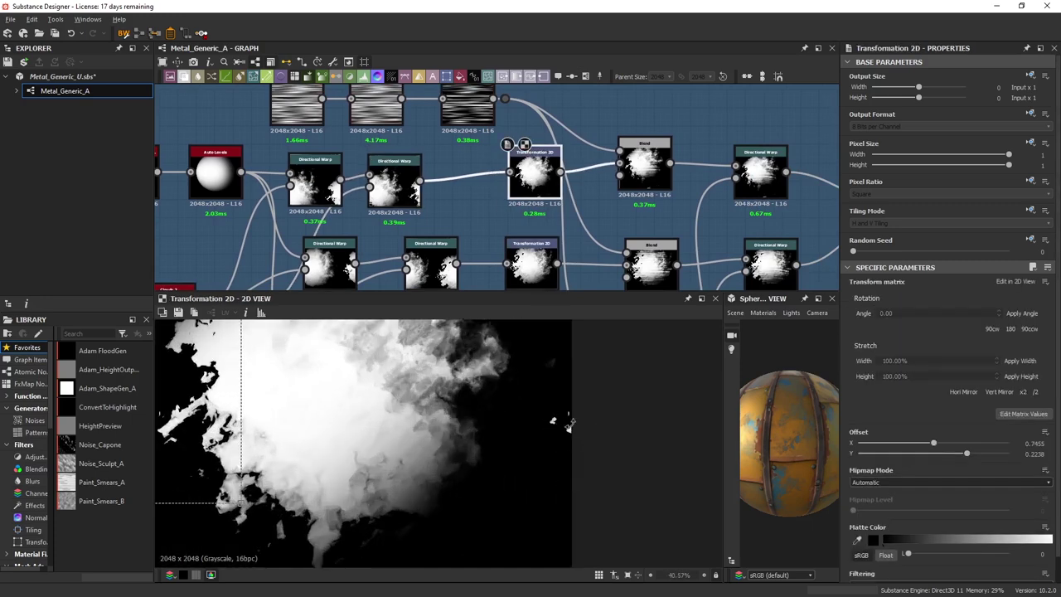
scroll(570, 427, up, 1)
scroll(570, 414, down, 3)
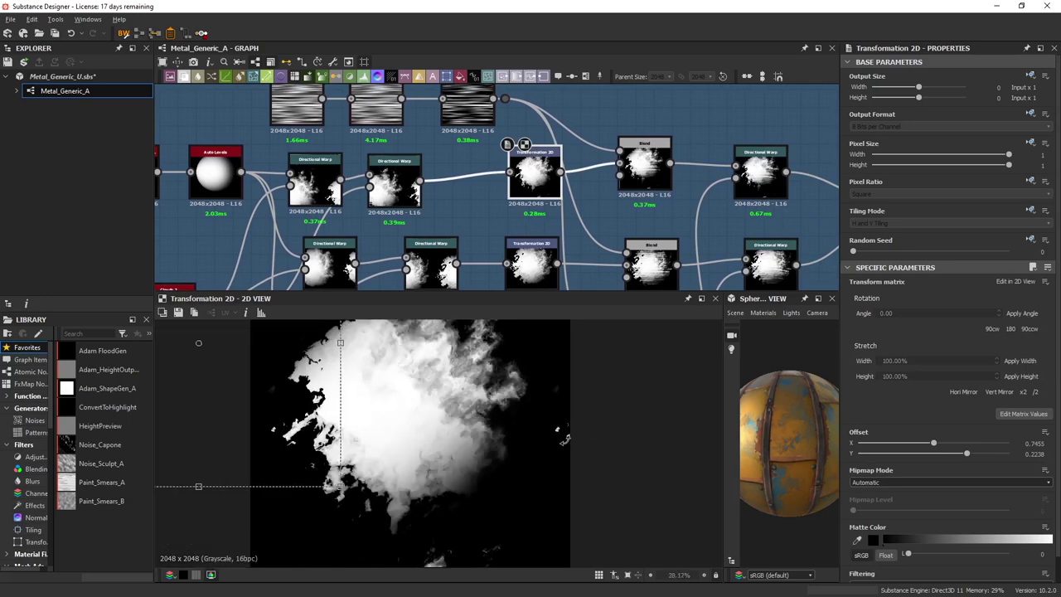
scroll(462, 549, down, 2)
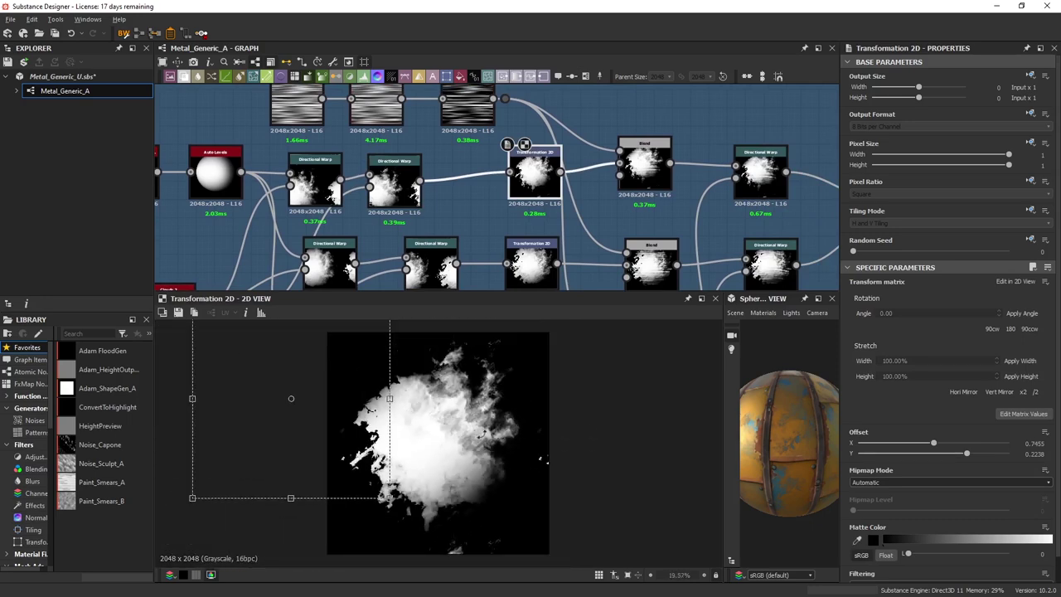
Preview the upper Blend node, then the Anisotropic Noise, Blur HQ Grayscale and Histogram Scan nodes that feed its foreground.
middle_drag(663, 171, 627, 218)
click(639, 193)
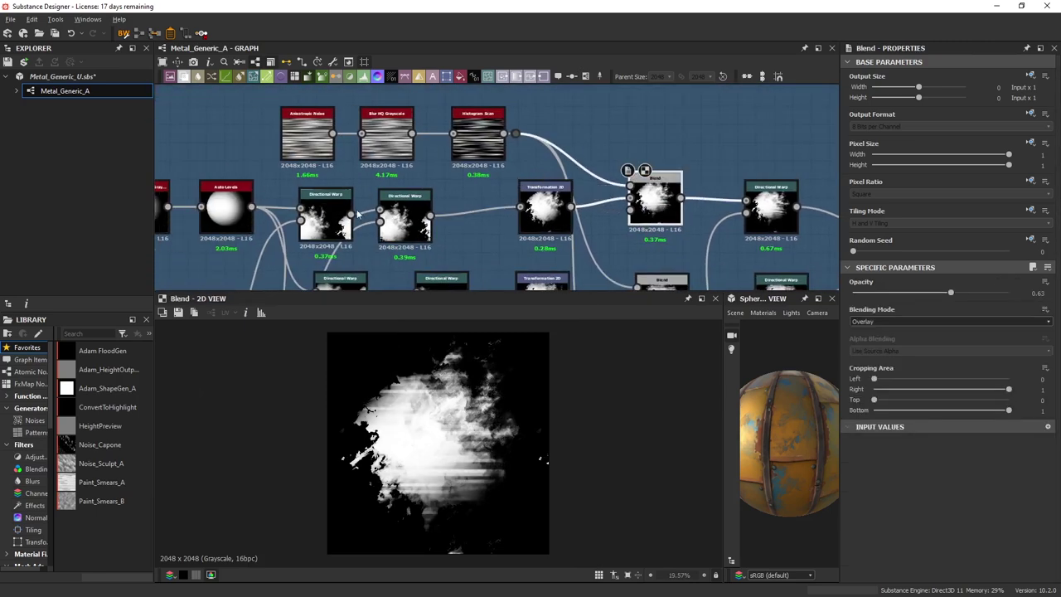
click(311, 137)
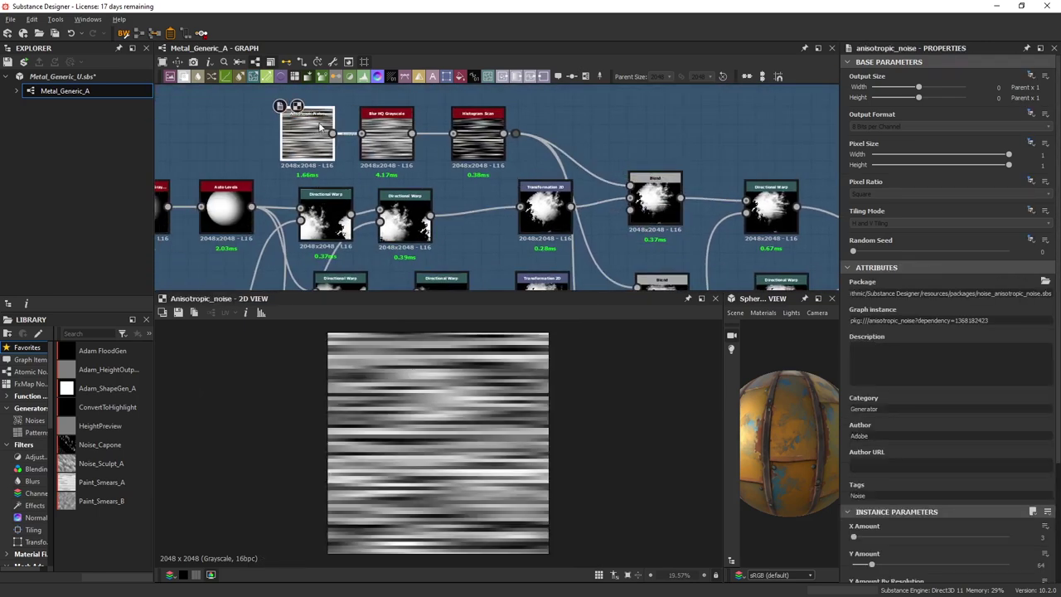
click(389, 146)
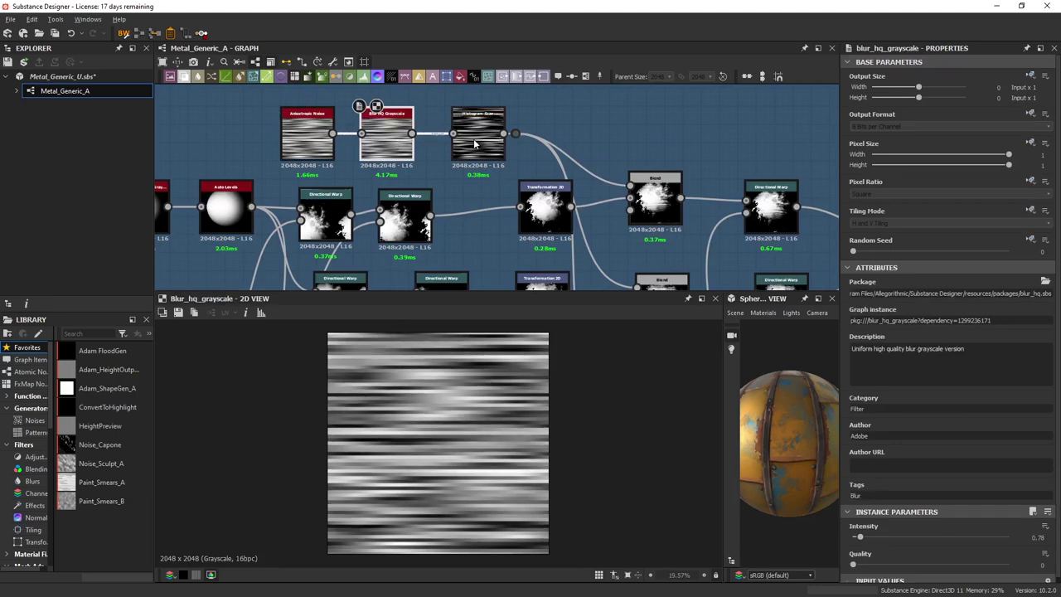
click(477, 145)
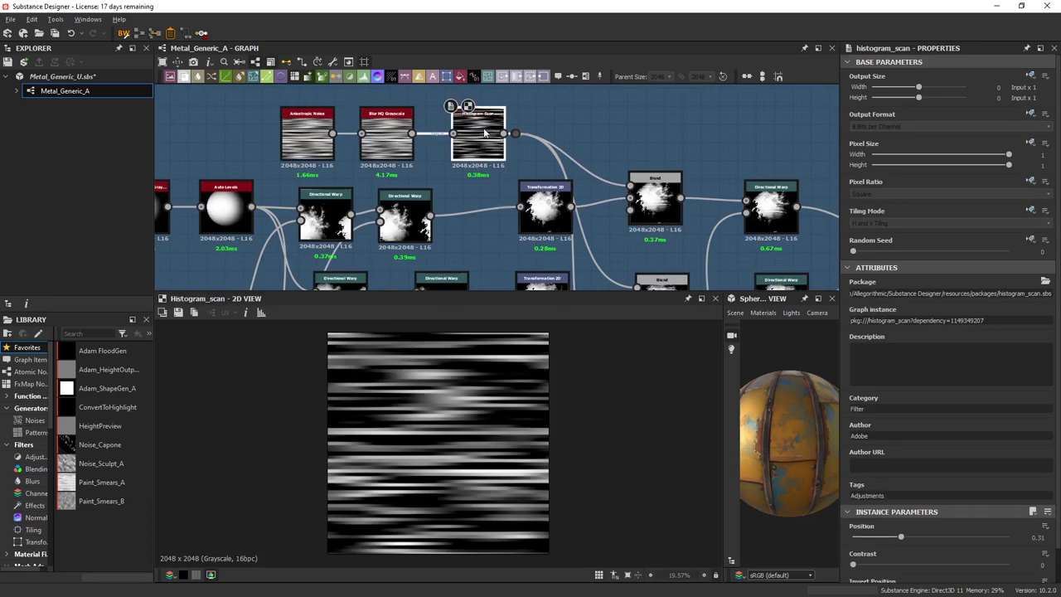
Review the upper Blend node's settings and result, then preview the Directional Warp it feeds before the Tile Sampler.
middle_drag(667, 210, 580, 206)
scroll(580, 204, up, 4)
double_click(562, 192)
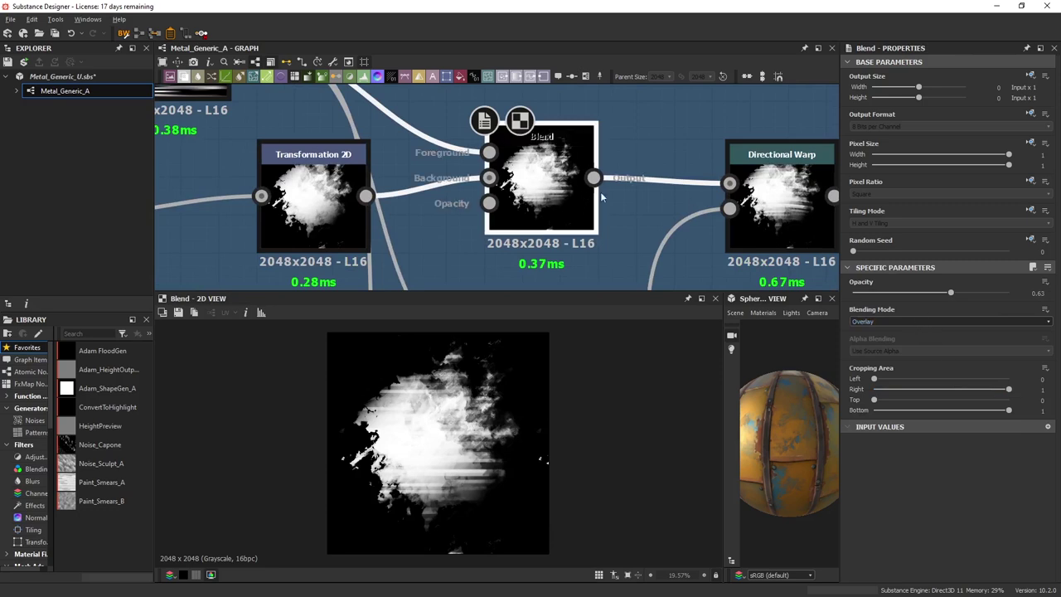
middle_drag(760, 199, 489, 183)
scroll(489, 183, down, 2)
click(498, 170)
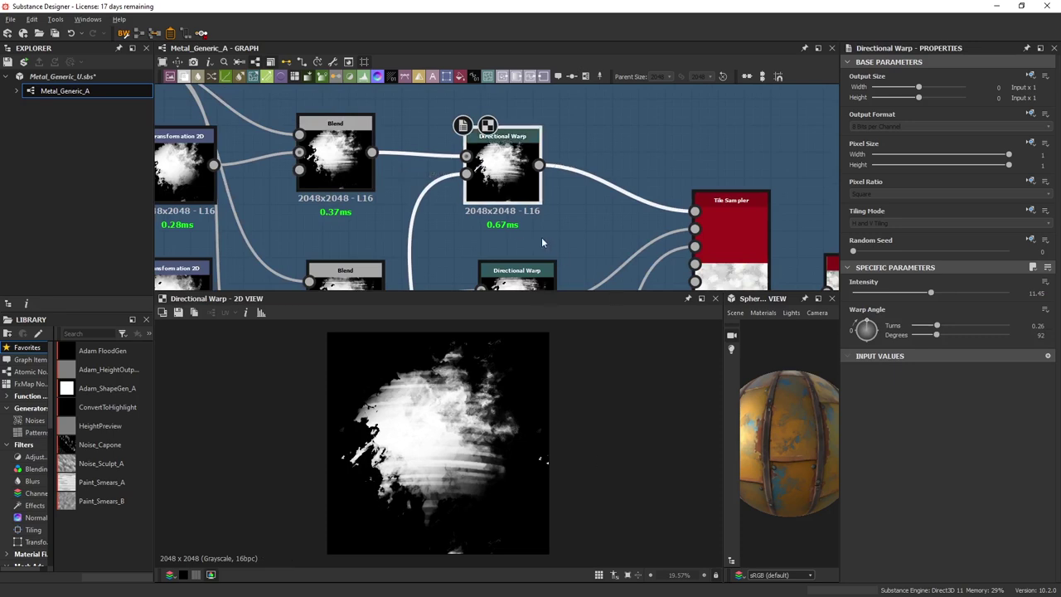
scroll(542, 242, down, 2)
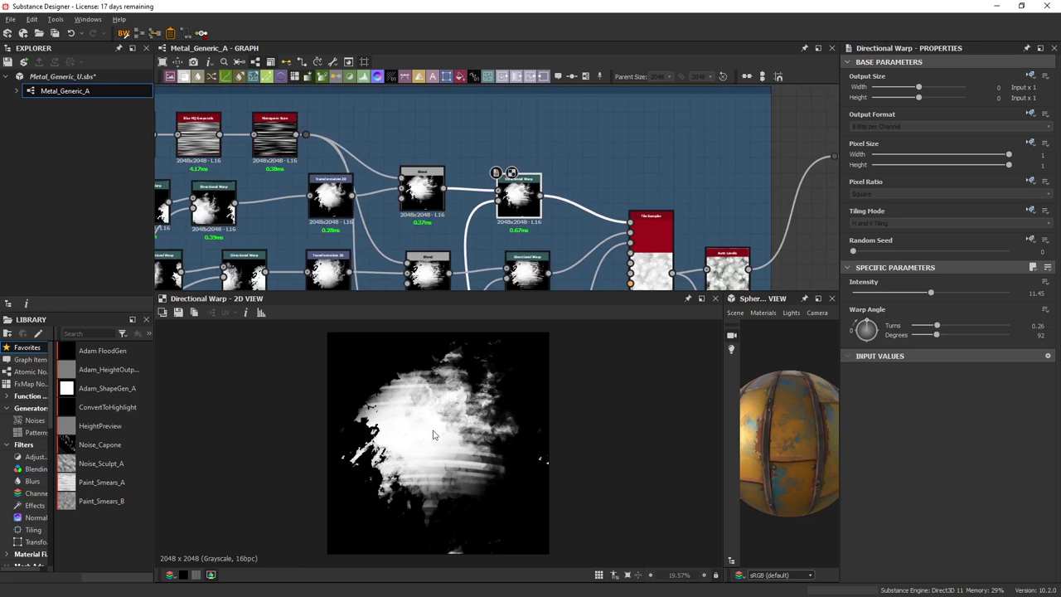
Preview the Blur HQ Grayscale node at the end of the lowest Shape chain that drives the final Directional Warps.
middle_drag(471, 184, 519, 52)
middle_drag(489, 231, 514, 206)
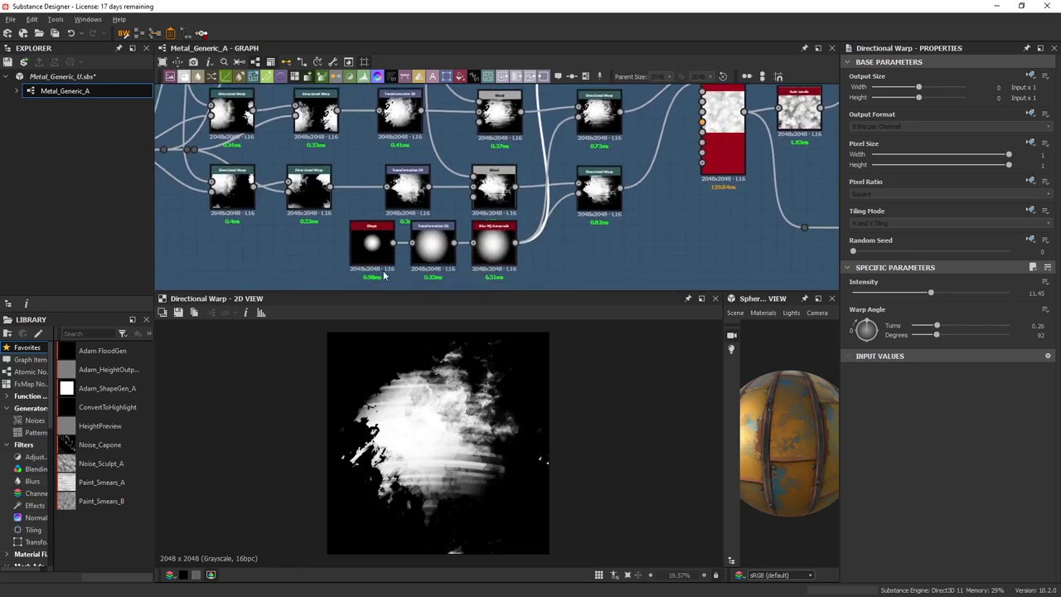
scroll(384, 272, up, 2)
double_click(544, 241)
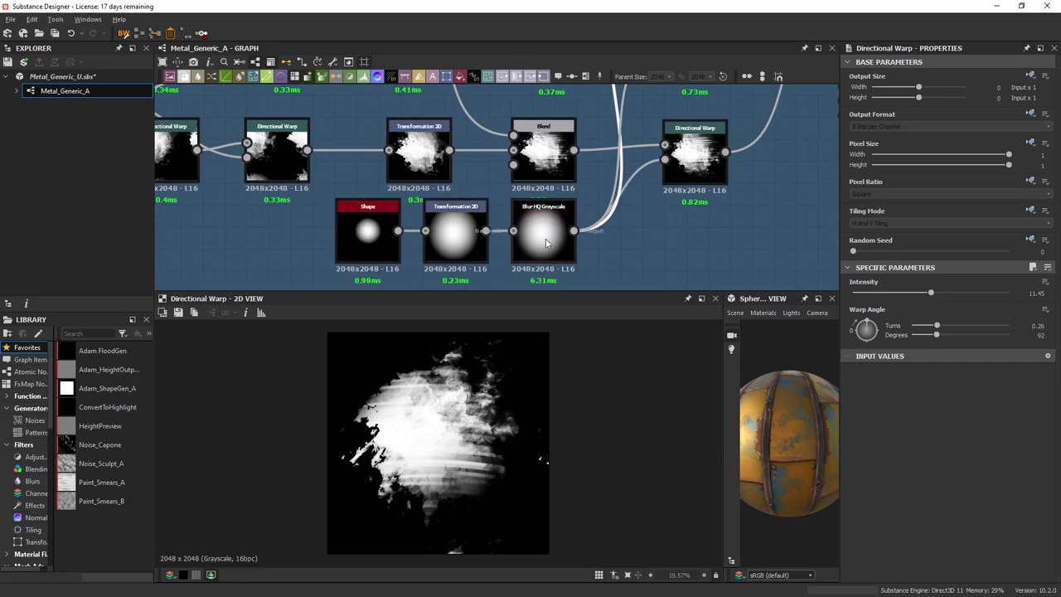
Preview the upper row's last Directional Warp before the Tile Sampler and set its Intensity to 11.33.
scroll(550, 201, down, 2)
middle_drag(606, 94, 552, 205)
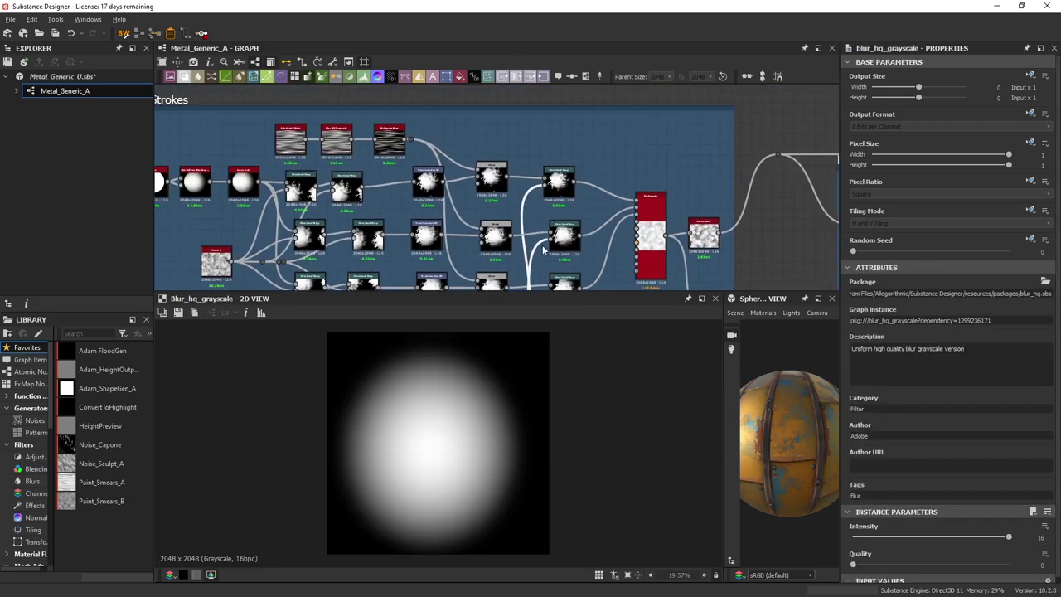
scroll(553, 203, up, 1)
double_click(565, 191)
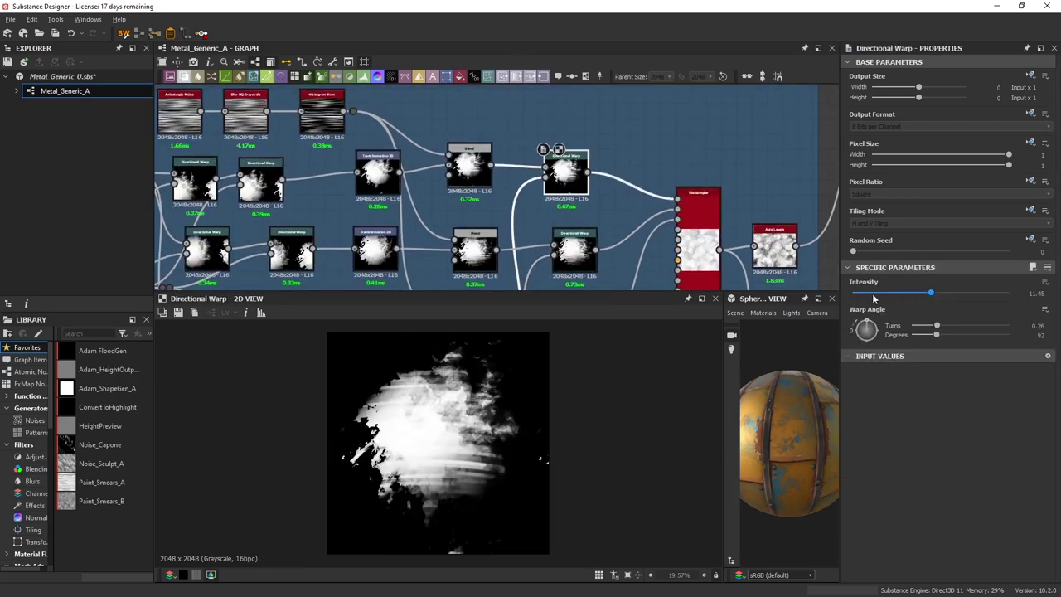
drag(869, 293, 929, 295)
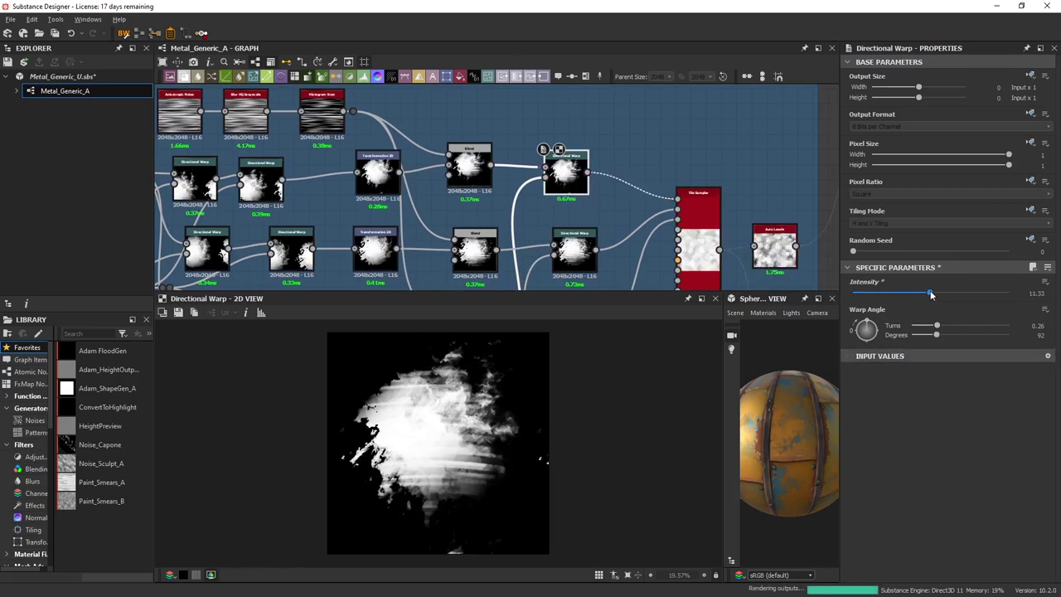
Preview the Tile Sampler node, review its parameters and set its Color Random to 0.52.
middle_drag(686, 241, 563, 195)
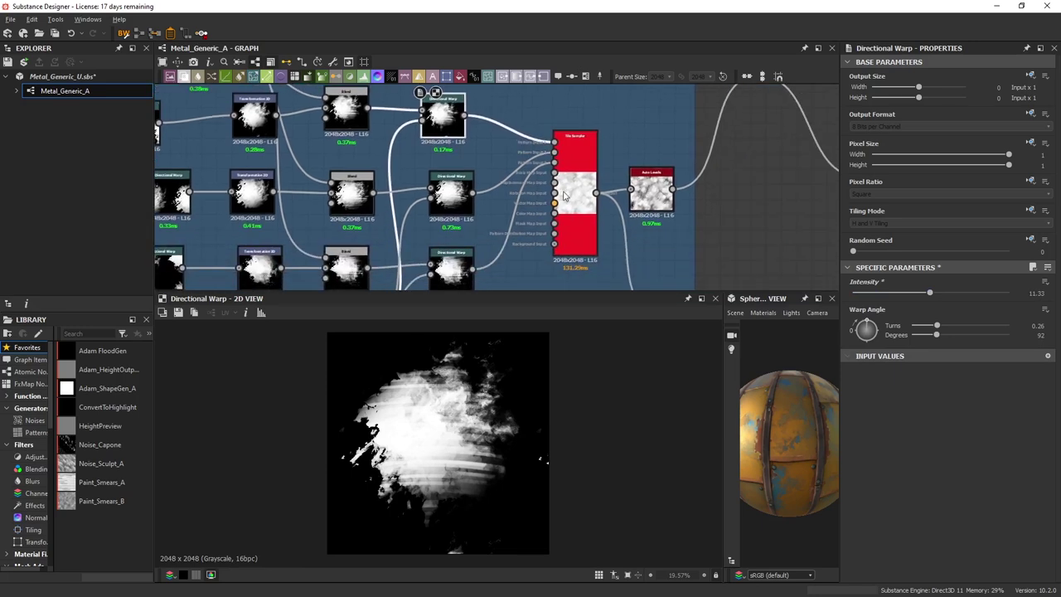
double_click(587, 200)
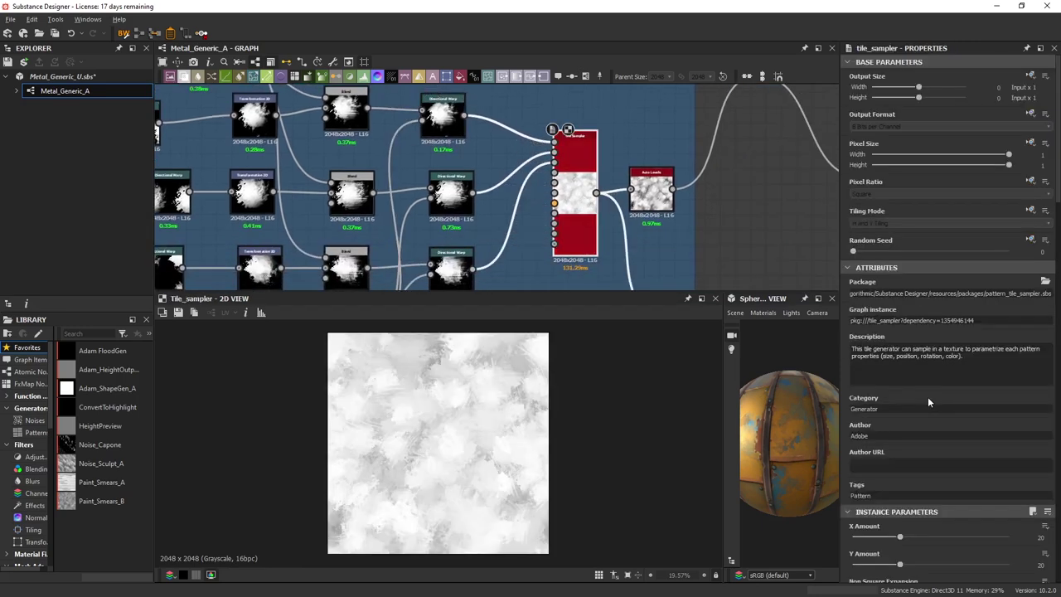
scroll(967, 408, down, 9)
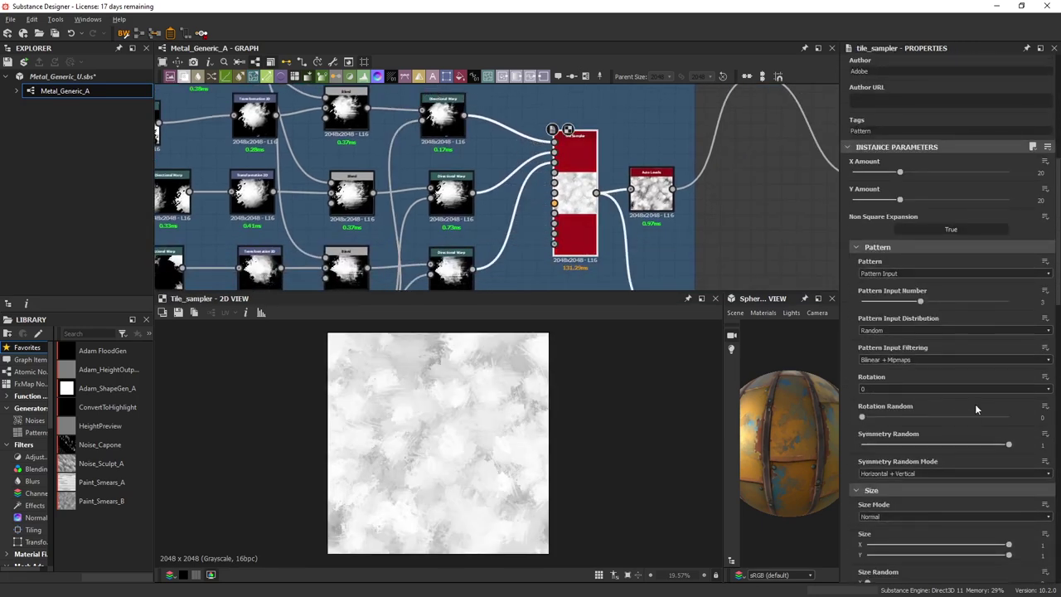
scroll(965, 402, down, 18)
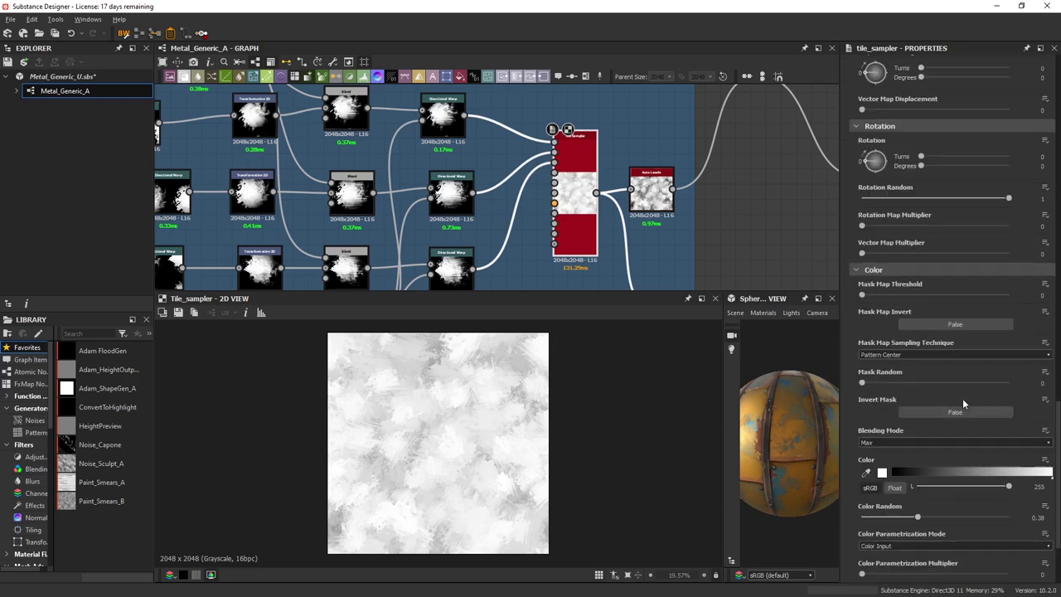
scroll(962, 398, down, 4)
scroll(431, 442, up, 1)
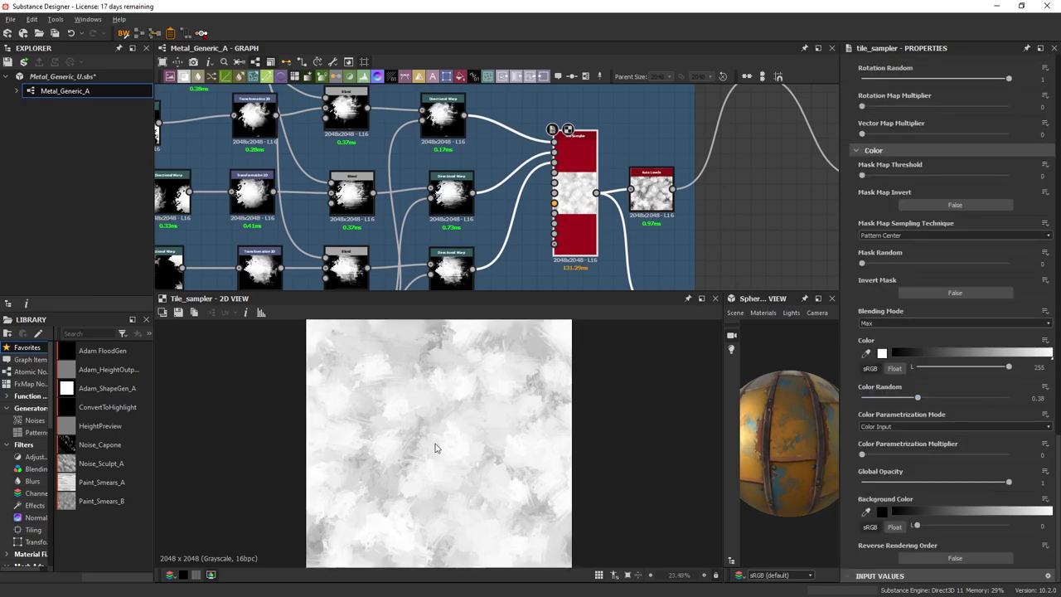
mouse_move(953, 397)
mouse_down()
mouse_move(966, 398)
mouse_move(867, 398)
mouse_move(938, 403)
mouse_up()
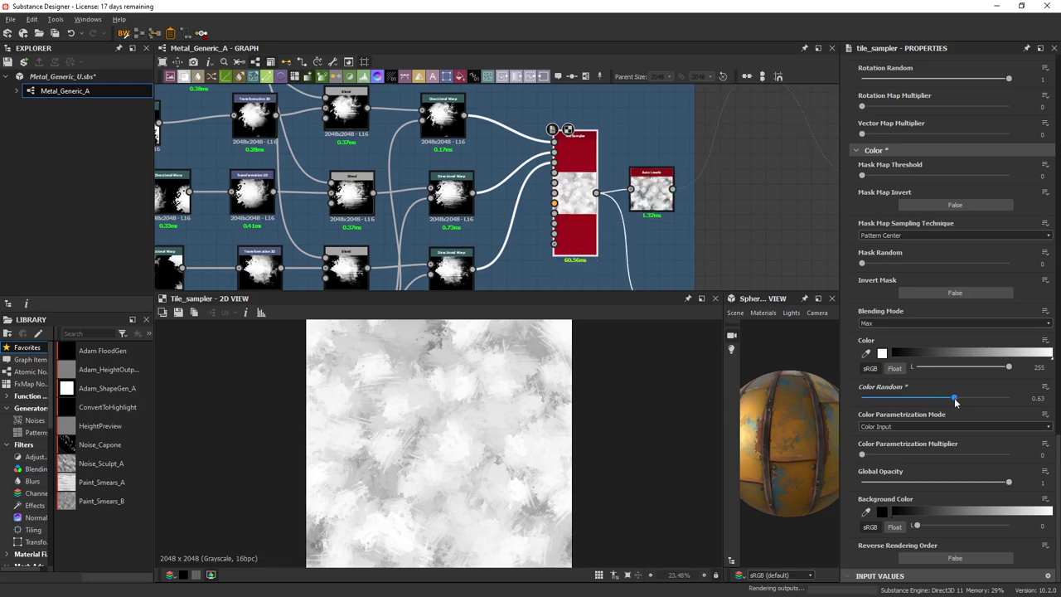
mouse_move(954, 401)
mouse_down()
mouse_move(966, 403)
mouse_move(938, 405)
mouse_up()
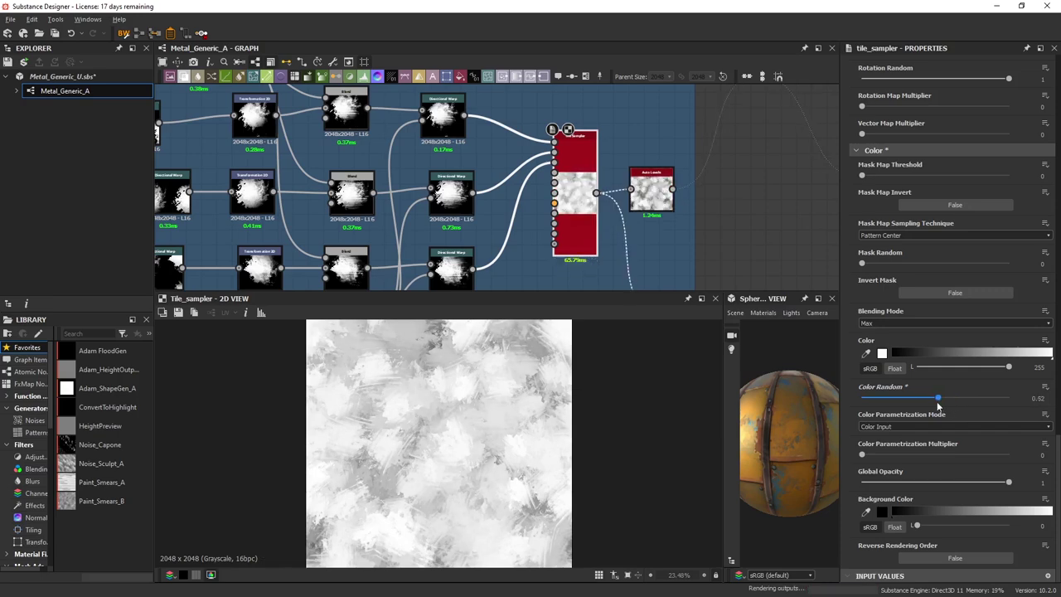
Preview the Auto Levels node after the Tile Sampler and the Gradient Map it feeds in the BaseColor frame.
middle_drag(692, 206, 475, 208)
double_click(433, 195)
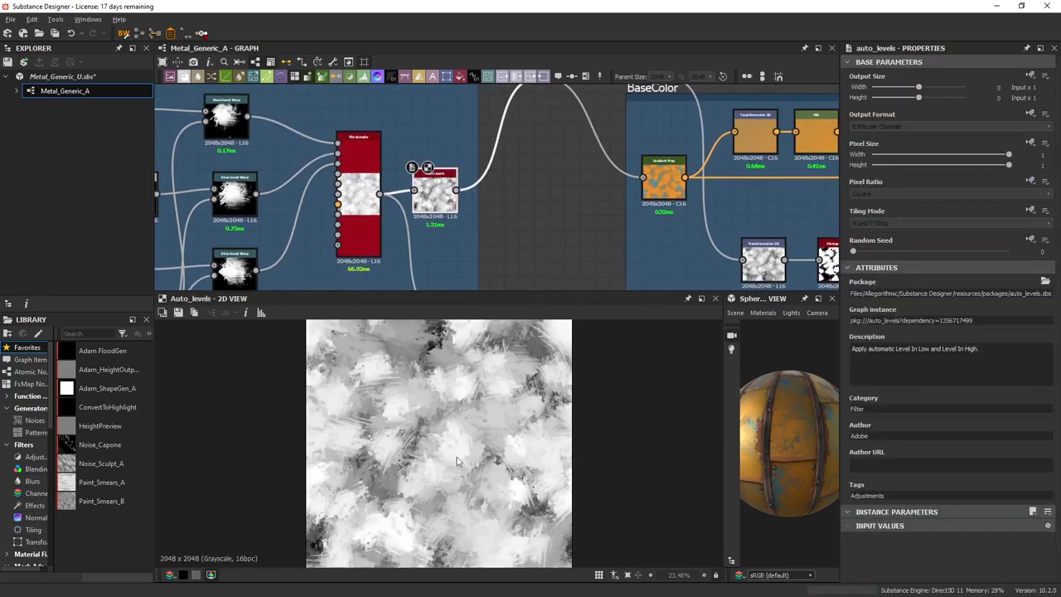
middle_drag(613, 194, 390, 218)
double_click(428, 213)
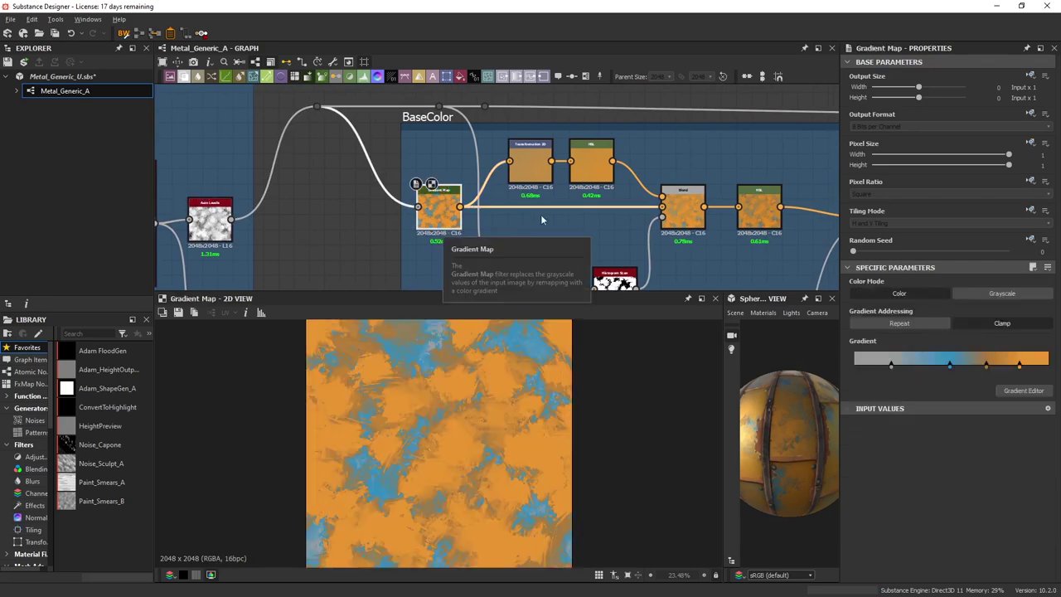
middle_drag(513, 203, 534, 193)
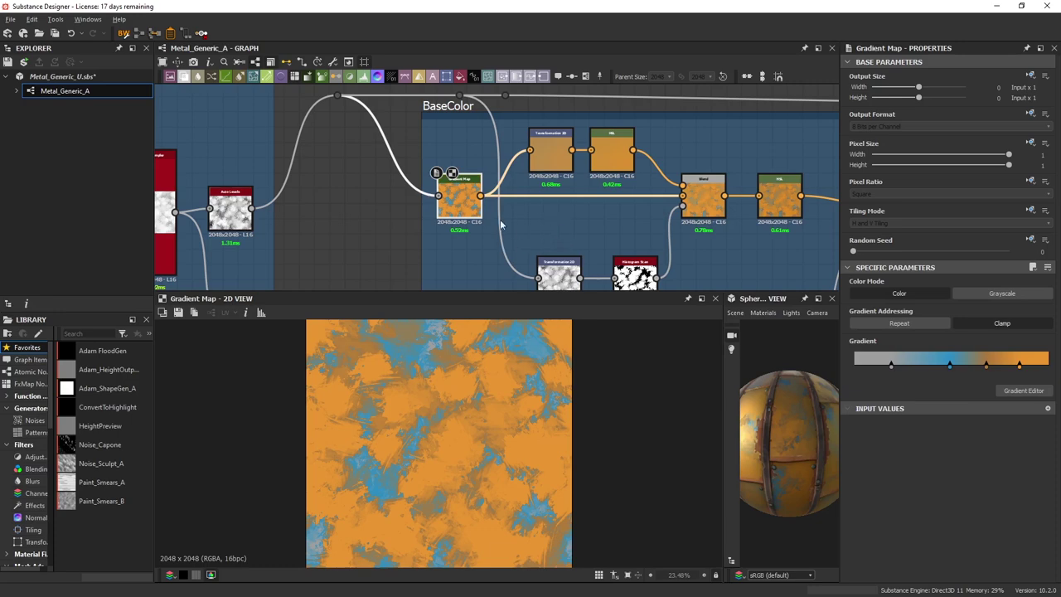
Compare the Transformation 2D node in BaseColor with the Gradient Map feeding it, and preview the adjoining HSL node.
middle_drag(559, 229, 451, 237)
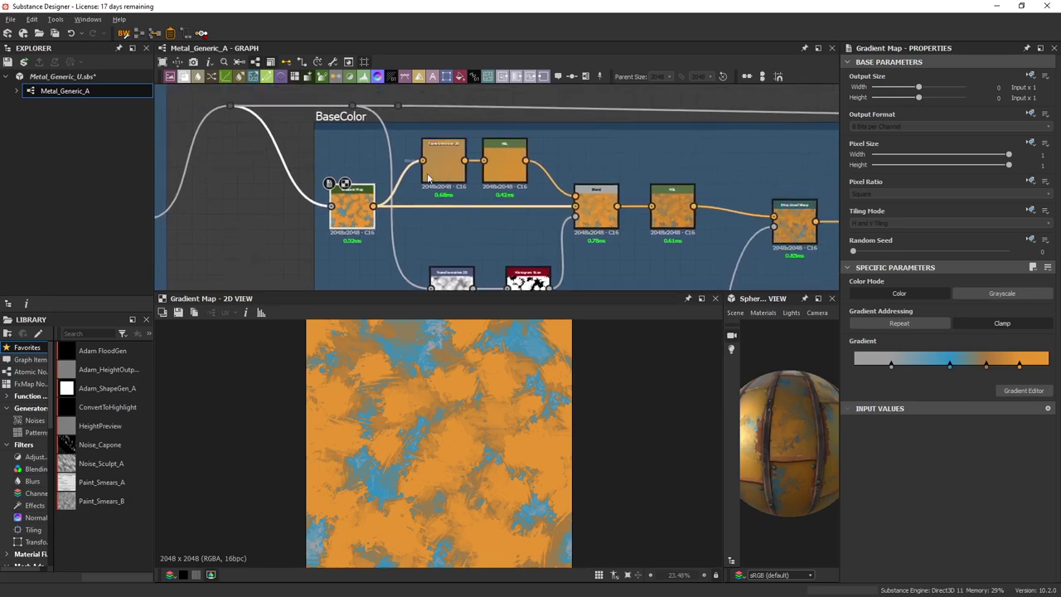
click(441, 162)
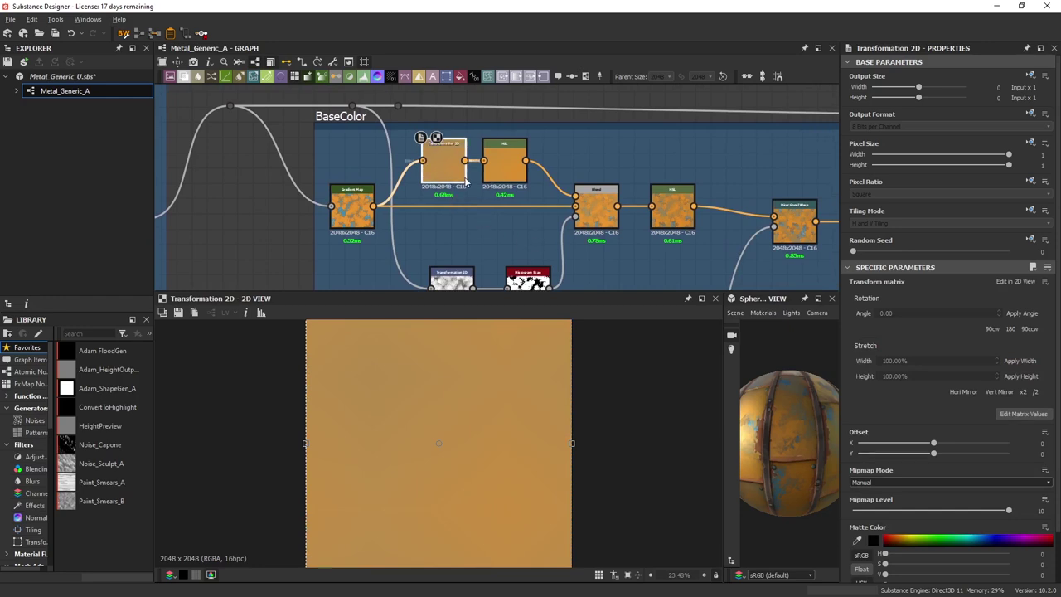
click(352, 211)
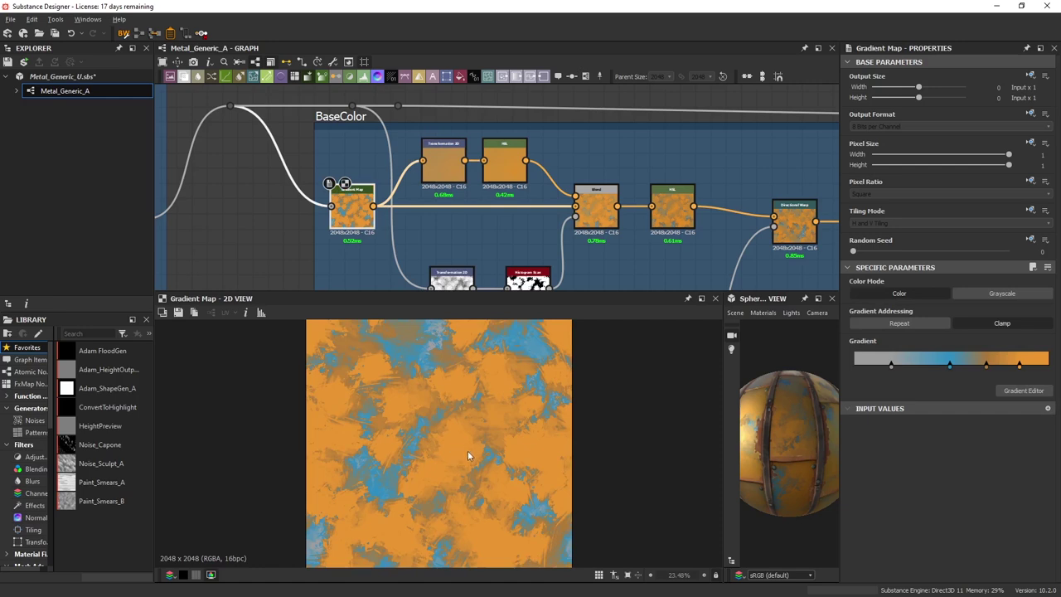
click(500, 174)
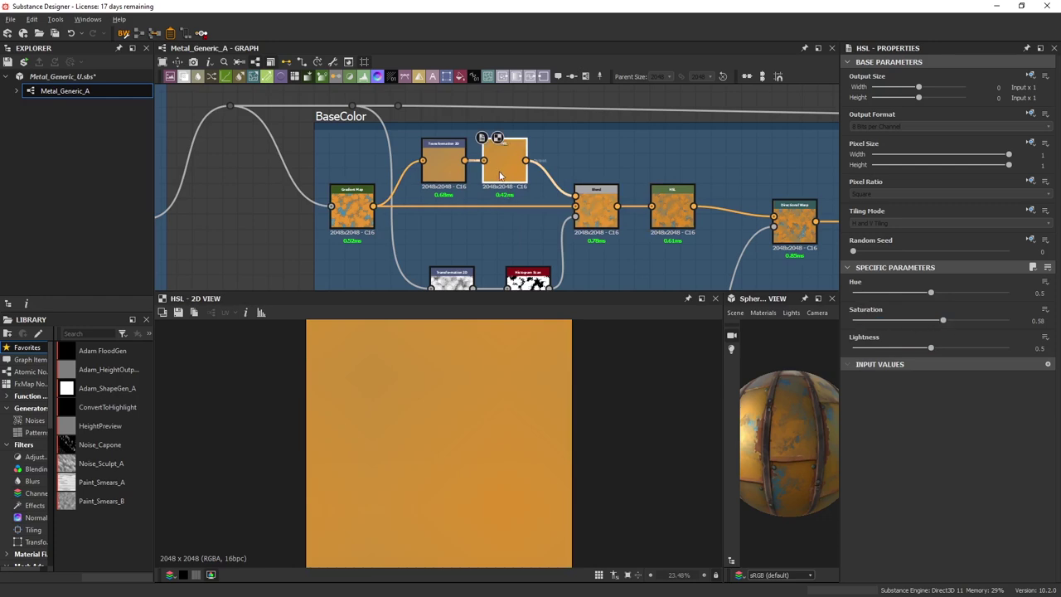
Preview the BaseColor Blend node, compare its result at zero opacity, and set its Opacity to 0.77.
click(590, 213)
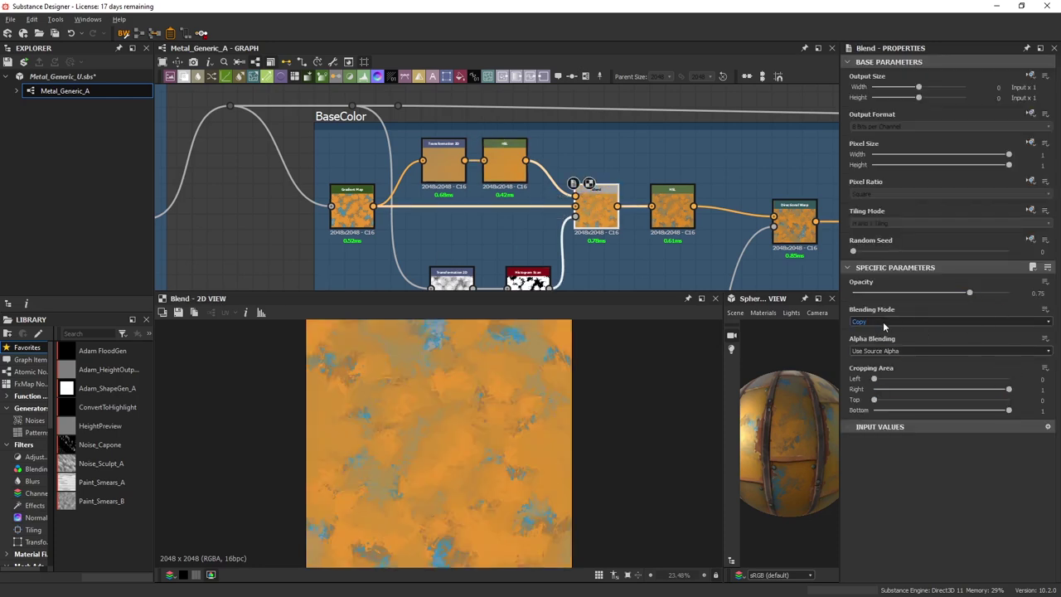
drag(971, 295, 830, 301)
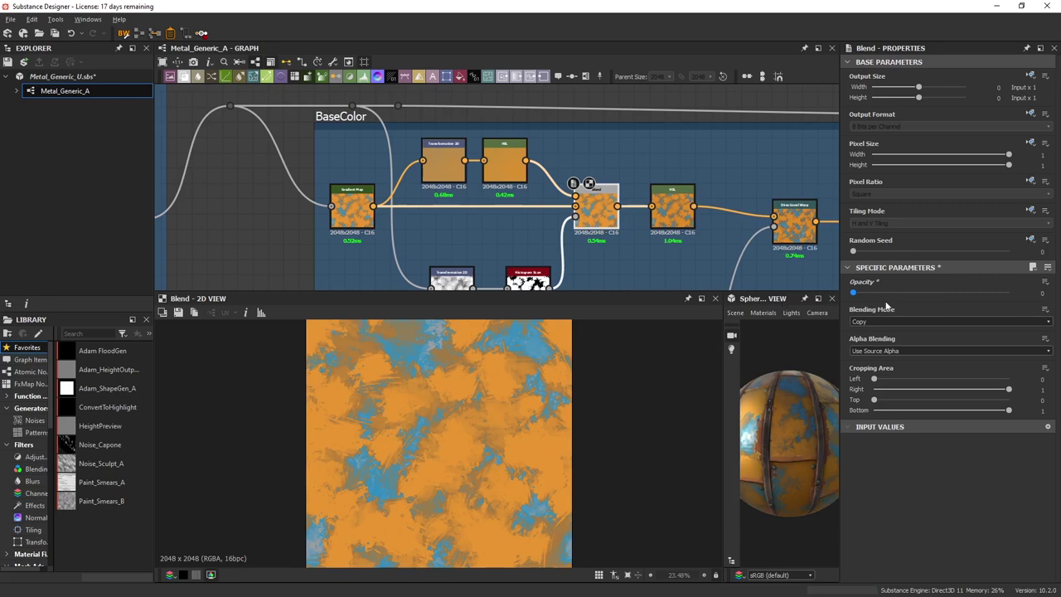
key(ctrl+z)
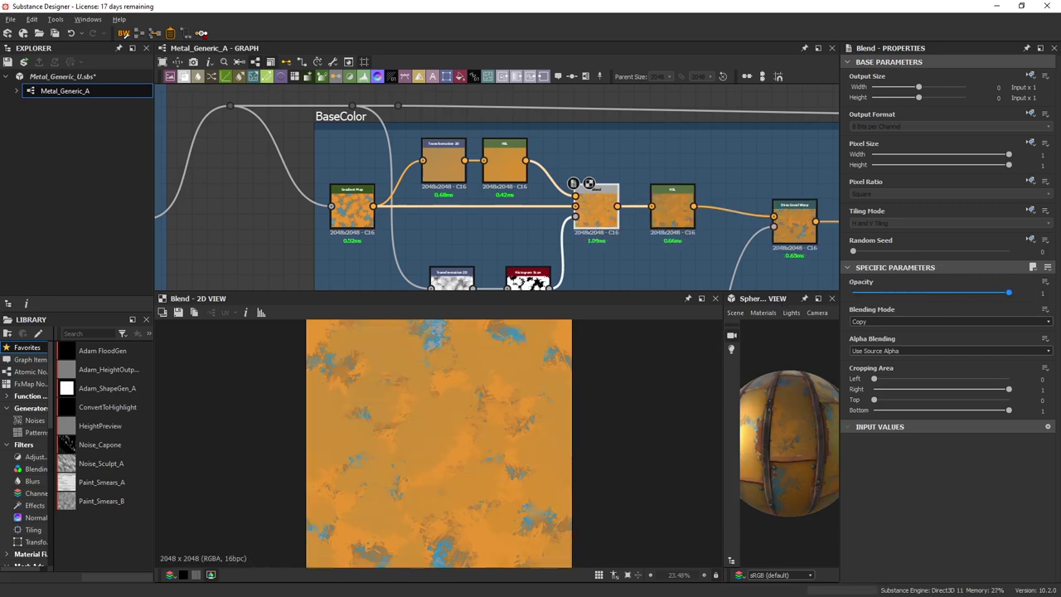
drag(1008, 293, 974, 296)
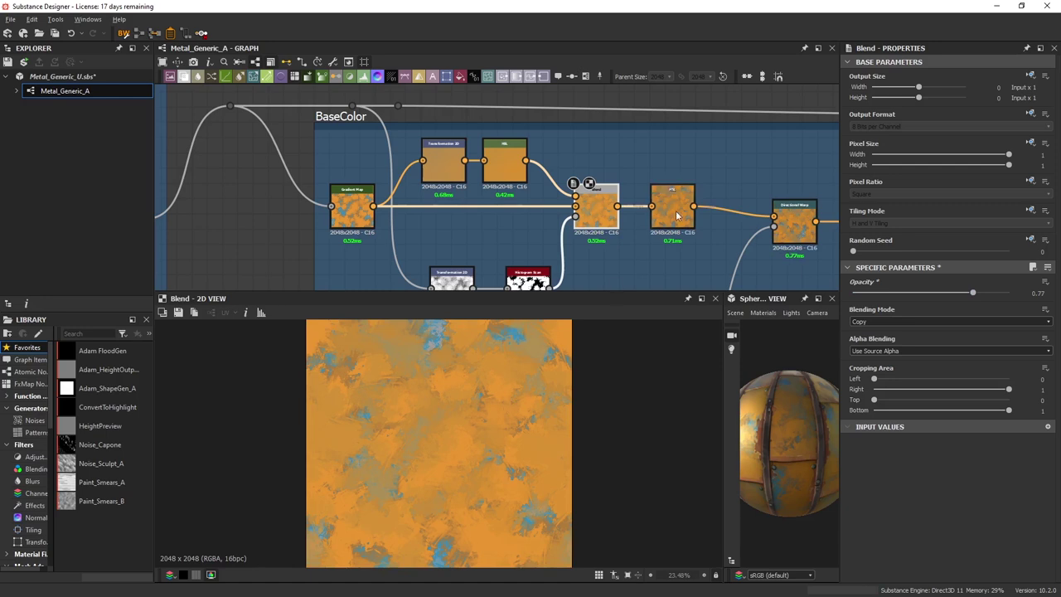
Preview the HSL node after the Blend, the Distance map driving the Directional Warp, and the Directional Warp itself.
middle_drag(682, 211, 581, 184)
click(581, 184)
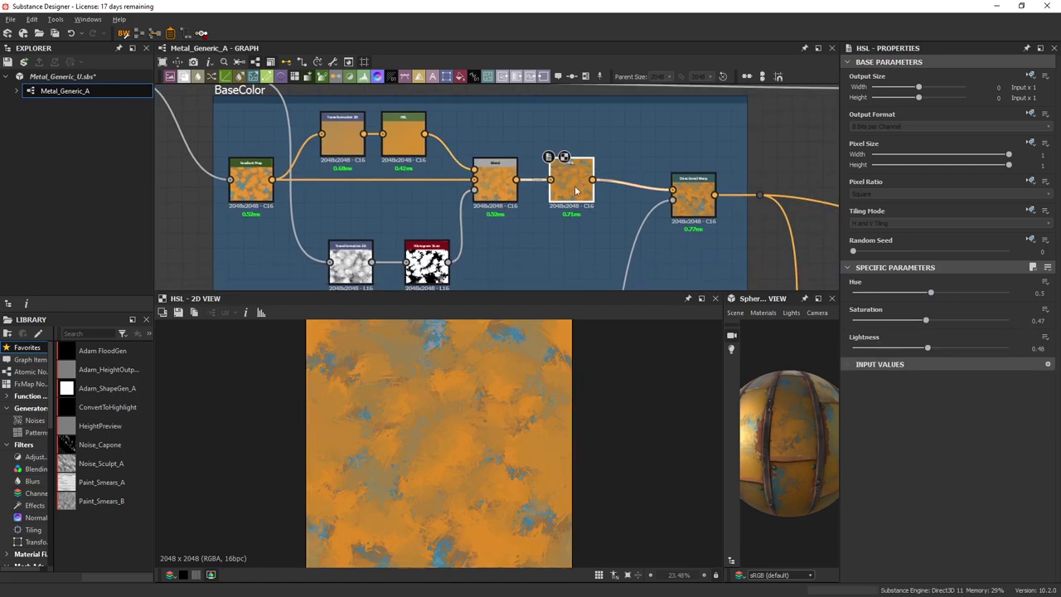
middle_drag(590, 232, 452, 182)
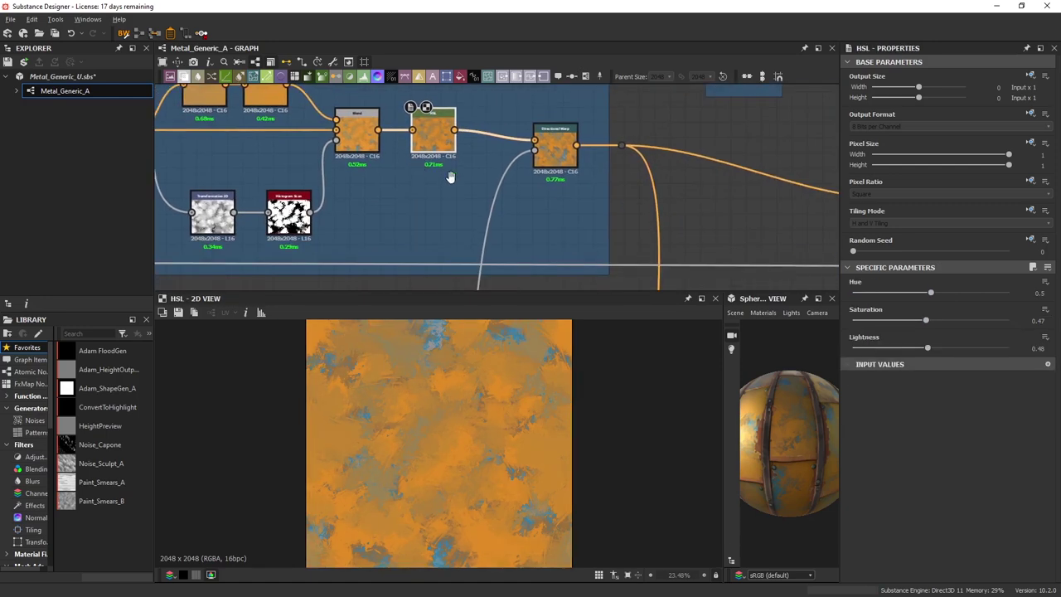
click(536, 152)
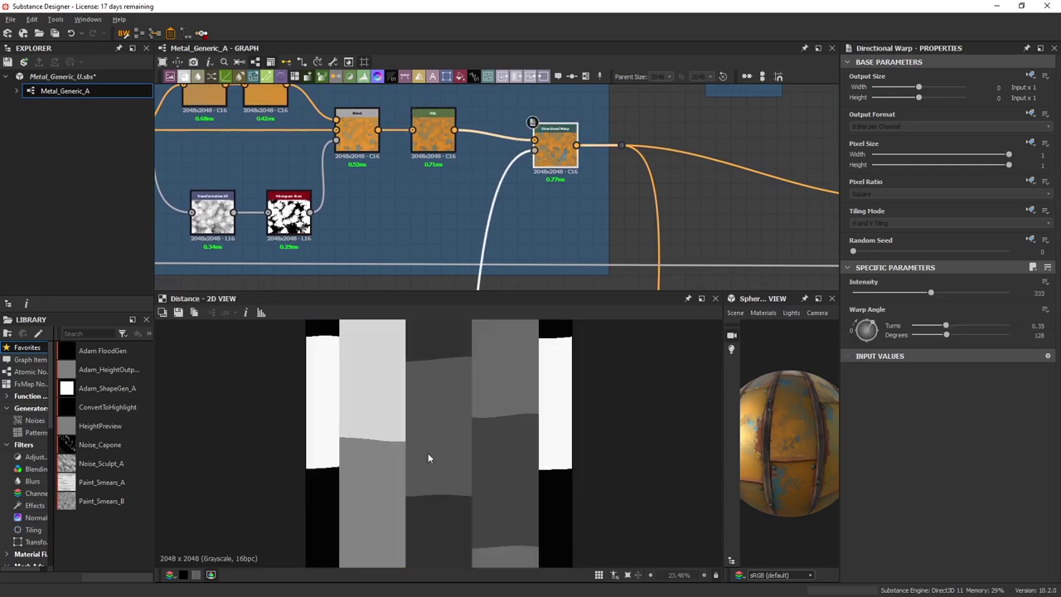
double_click(555, 149)
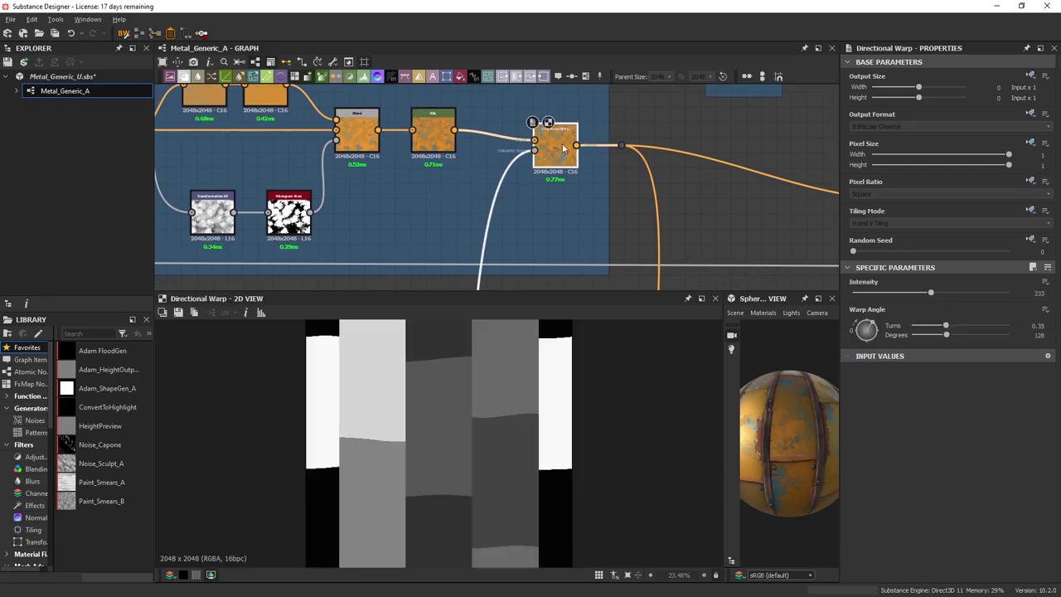
Return to the BrushStrokes frame and preview the Non Uniform Blur Grayscale node after the first Shape.
scroll(551, 149, down, 5)
mouse_move(608, 154)
middle_down()
mouse_move(457, 138)
mouse_move(736, 200)
middle_up()
scroll(535, 213, up, 2)
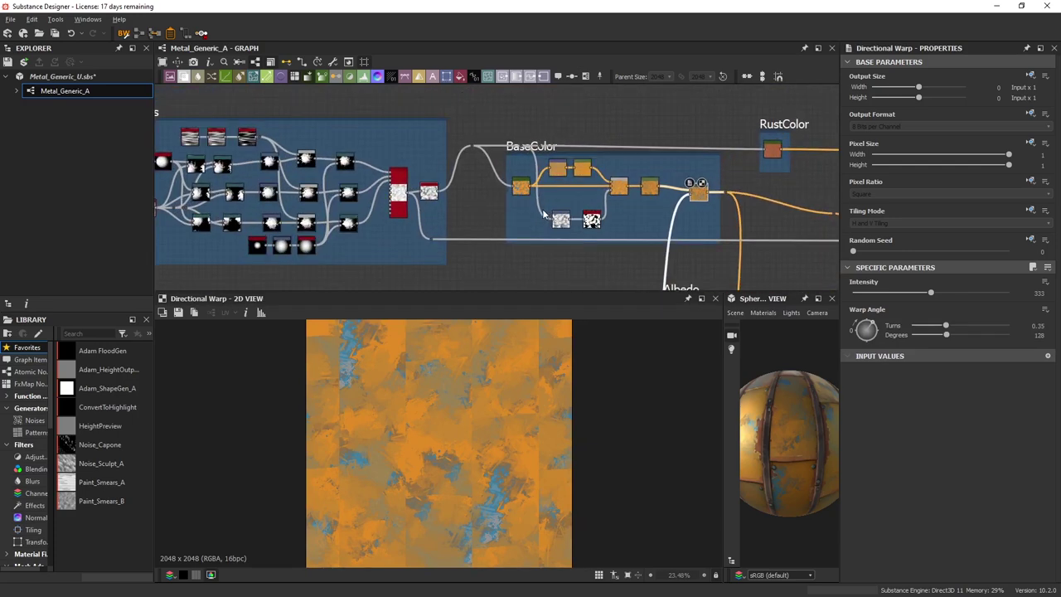
middle_drag(336, 179, 569, 186)
scroll(375, 182, up, 2)
double_click(365, 168)
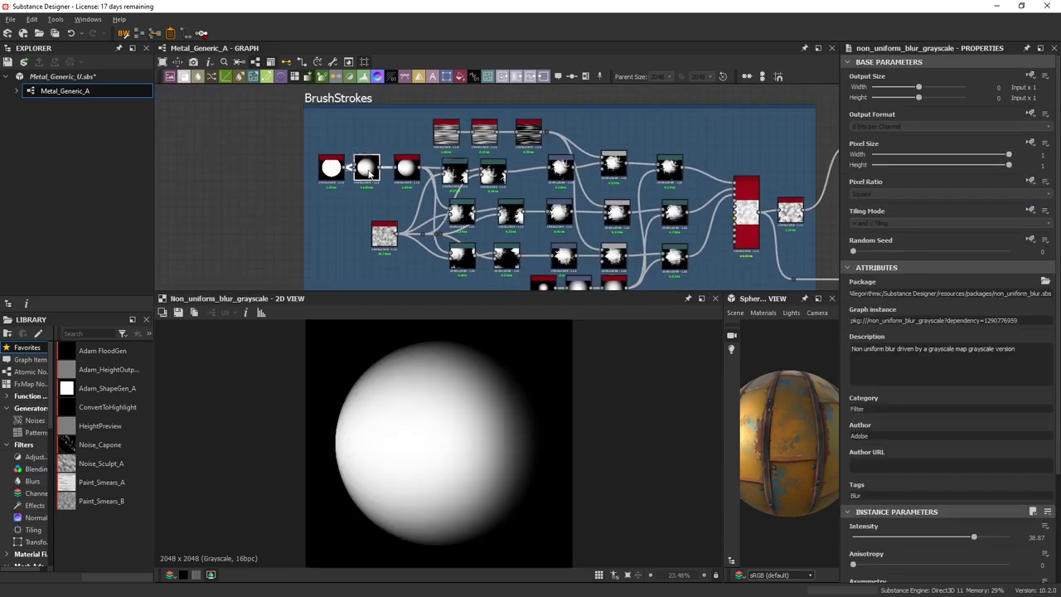
scroll(366, 138, up, 3)
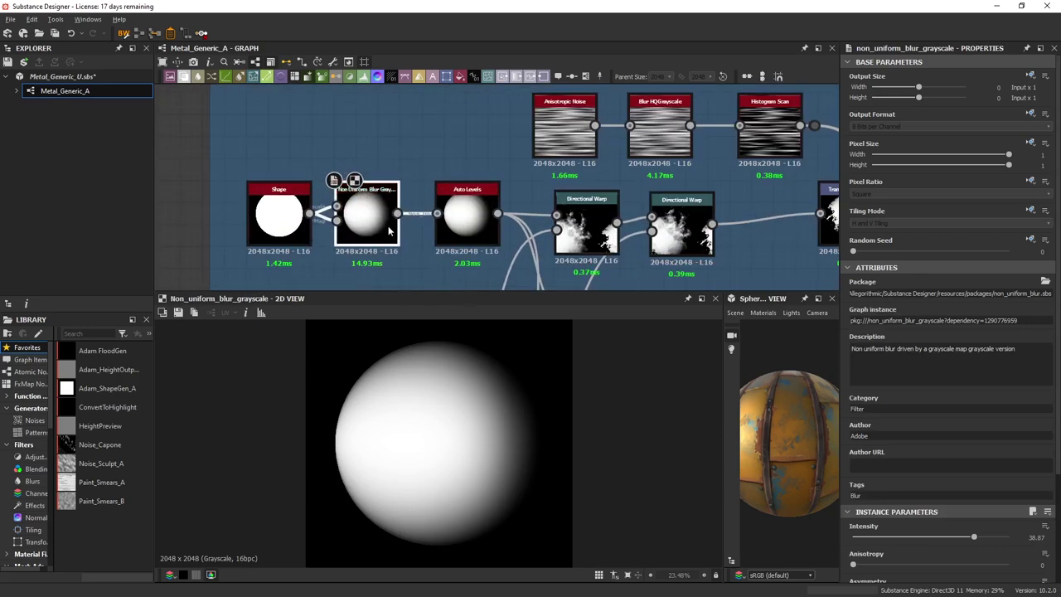
middle_drag(595, 222, 573, 180)
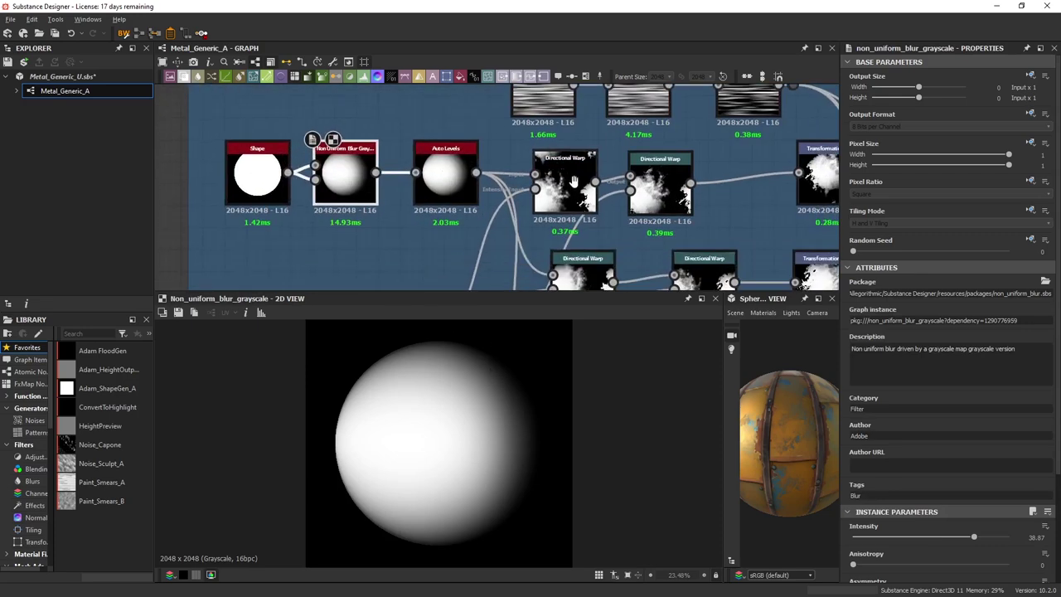
scroll(573, 181, down, 3)
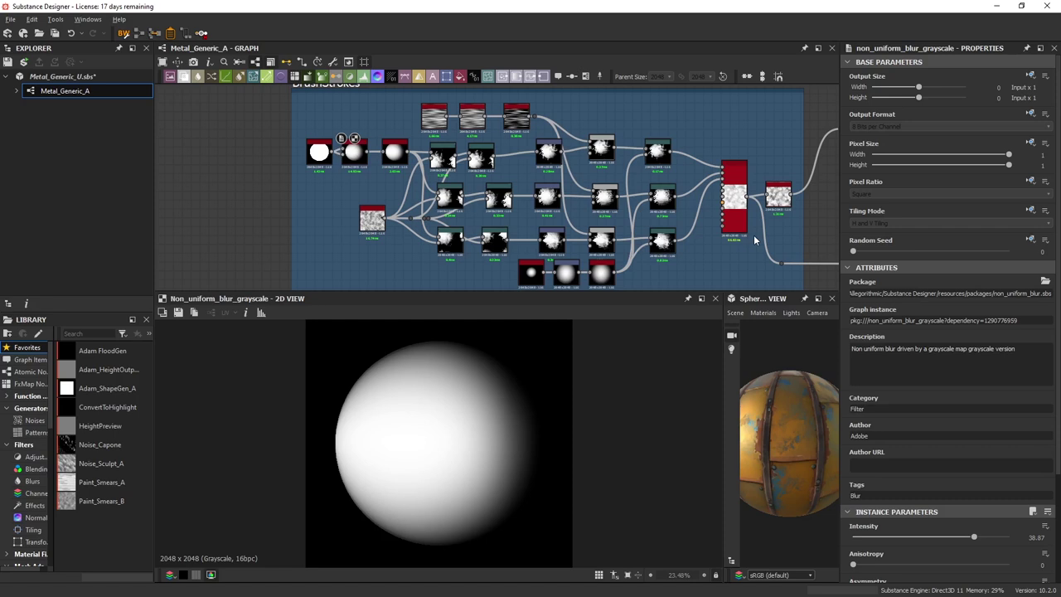
Preview the Tile Sampler again and examine its brush strokes up close.
double_click(734, 195)
scroll(436, 408, up, 4)
scroll(469, 414, up, 2)
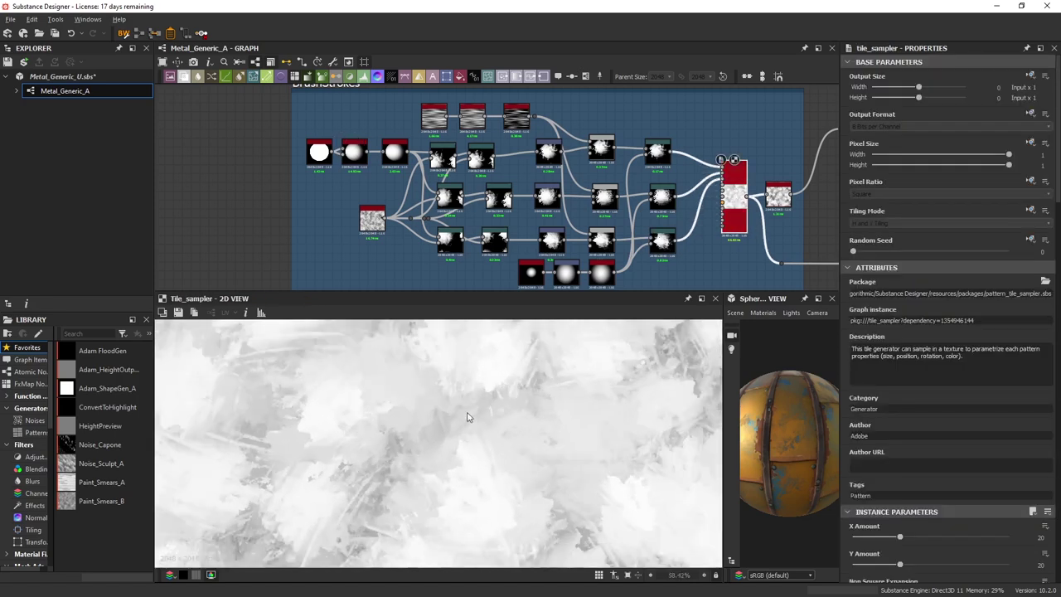
scroll(467, 412, down, 4)
With the Tile Sampler still previewed, try Non Uniform Blur Grayscale intensities of 4.24 and 17.31, and set Intensity to 37.46.
click(354, 152)
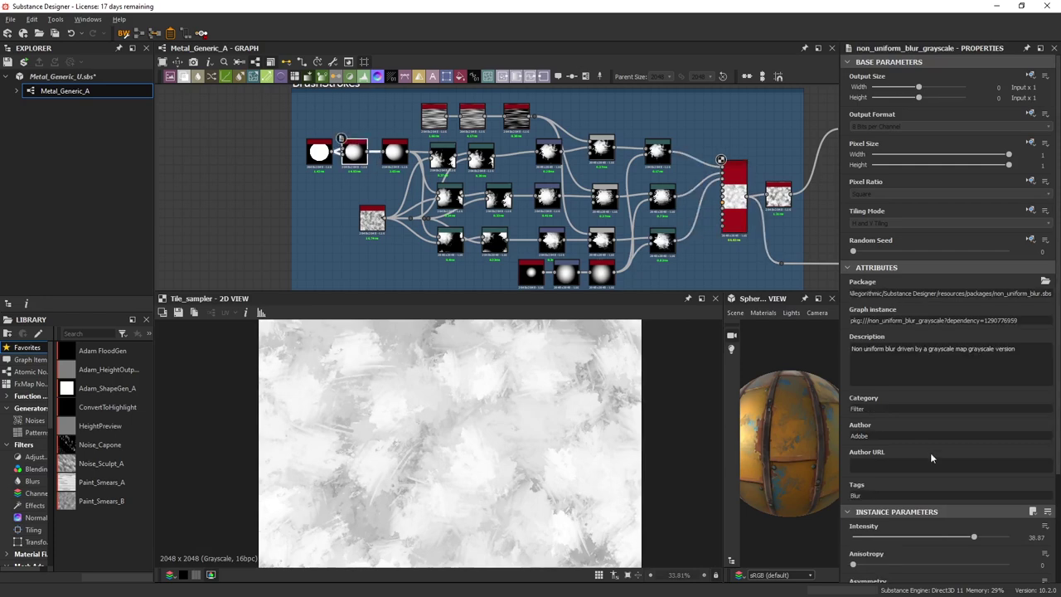
drag(977, 537, 865, 539)
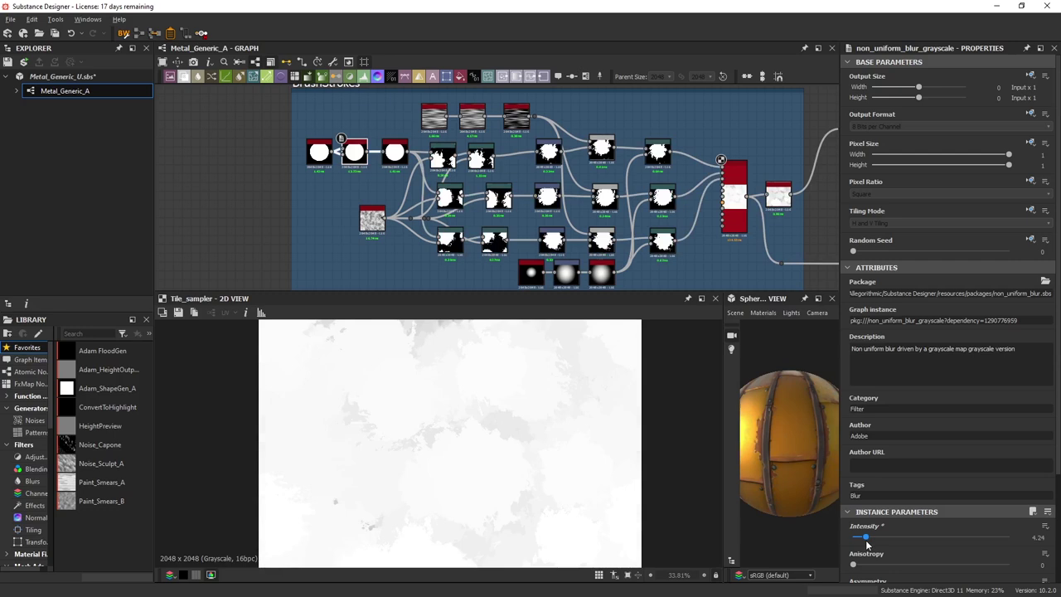
drag(865, 539, 906, 543)
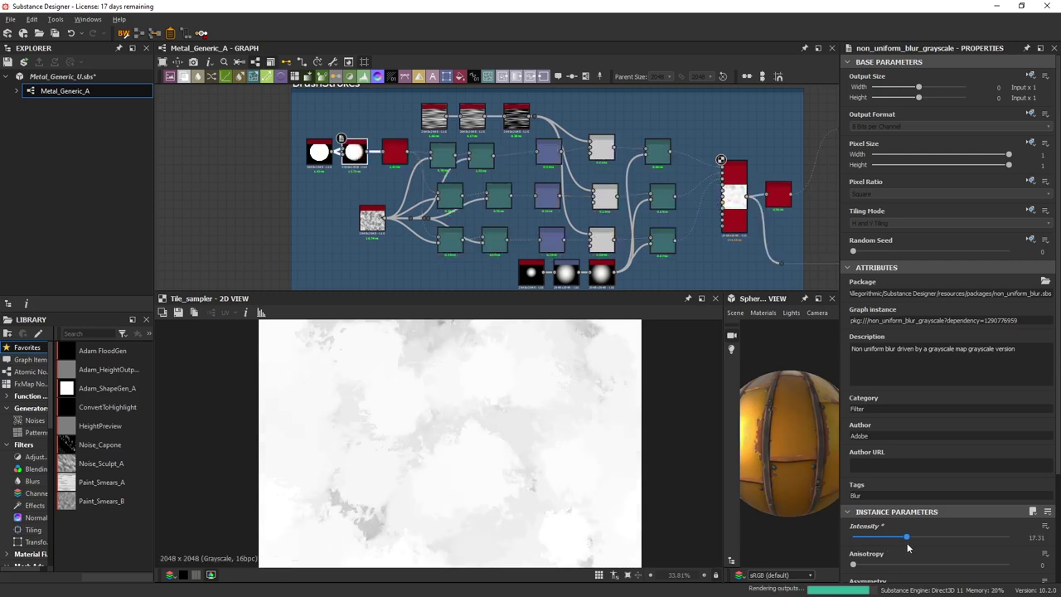
scroll(469, 431, up, 2)
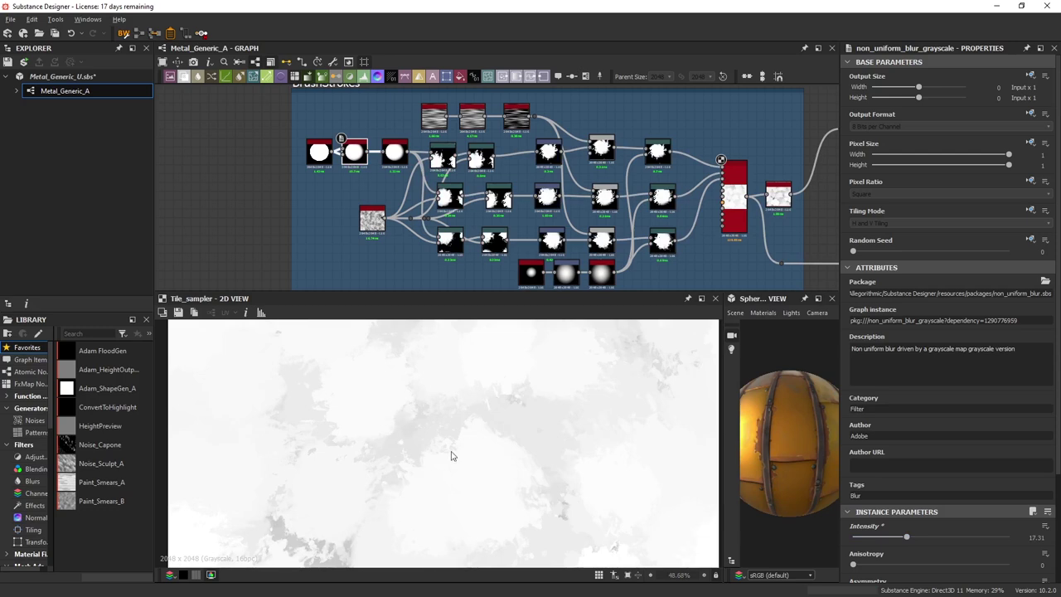
mouse_move(615, 506)
middle_down()
mouse_move(601, 489)
mouse_move(630, 407)
mouse_move(592, 412)
mouse_move(602, 503)
middle_up()
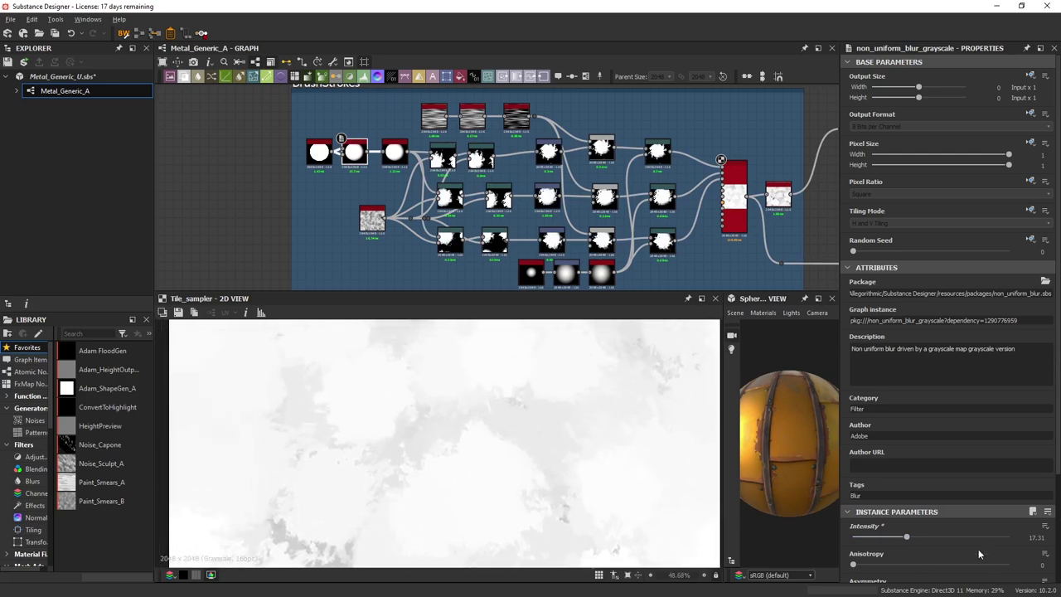
drag(907, 537, 970, 540)
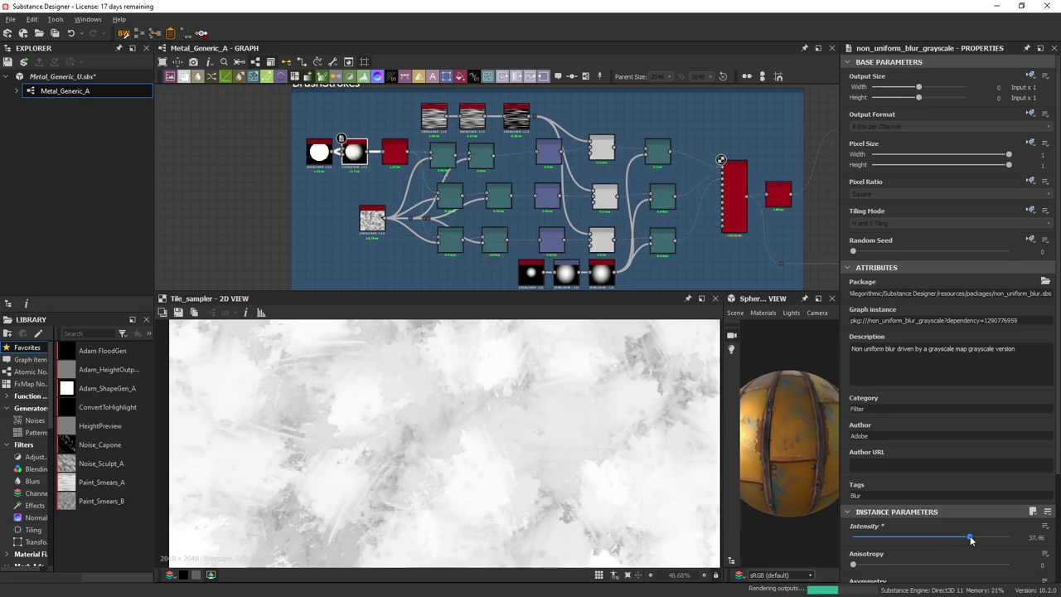
middle_drag(676, 246, 411, 236)
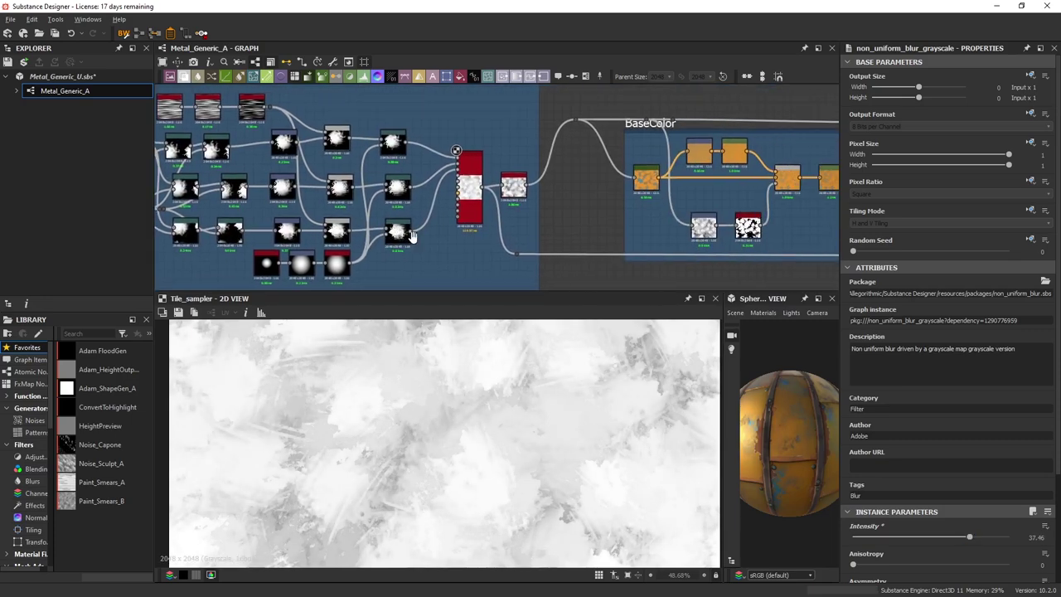
Look over the BrushStrokes frame and preview the Auto Levels node that follows the Tile Sampler.
middle_drag(250, 163, 487, 189)
scroll(487, 189, up, 1)
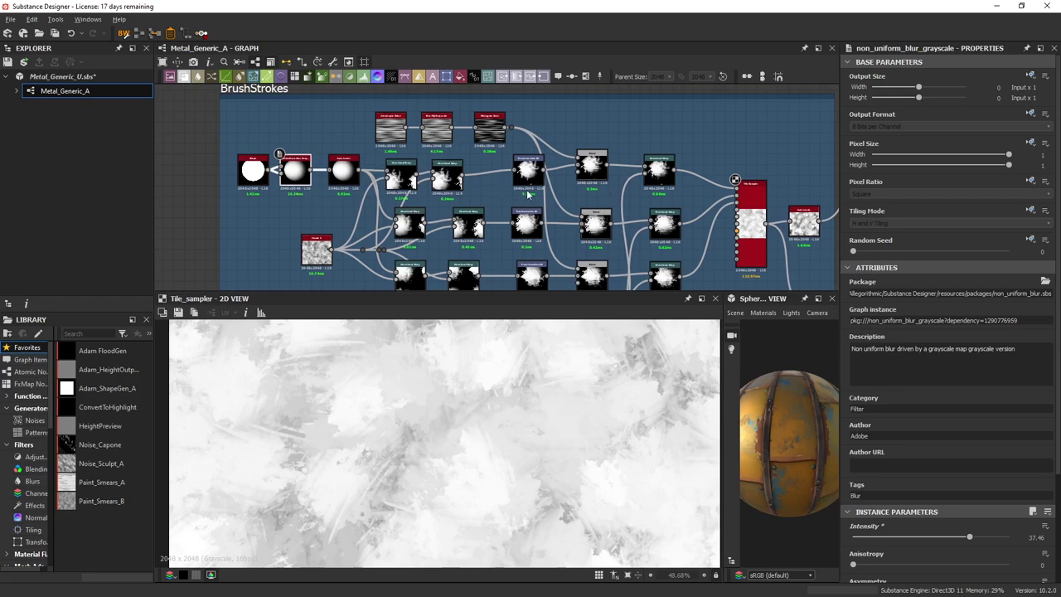
scroll(528, 194, down, 3)
mouse_move(653, 201)
middle_down()
mouse_move(470, 192)
mouse_move(416, 204)
middle_up()
scroll(626, 203, down, 4)
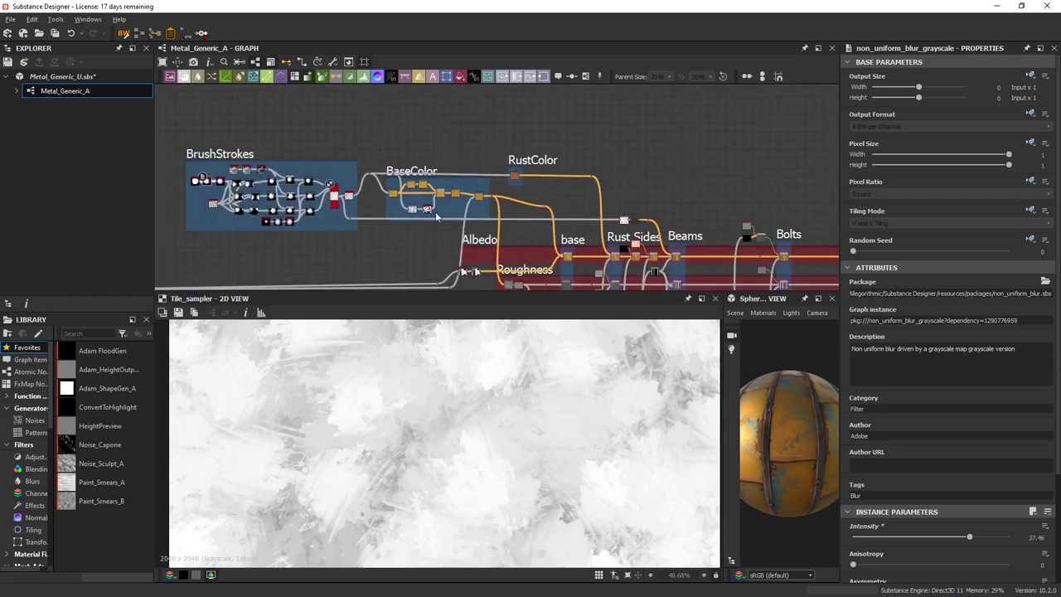
scroll(451, 216, up, 3)
double_click(286, 183)
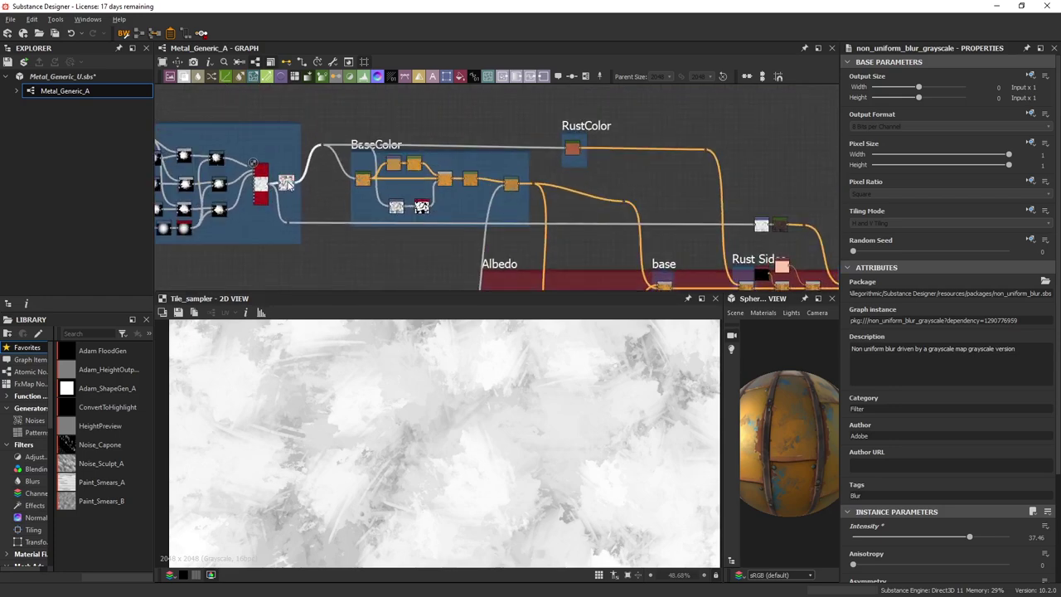
Preview the Gradient Map in the RustColor frame and examine its rust texture up close.
scroll(570, 146, up, 2)
double_click(577, 152)
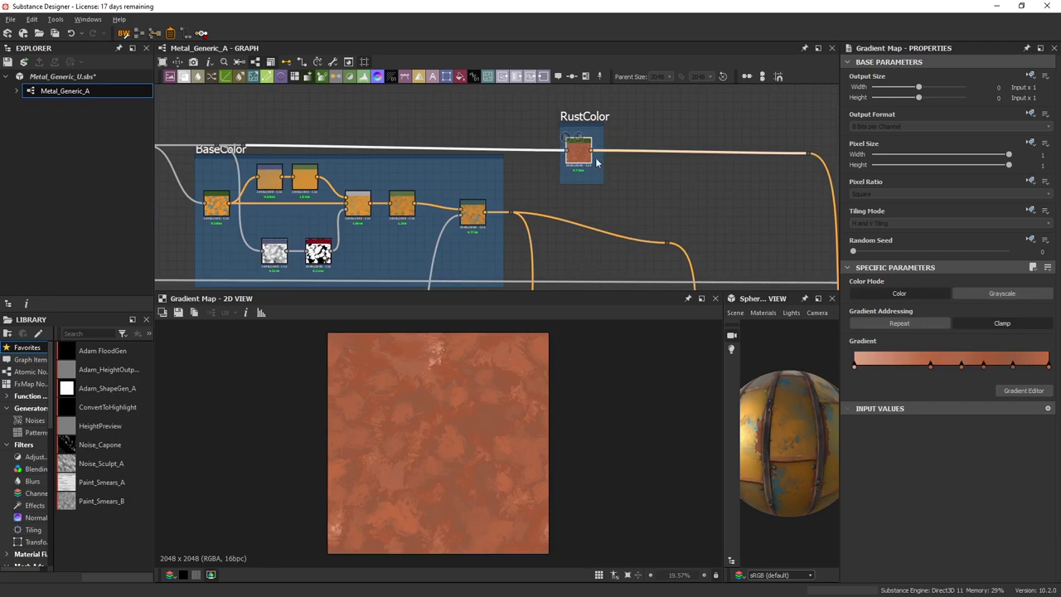
scroll(580, 153, up, 1)
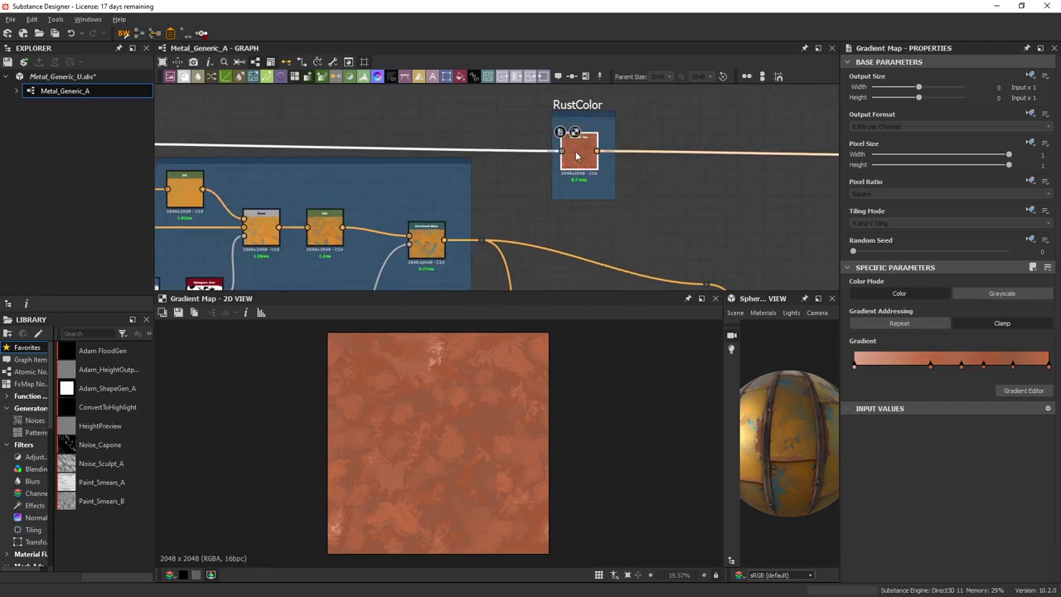
scroll(561, 368, up, 4)
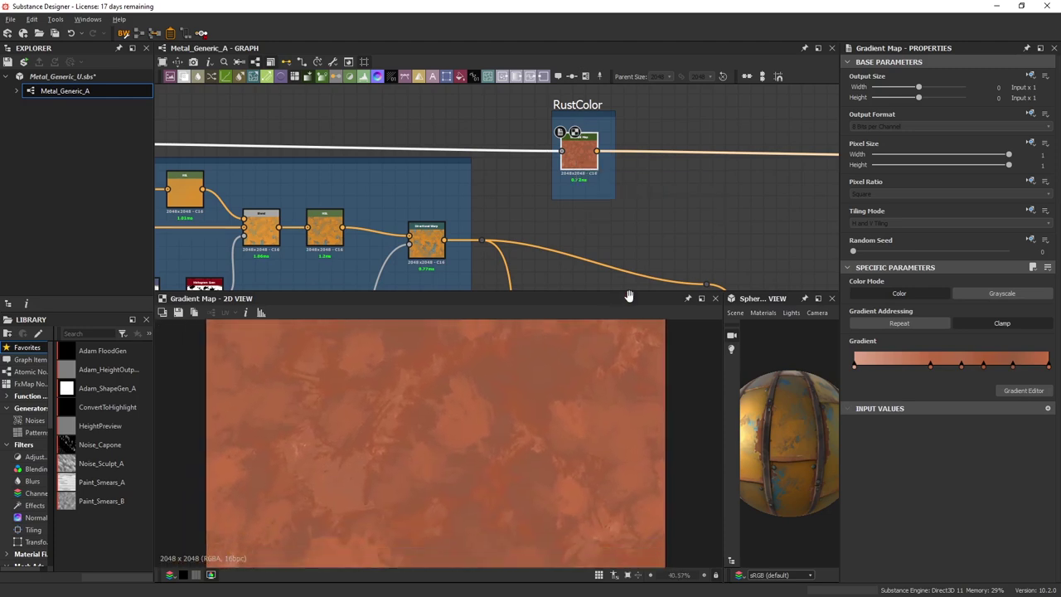
scroll(552, 338, down, 4)
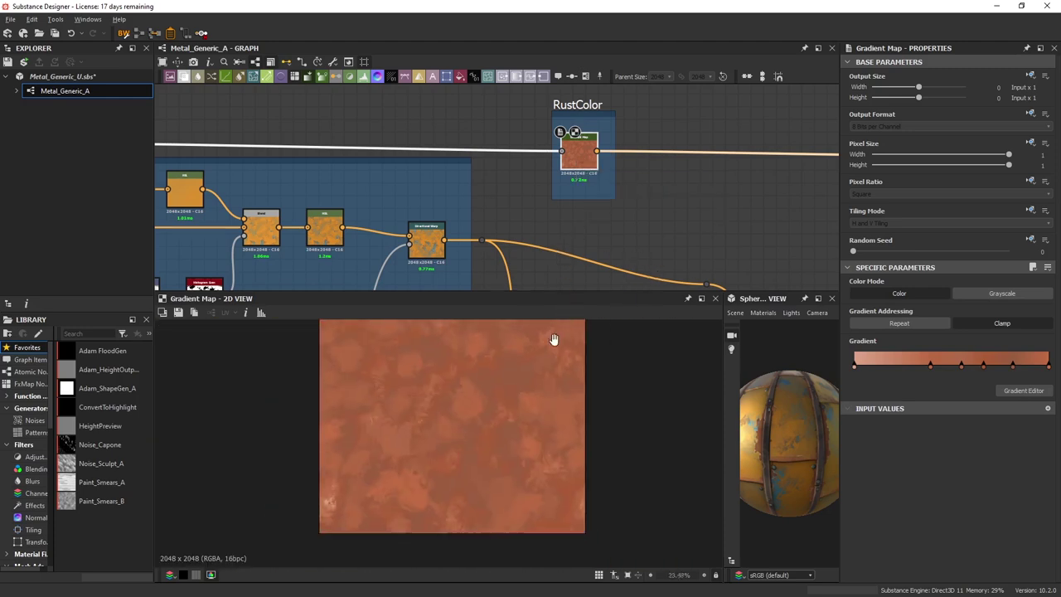
Follow the rust colour link to the Rust Sides Blend and preview its opacity mask and foreground Gradient Map.
middle_drag(755, 183, 499, 117)
scroll(495, 118, down, 4)
middle_drag(598, 216, 568, 110)
scroll(596, 205, up, 6)
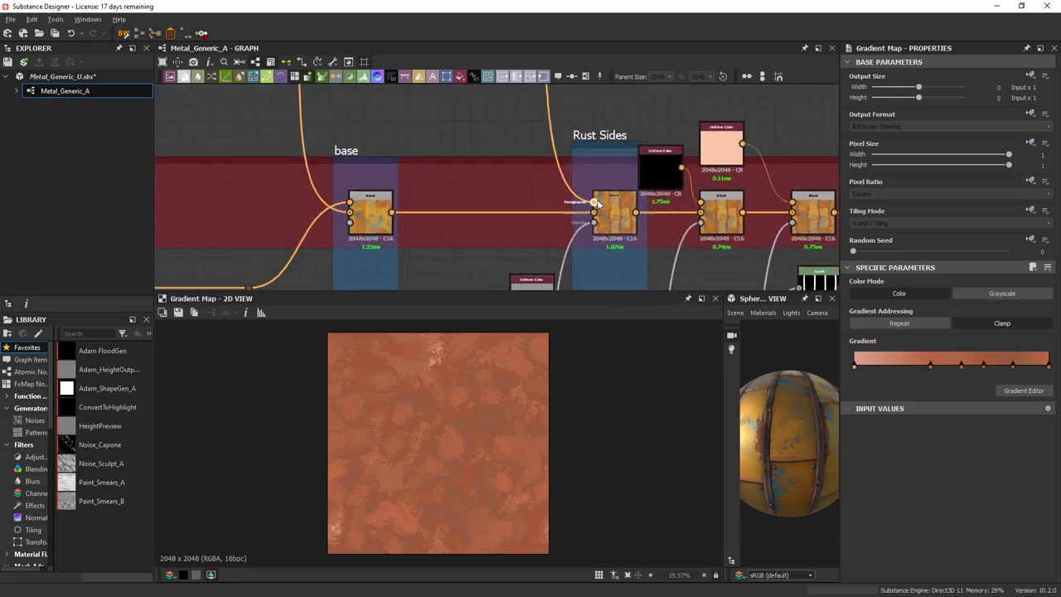
double_click(609, 232)
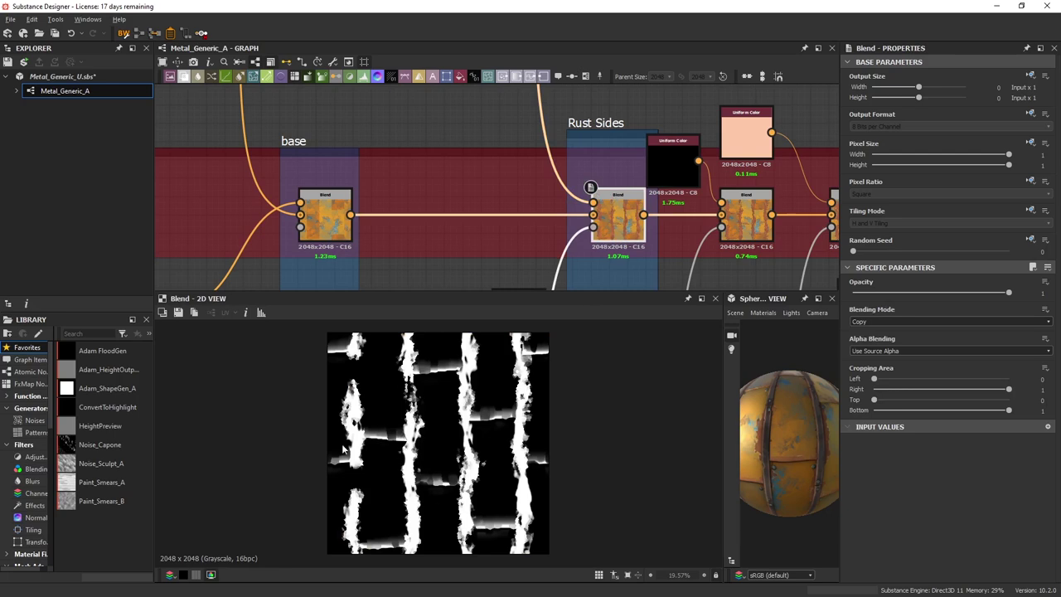
double_click(585, 202)
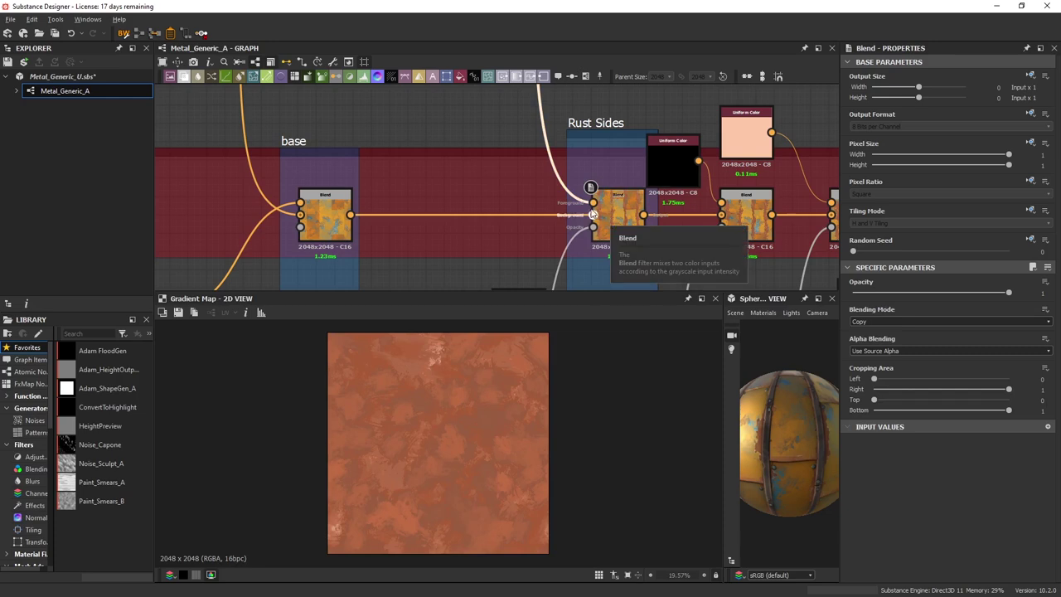
Add a Uniform Color node near the Rust Sides frame, sample its colour from the rust Gradient Map preview, and preview it.
middle_drag(609, 207, 597, 233)
drag(460, 77, 482, 139)
click(856, 324)
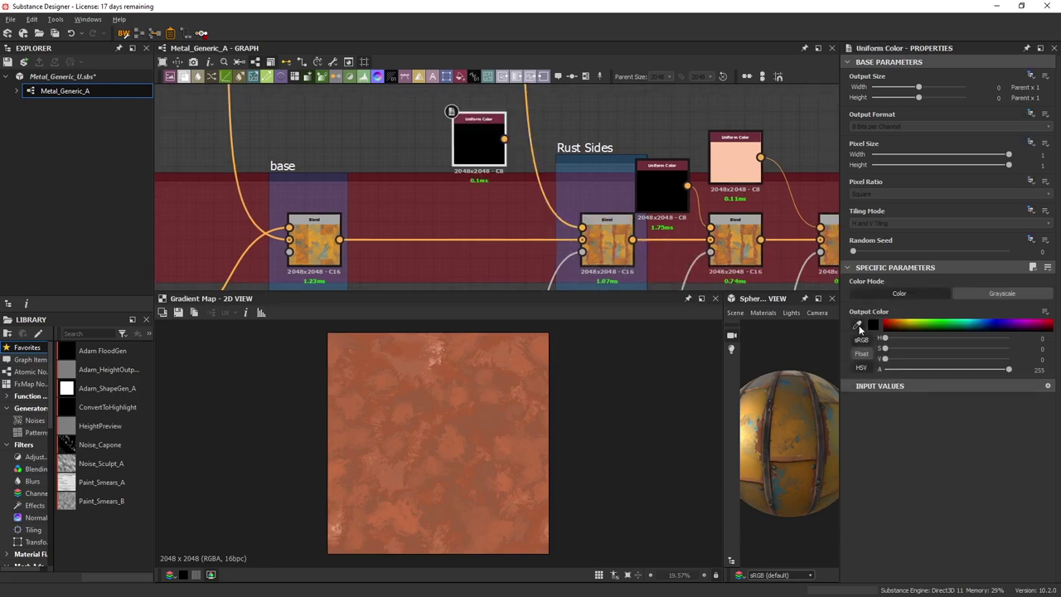
click(489, 374)
double_click(479, 146)
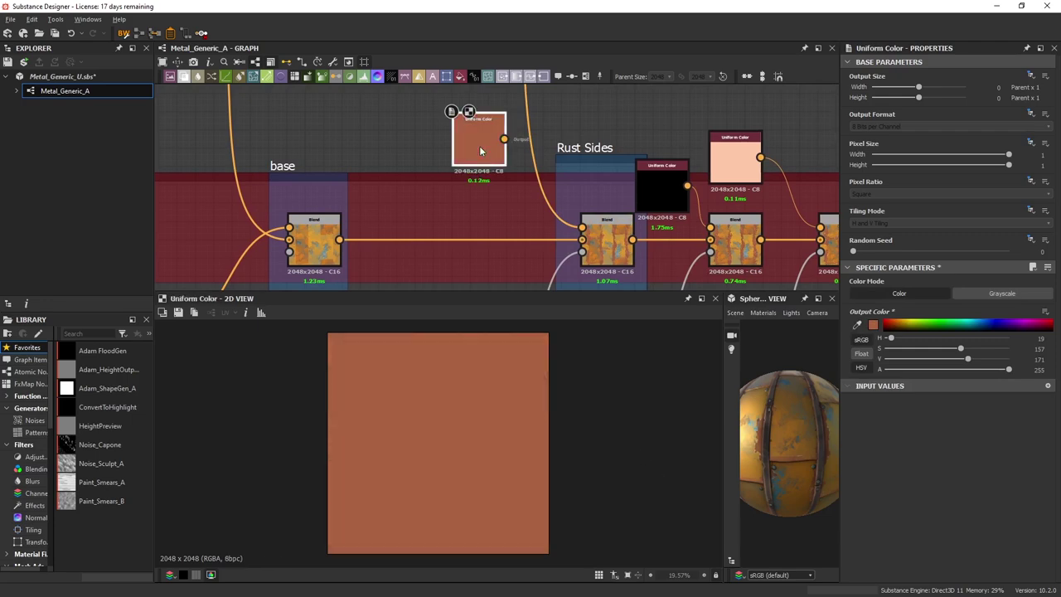
Preview the Rust Sides Blend up close and try the Uniform Color node as its foreground input.
double_click(609, 249)
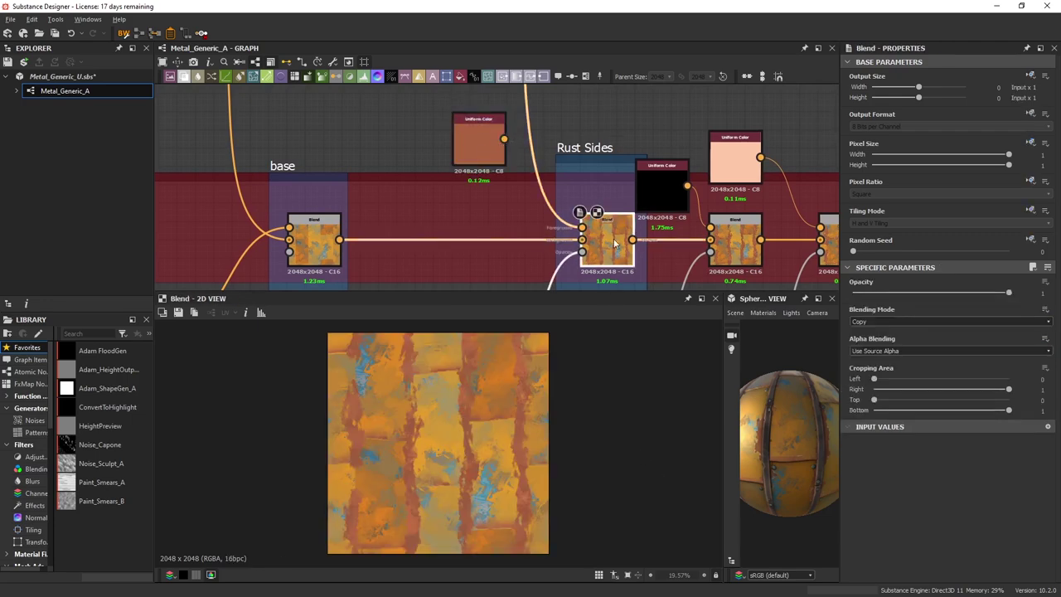
scroll(426, 483, up, 5)
middle_drag(405, 458, 509, 370)
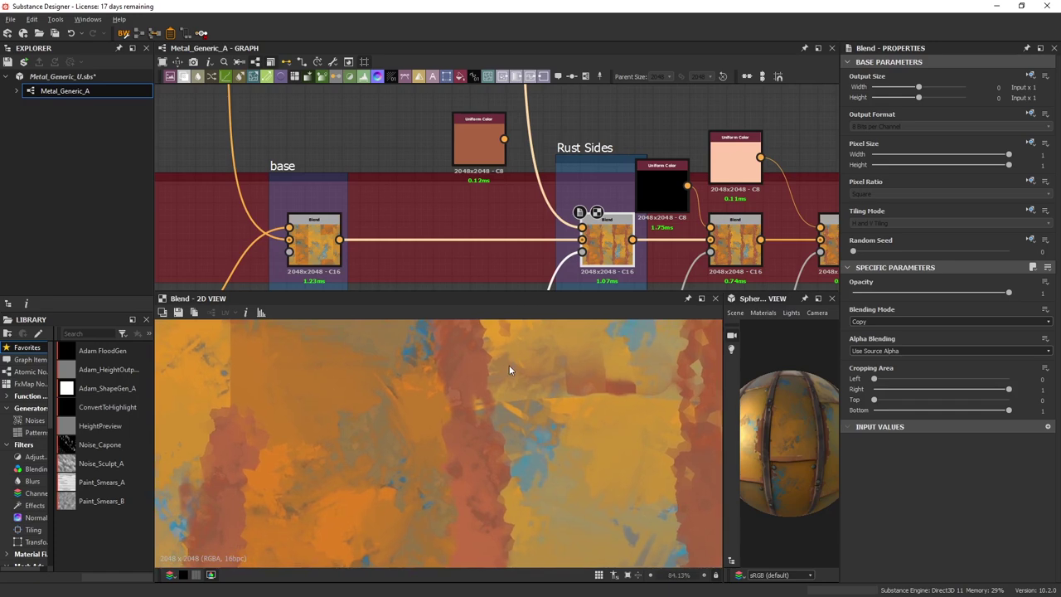
drag(503, 139, 582, 229)
scroll(616, 538, down, 2)
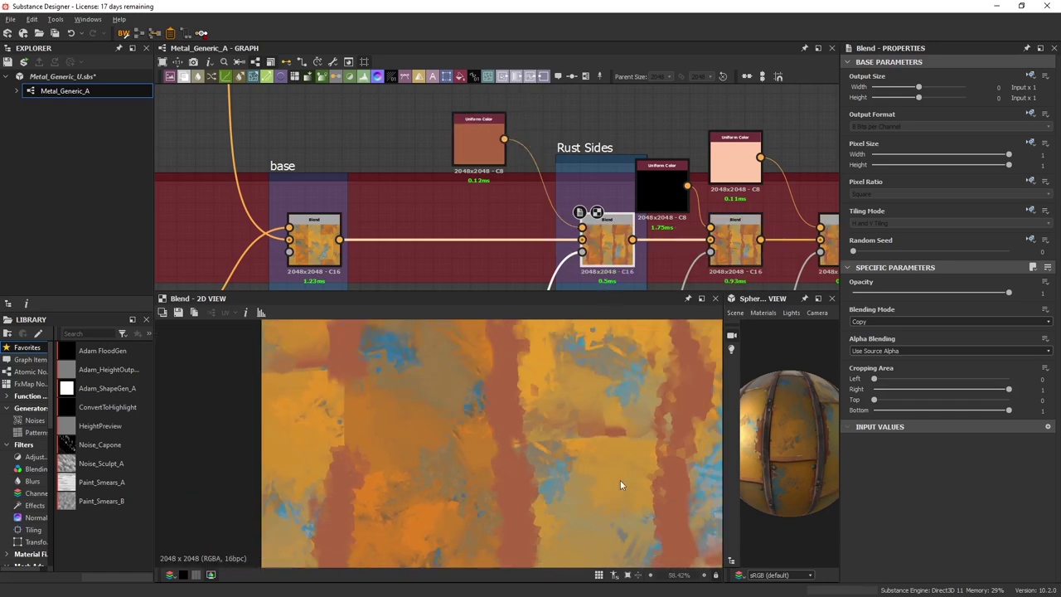
middle_drag(620, 480, 644, 451)
scroll(569, 171, down, 2)
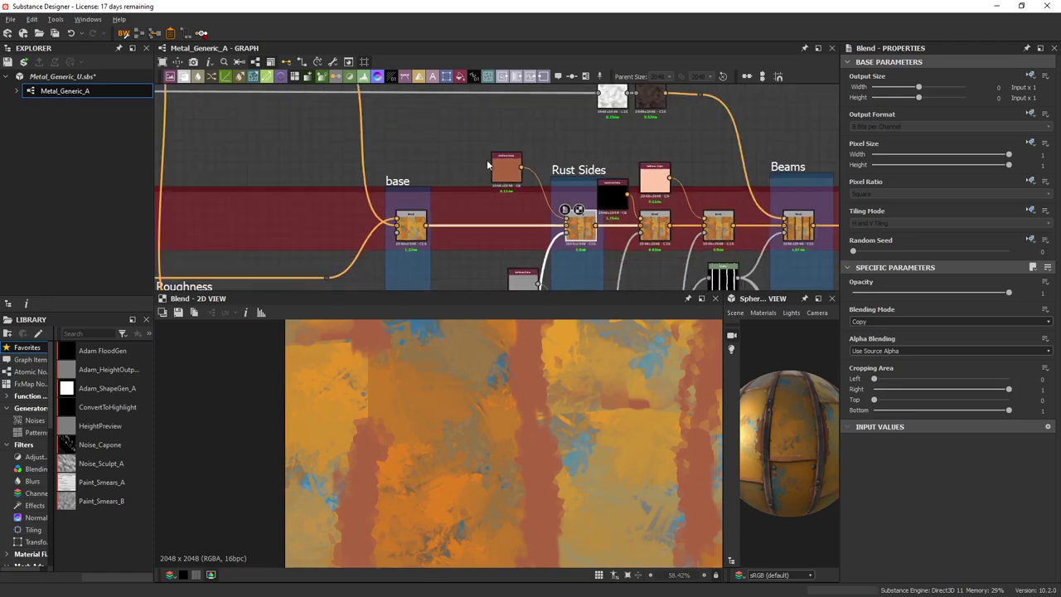
Connect the RustColor Gradient Map to the foreground input of the Rust Sides Blend.
middle_drag(487, 159, 444, 220)
scroll(444, 220, down, 2)
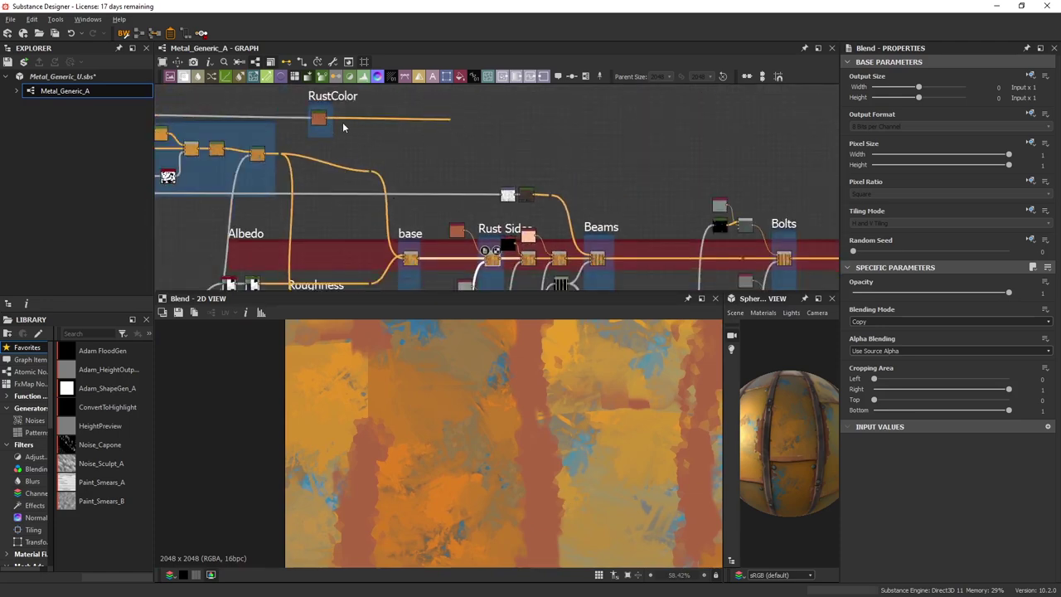
scroll(343, 127, up, 1)
drag(325, 117, 515, 282)
middle_drag(310, 112, 354, 124)
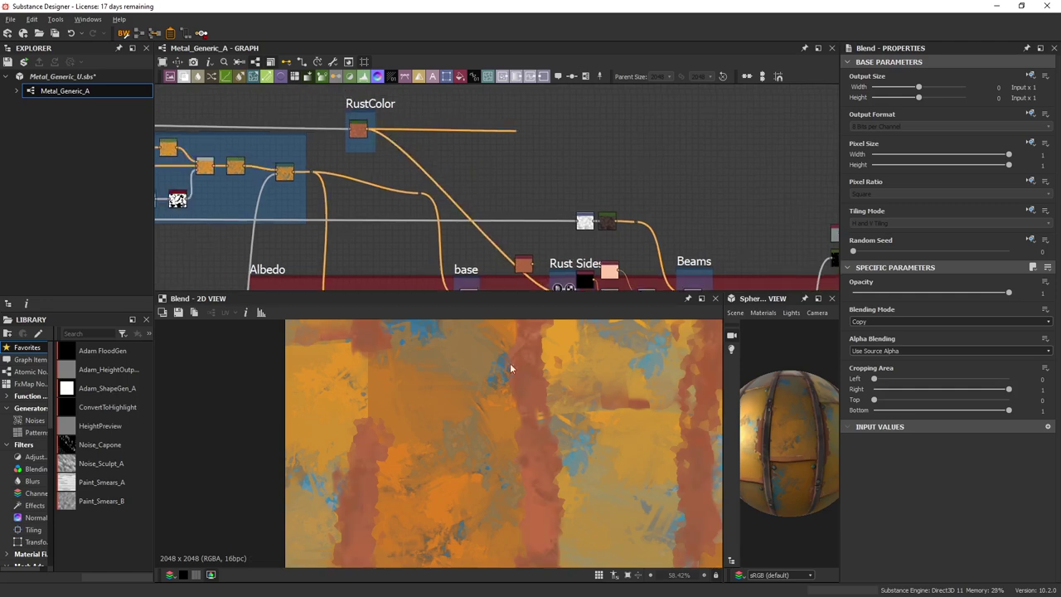
Examine the blended rust up close and preview the RustColor Gradient Map for comparison.
scroll(544, 454, up, 2)
double_click(357, 129)
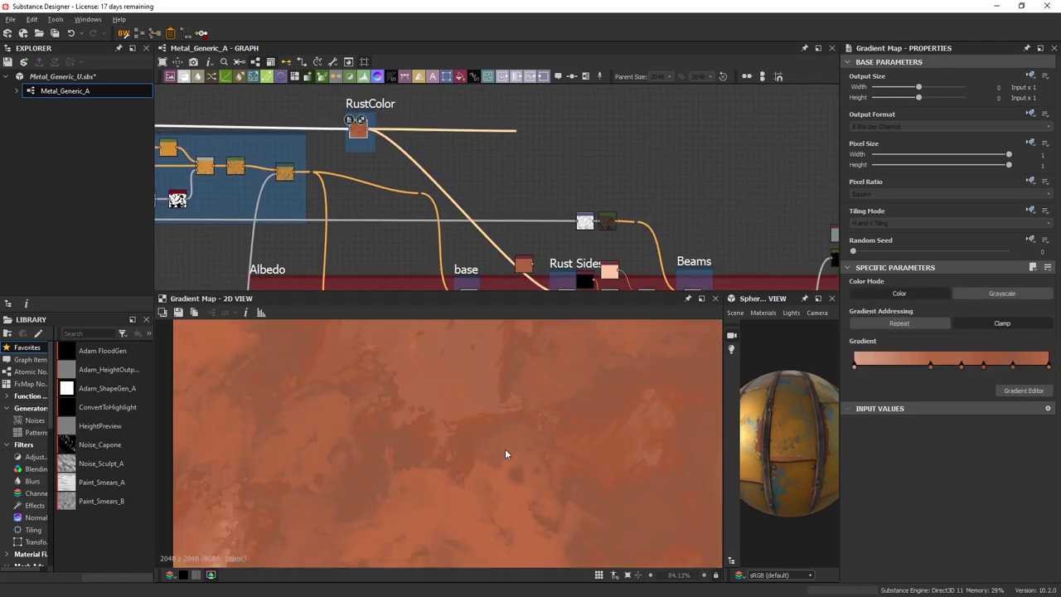
scroll(500, 443, down, 4)
middle_drag(577, 398, 563, 450)
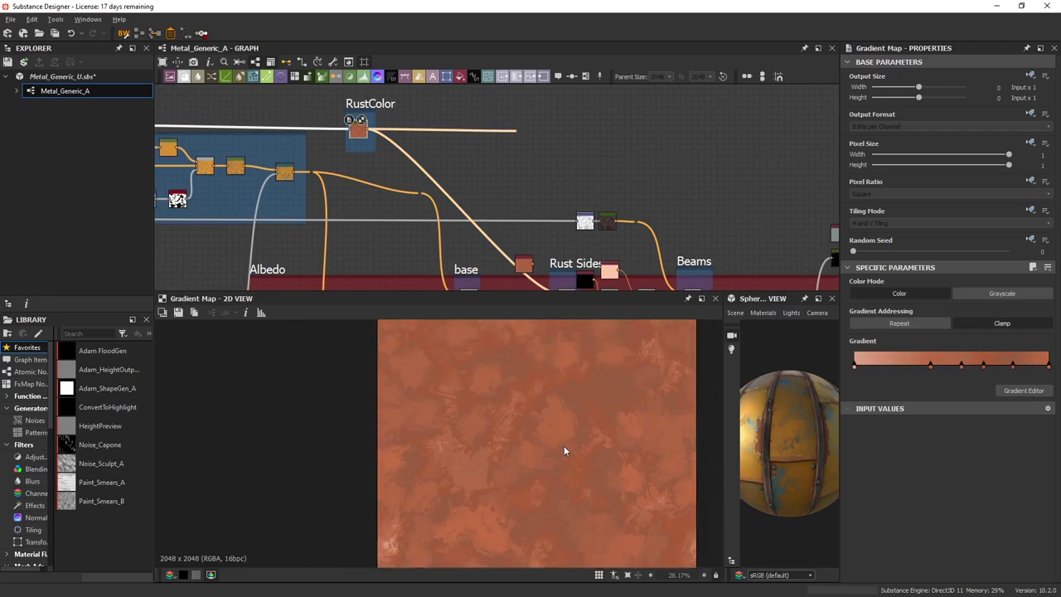
Preview the Auto Levels node at the end of BrushStrokes and trace its link to the RustColor frame.
middle_drag(422, 196, 746, 194)
scroll(746, 194, down, 3)
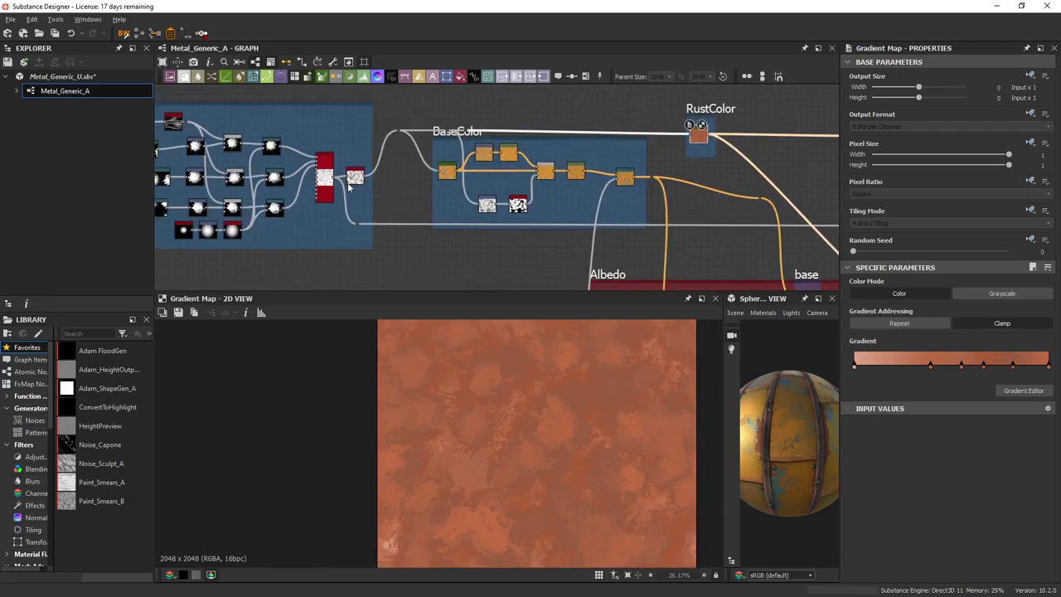
scroll(315, 182, up, 3)
double_click(359, 174)
scroll(493, 398, down, 3)
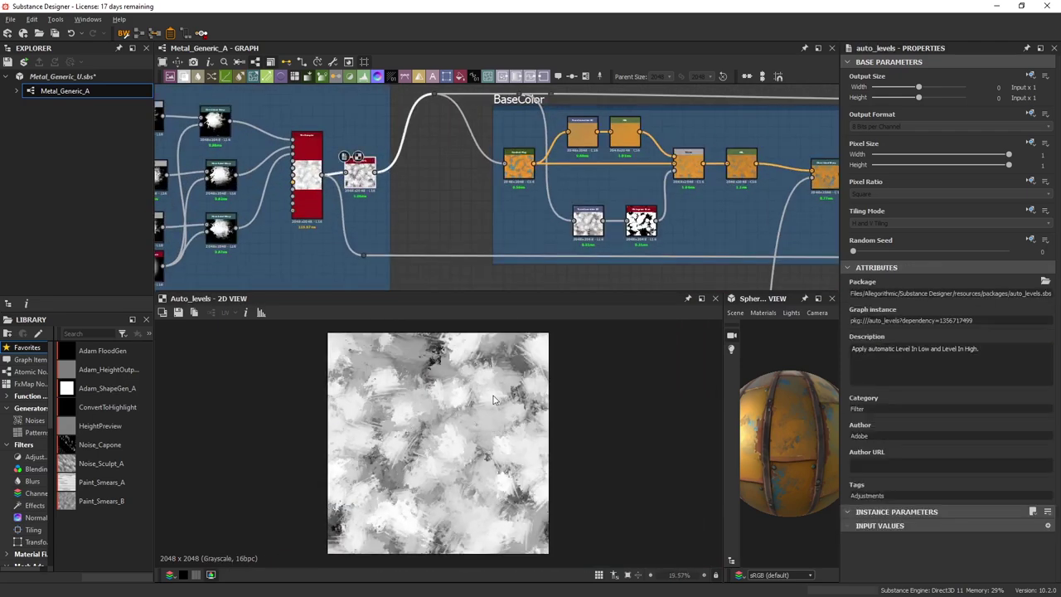
middle_drag(574, 187, 406, 221)
middle_drag(692, 177, 448, 212)
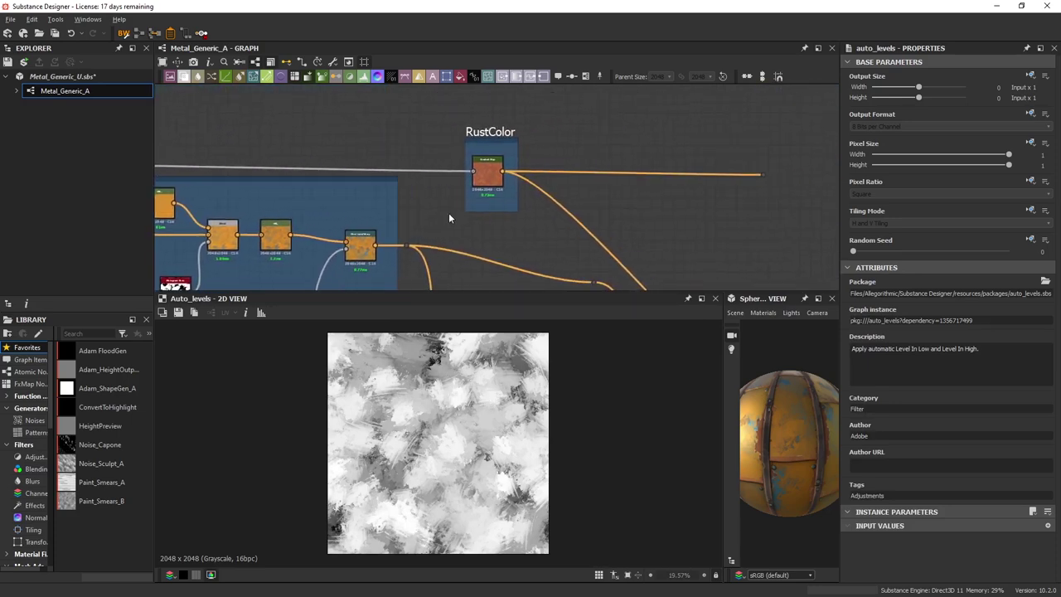
scroll(452, 212, down, 3)
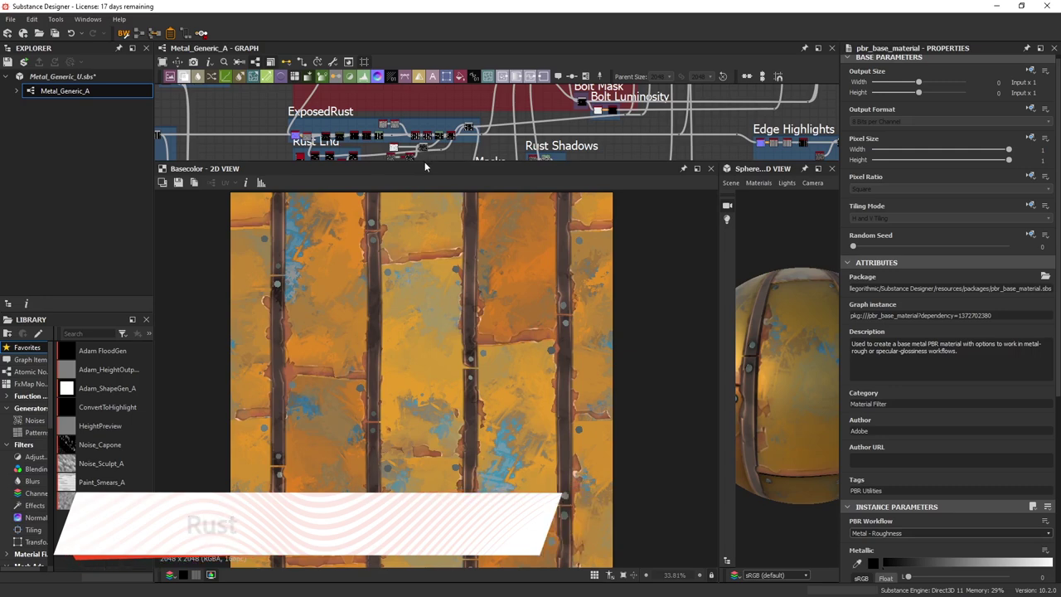
Enlarge the graph area and preview the final Blend mask at the end of the ExposedRust frame.
drag(428, 183, 458, 275)
double_click(467, 129)
scroll(464, 120, up, 4)
double_click(474, 139)
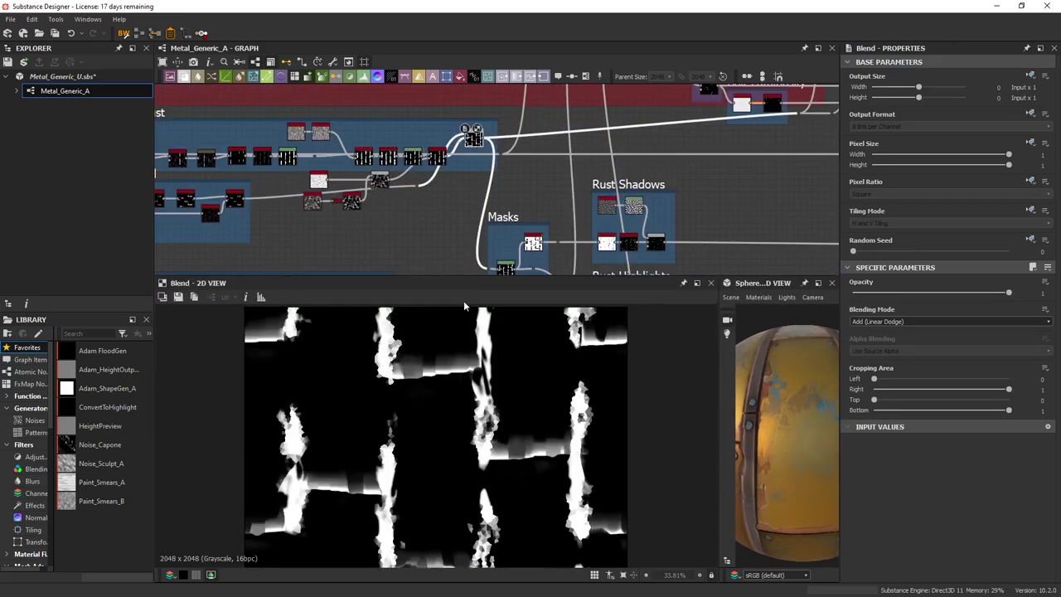
Trace the ExposedRust input back to the Height frame and preview its Histogram Range node.
scroll(406, 172, up, 5)
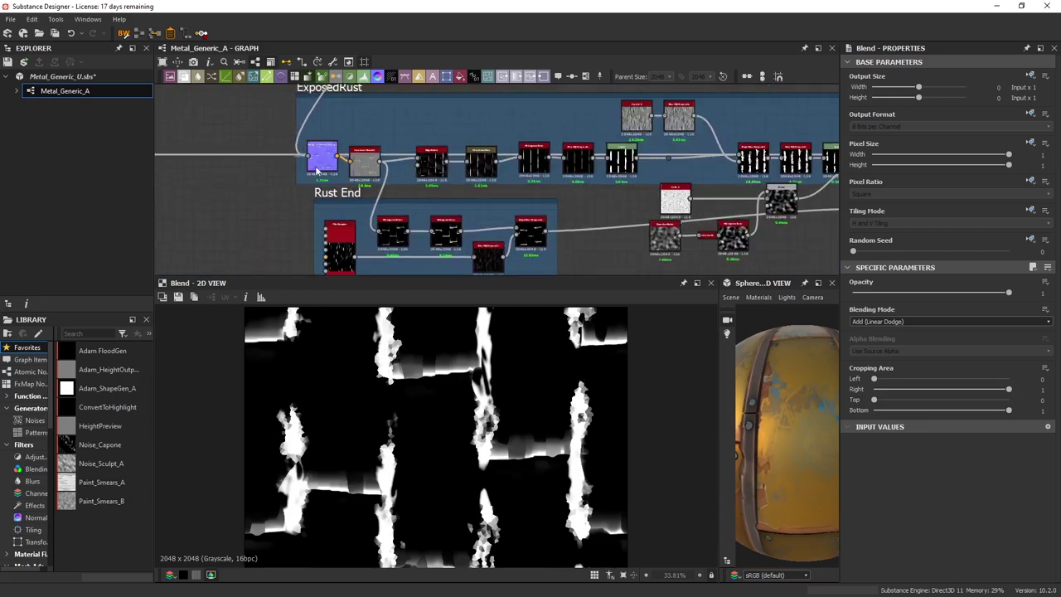
middle_drag(320, 159, 320, 389)
double_click(339, 193)
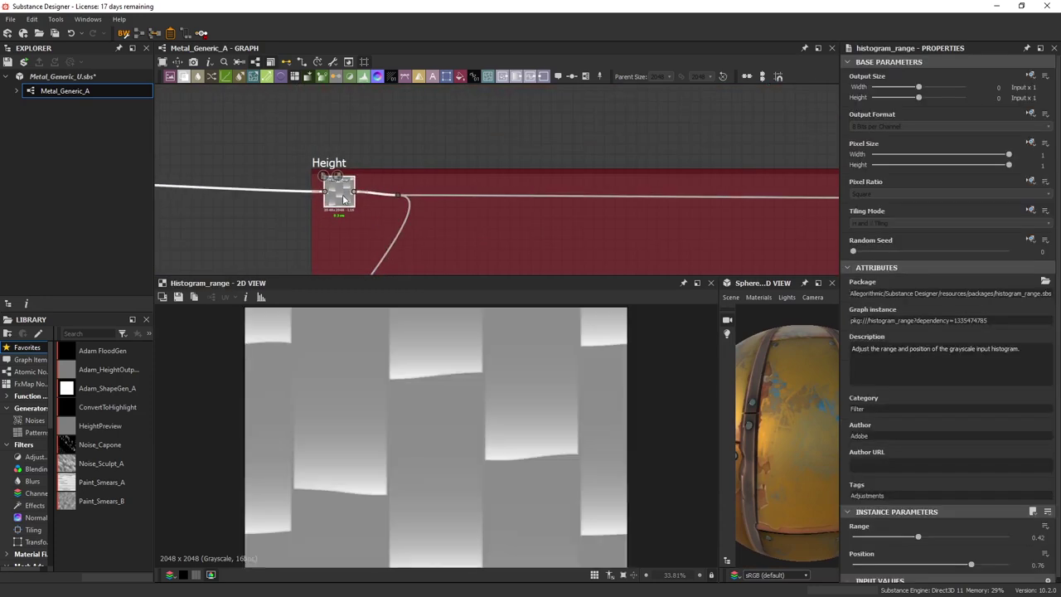
scroll(512, 356, down, 3)
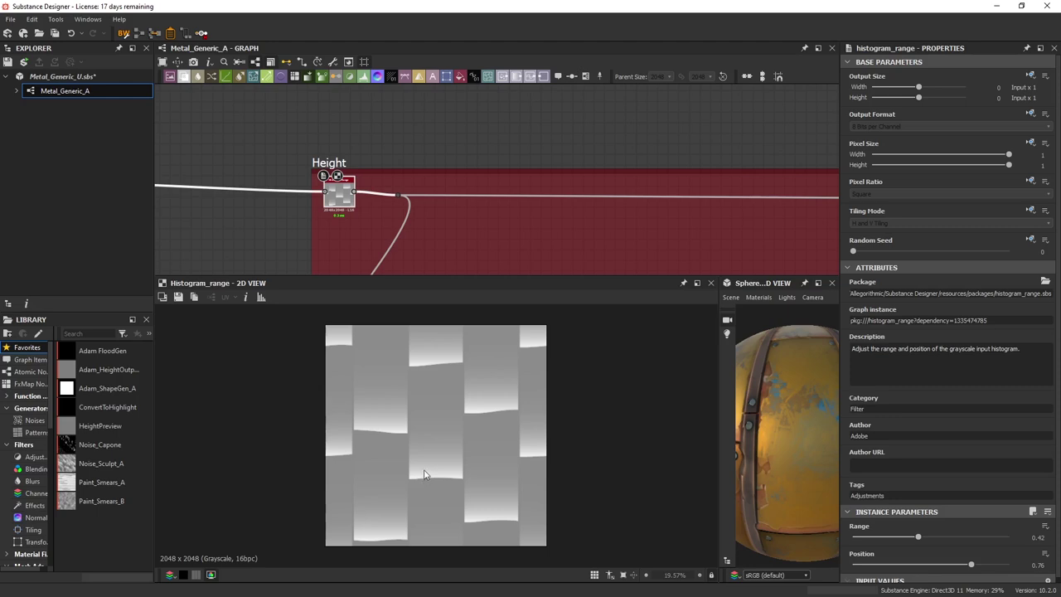
Return to the ExposedRust frame and preview its Height to Normal World Units node.
scroll(388, 237, down, 3)
middle_drag(387, 239, 406, 99)
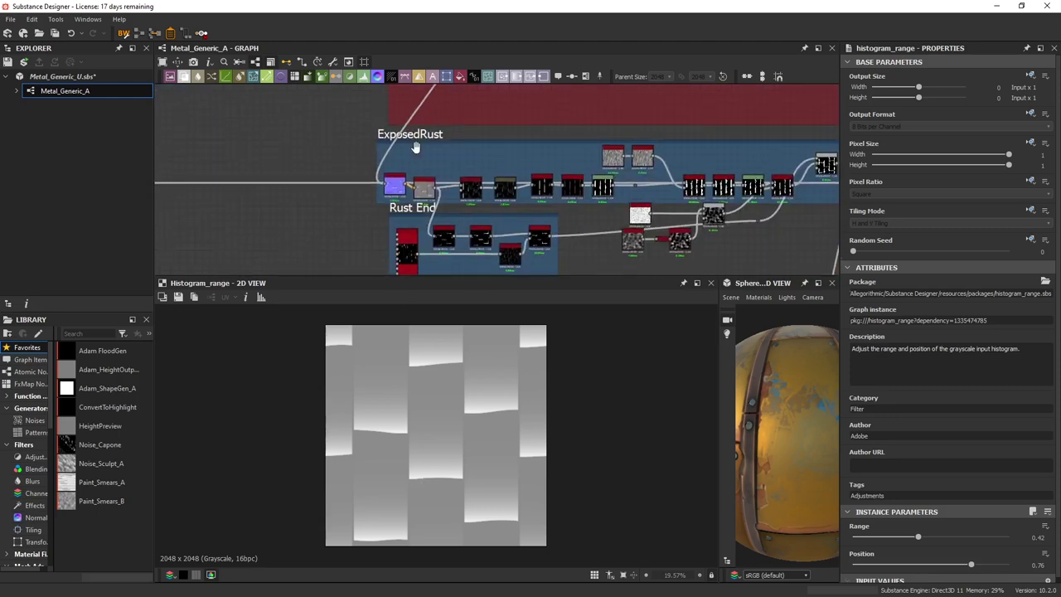
scroll(399, 202, up, 5)
double_click(398, 172)
scroll(397, 172, up, 3)
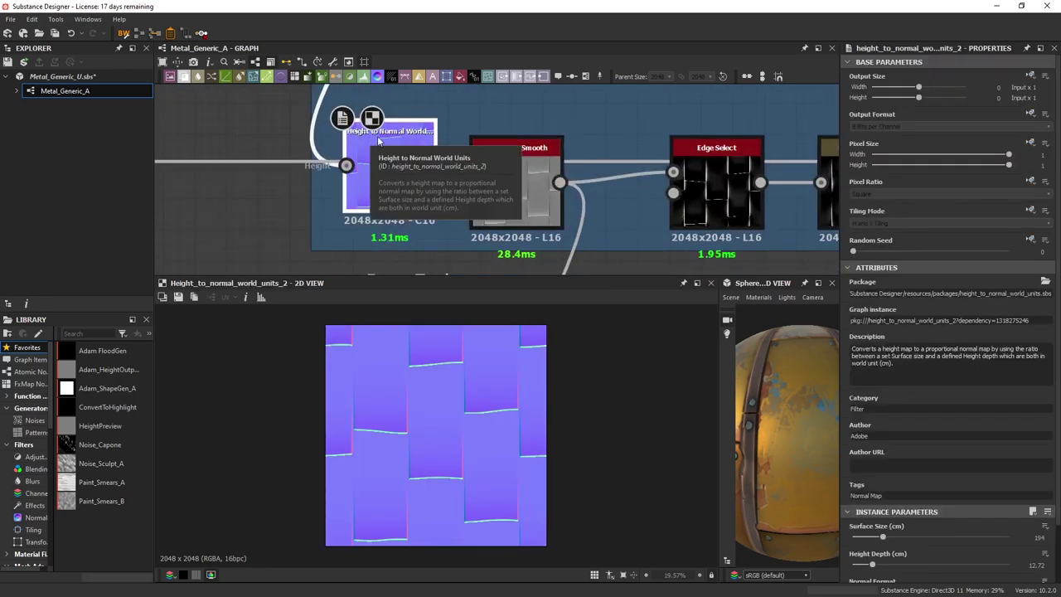
Preview the Curvature Smooth node and the Edge Select node it feeds in the ExposedRust frame.
double_click(525, 207)
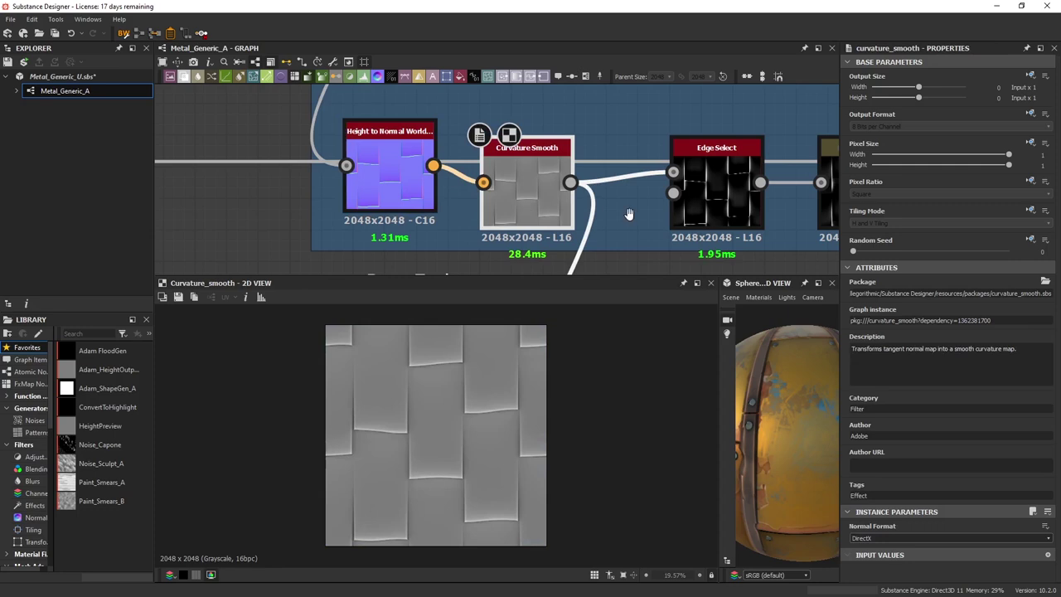
middle_drag(629, 214, 311, 236)
double_click(394, 200)
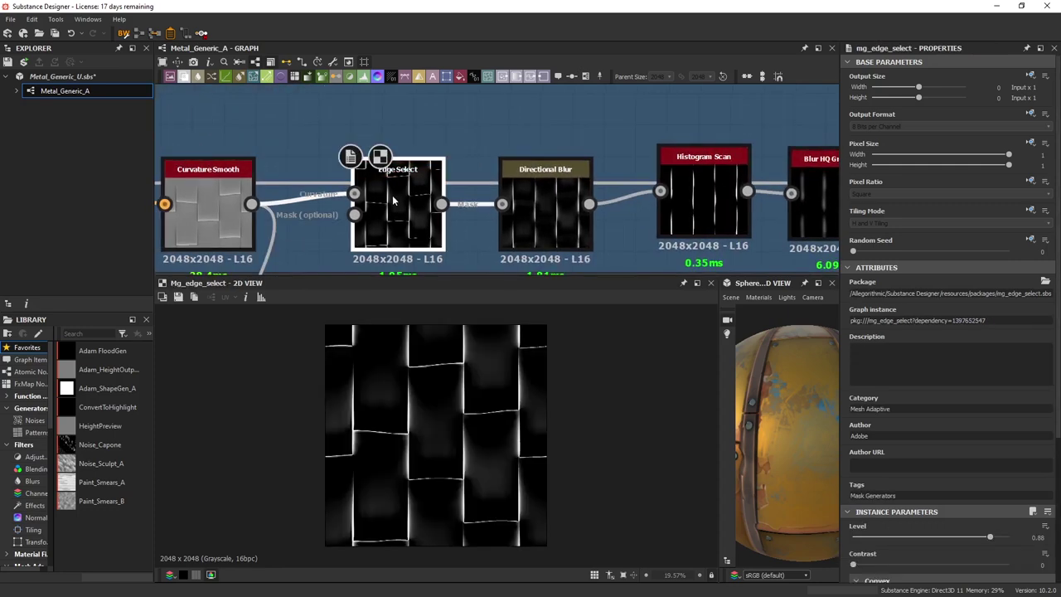
Search the node library for "edge" and add a new Edge Select node above the existing one.
scroll(394, 201, down, 2)
middle_drag(440, 143, 434, 173)
click(442, 163)
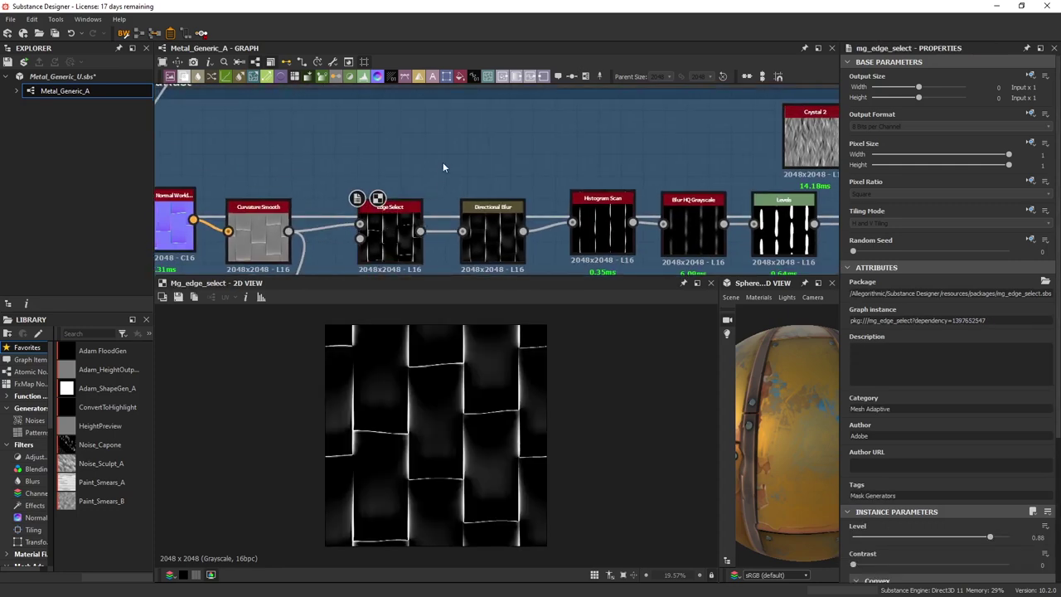
key(space)
text(edge)
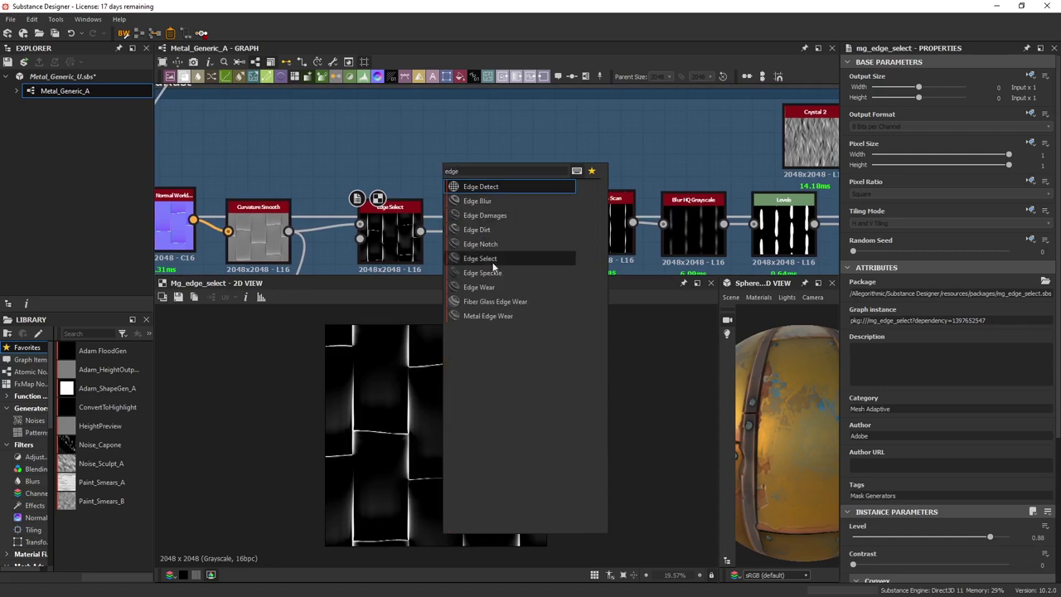
click(480, 257)
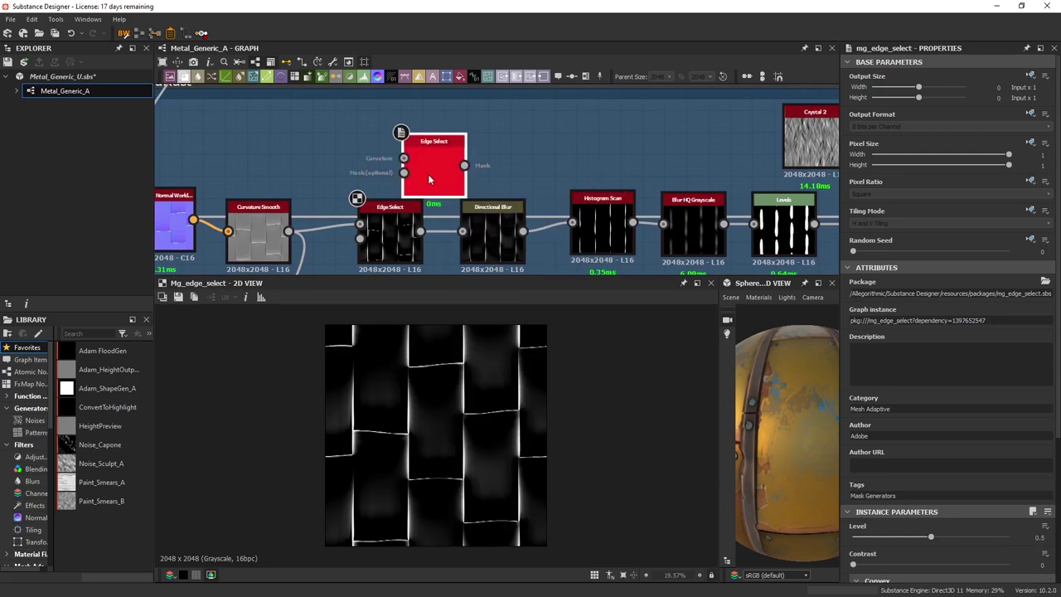
Feed the Curvature Smooth output into the new Edge Select node and set its Level to 0.86 and Convex Softness to 1.
drag(287, 231, 447, 151)
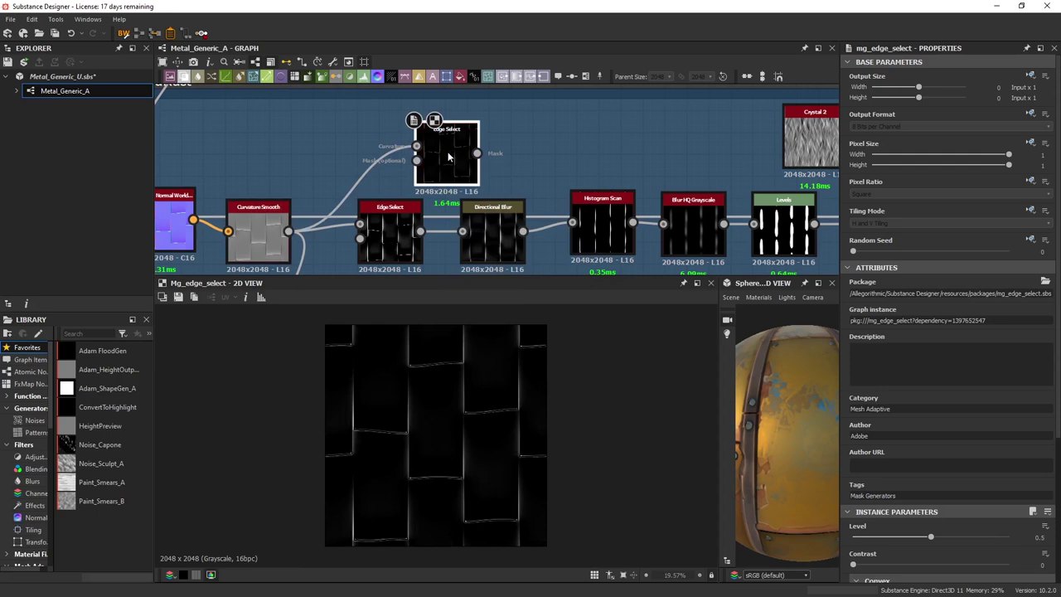
scroll(440, 455, up, 2)
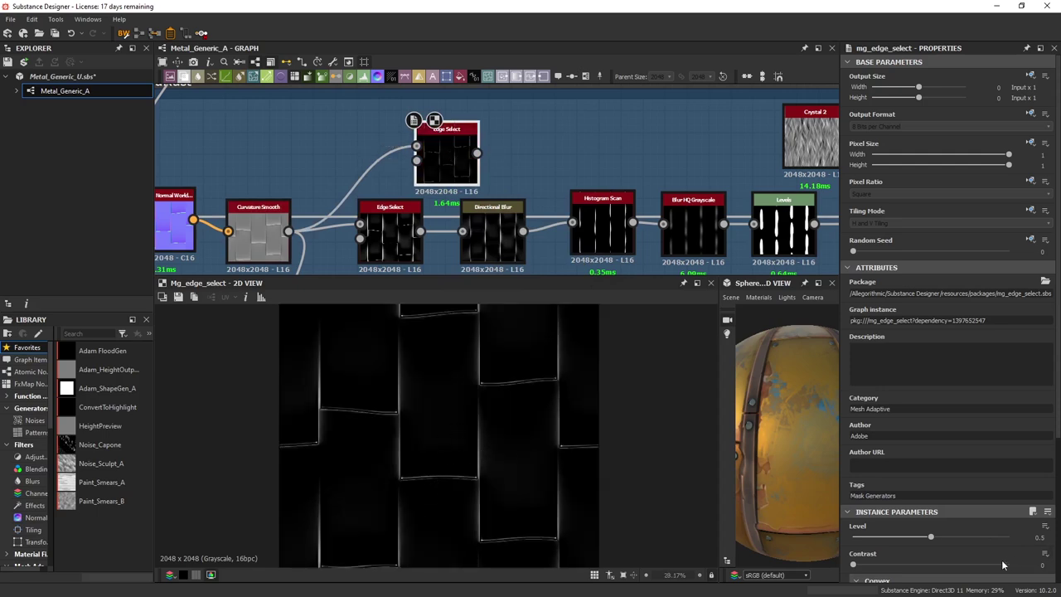
scroll(937, 497, down, 5)
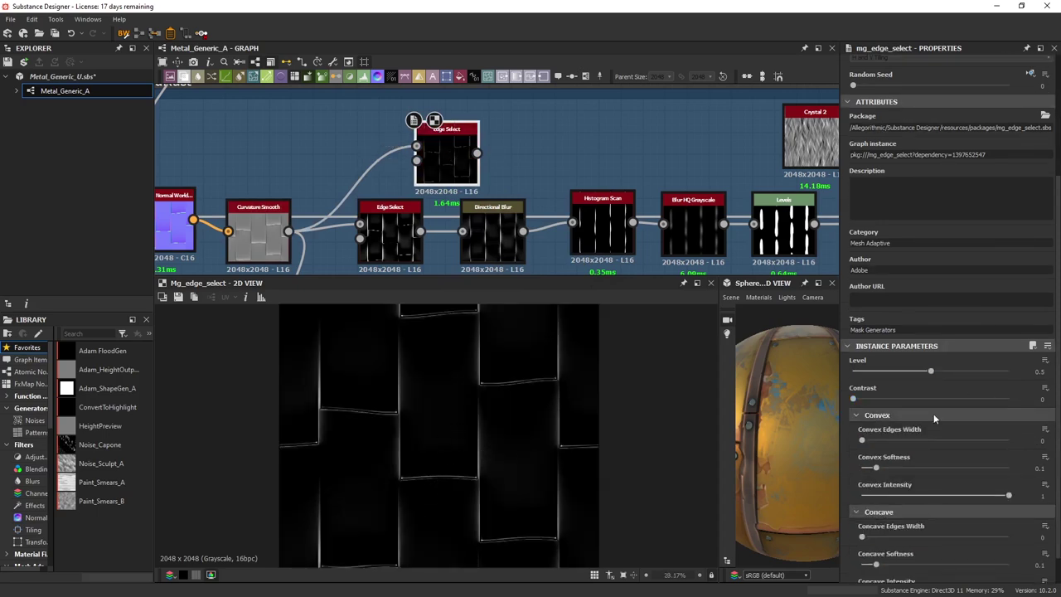
drag(932, 373, 987, 379)
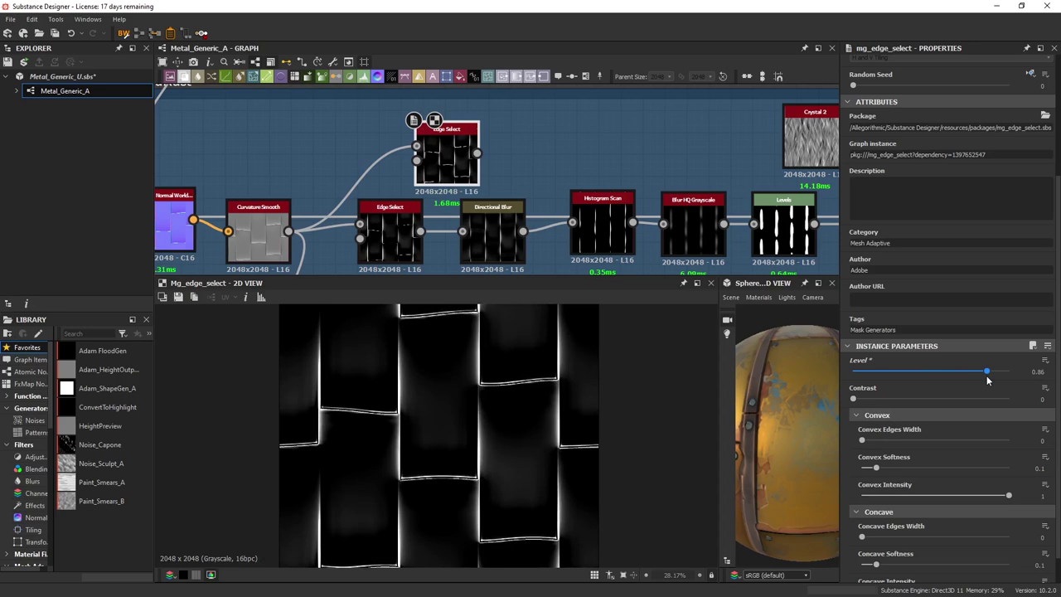
drag(876, 467, 1010, 468)
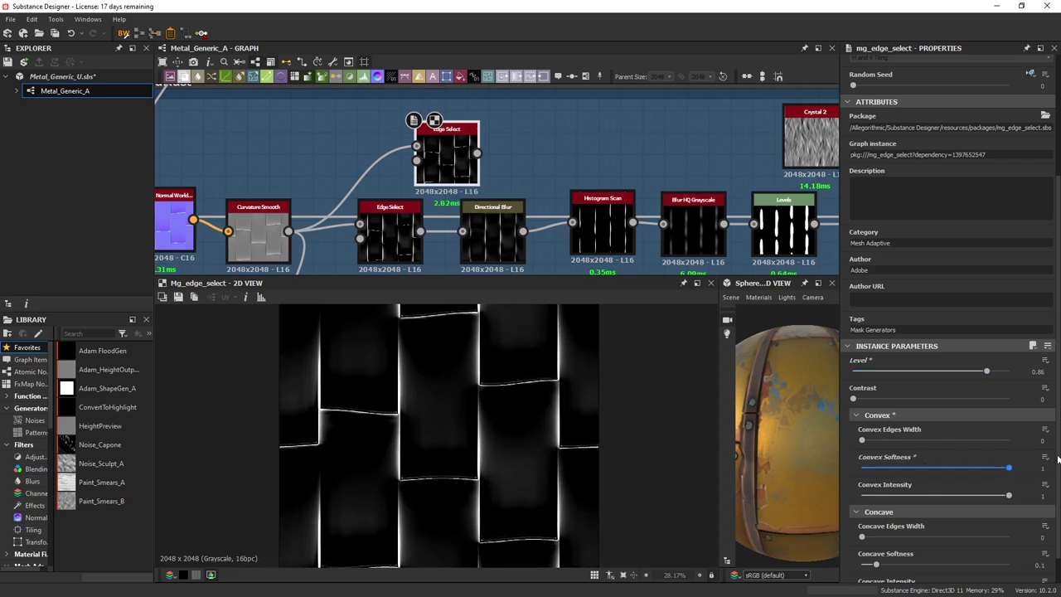
drag(446, 157, 412, 147)
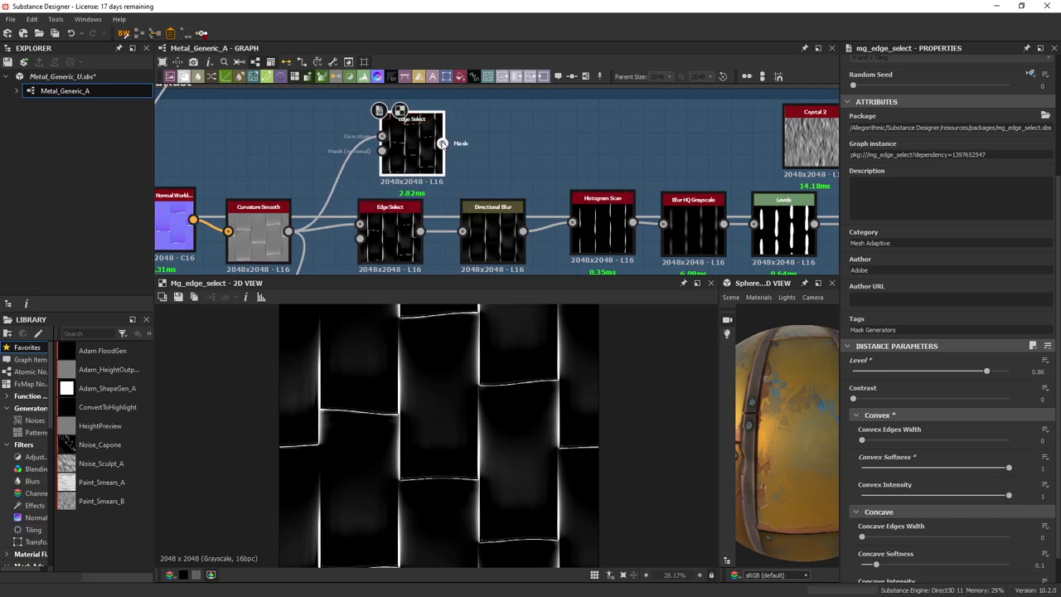
Demonstrate the Directional Blur after the original Edge Select by lowering its intensity to 0 and raising it to 9.45.
middle_drag(442, 144, 382, 158)
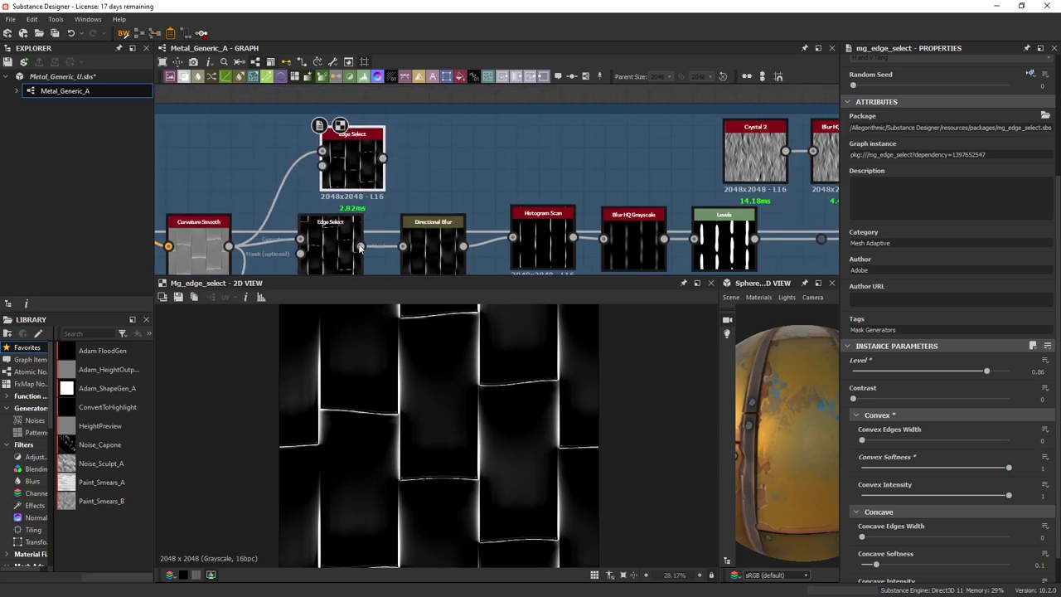
click(422, 242)
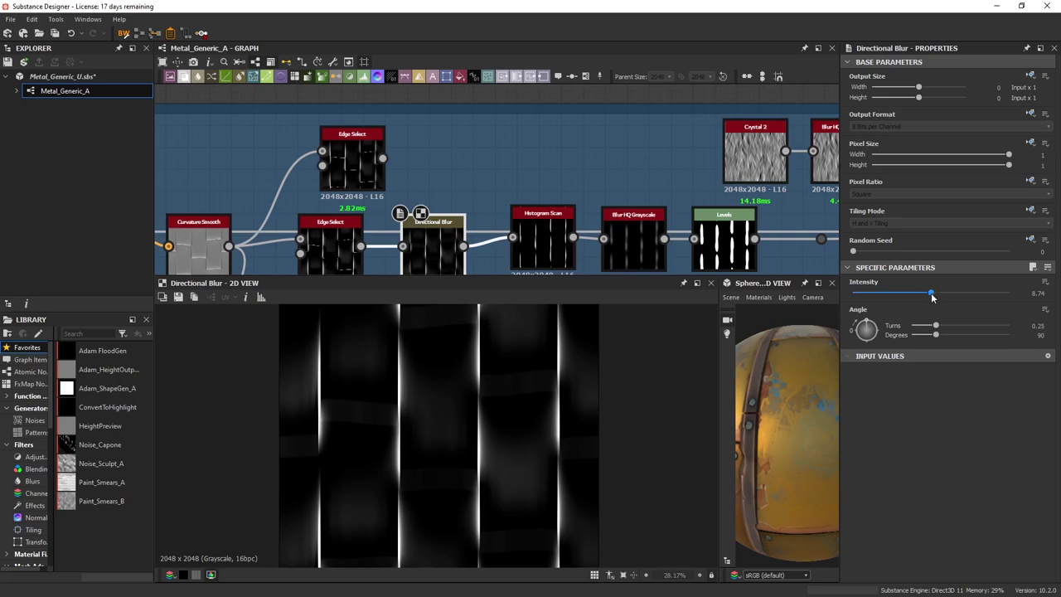
drag(931, 295, 839, 300)
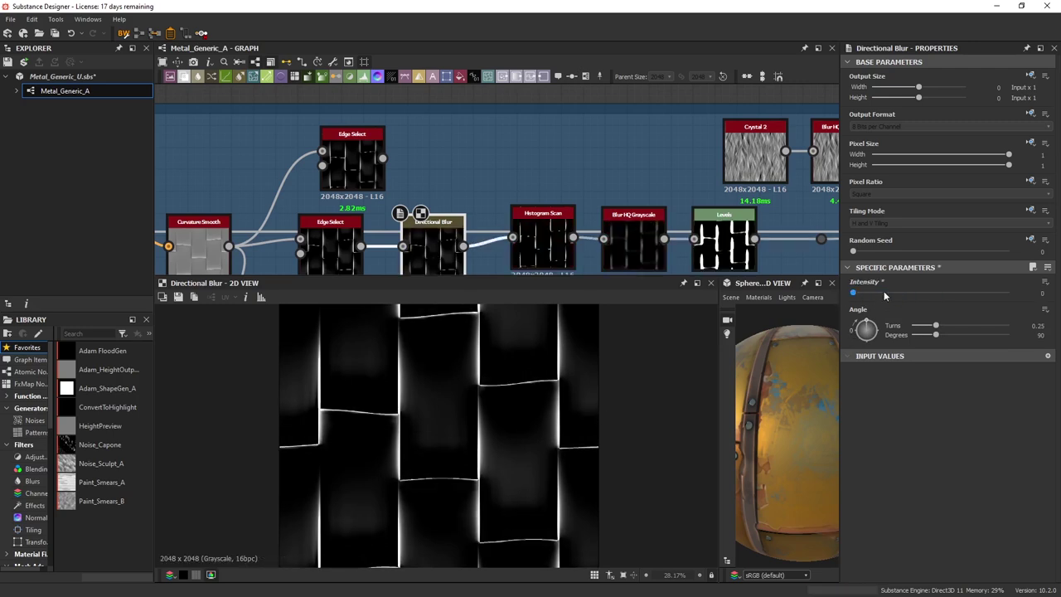
drag(883, 292, 936, 292)
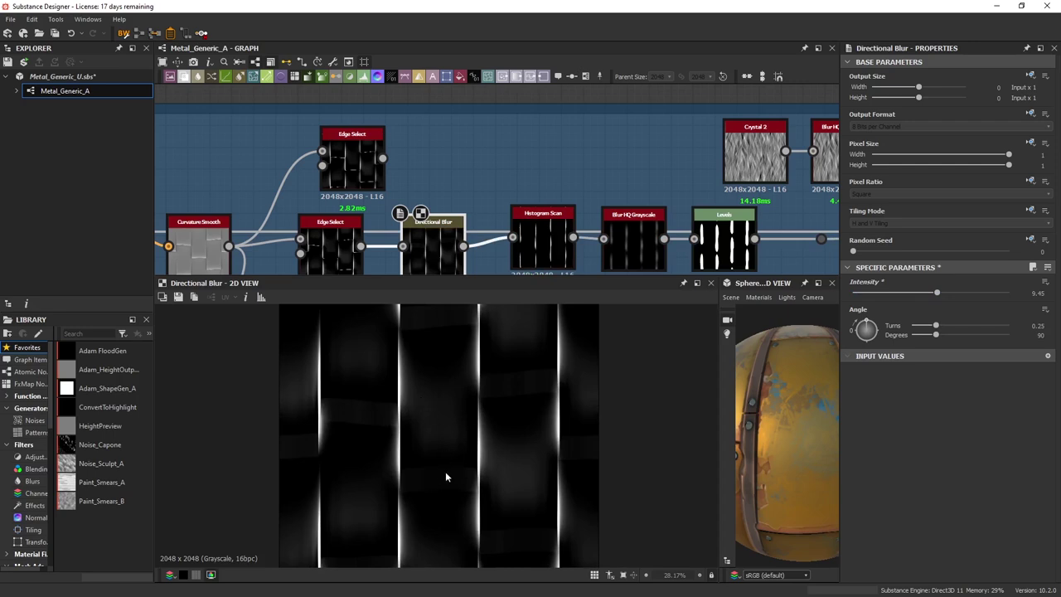
Preview the Histogram Scan, Blur HQ Grayscale and Levels nodes that follow the Directional Blur.
middle_drag(472, 222, 384, 167)
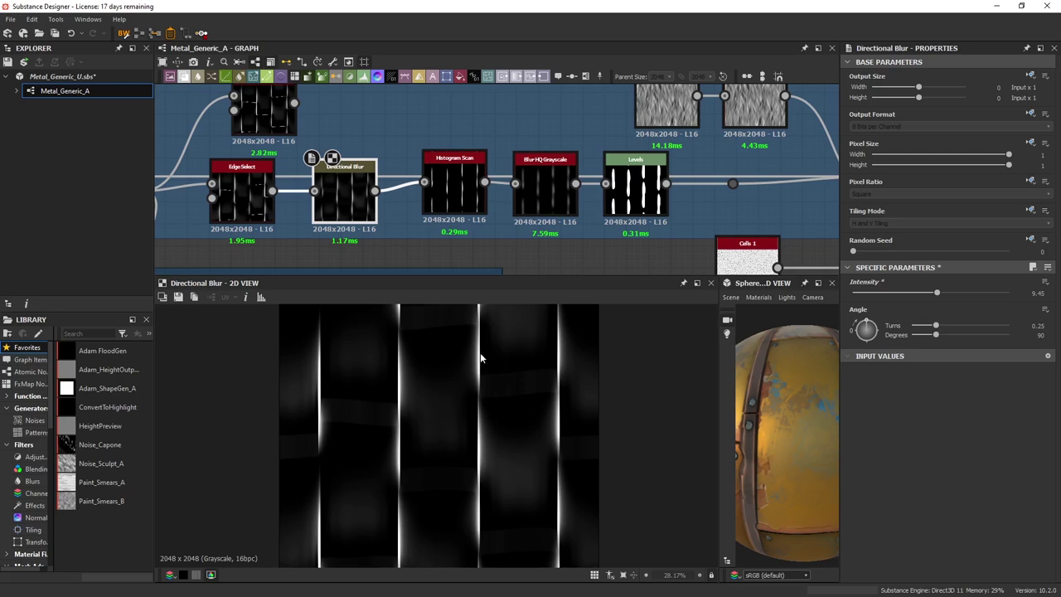
drag(454, 195, 460, 193)
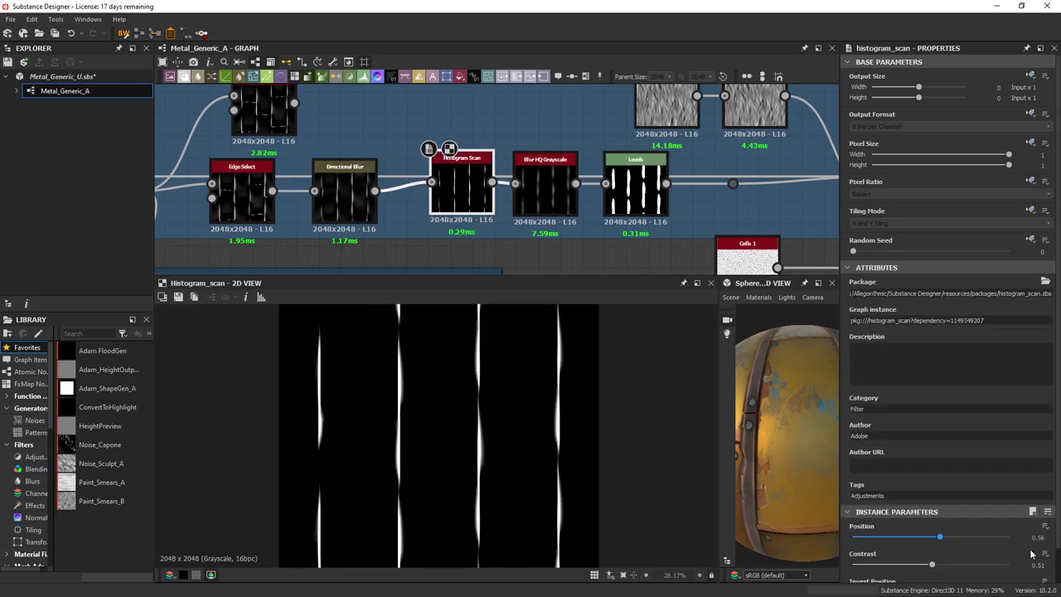
scroll(480, 369, down, 1)
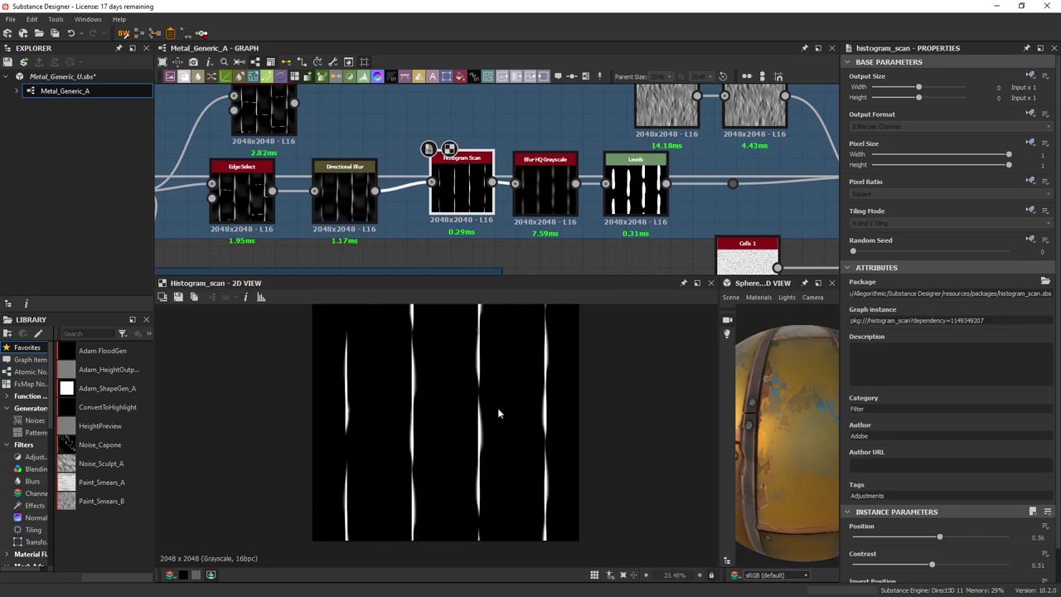
middle_drag(509, 207, 378, 207)
click(396, 193)
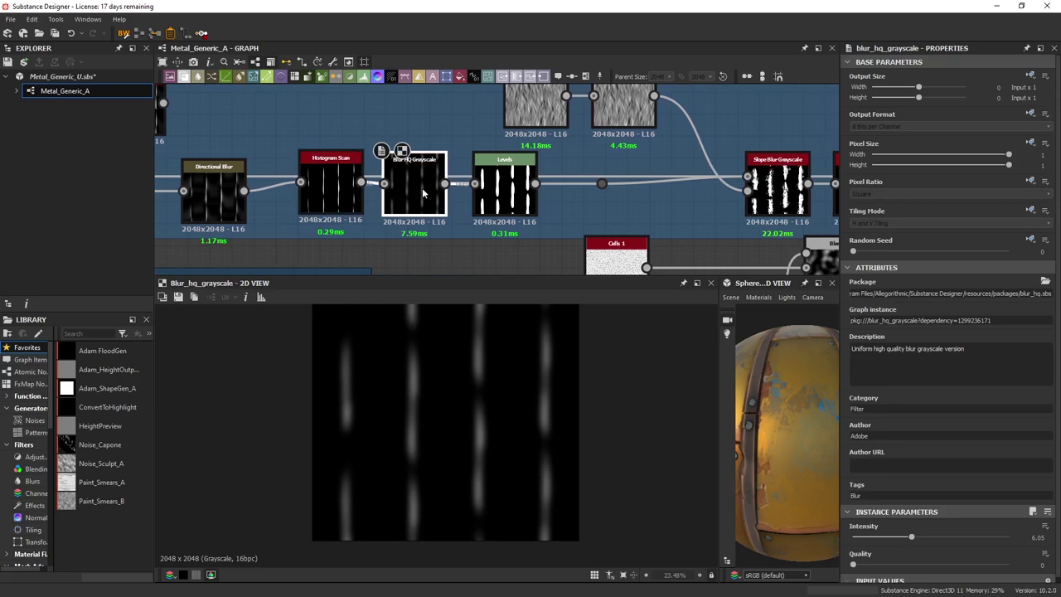
click(508, 190)
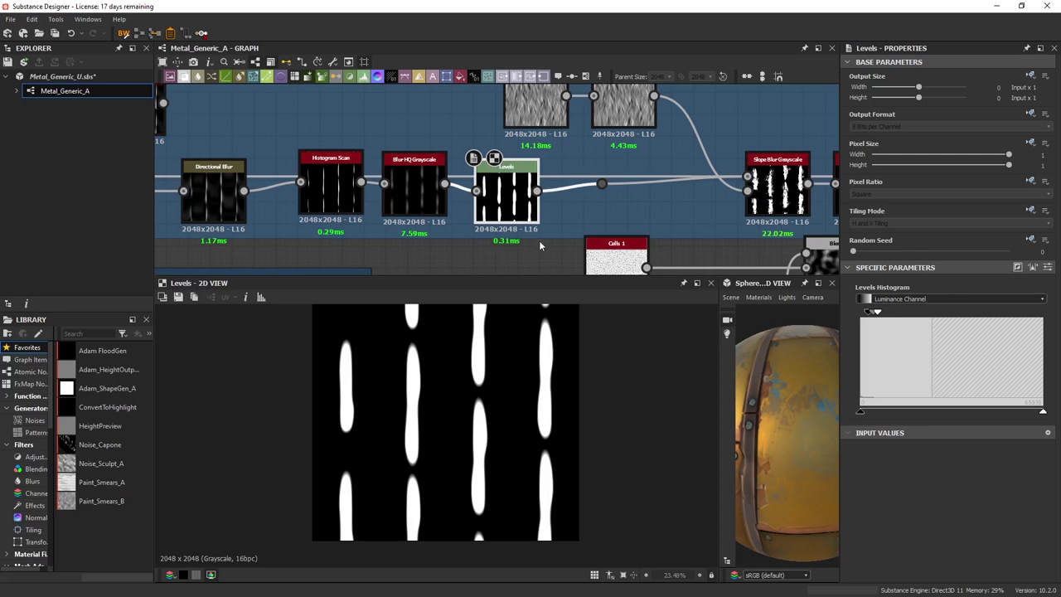
middle_drag(538, 245, 419, 260)
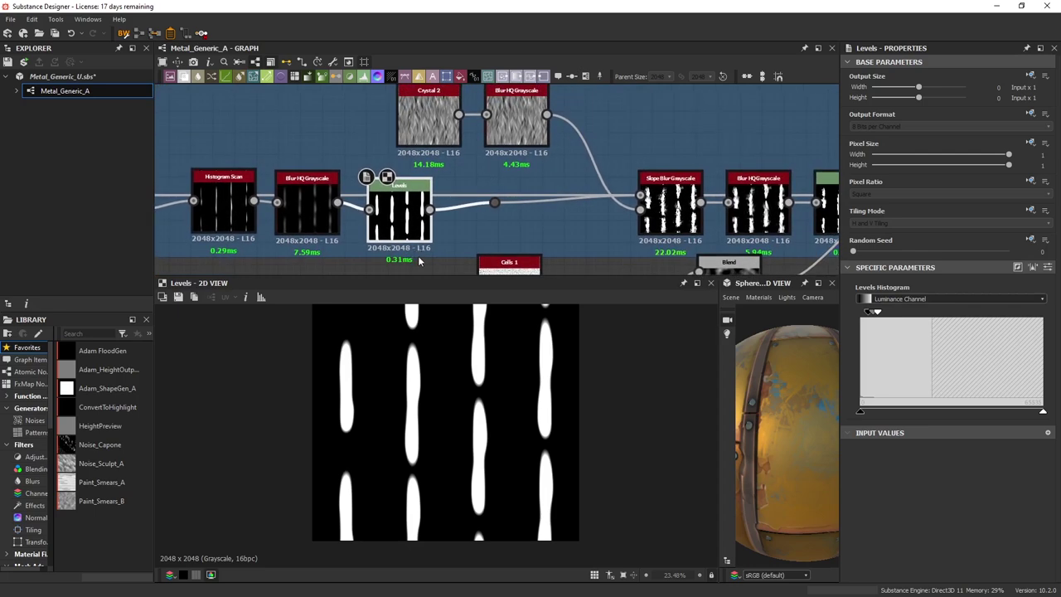
drag(309, 207, 313, 215)
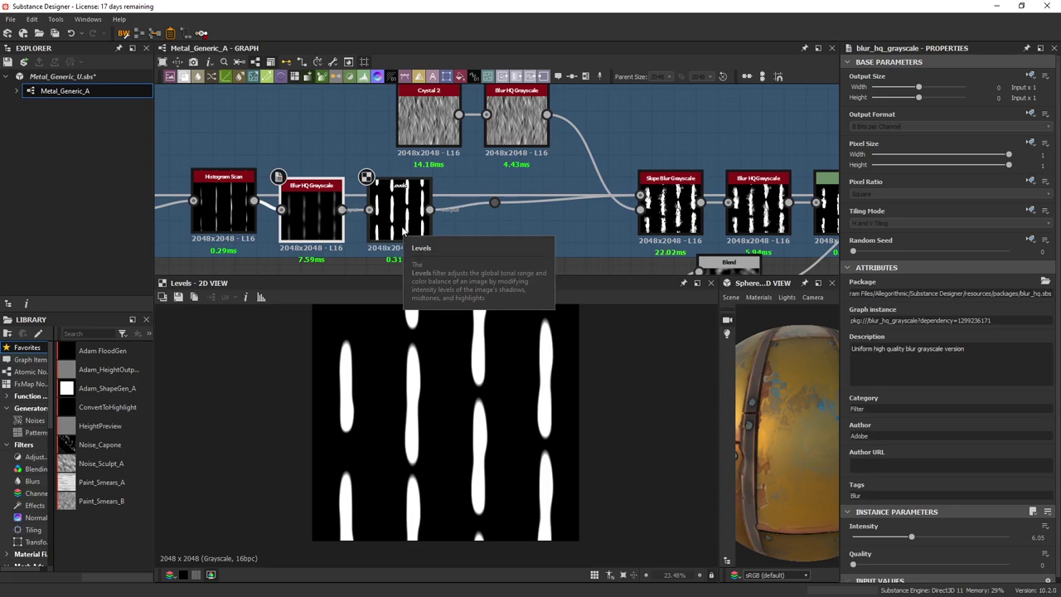
Preview the Crystal 2 noise with its Blur HQ Grayscale, and examine the Slope Blur Grayscale they drive up close.
middle_drag(468, 208, 336, 224)
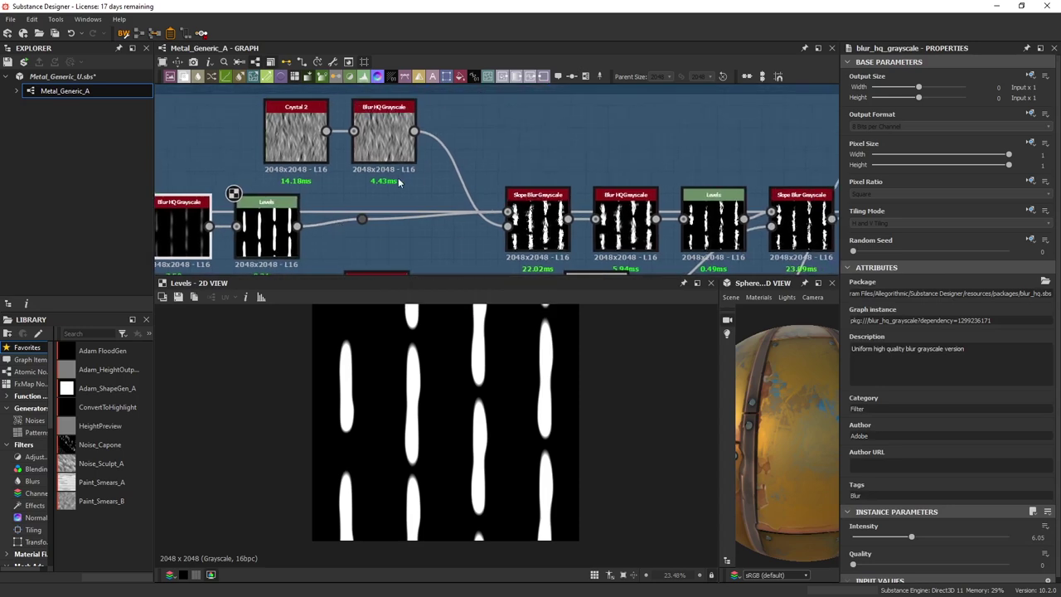
middle_drag(405, 174, 414, 183)
double_click(304, 143)
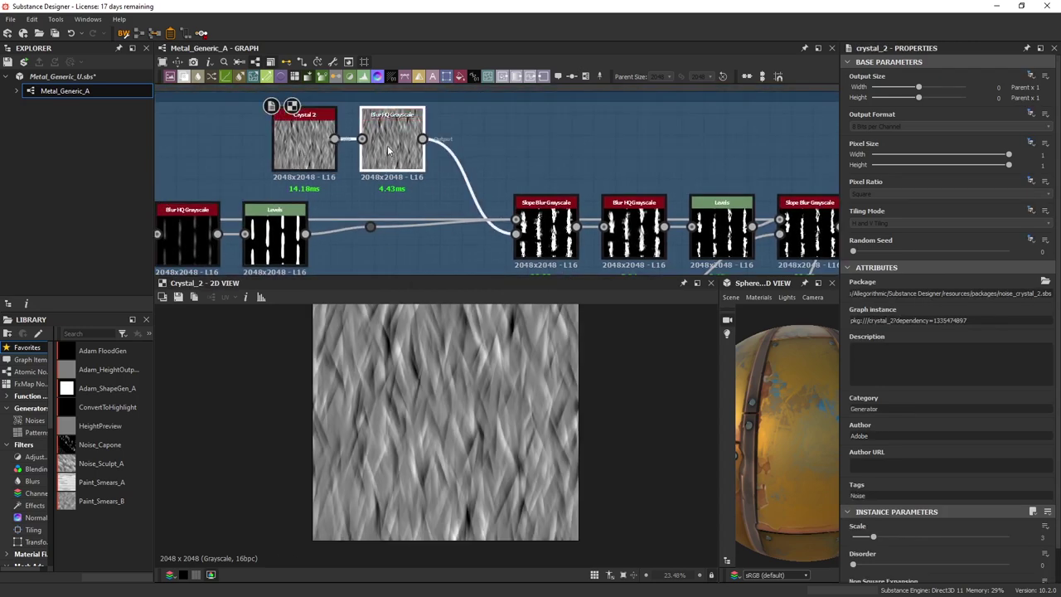
double_click(388, 151)
middle_drag(534, 229, 428, 196)
double_click(428, 197)
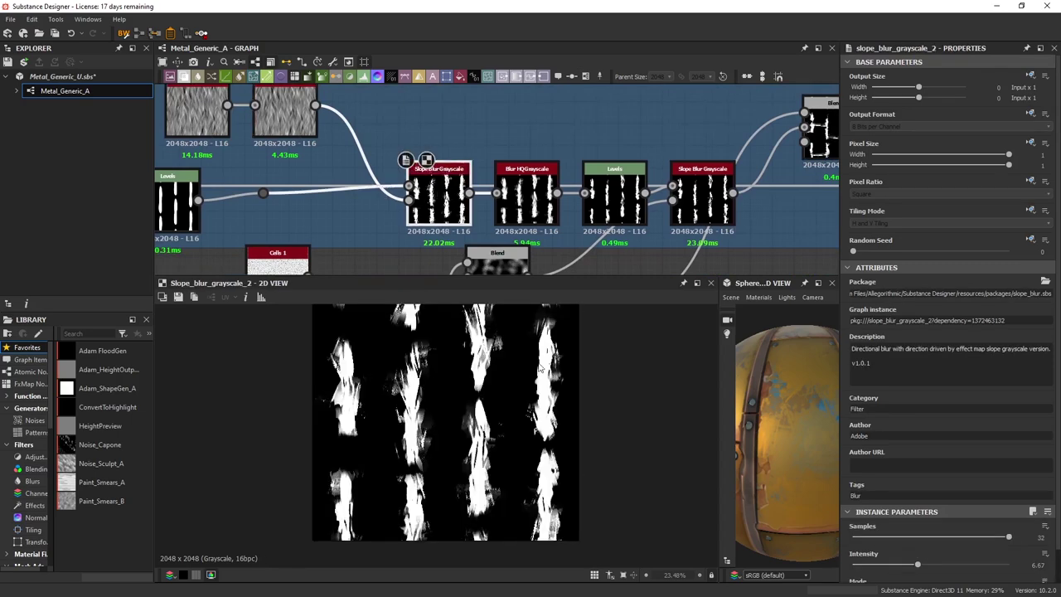
scroll(504, 333, up, 5)
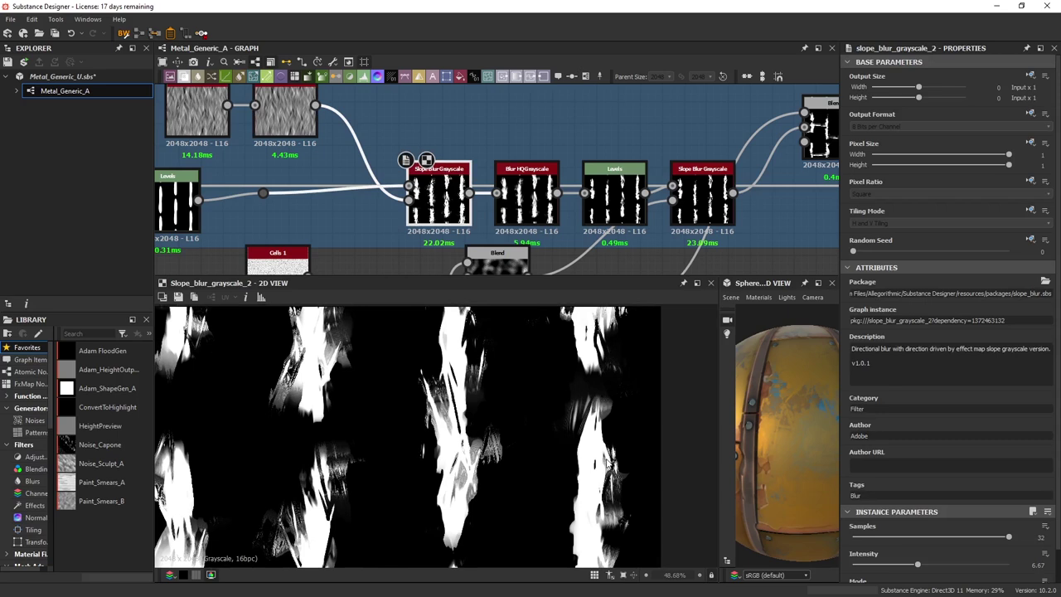
Compare the Levels mask with the first Slope Blur Grayscale result and try a slightly lower slope blur intensity.
middle_drag(439, 195, 530, 205)
double_click(264, 211)
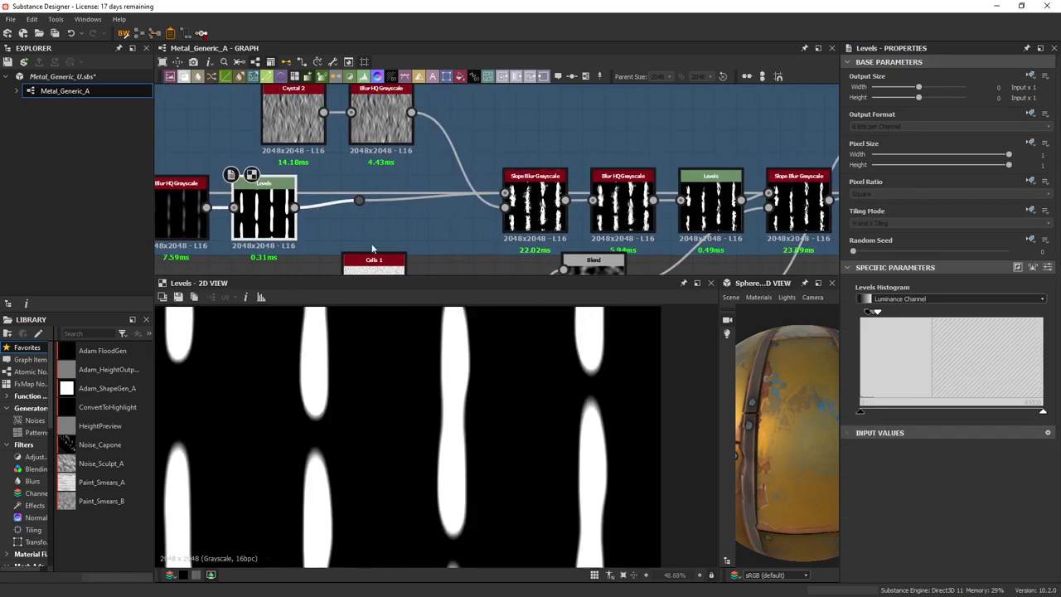
double_click(545, 195)
middle_drag(545, 195, 527, 154)
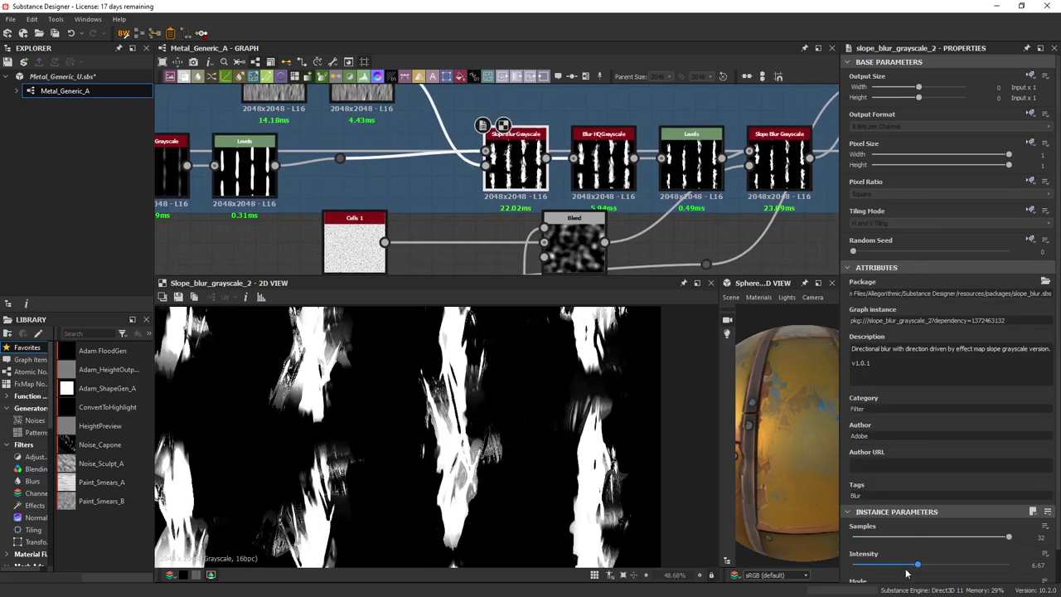
drag(917, 565, 902, 565)
Preview the Blur HQ Grayscale, Levels and second Slope Blur Grayscale nodes after the first slope blur, examining the chipped edges.
double_click(633, 174)
middle_drag(634, 175, 537, 191)
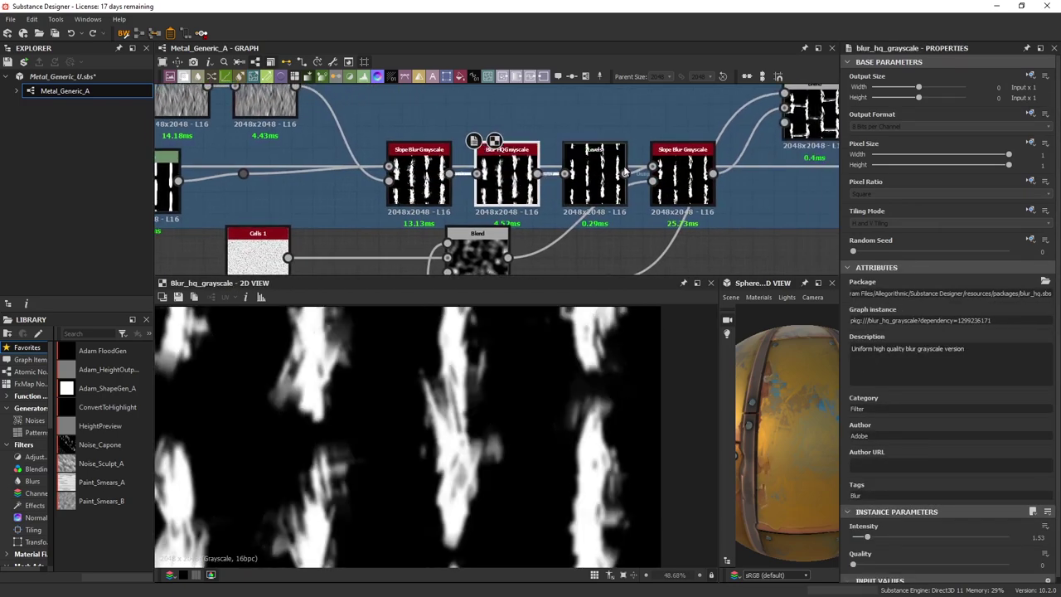
double_click(584, 164)
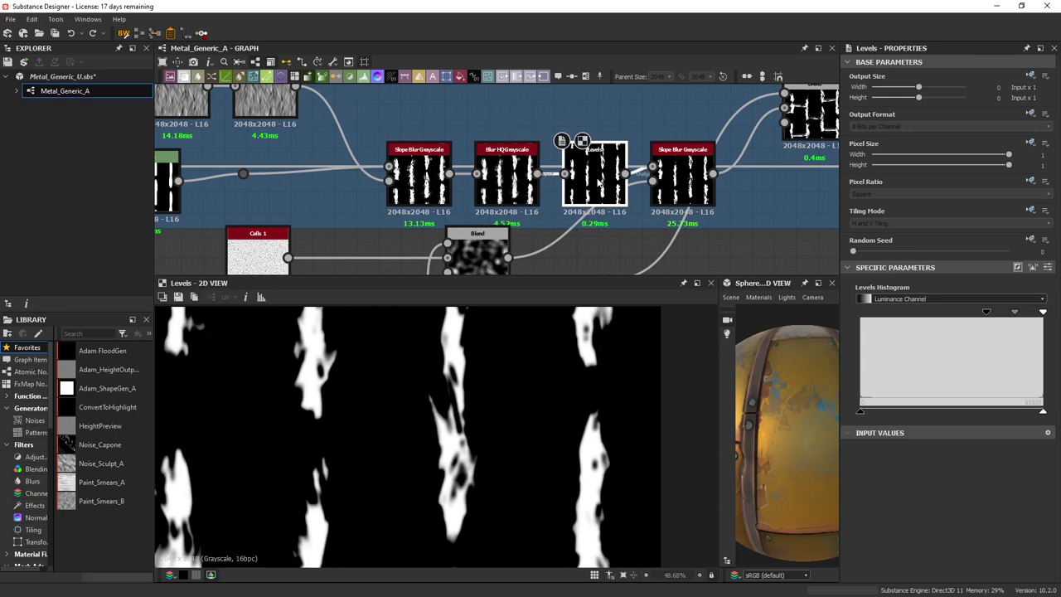
middle_drag(589, 170, 459, 170)
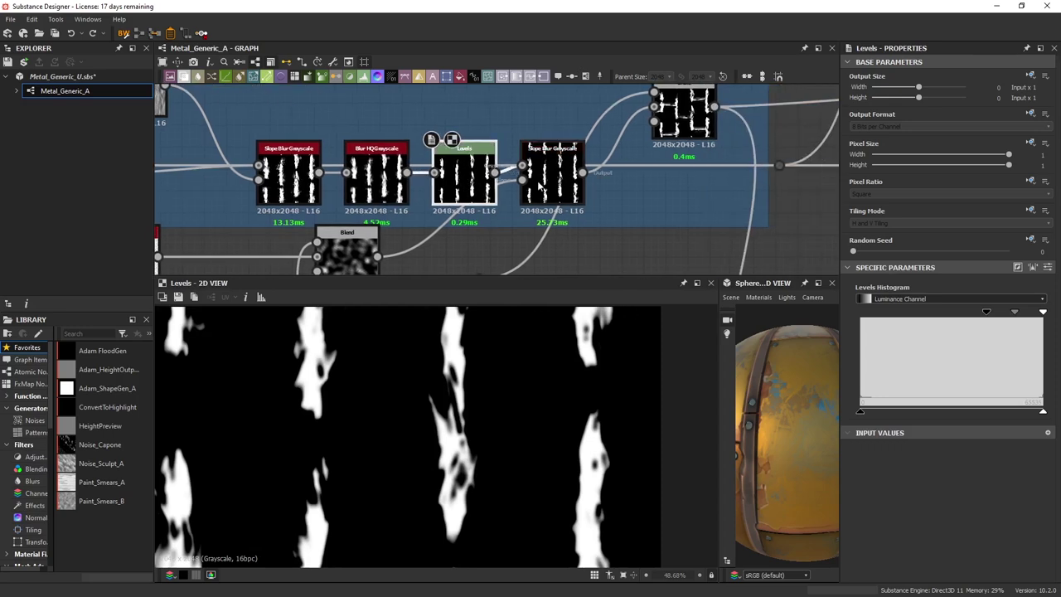
click(546, 181)
double_click(547, 161)
middle_drag(547, 162, 604, 144)
scroll(604, 146, down, 2)
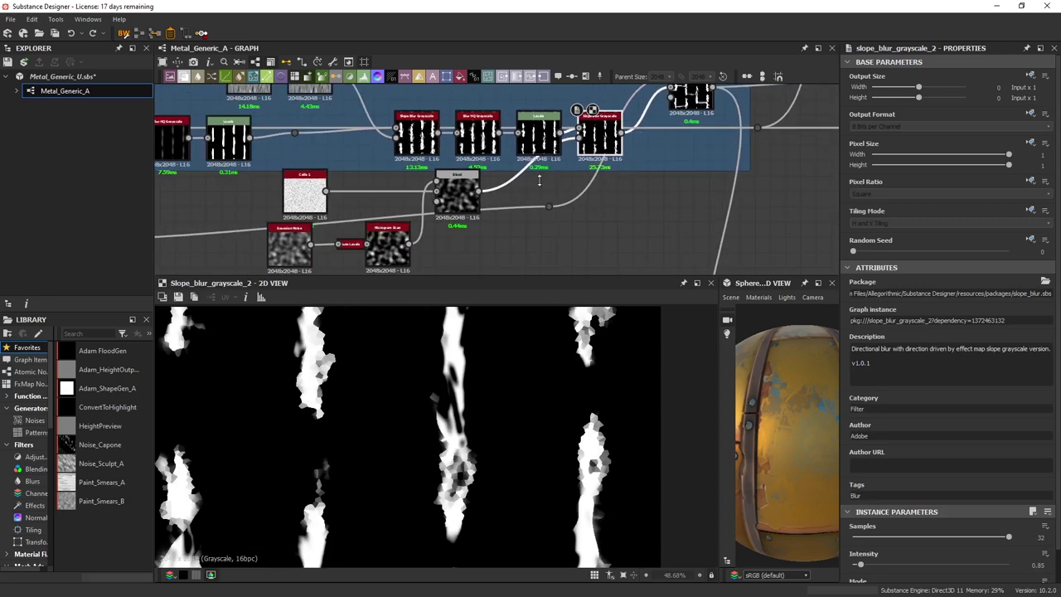
scroll(464, 407, up, 2)
scroll(408, 409, down, 2)
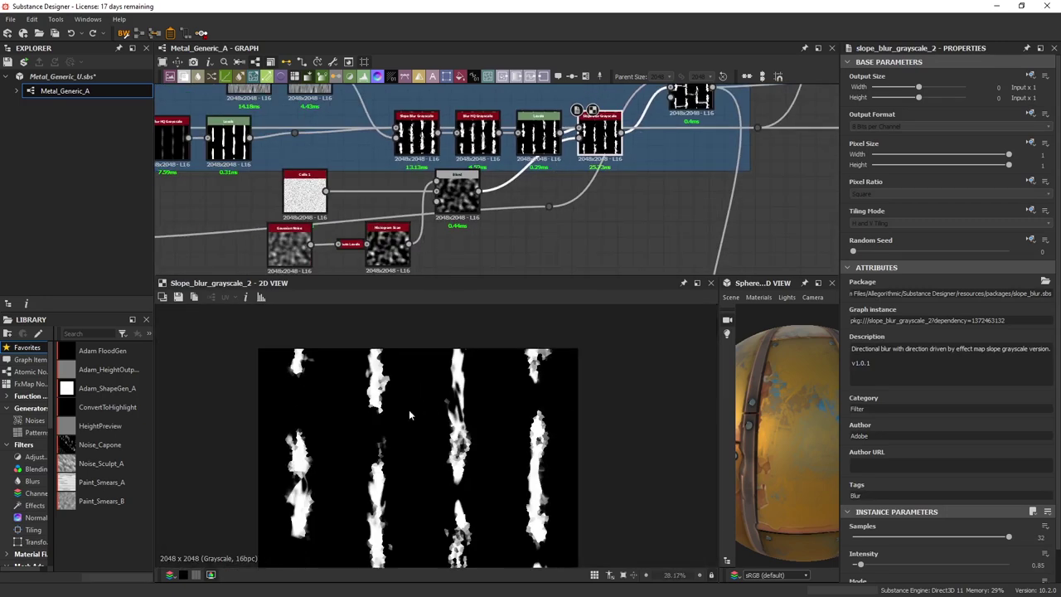
scroll(409, 409, up, 2)
Preview the Cells 1 noise and the Multiply Blend node that drives the second Slope Blur Grayscale.
scroll(339, 218, up, 3)
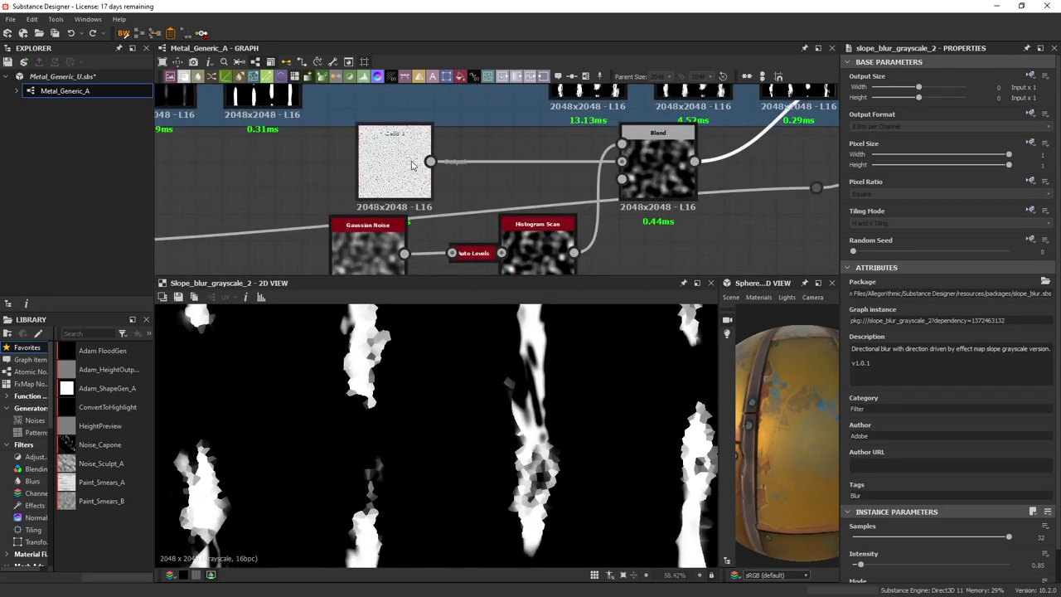
double_click(412, 165)
middle_drag(657, 165, 562, 165)
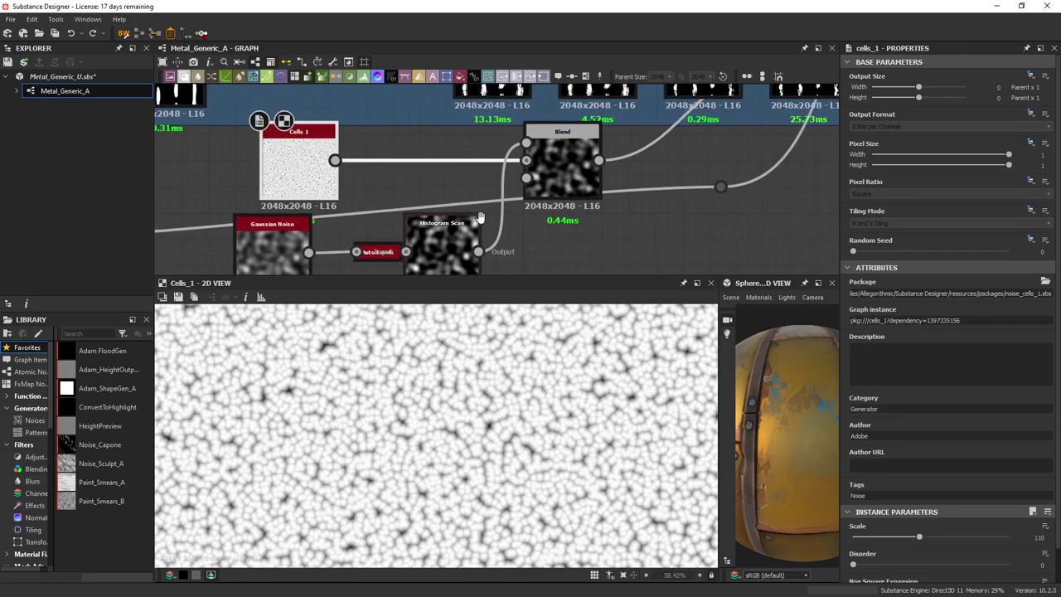
double_click(562, 166)
middle_drag(379, 212, 423, 193)
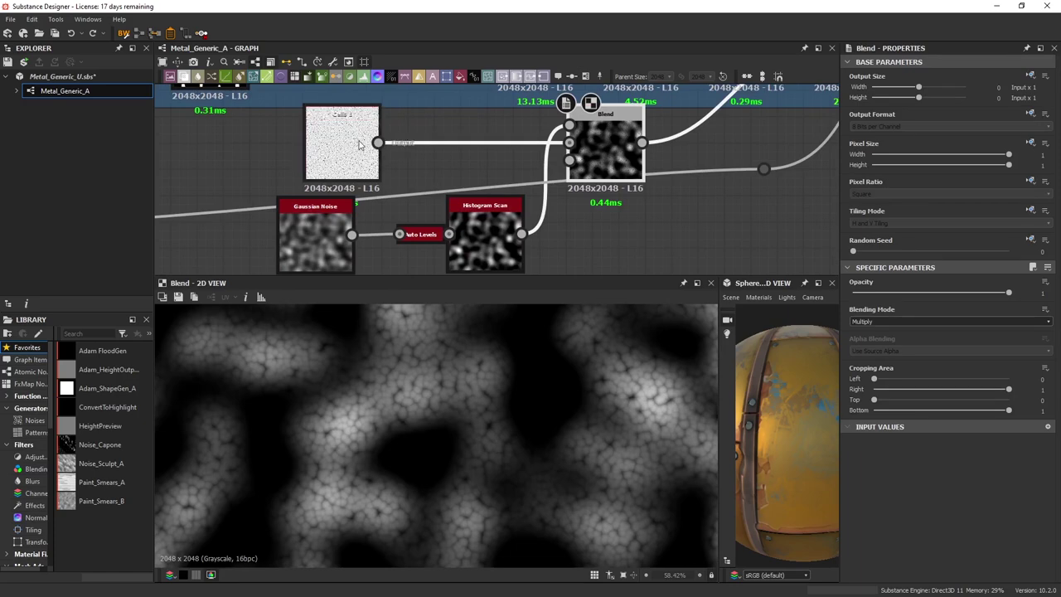
middle_drag(570, 157, 564, 165)
scroll(583, 435, down, 5)
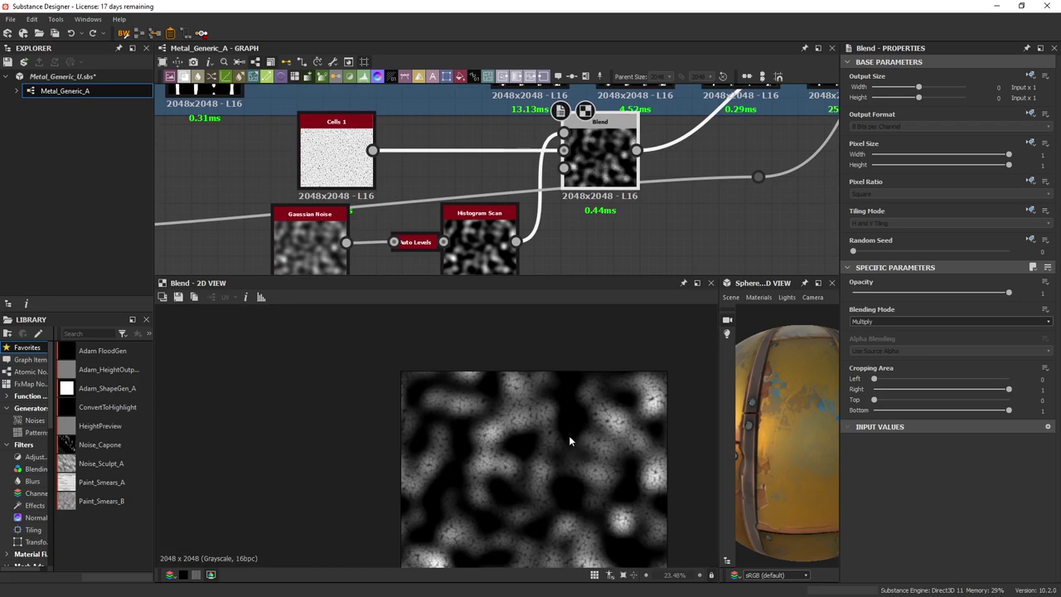
scroll(583, 435, up, 3)
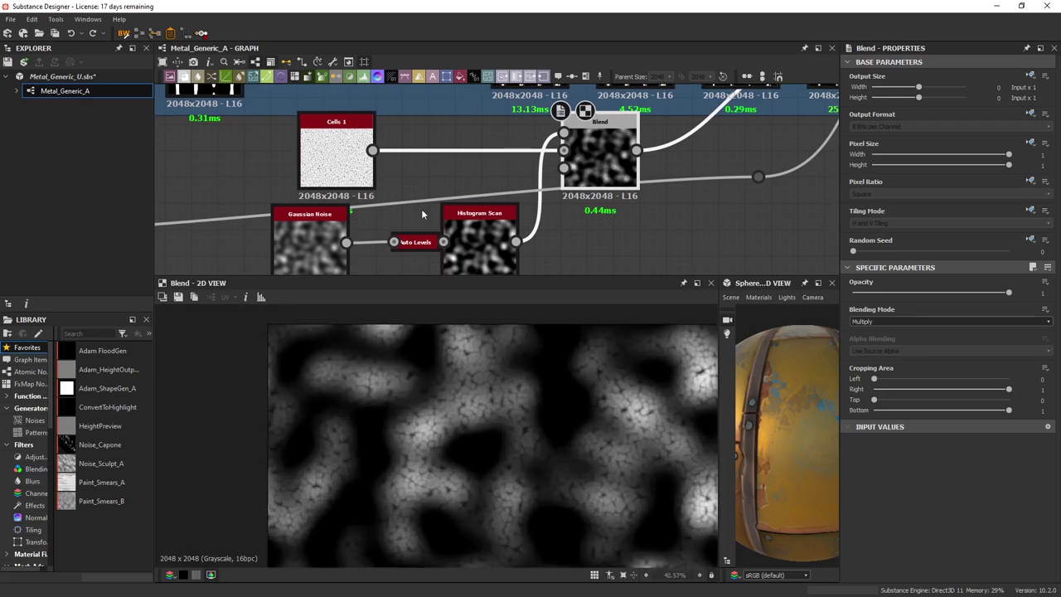
Line up the Gaussian Noise node beneath Cells 1 and examine the Multiply Blend's cell pattern up close.
drag(308, 250, 344, 236)
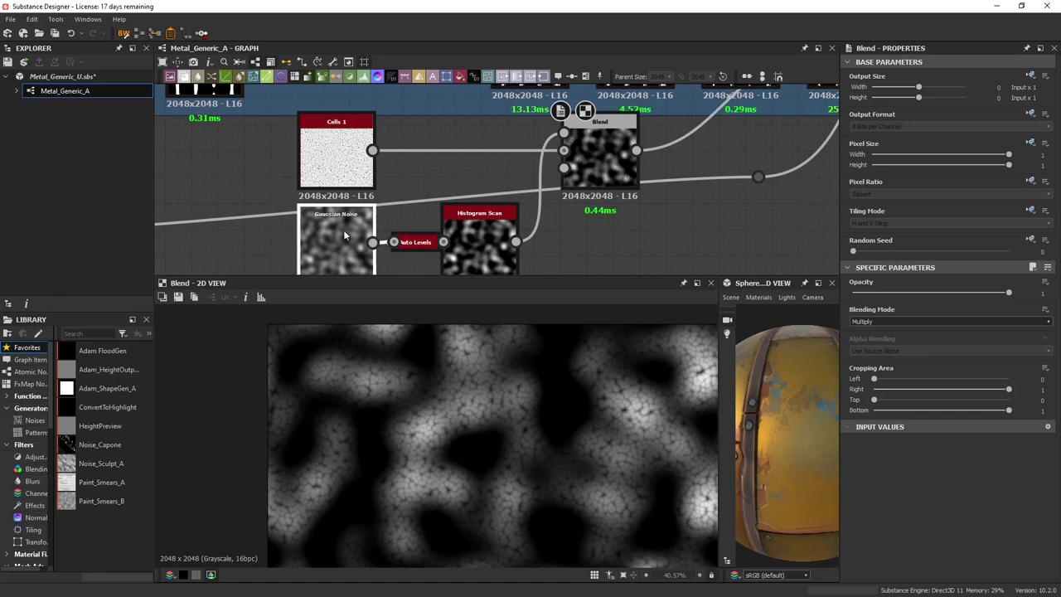
click(483, 235)
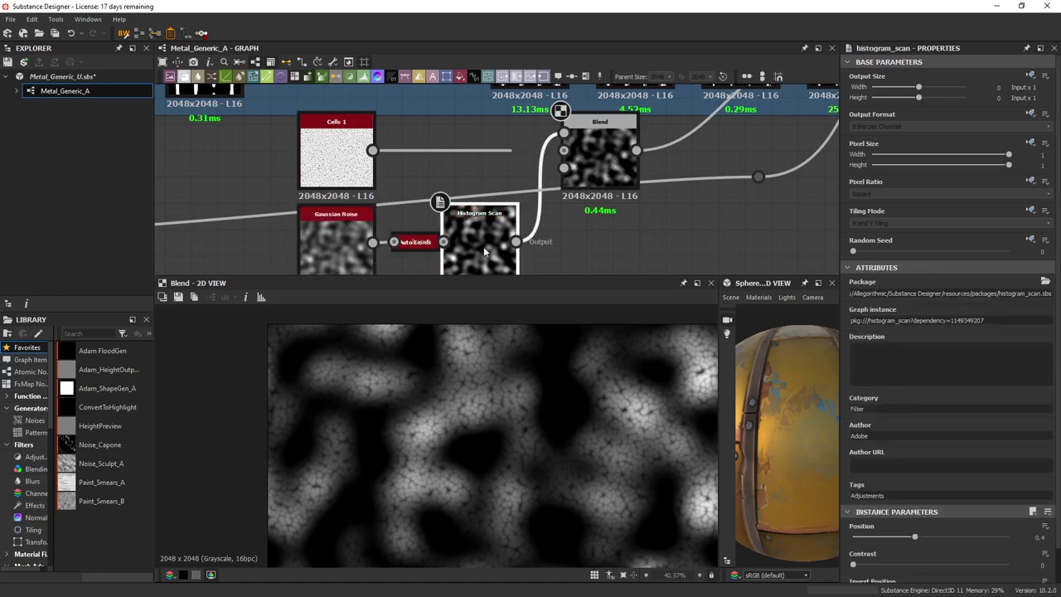
middle_drag(483, 246, 429, 279)
click(490, 193)
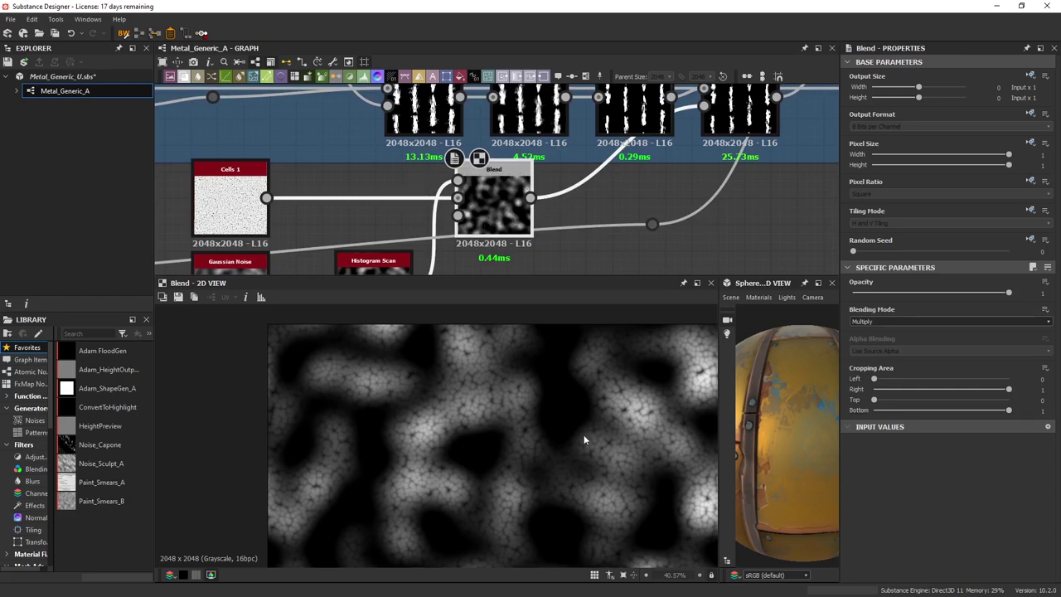
scroll(583, 431, down, 1)
scroll(575, 432, up, 4)
scroll(487, 408, up, 2)
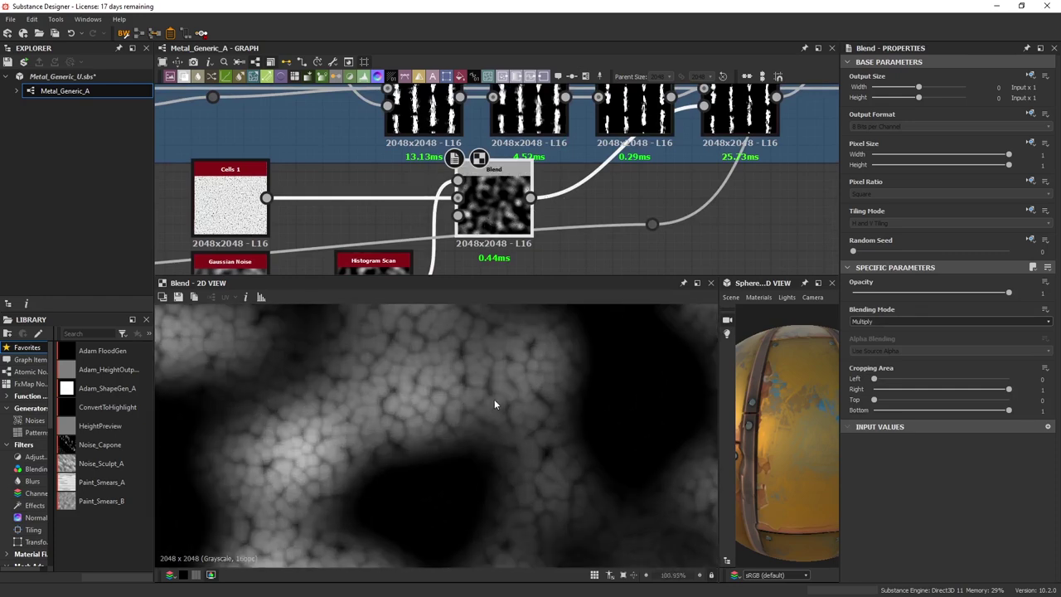
scroll(461, 212, down, 3)
Preview the second Slope Blur Grayscale in the exposed rust chain and examine its chipped, cell-shaped edges at several zoom levels.
middle_drag(724, 117, 478, 219)
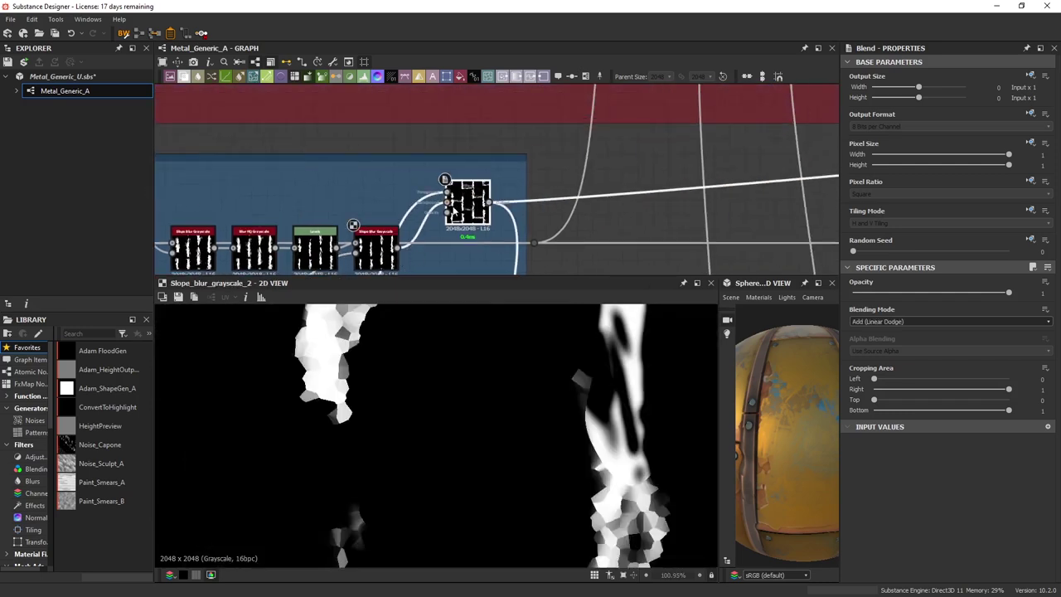
scroll(579, 464, down, 2)
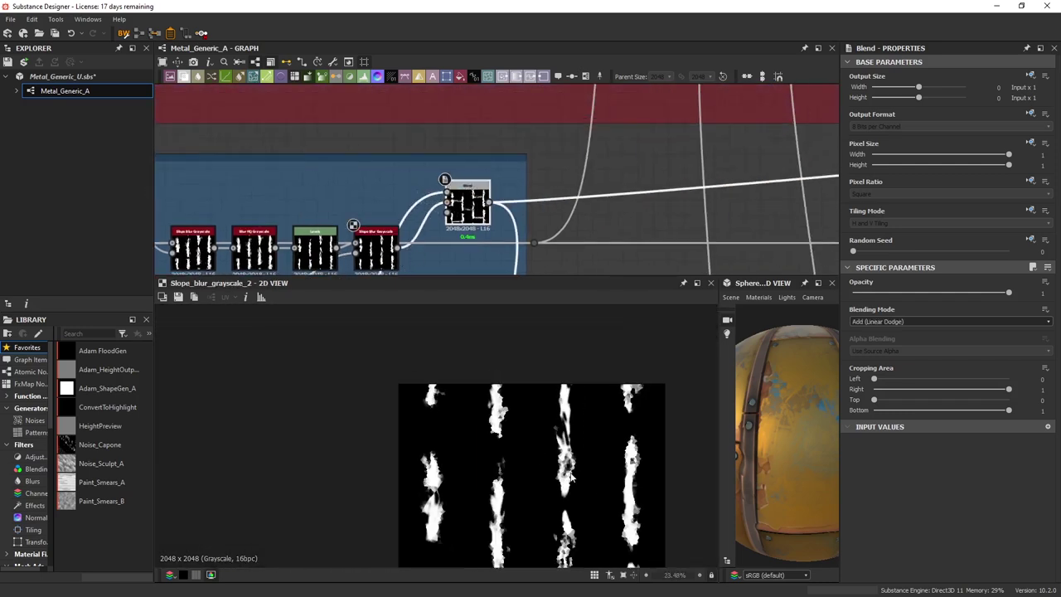
scroll(580, 477, up, 3)
scroll(568, 438, up, 3)
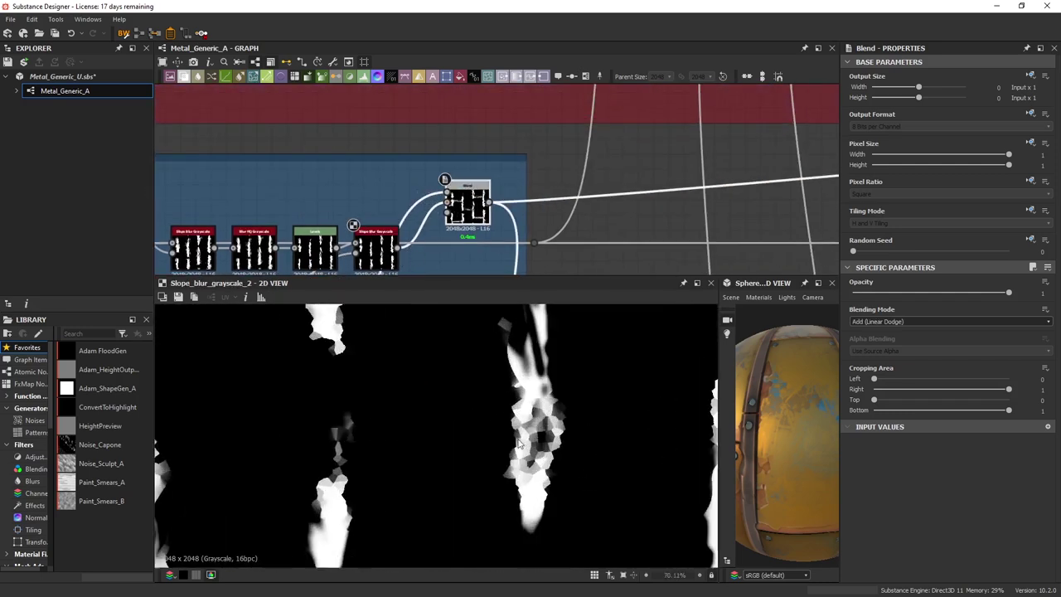
scroll(537, 434, down, 3)
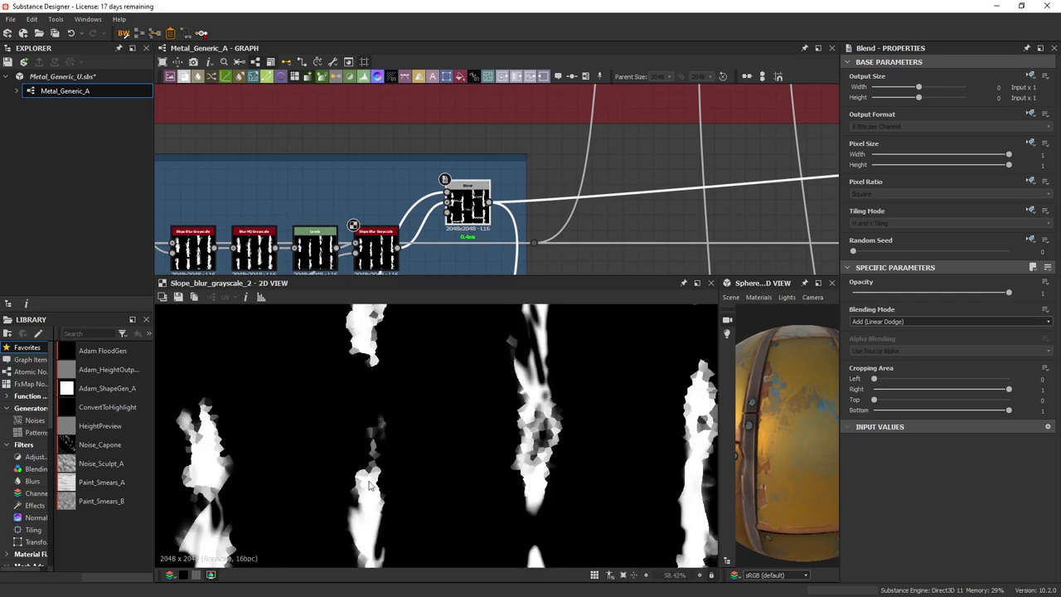
middle_drag(633, 489, 592, 362)
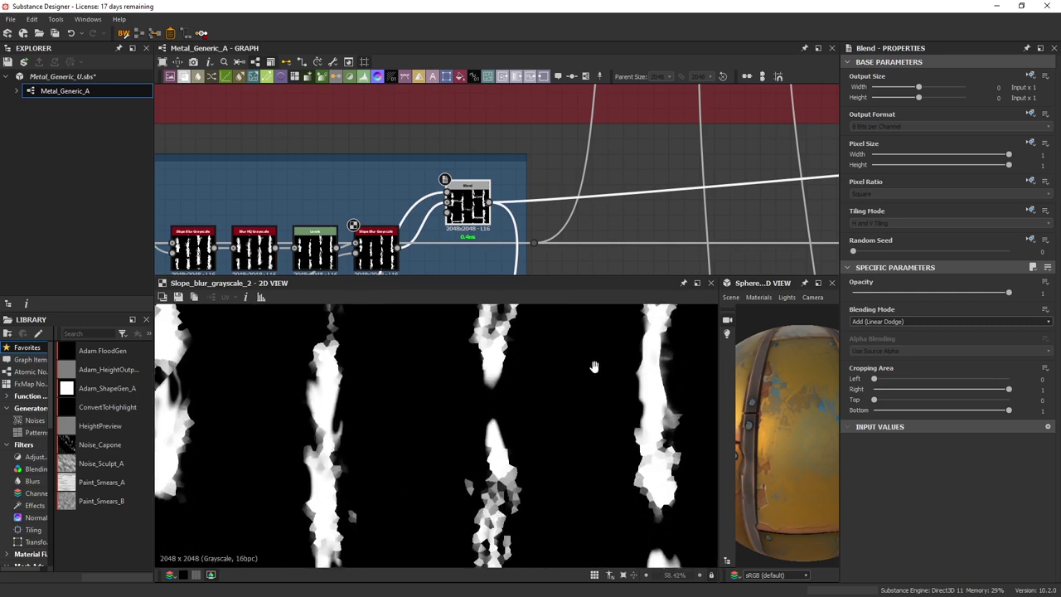
middle_drag(510, 213, 517, 143)
middle_drag(606, 506, 637, 440)
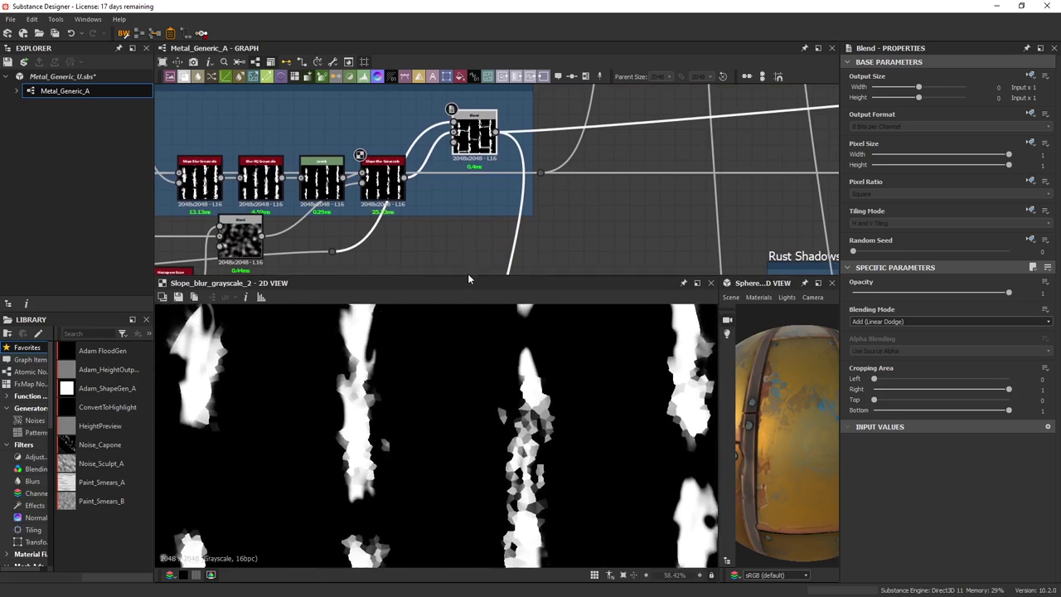
drag(467, 279, 510, 276)
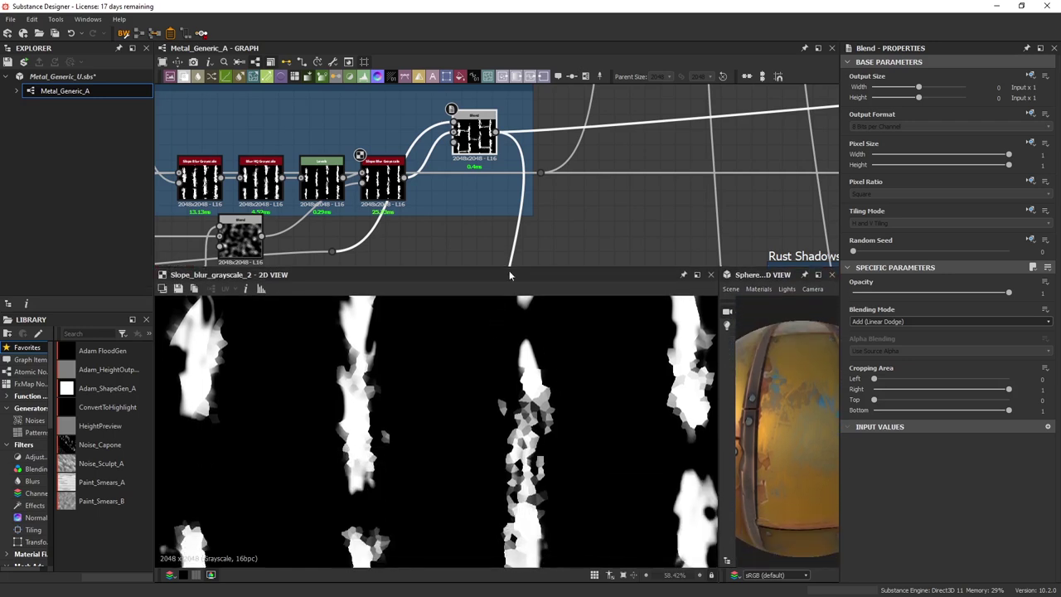
scroll(547, 415, up, 3)
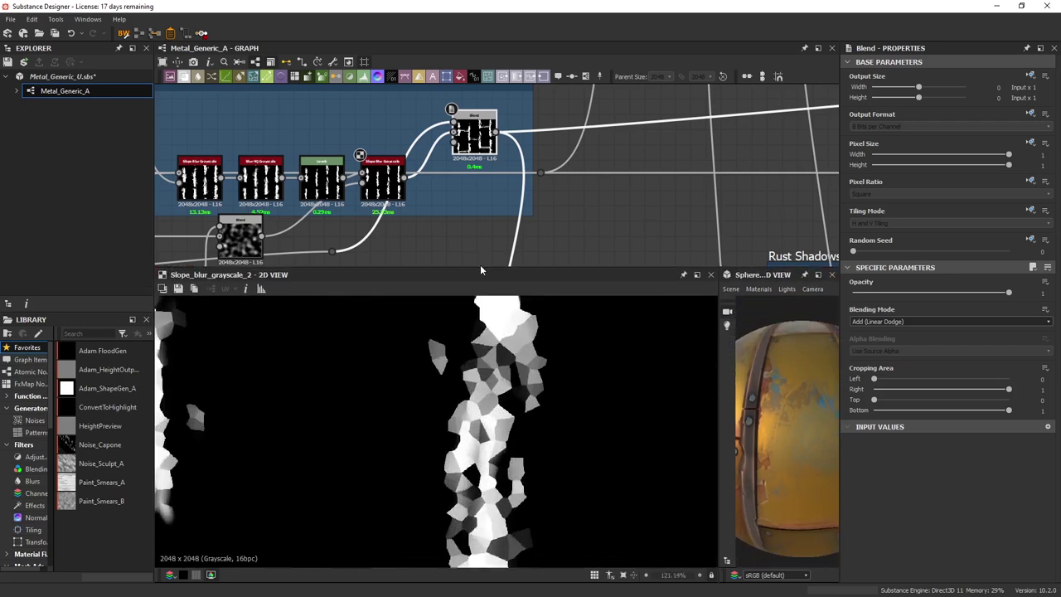
Enlarge the graph view, trace the exposed rust mask to the Rust Sides Blend in the albedo row, and preview that Blend.
drag(480, 267, 496, 382)
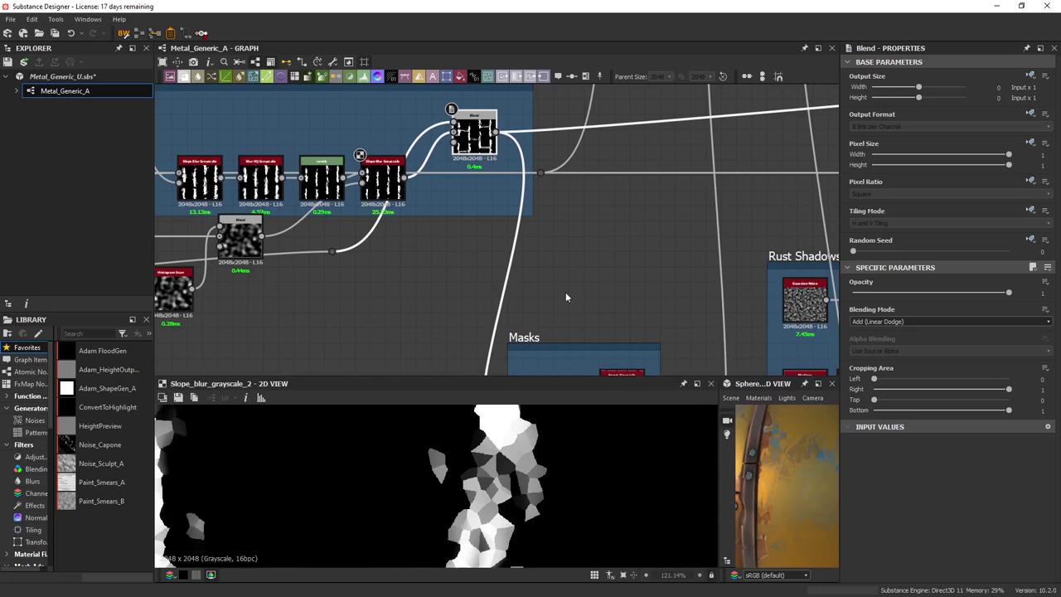
scroll(565, 291, down, 5)
middle_drag(640, 266, 489, 294)
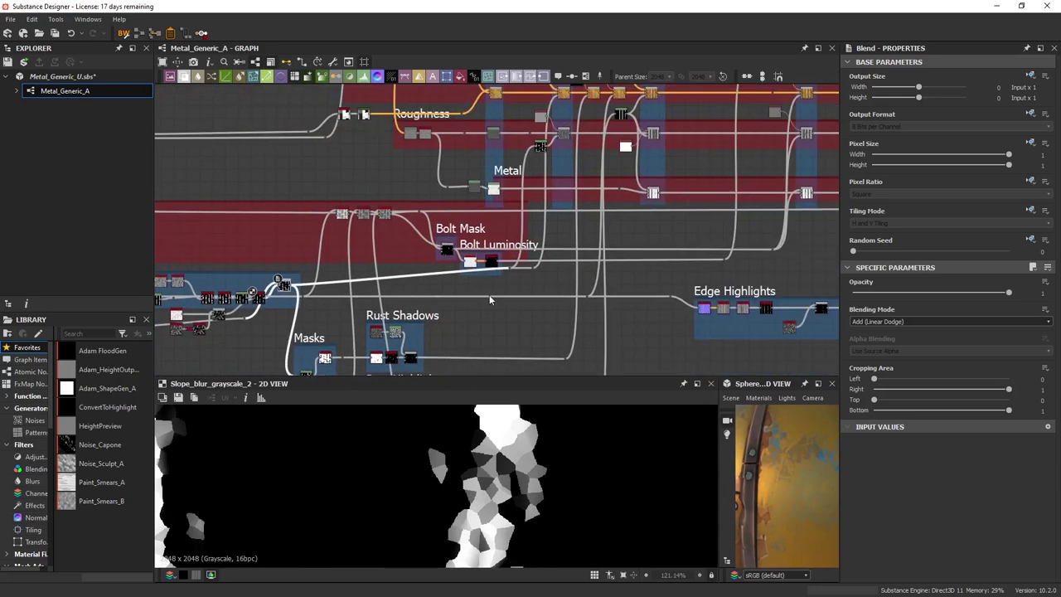
middle_drag(542, 271, 544, 285)
scroll(545, 285, up, 1)
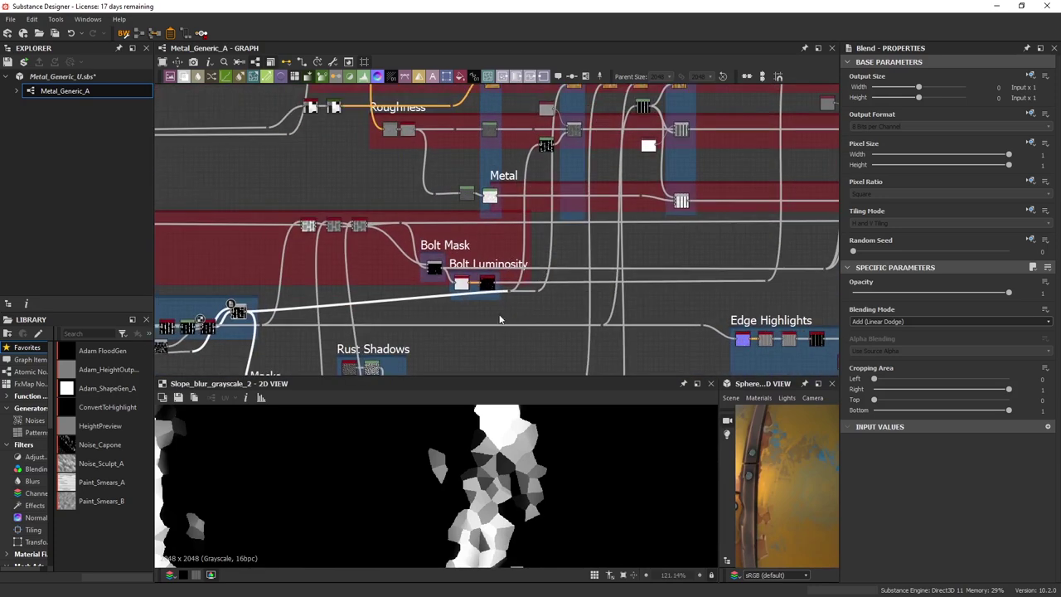
middle_drag(461, 305, 534, 280)
middle_drag(361, 292, 524, 179)
middle_drag(732, 119, 533, 245)
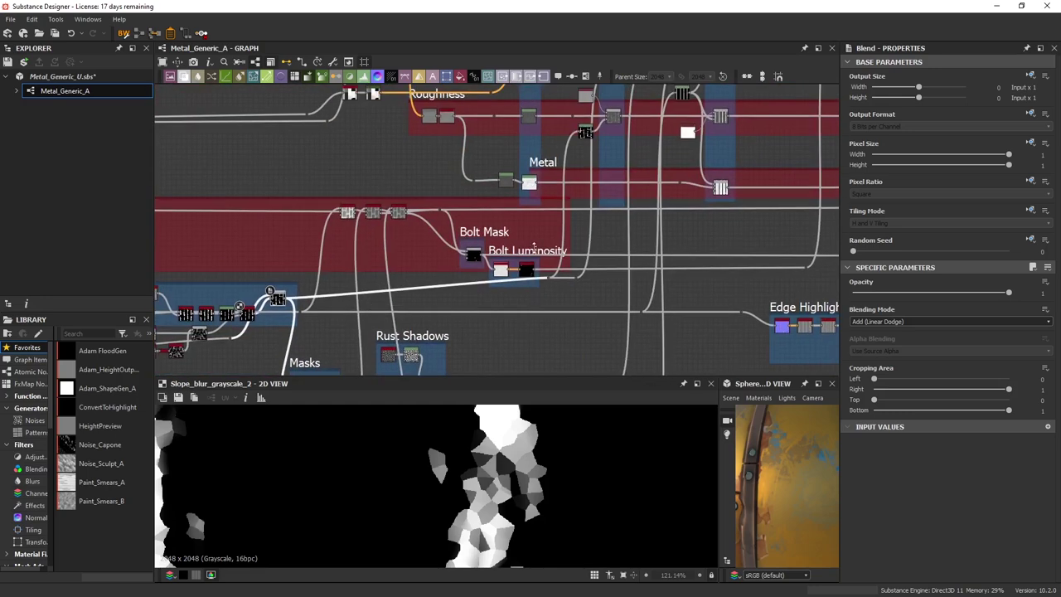
middle_drag(614, 137, 577, 272)
scroll(579, 231, up, 3)
double_click(587, 179)
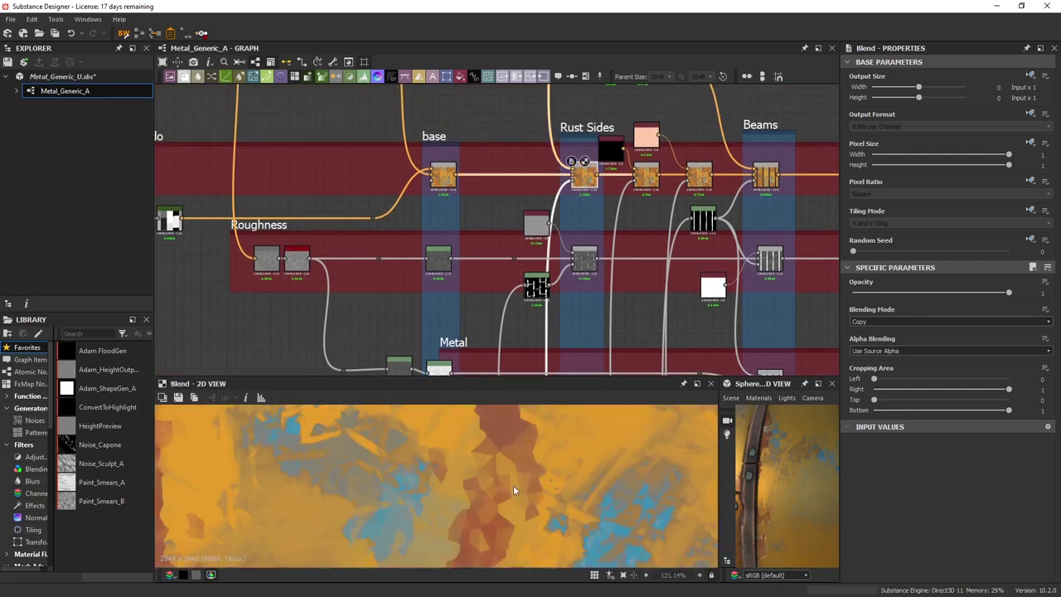
scroll(505, 486, down, 2)
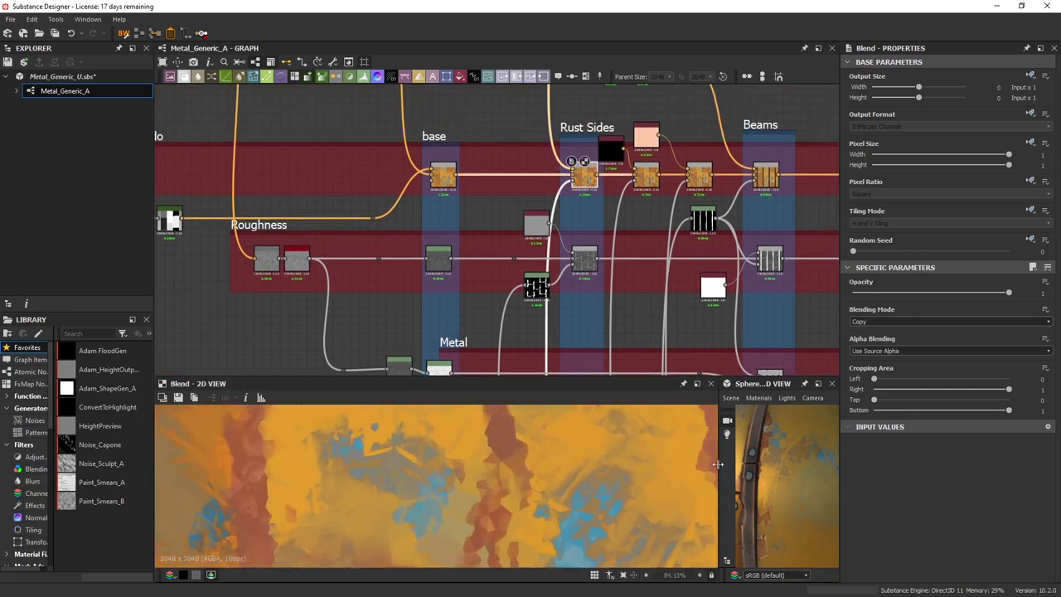
Widen the 3D view and inspect the chipped rust beside the metal beams on the sphere.
drag(718, 464, 322, 472)
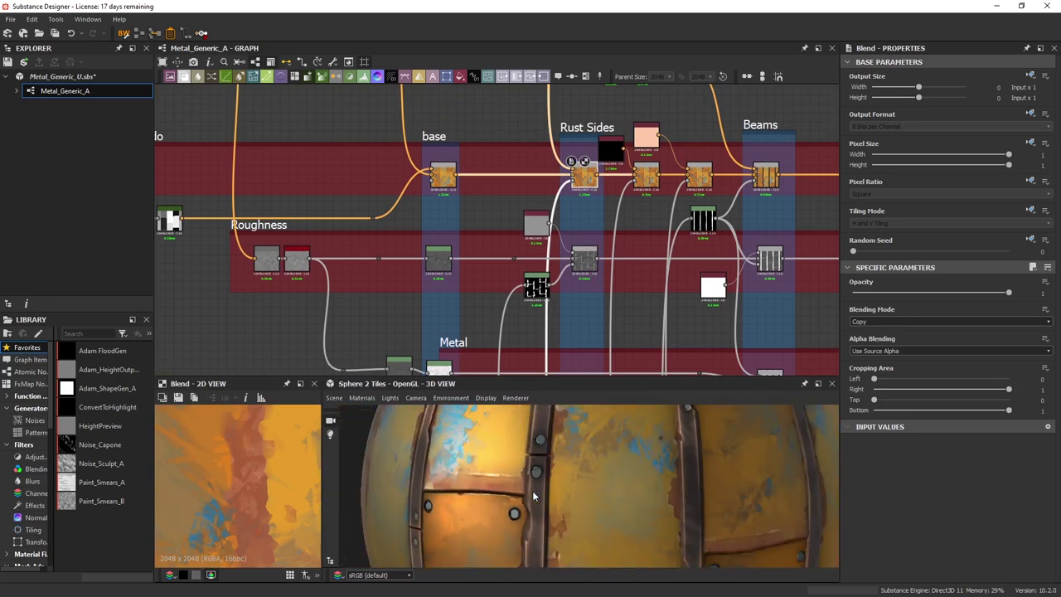
drag(532, 491, 615, 470)
middle_drag(469, 234, 820, 98)
drag(632, 425, 567, 515)
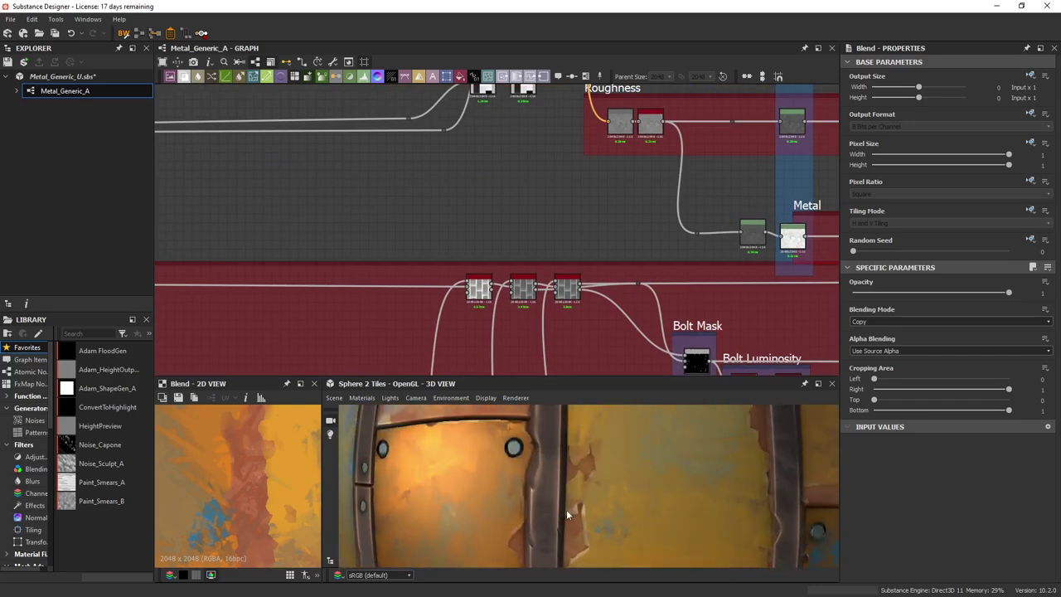
drag(569, 470, 571, 463)
Test the second Slope Blur Grayscale at intensity 0, set its Intensity to 0.79, and check the rust edges on the sphere.
scroll(501, 210, down, 7)
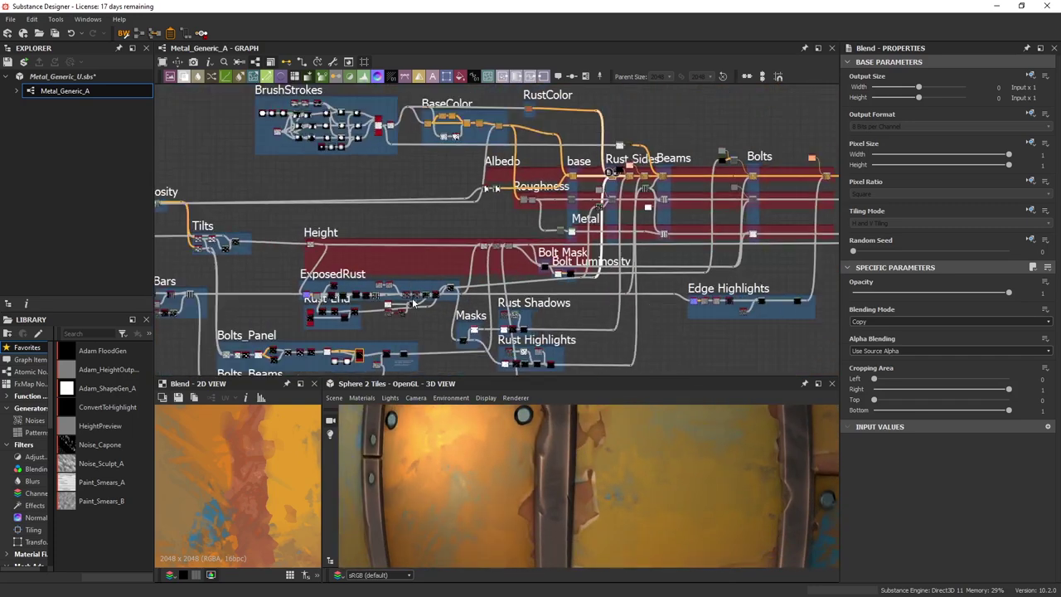
scroll(456, 287, up, 5)
scroll(470, 286, up, 5)
click(464, 298)
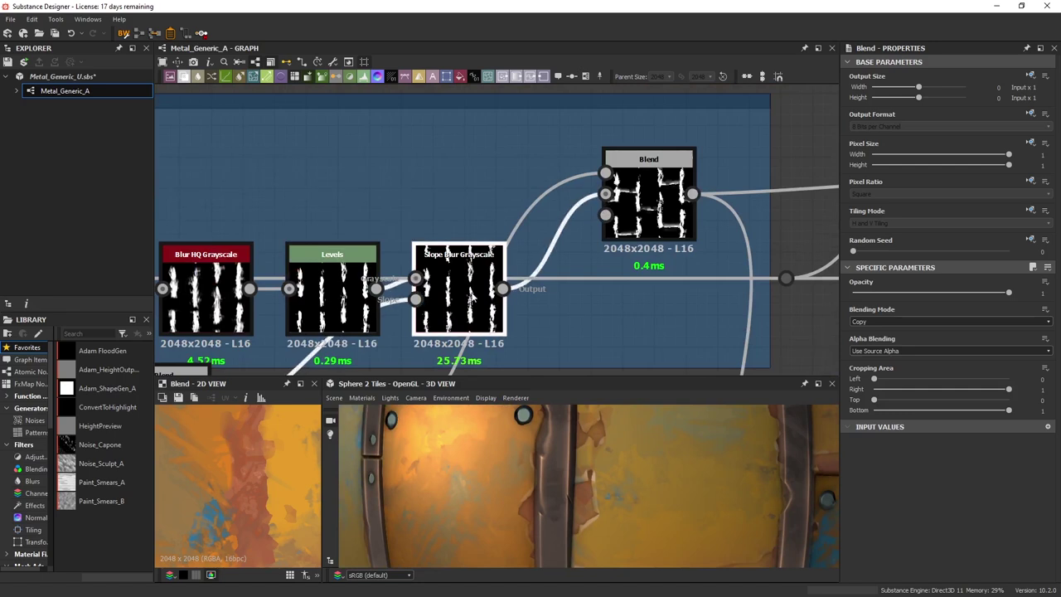
drag(860, 566, 850, 566)
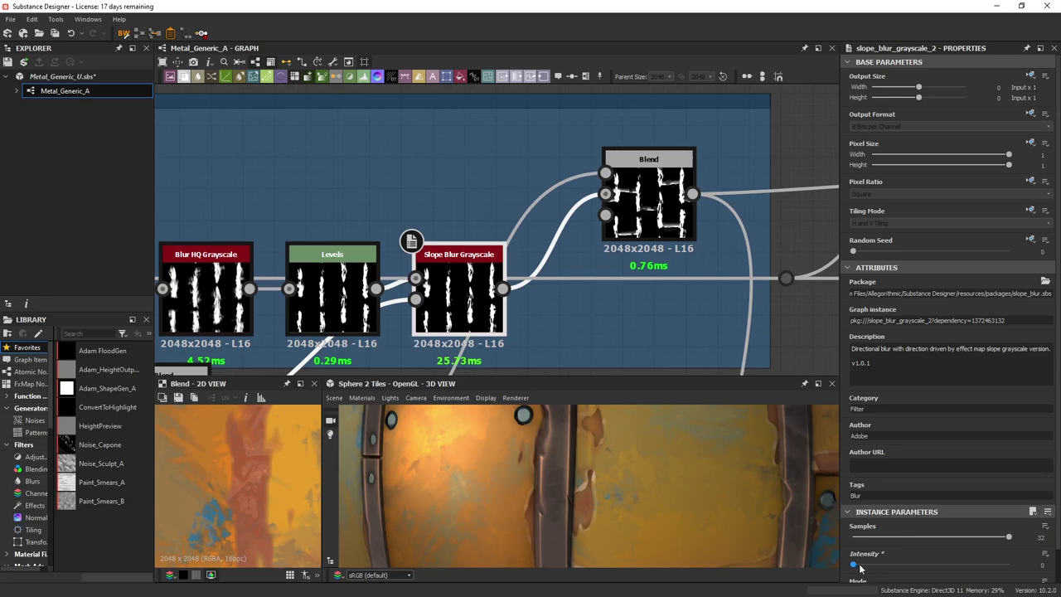
drag(853, 566, 857, 564)
scroll(609, 469, down, 3)
drag(630, 477, 580, 447)
Return to the Rust Sides Blend and preview its whole albedo texture.
scroll(579, 274, down, 6)
middle_drag(655, 308, 481, 344)
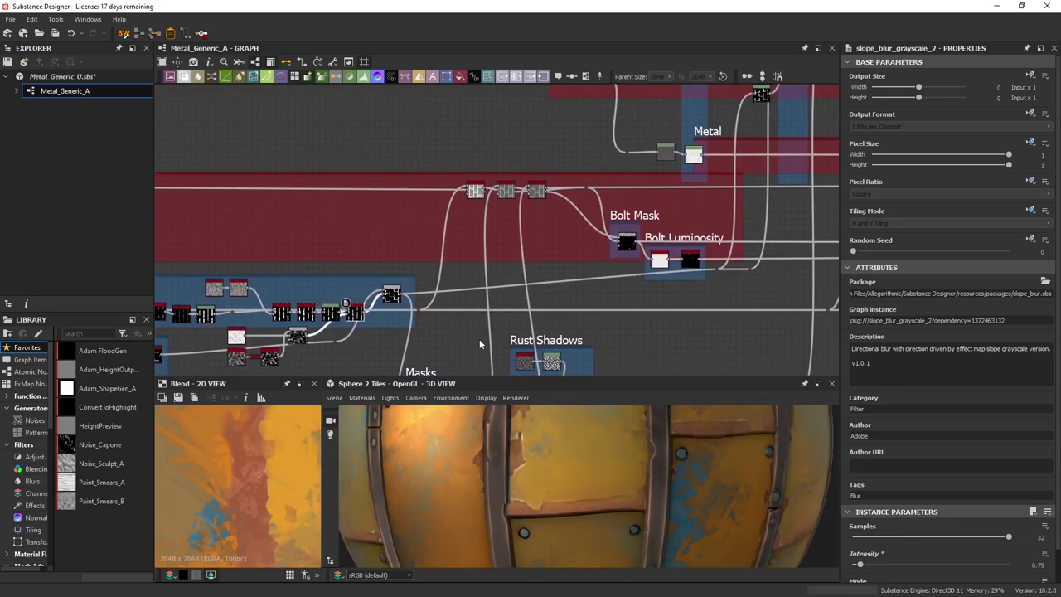
middle_drag(714, 229, 654, 213)
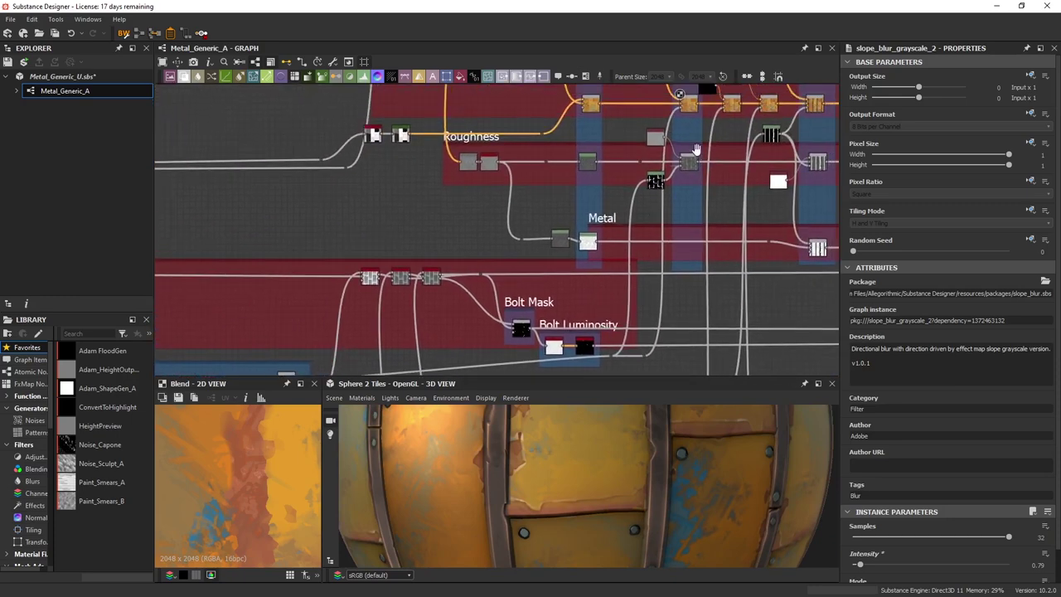
middle_drag(696, 149, 655, 257)
scroll(675, 217, up, 3)
click(675, 217)
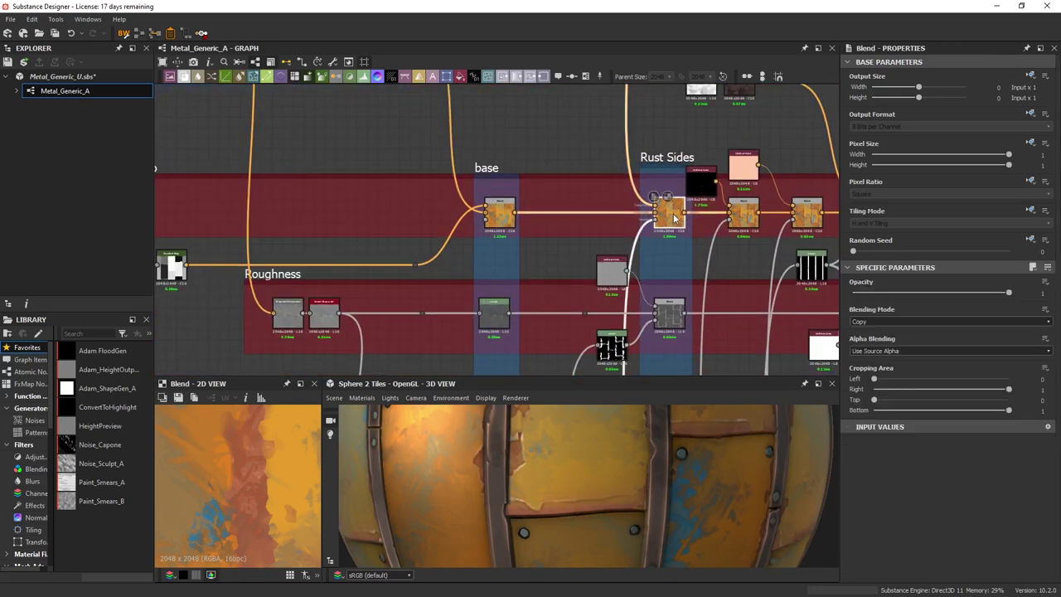
scroll(675, 217, up, 4)
double_click(636, 228)
scroll(257, 474, down, 5)
scroll(657, 201, down, 3)
double_click(658, 205)
Trace the Rust Sides Blend's foreground colour input back to the RustColor node.
middle_drag(642, 182, 640, 351)
scroll(570, 151, down, 4)
middle_drag(387, 100, 396, 115)
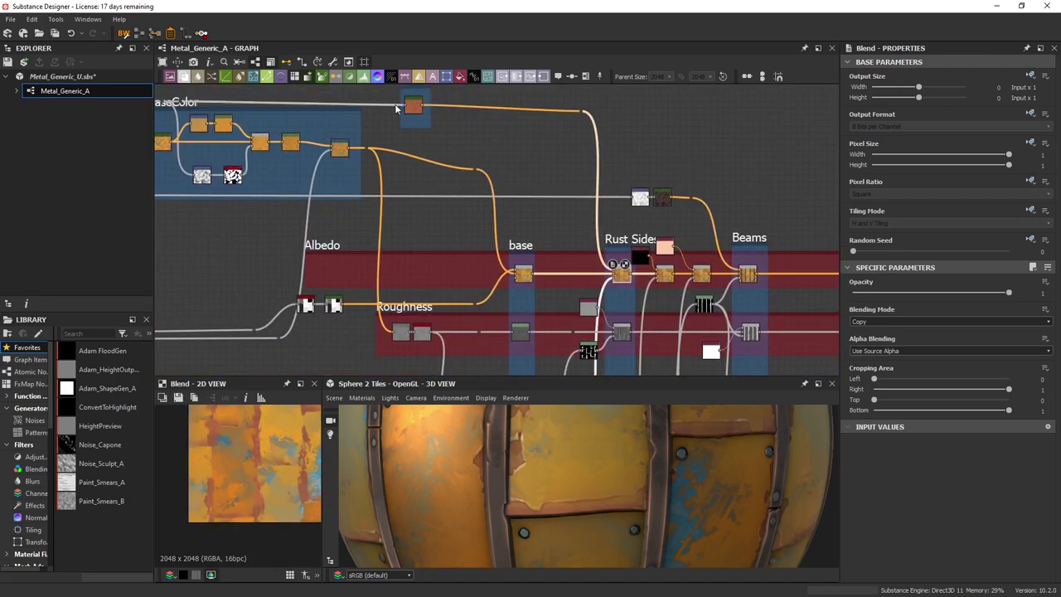
middle_drag(621, 263, 629, 231)
middle_drag(628, 231, 673, 106)
Preview the Add (Linear Dodge) Blend that ends the ExposedRust chain and examine it in a widened 2D view.
middle_drag(557, 362, 837, 205)
scroll(573, 247, up, 4)
double_click(532, 231)
middle_drag(402, 306, 870, 218)
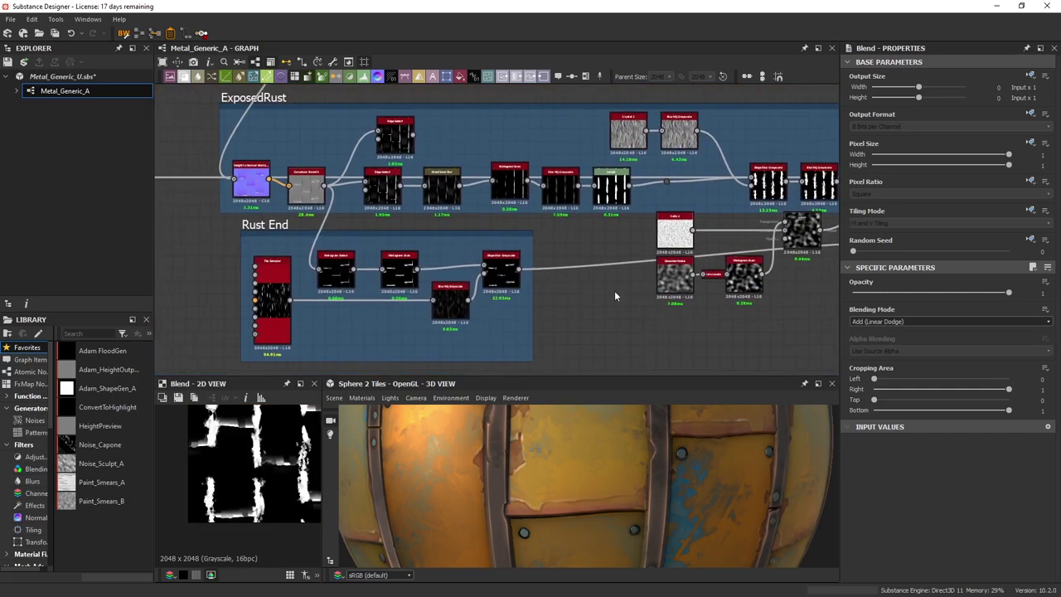
drag(319, 480, 640, 481)
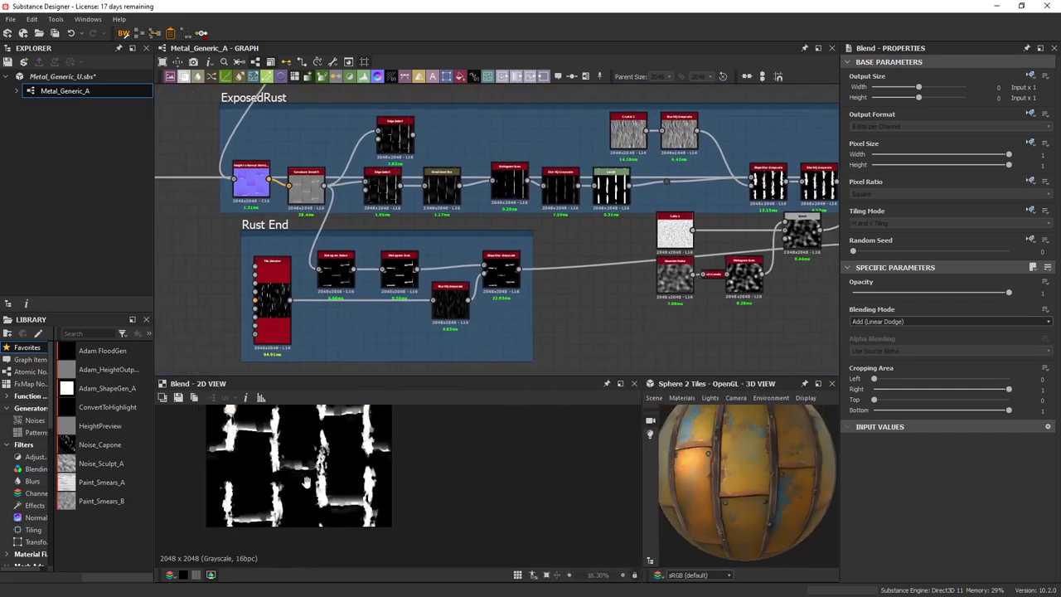
middle_drag(348, 464, 382, 496)
scroll(386, 515, up, 3)
scroll(386, 515, up, 2)
Preview the Curvature Smooth node and the Rust End Histogram Select it feeds.
middle_drag(279, 308, 365, 262)
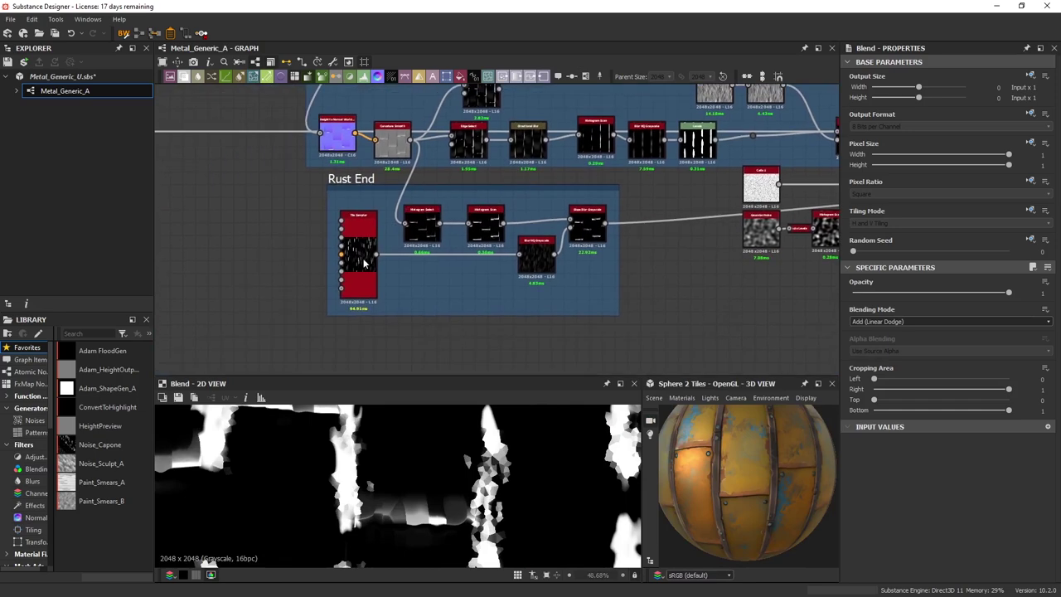
scroll(363, 262, up, 4)
middle_drag(526, 215, 509, 224)
middle_drag(492, 164, 440, 356)
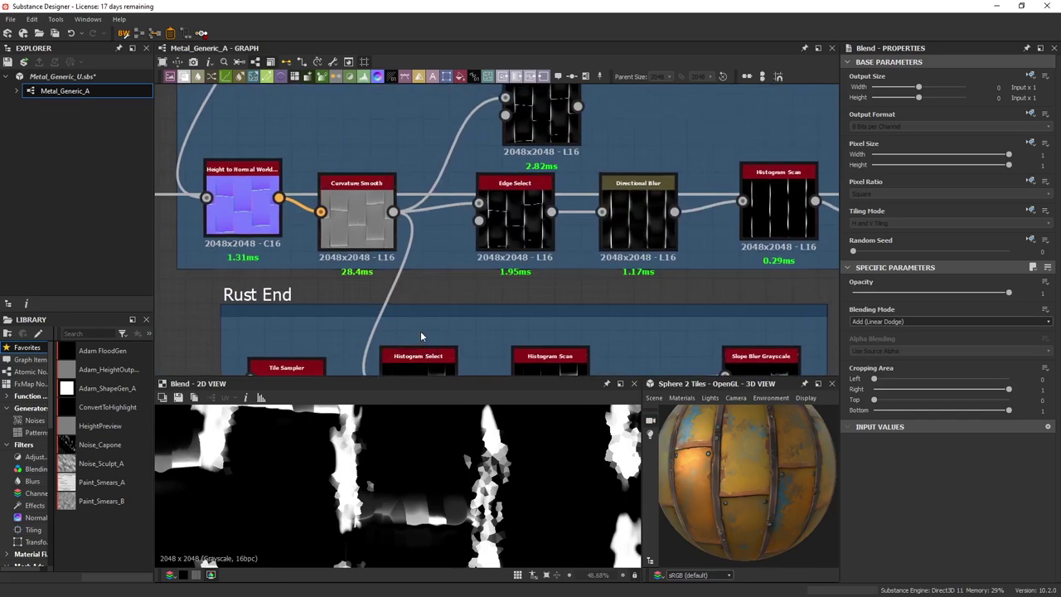
middle_drag(420, 336, 453, 236)
double_click(406, 123)
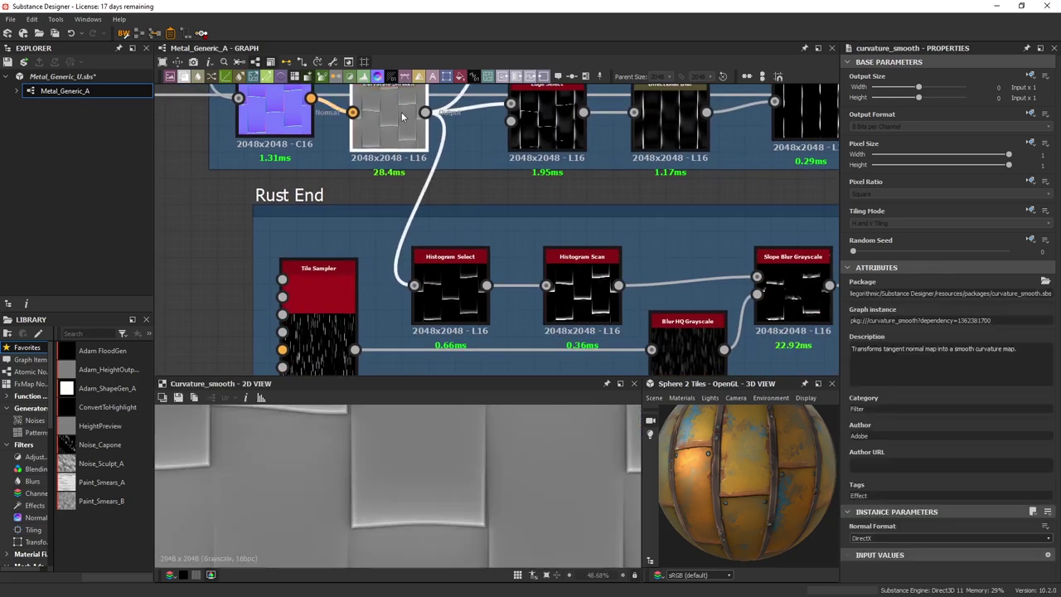
double_click(452, 297)
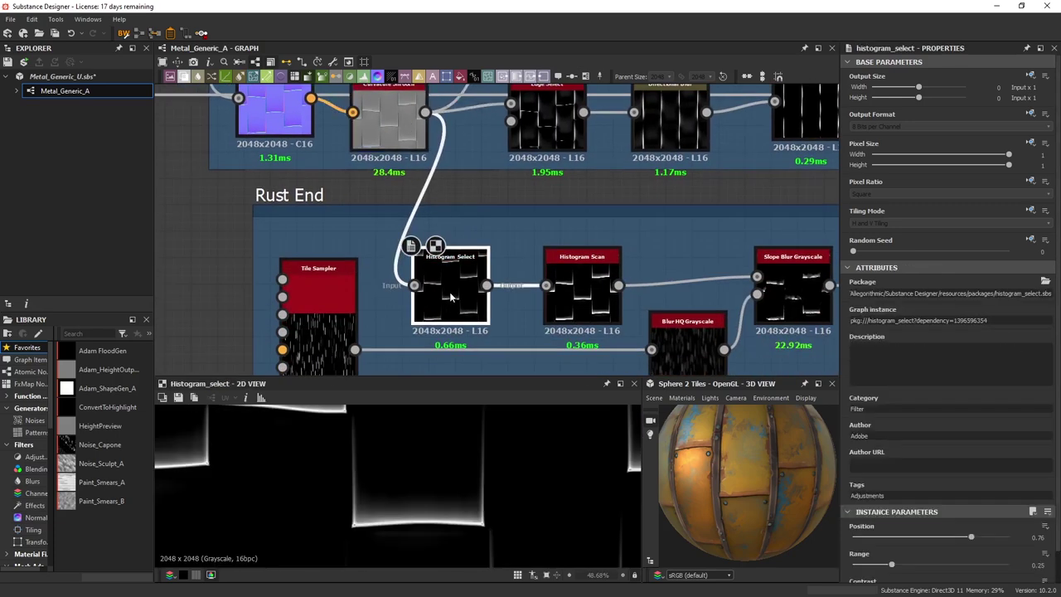
Add another Histogram Select fed by Curvature Smooth, preview it, and set its Position to about 0.8.
scroll(450, 289, down, 2)
key(space)
text(his)
click(504, 292)
drag(432, 164, 437, 238)
double_click(463, 238)
scroll(465, 504, down, 5)
drag(930, 537, 980, 536)
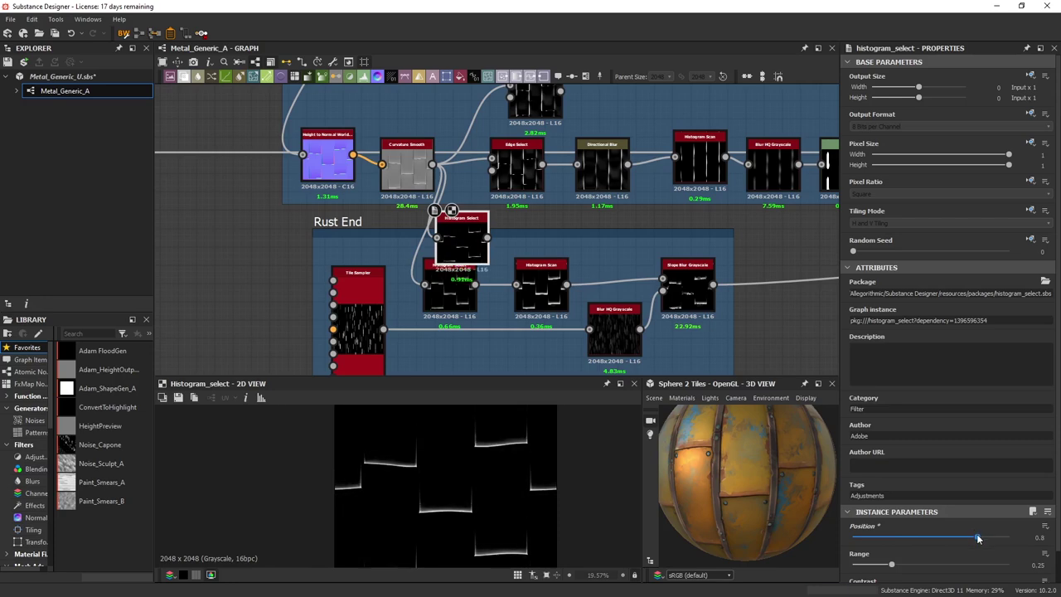
Preview the Histogram Scan in the Rust End frame.
click(541, 282)
scroll(546, 286, up, 5)
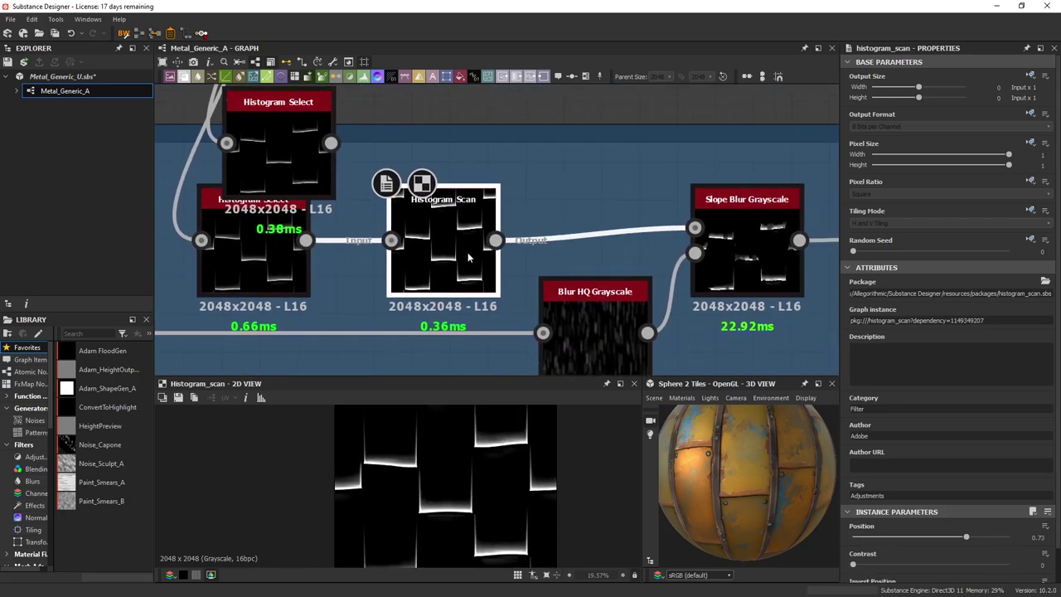
Examine the Rust End Histogram Scan up close and preview the Slope Blur Grayscale it feeds.
scroll(448, 478, up, 3)
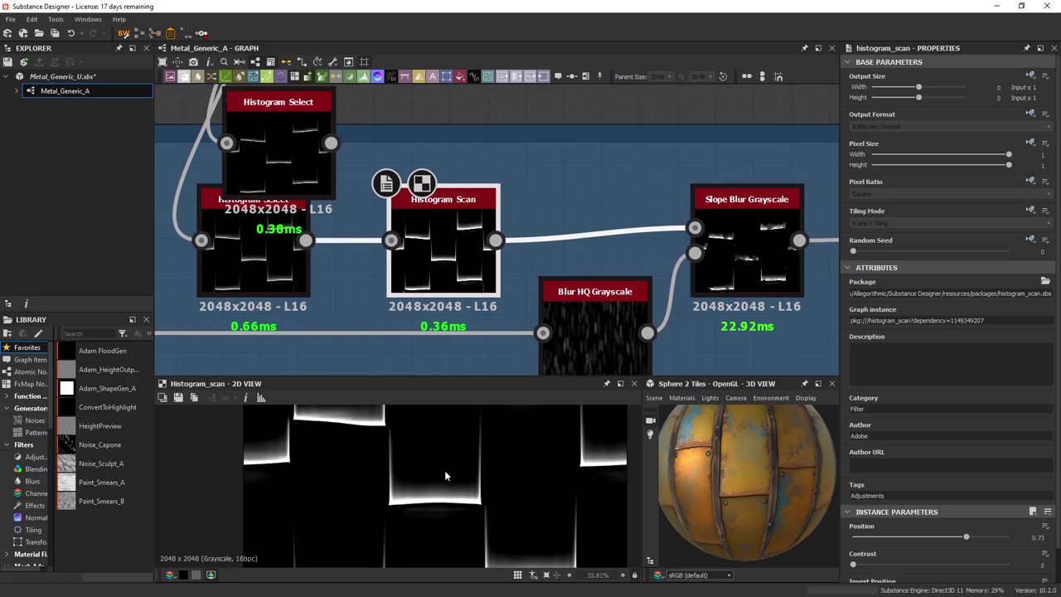
middle_drag(465, 256, 327, 170)
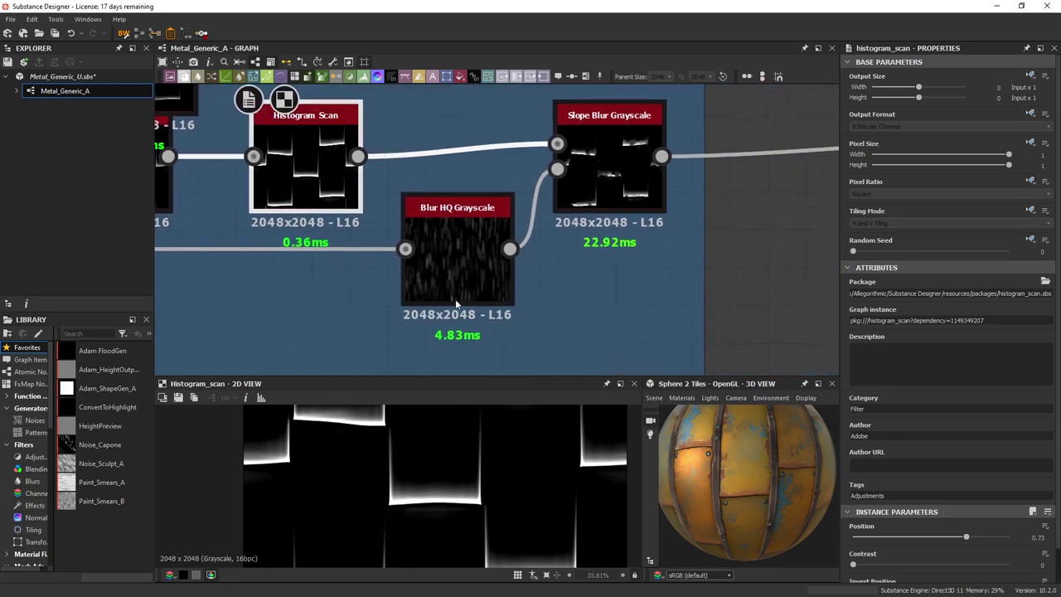
scroll(516, 304, down, 2)
click(574, 217)
double_click(575, 217)
Preview the Tile Sampler in the Rust End frame and examine its vertical streaks in an enlarged 2D view.
middle_drag(251, 272, 488, 259)
double_click(344, 246)
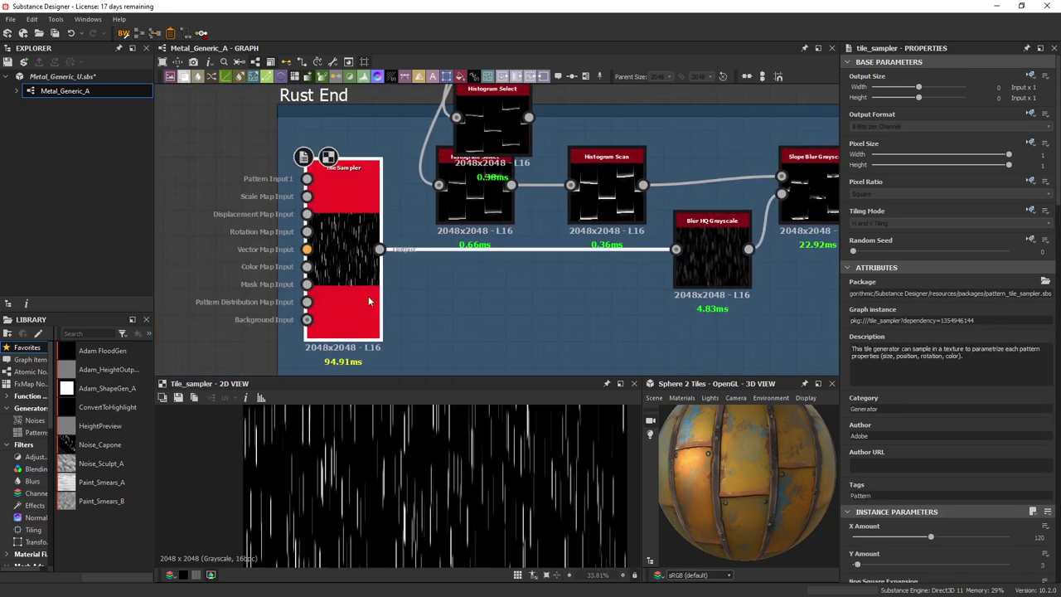
scroll(440, 476, down, 3)
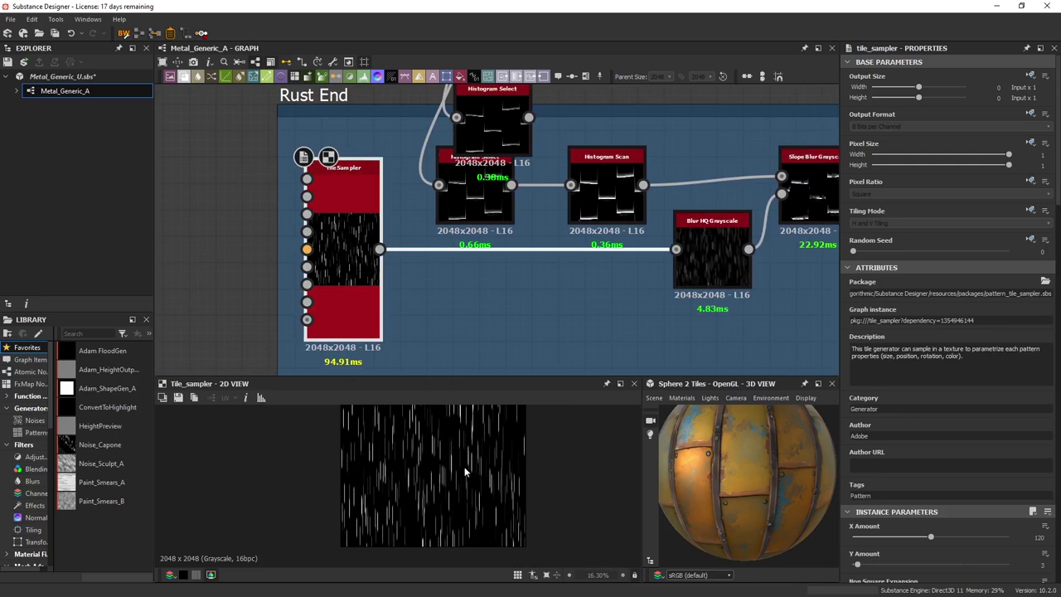
scroll(478, 461, up, 3)
drag(484, 375, 489, 276)
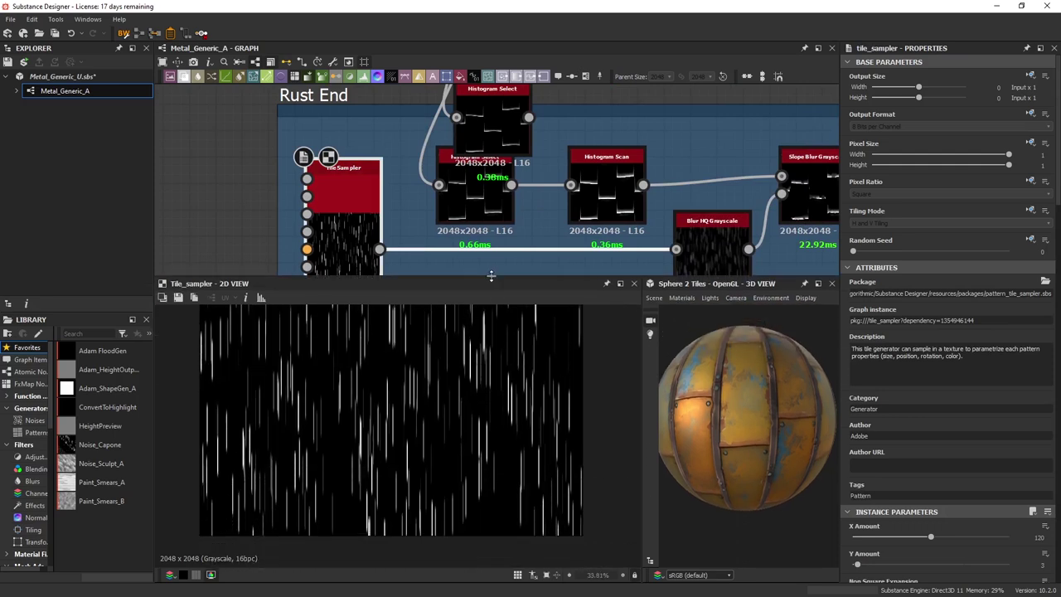
scroll(451, 450, down, 2)
scroll(459, 411, up, 2)
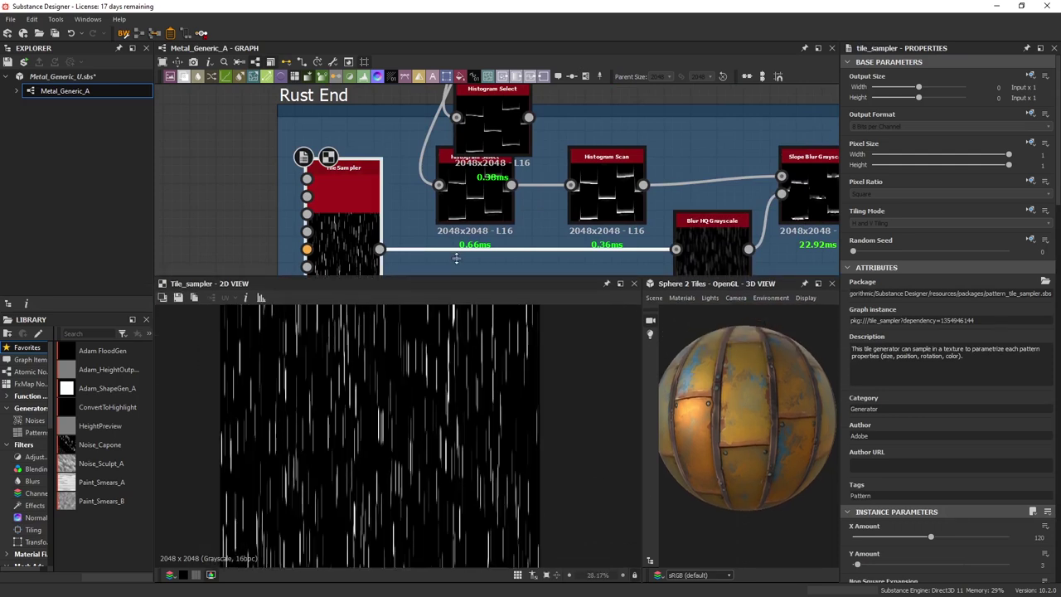
Preview the Rust End Blur HQ Grayscale and the Slope Blur Grayscale it drives, examining the blurred panel edges up close.
middle_drag(669, 234, 507, 204)
click(549, 222)
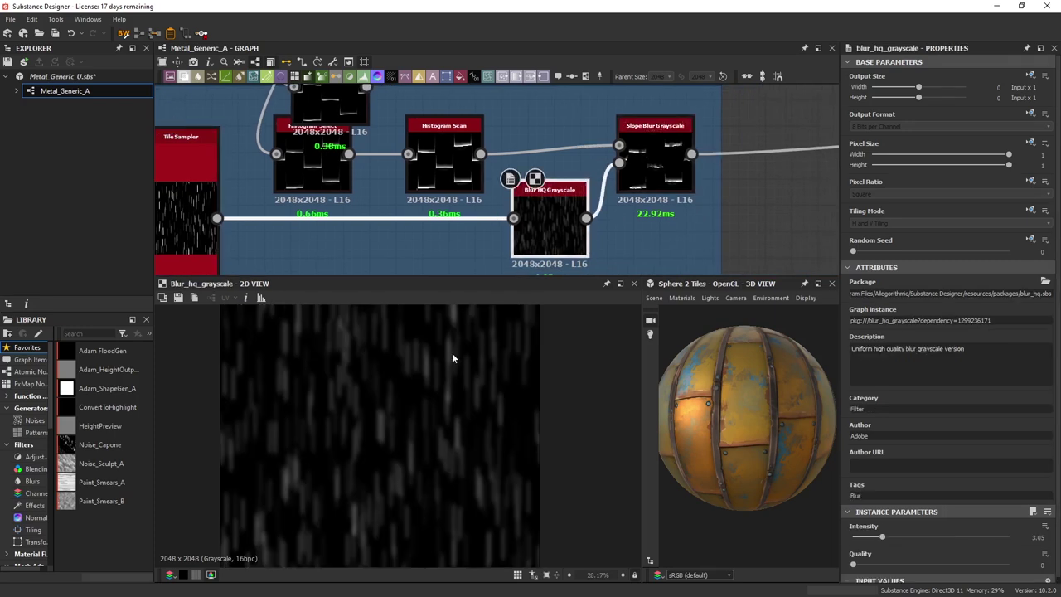
click(676, 153)
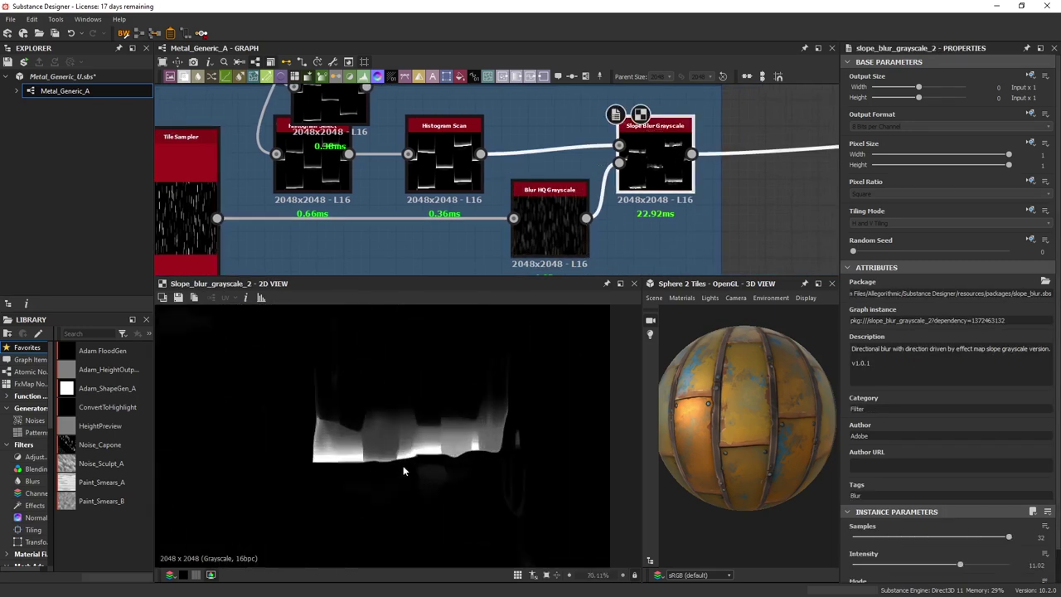
scroll(396, 404, down, 3)
middle_drag(369, 451, 508, 421)
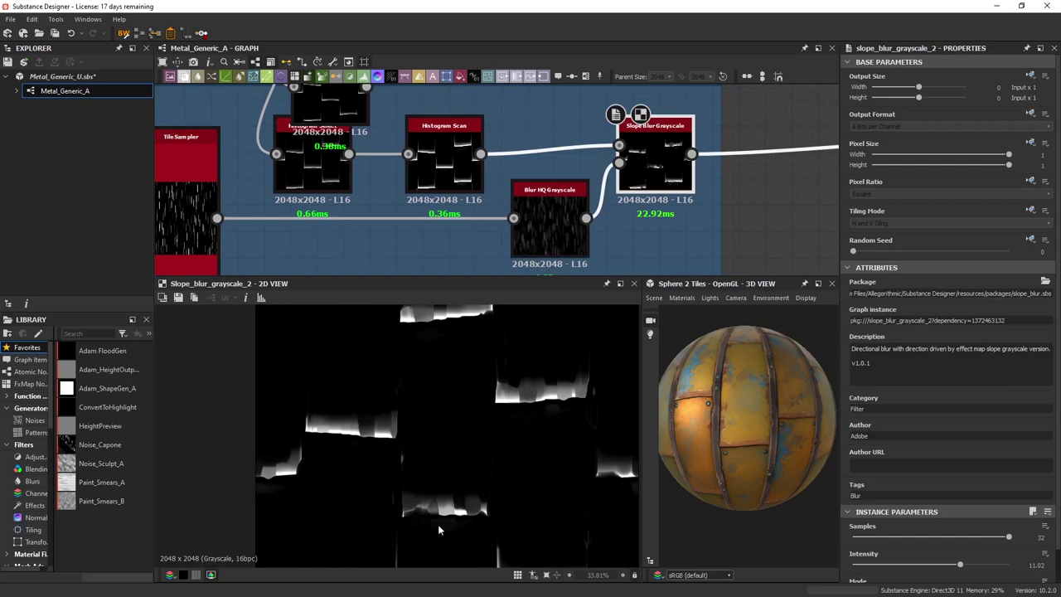
middle_drag(500, 333, 437, 427)
scroll(348, 402, up, 2)
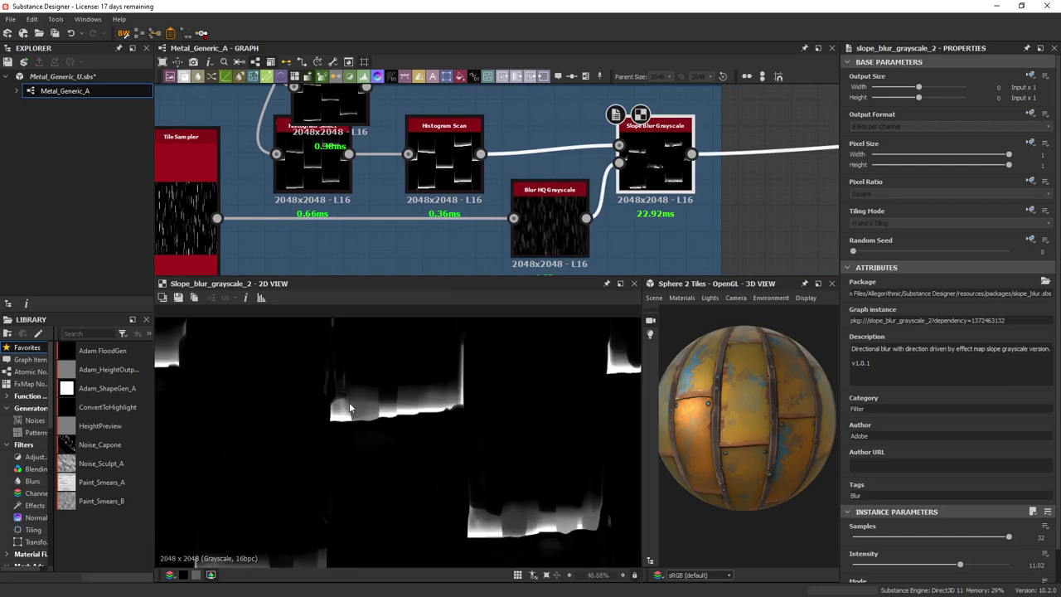
scroll(504, 426, down, 2)
middle_drag(517, 468, 550, 289)
scroll(572, 472, up, 2)
Preview the Add (Linear Dodge) Blend that combines the Rust End mask with the ExposedRust chain.
drag(549, 275, 549, 404)
scroll(553, 293, down, 3)
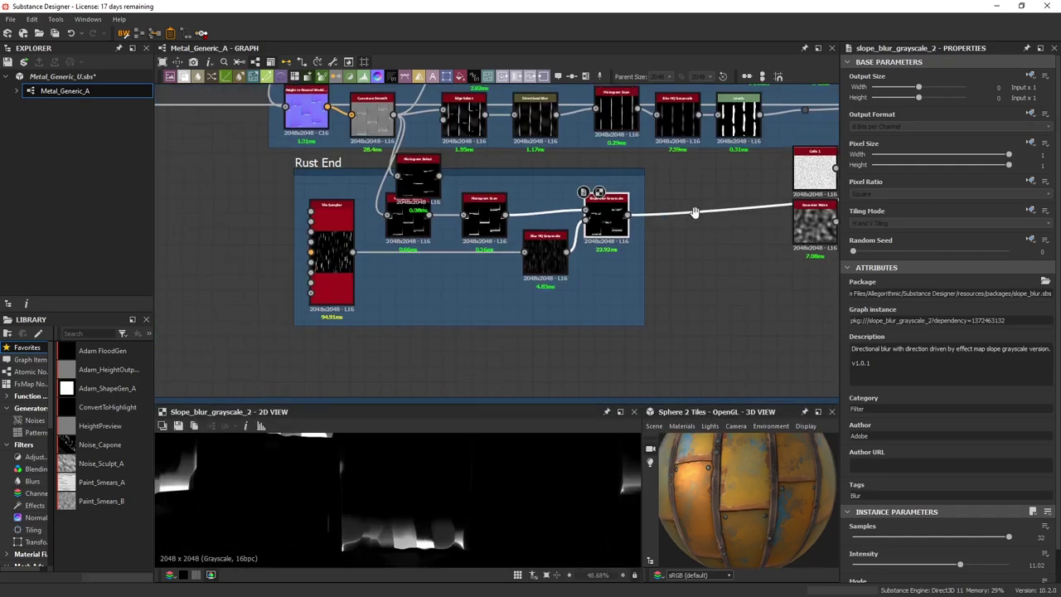
middle_drag(695, 213, 497, 368)
middle_drag(804, 323, 586, 336)
double_click(773, 238)
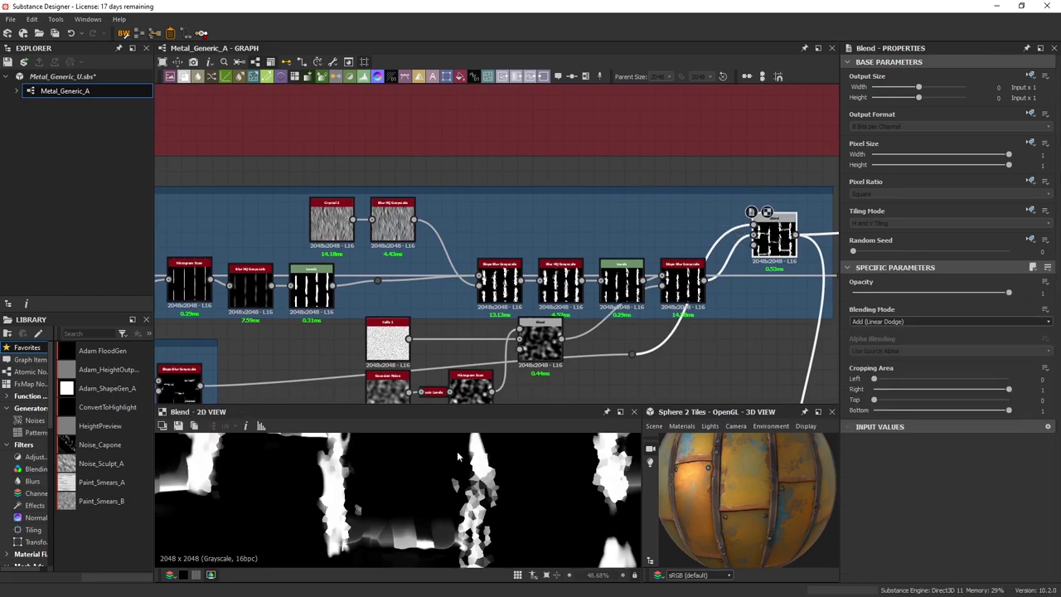
scroll(420, 495, down, 4)
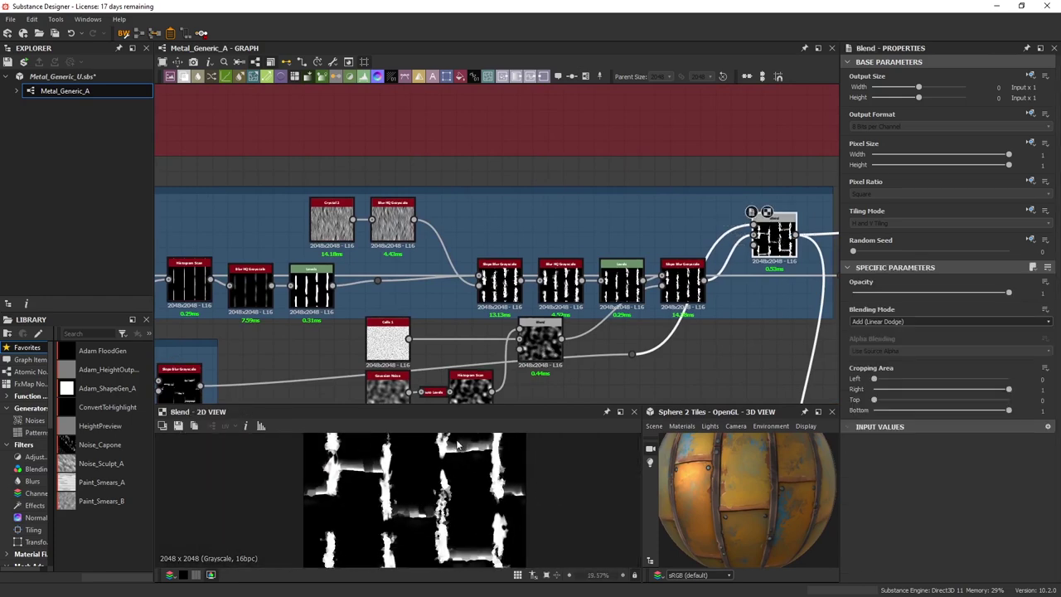
drag(517, 405, 517, 345)
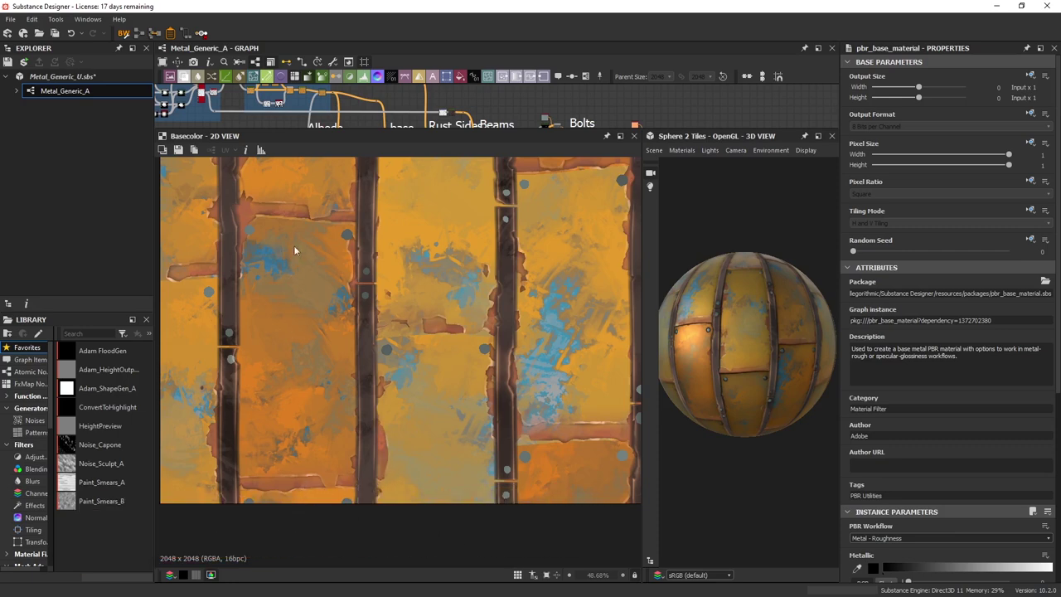
Return from the base color preview to the ExposedRust frame and preview its final Blend mask.
drag(470, 135, 464, 406)
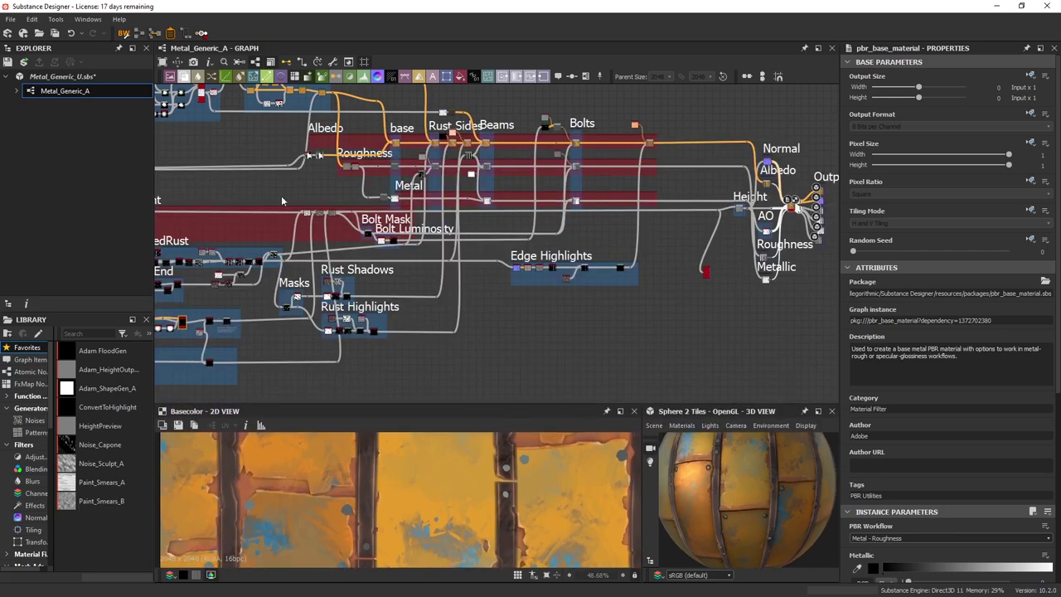
middle_drag(386, 222, 658, 176)
scroll(599, 255, up, 4)
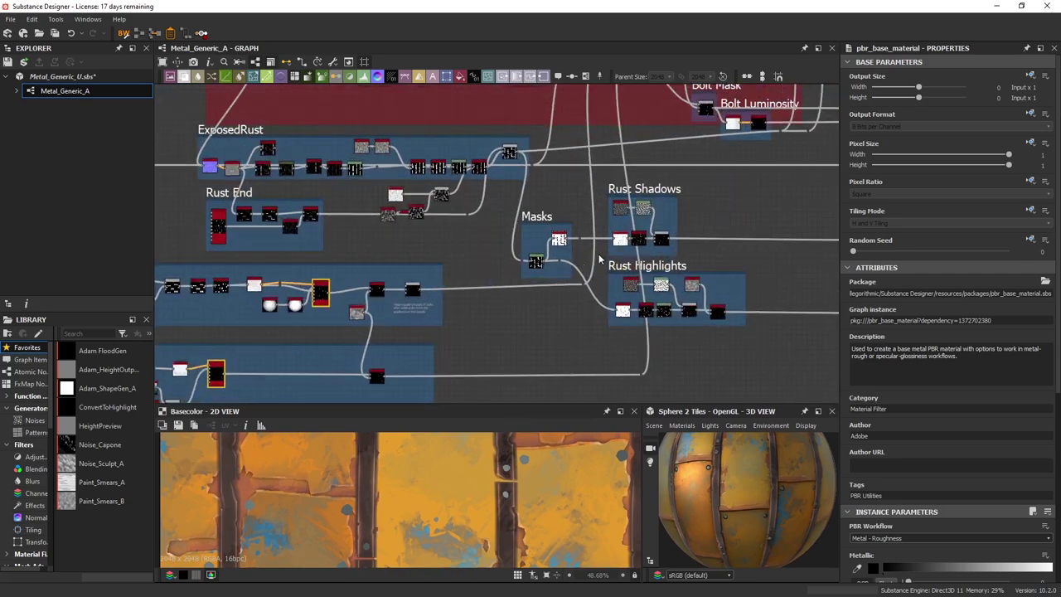
scroll(639, 225, up, 2)
click(495, 124)
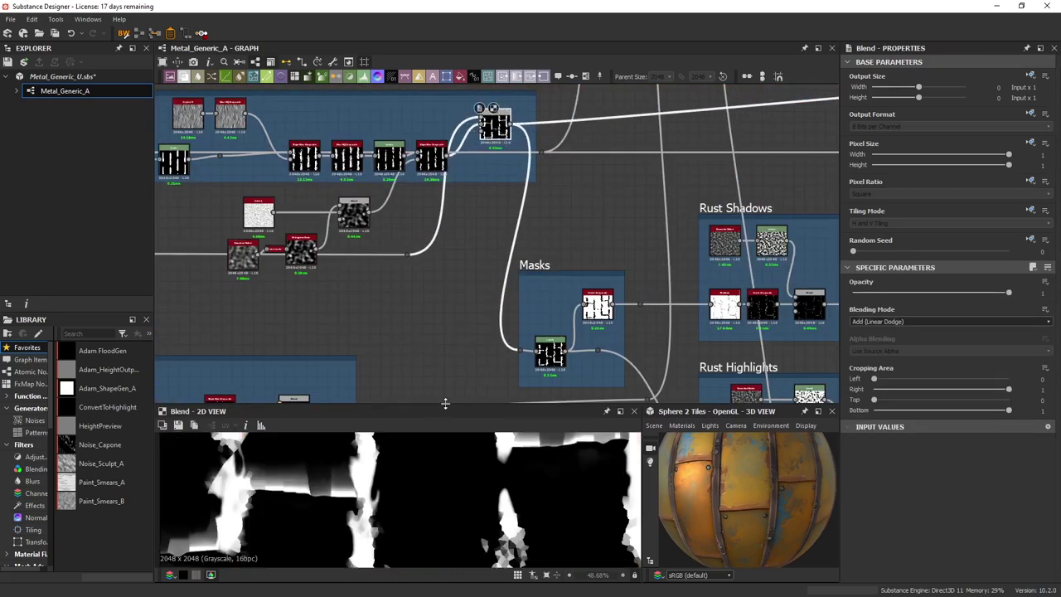
drag(442, 404, 442, 375)
Preview the Levels node in the Masks frame and examine the whole sharpened rust mask in an enlarged 2D view.
middle_drag(609, 283, 345, 221)
scroll(348, 192, up, 1)
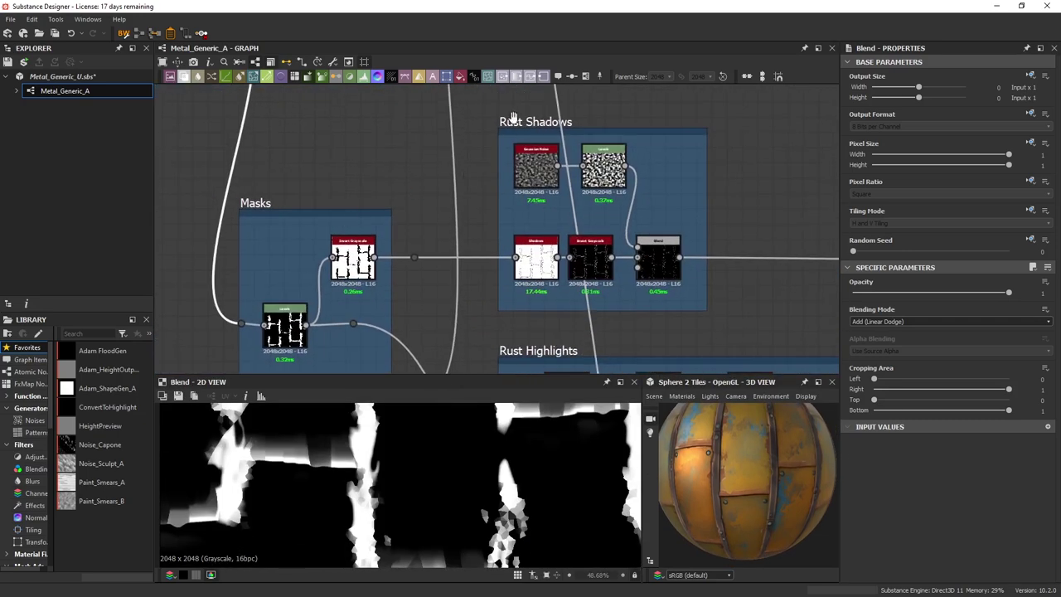
scroll(332, 232, down, 2)
scroll(300, 305, up, 2)
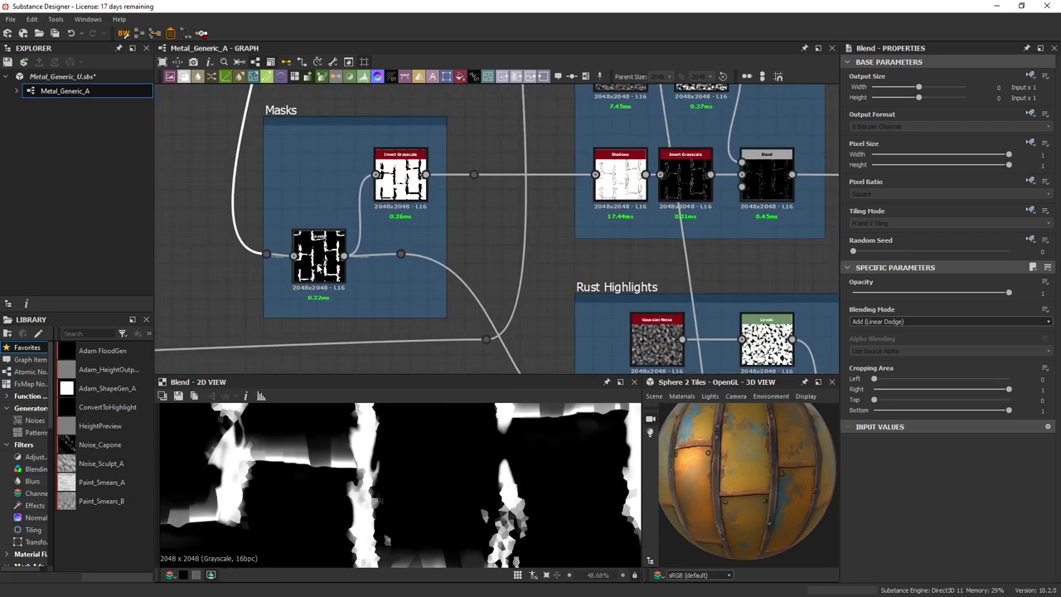
click(321, 264)
scroll(322, 263, down, 2)
scroll(407, 469, down, 3)
middle_drag(322, 264, 383, 315)
scroll(399, 369, up, 2)
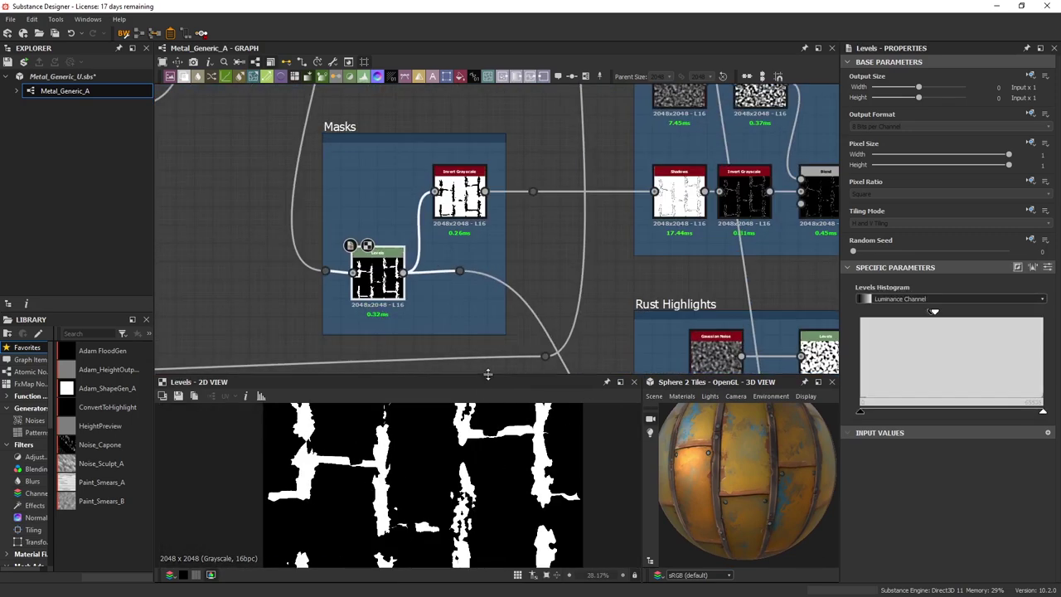
drag(485, 375, 493, 284)
Preview the Invert Grayscale in the Masks frame and the Rust Shadows Shadows node it feeds, examining the shadow edges.
scroll(502, 223, up, 2)
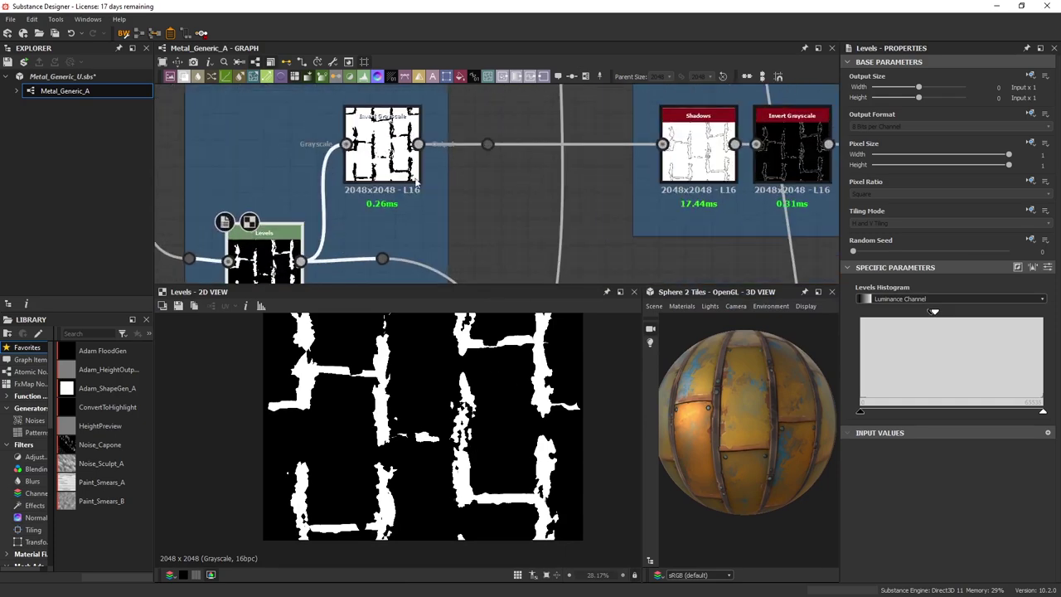
click(383, 150)
middle_drag(464, 165, 152, 223)
click(375, 199)
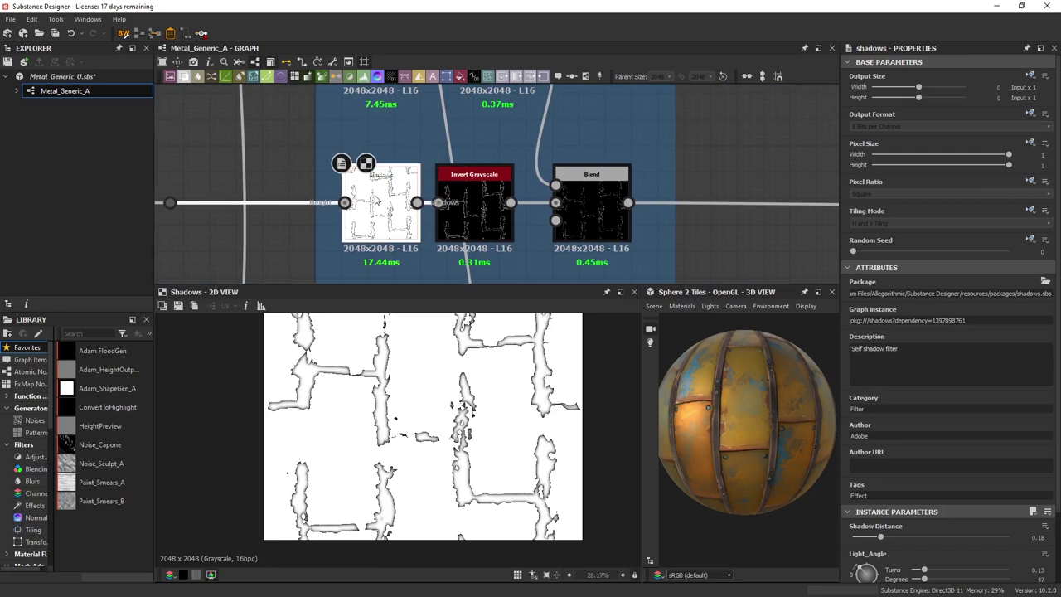
scroll(391, 383, up, 4)
middle_drag(378, 383, 431, 422)
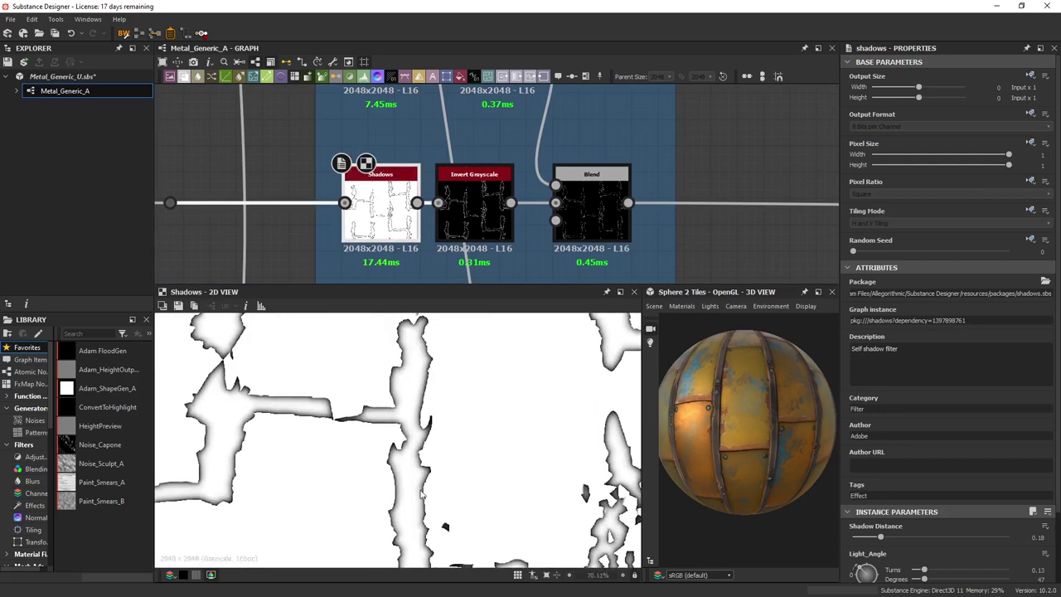
Preview the Invert Grayscale in the Rust Shadows frame and examine the inverted shadow outlines around the rust patches.
click(473, 203)
middle_drag(473, 203, 421, 202)
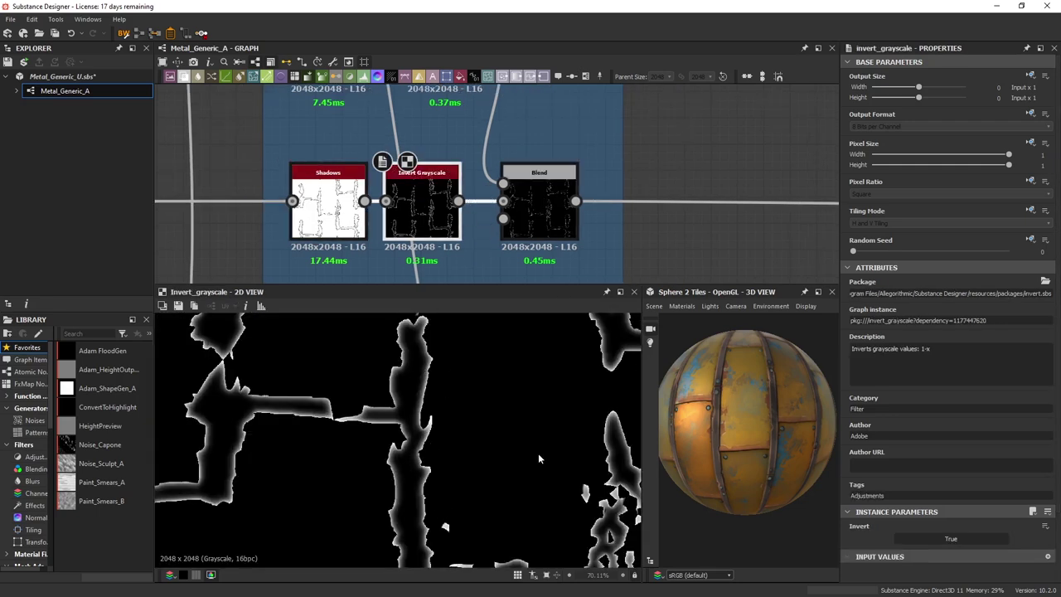
middle_drag(538, 458, 420, 509)
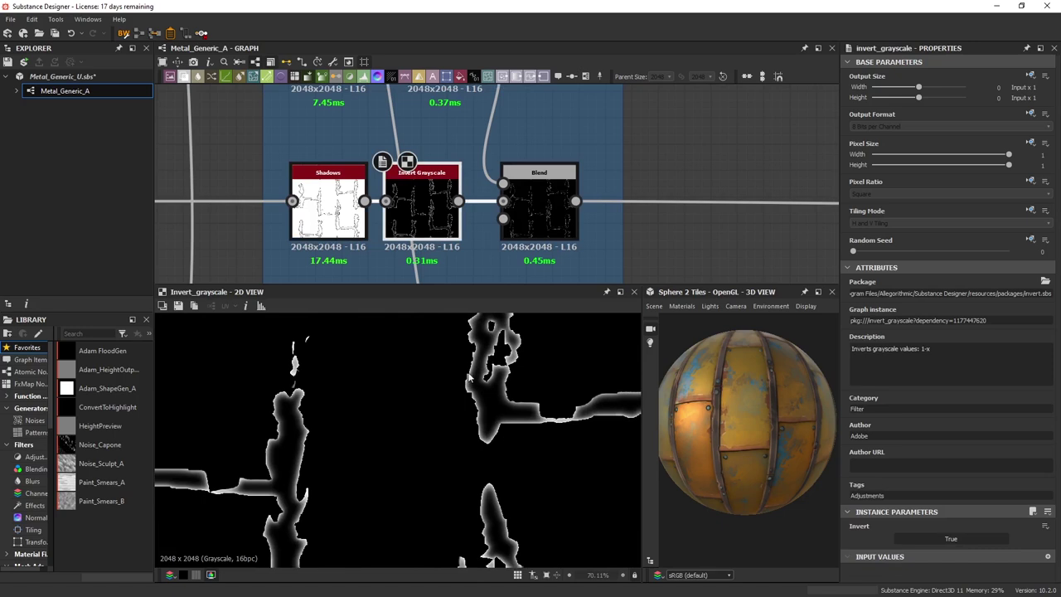
middle_drag(544, 407, 454, 461)
middle_drag(561, 358, 534, 419)
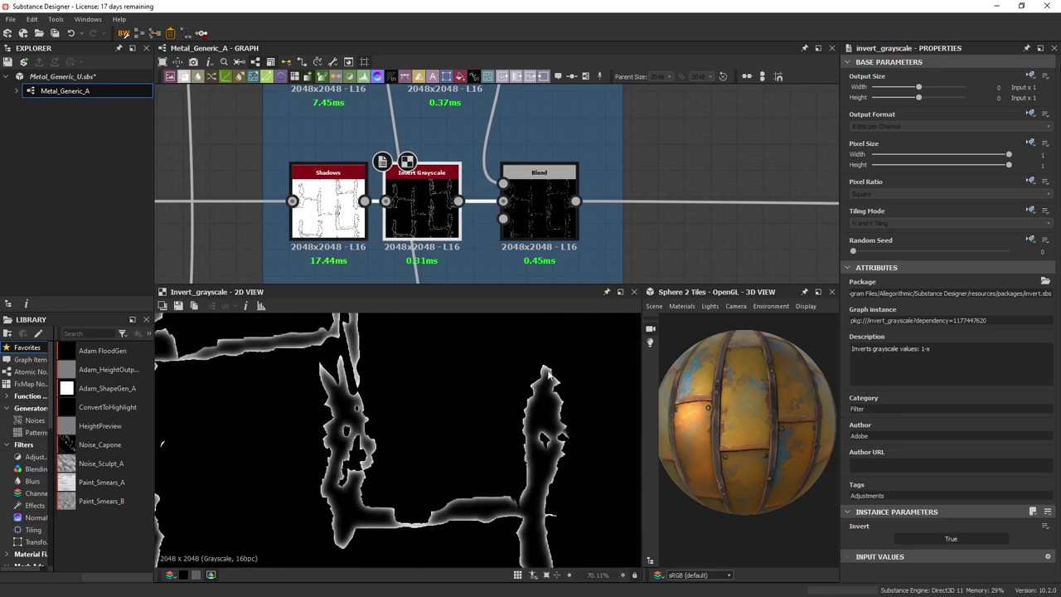
middle_drag(367, 424, 321, 362)
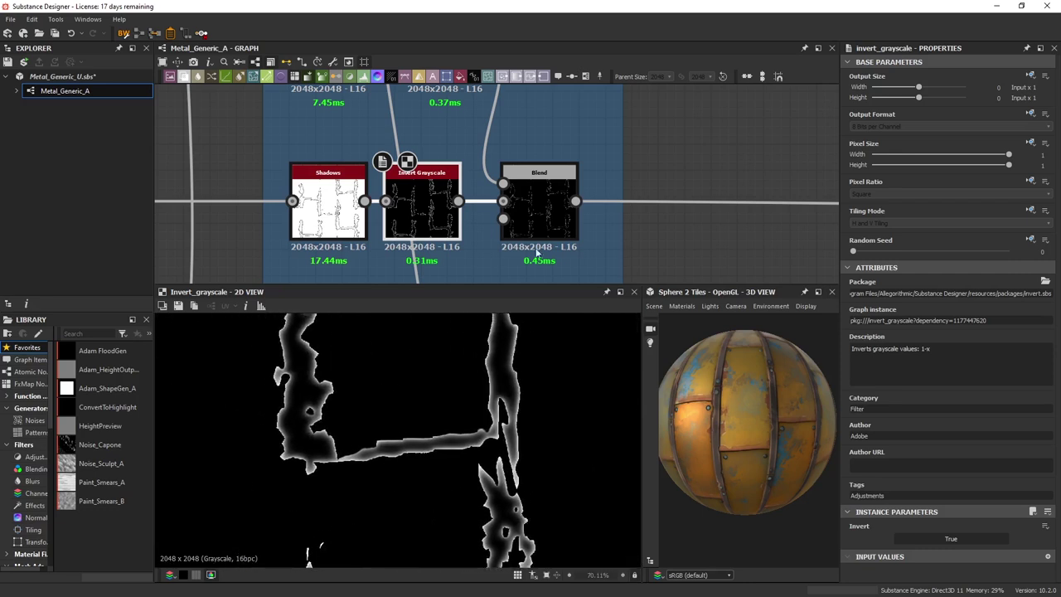
Preview the Rust Shadows Subtract Blend together with the Gaussian Noise and Levels that feed it.
scroll(545, 199, down, 2)
click(544, 199)
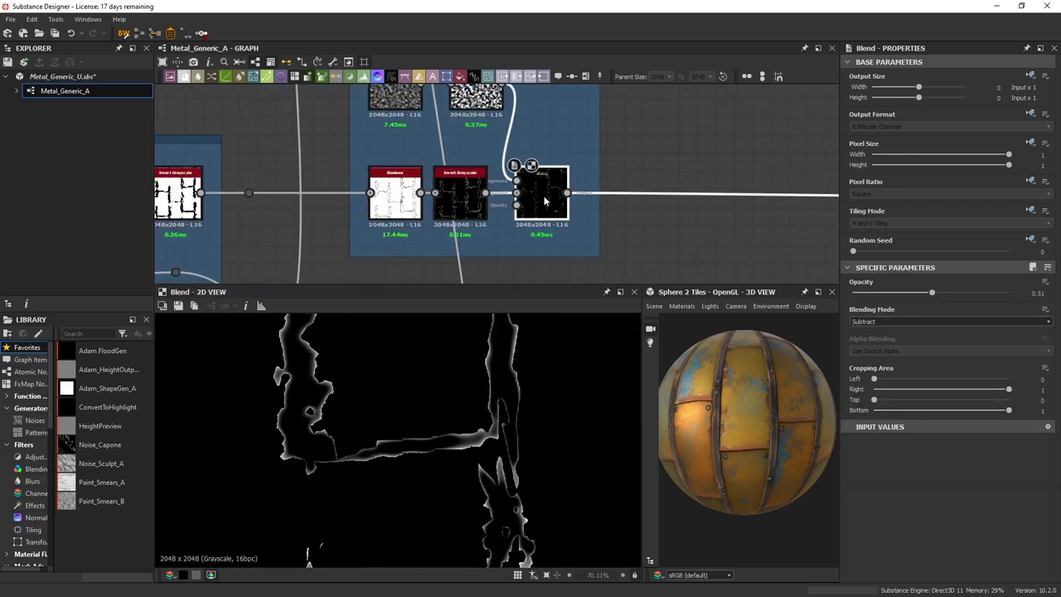
middle_drag(544, 199, 546, 267)
click(396, 153)
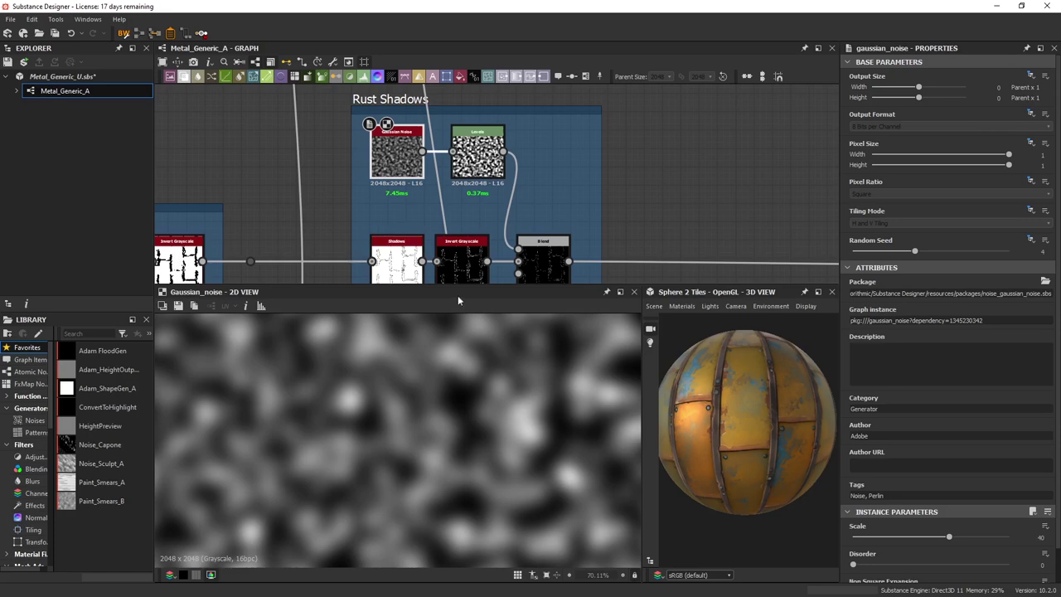
click(485, 158)
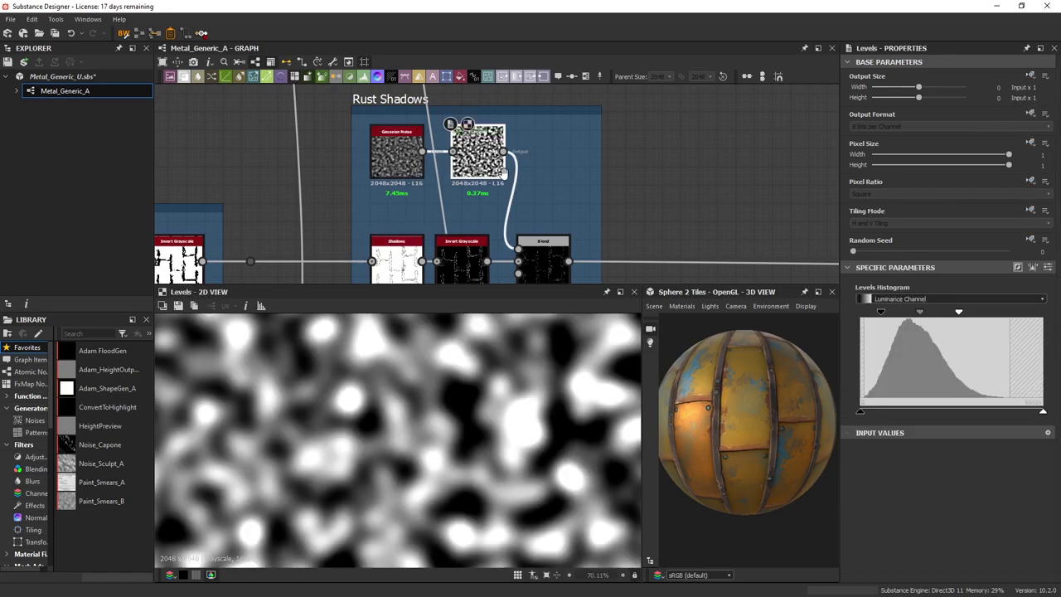
middle_drag(502, 169, 483, 110)
Return to the Rust Shadows Subtract Blend and examine its noise-broken outlines across the mask.
click(524, 199)
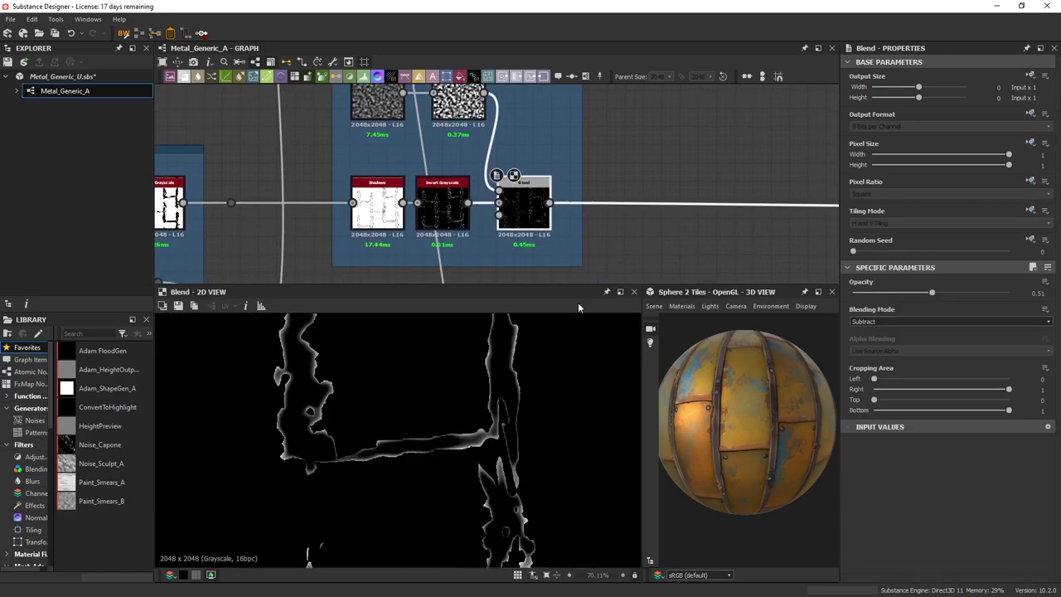
scroll(544, 427, down, 3)
scroll(536, 443, up, 3)
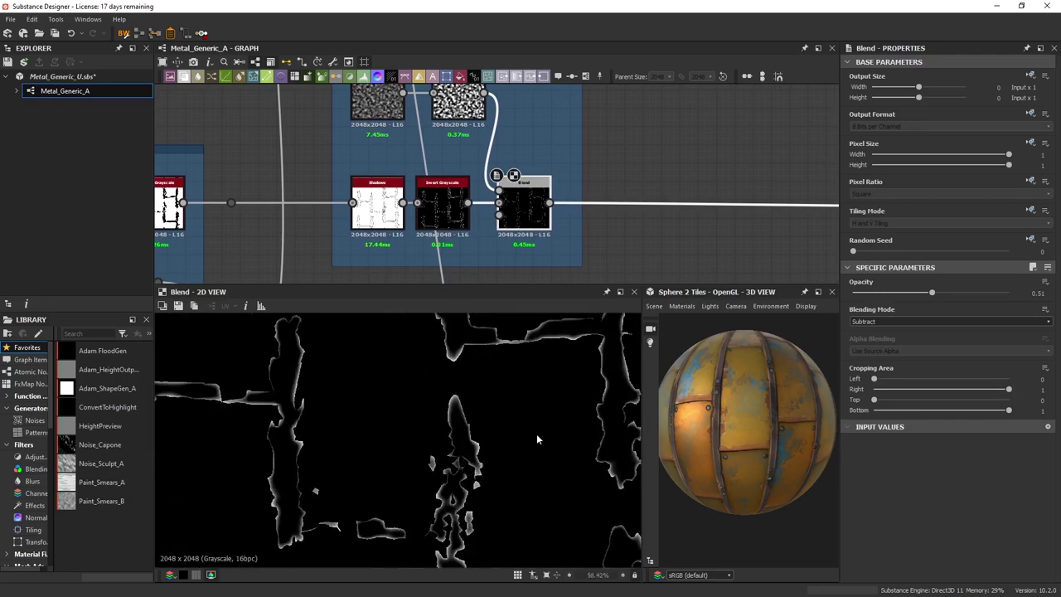
middle_drag(480, 426, 474, 443)
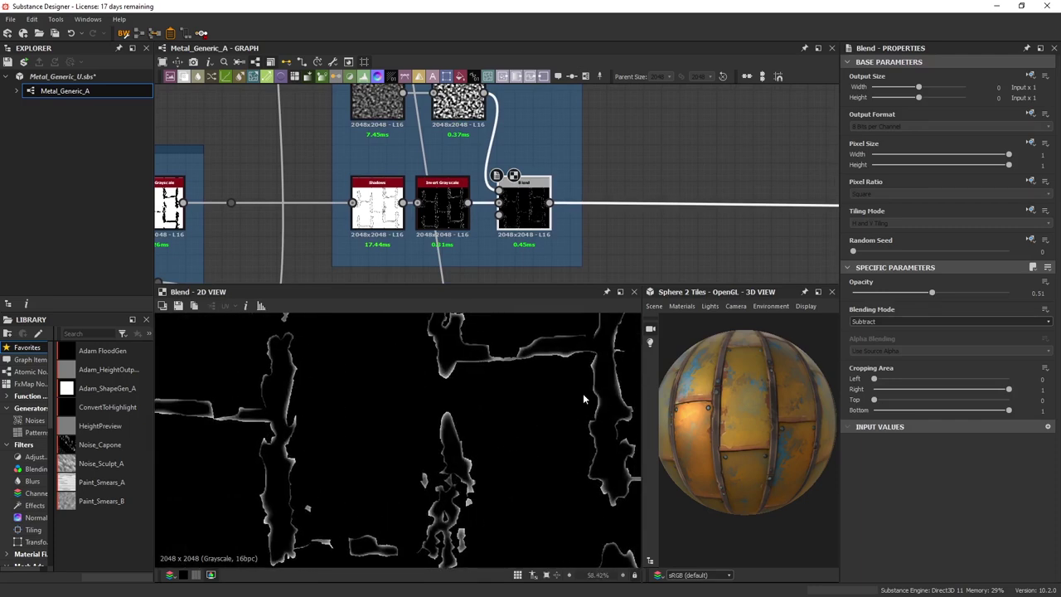
scroll(584, 399, down, 2)
scroll(540, 213, down, 5)
middle_drag(443, 250, 510, 197)
scroll(517, 379, up, 5)
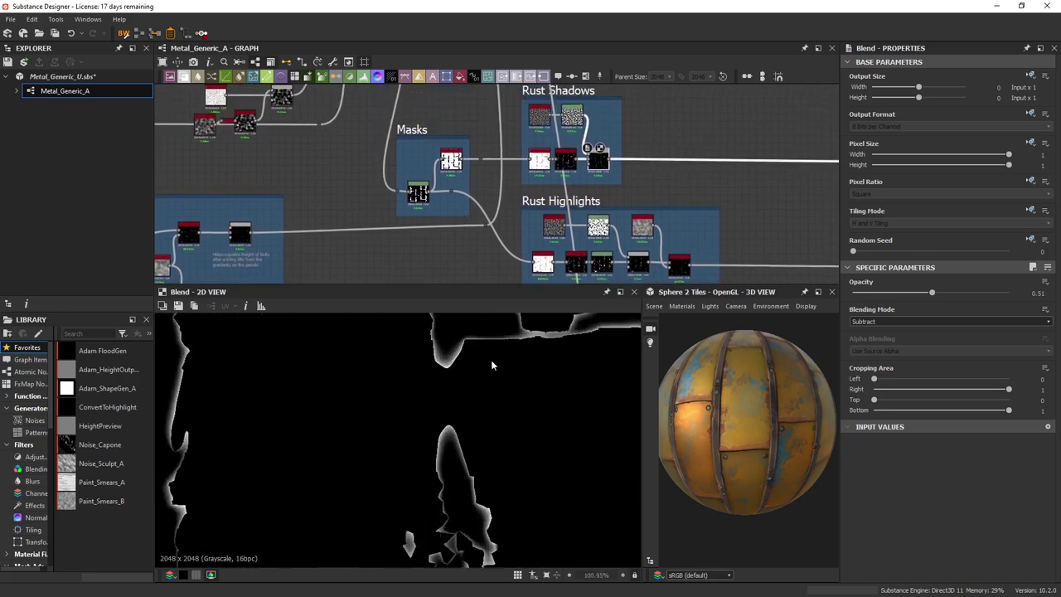
scroll(474, 241, up, 2)
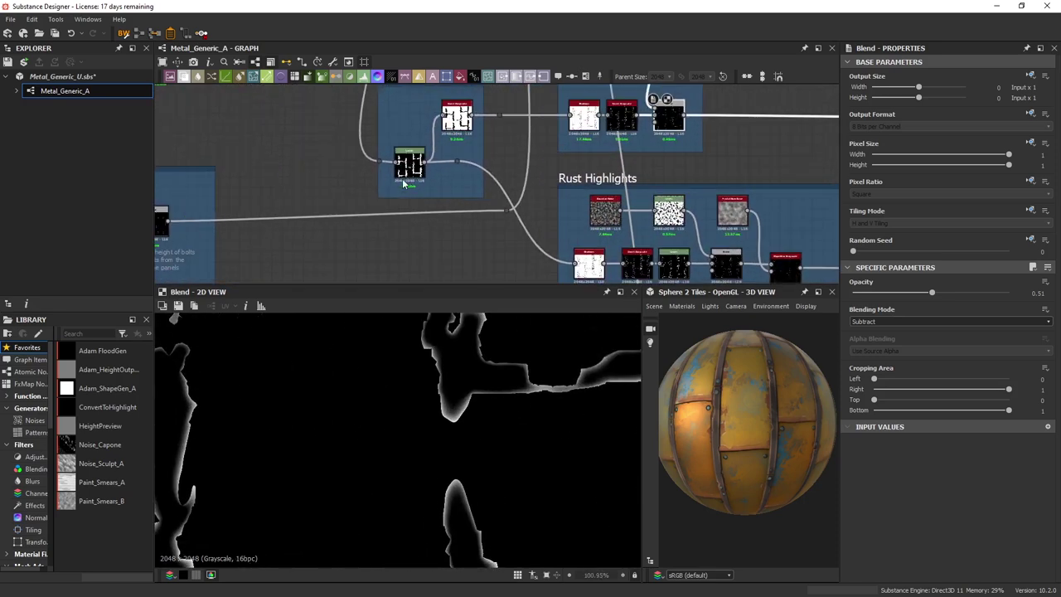
Preview the Levels node in the Masks frame that feeds the Rust Highlights branch.
scroll(427, 164, up, 4)
middle_drag(500, 190, 453, 150)
double_click(357, 125)
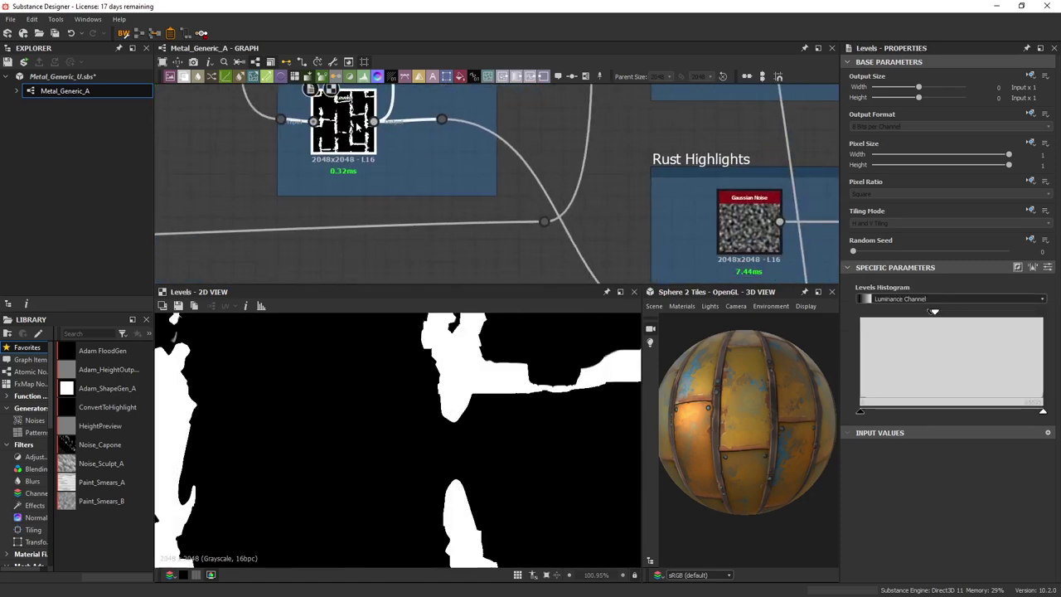
middle_drag(355, 119, 358, 154)
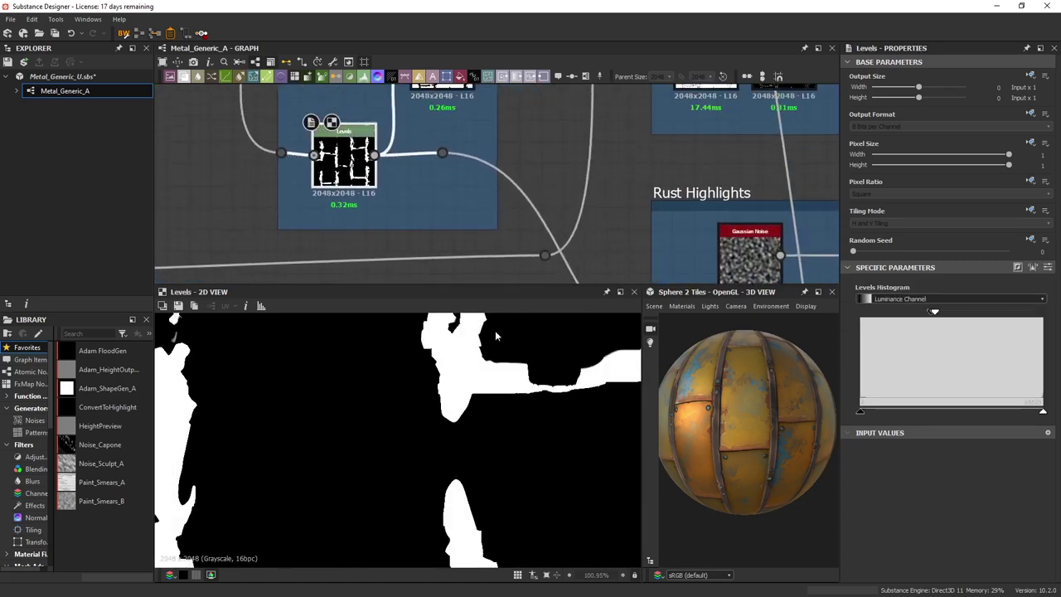
Preview the Shadows node and the Invert Grayscale in the Rust Highlights frame, examining the glow around the rust outlines.
middle_drag(438, 149, 425, 92)
scroll(421, 125, down, 3)
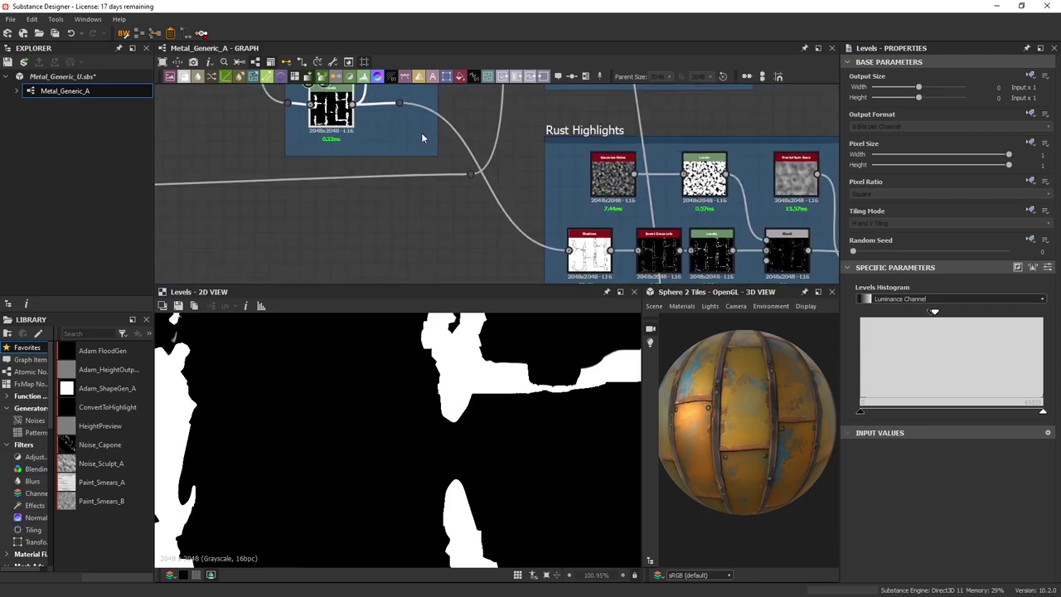
middle_drag(583, 242, 532, 223)
scroll(531, 223, up, 3)
click(498, 208)
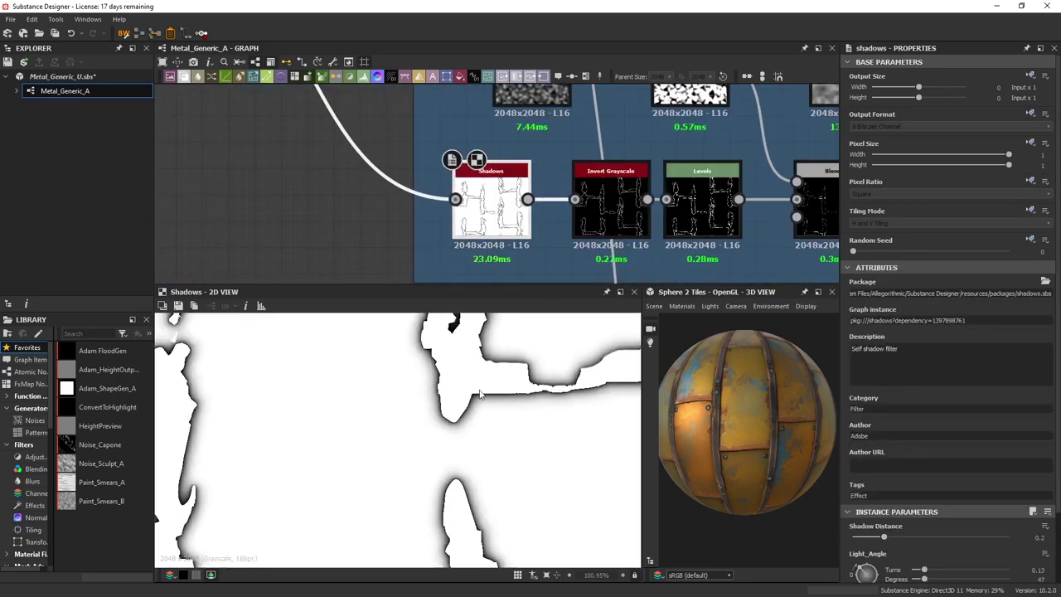
click(610, 207)
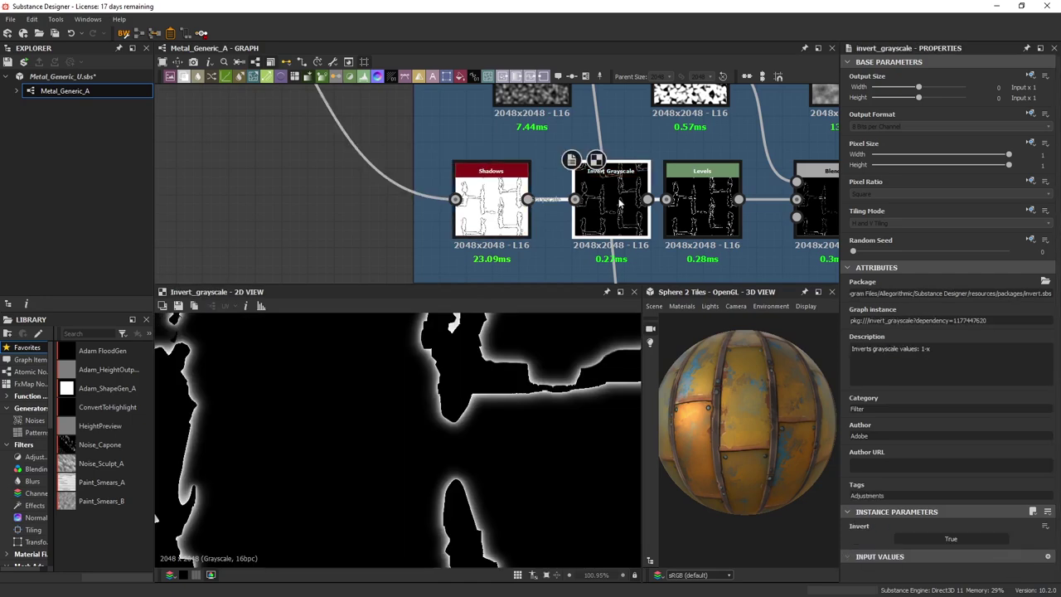
middle_drag(469, 343, 403, 372)
Preview the Levels after the Rust Highlights Invert Grayscale and examine its sharpened outlines up close.
middle_drag(655, 192, 442, 217)
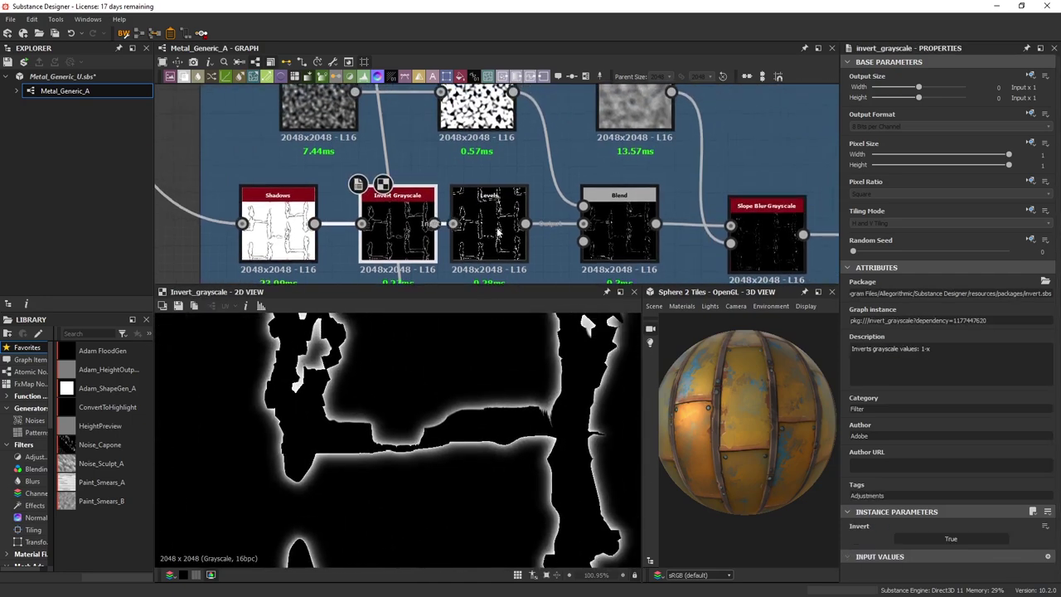
click(456, 217)
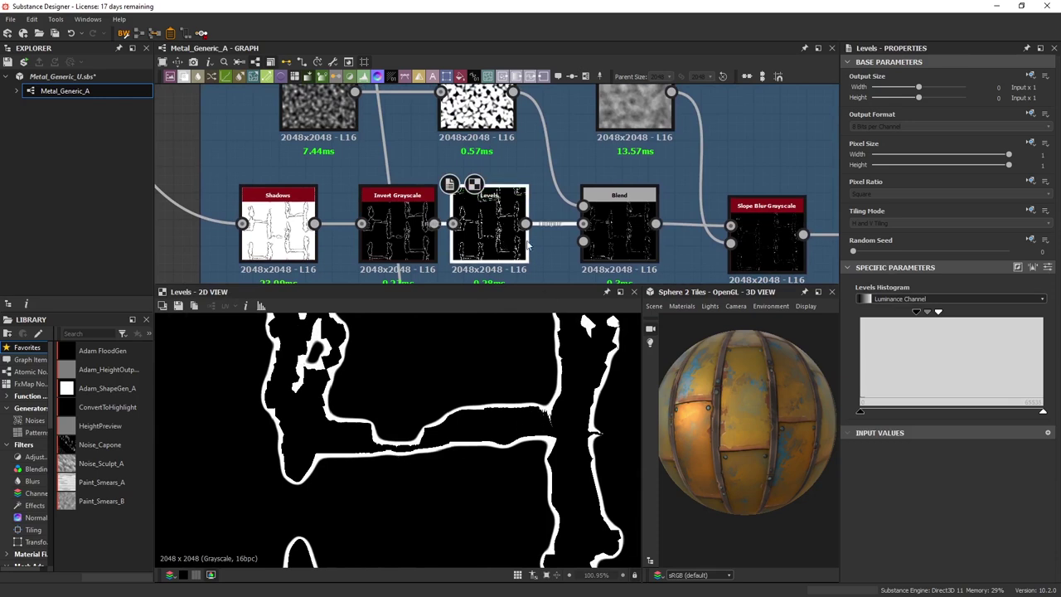
scroll(539, 439, up, 2)
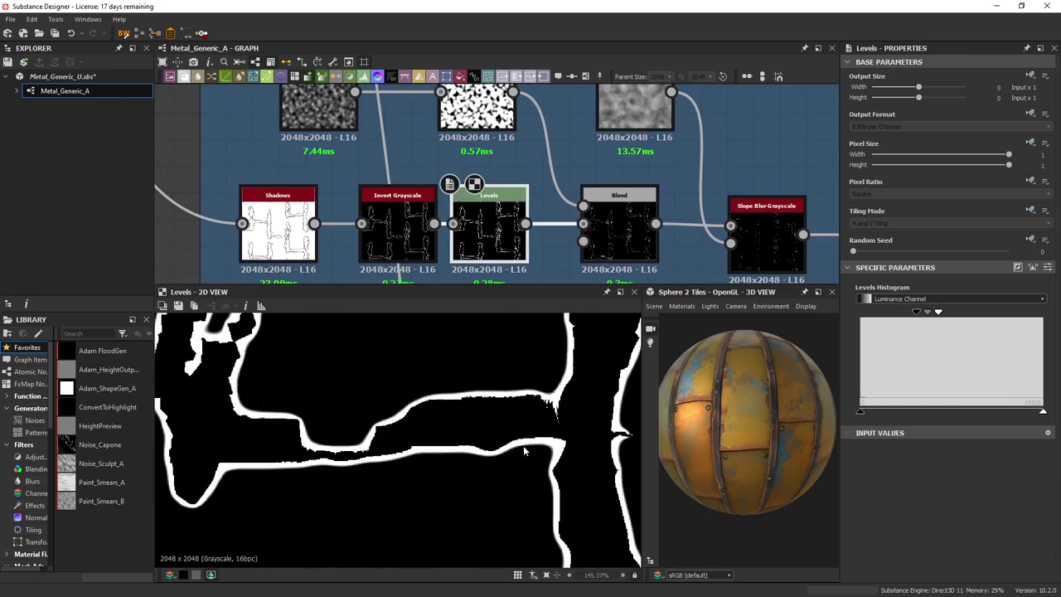
Preview the Rust Highlights Subtract Blend and examine its noise-broken outlines across the whole mask.
middle_drag(564, 251, 430, 259)
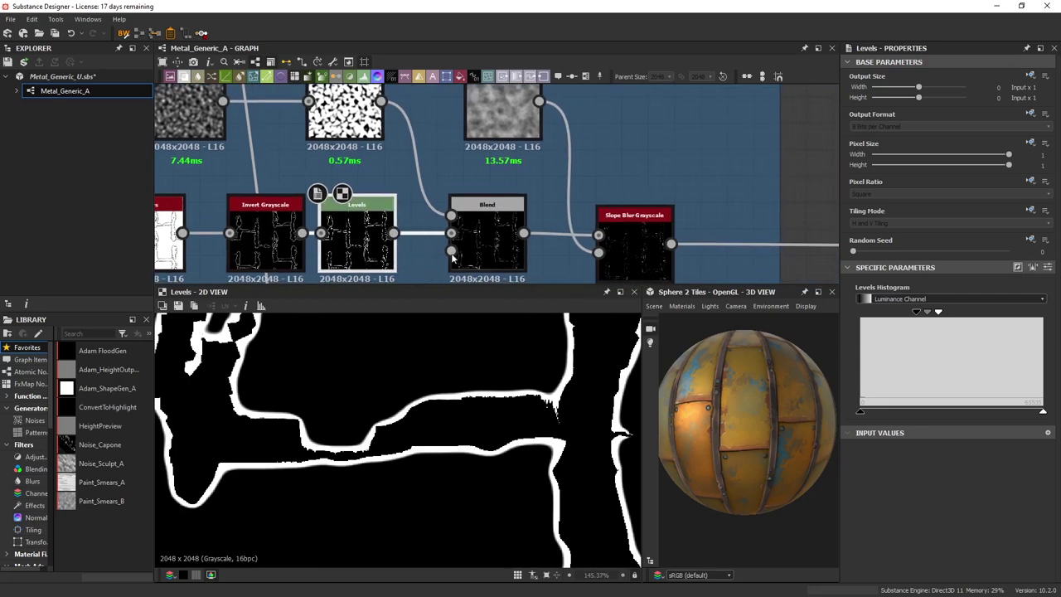
click(452, 258)
scroll(487, 236, down, 2)
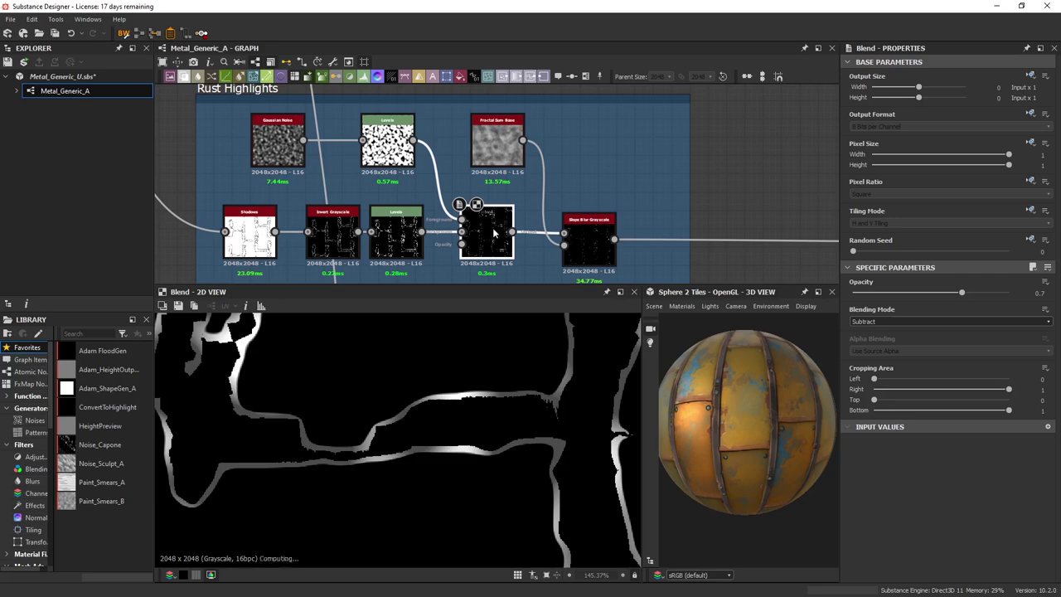
scroll(471, 438, down, 9)
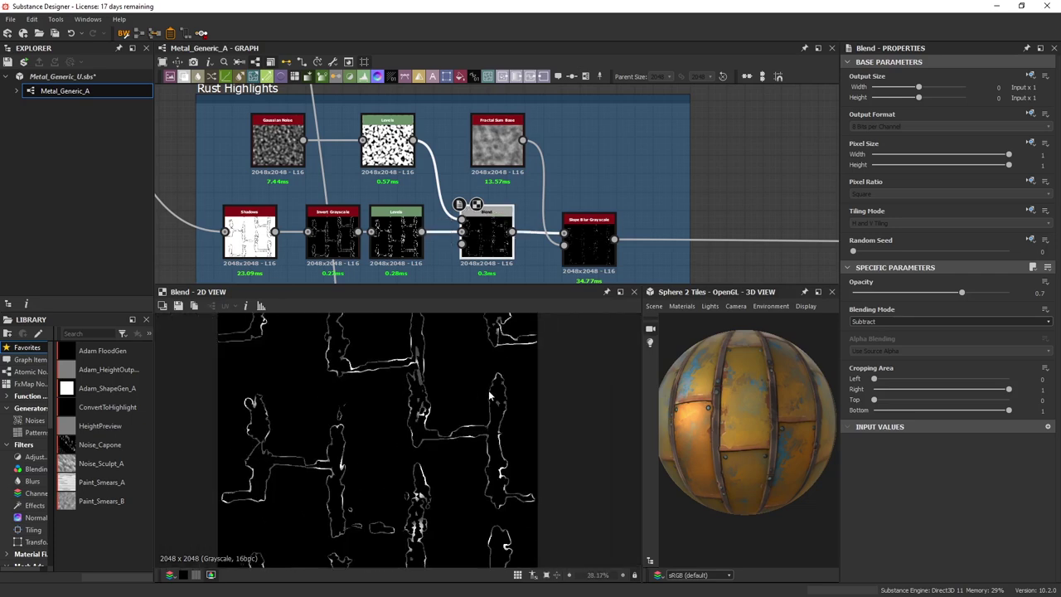
Preview the Rust Highlights Slope Blur Grayscale driven by Fractal Sum Base, examining the distorted highlight edges up close.
scroll(530, 224, up, 4)
click(513, 217)
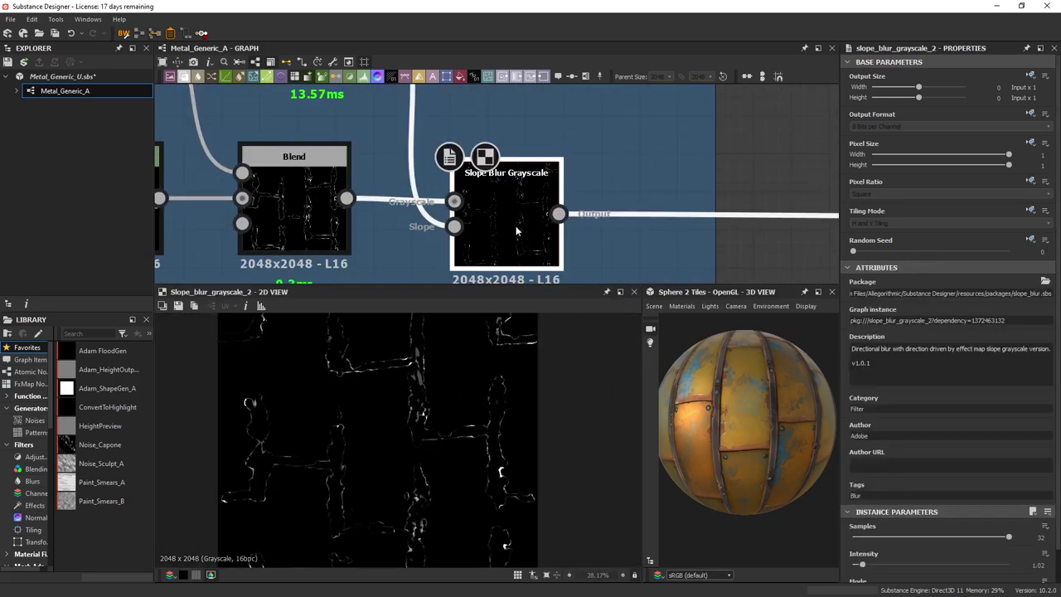
scroll(515, 230, down, 4)
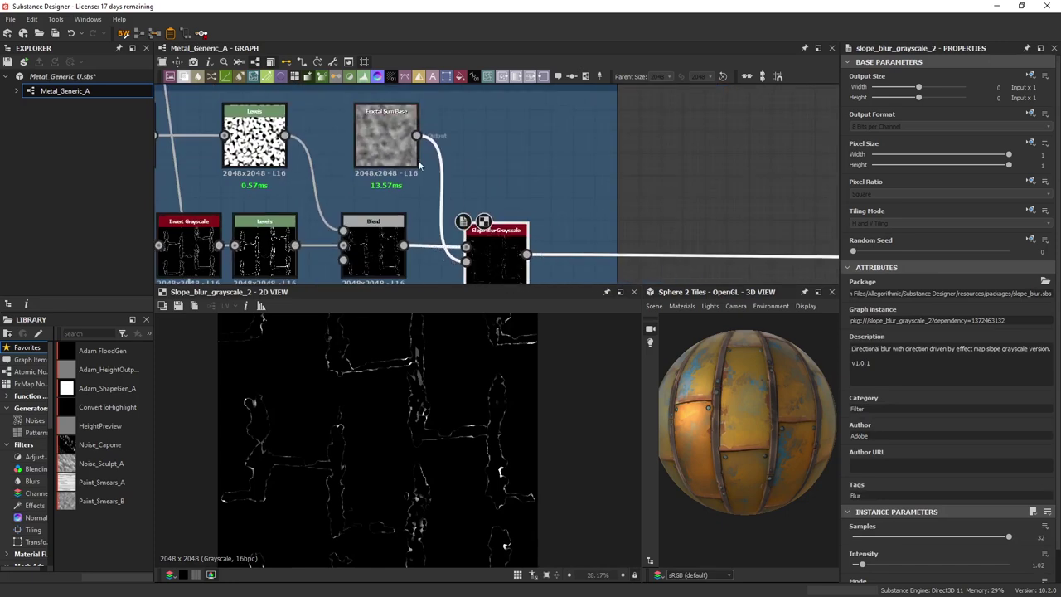
scroll(430, 503, up, 8)
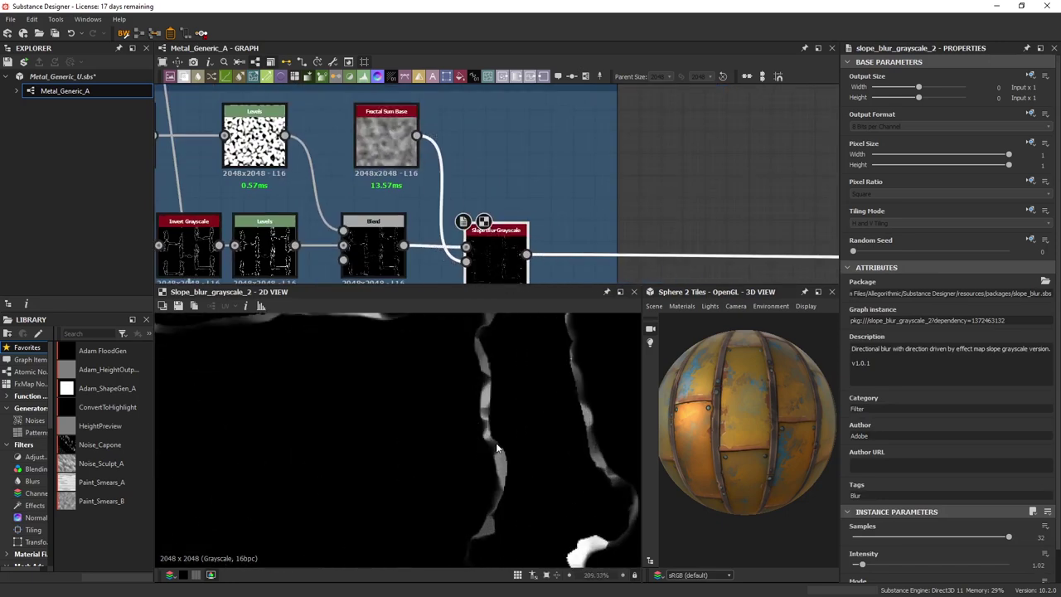
scroll(361, 454, down, 3)
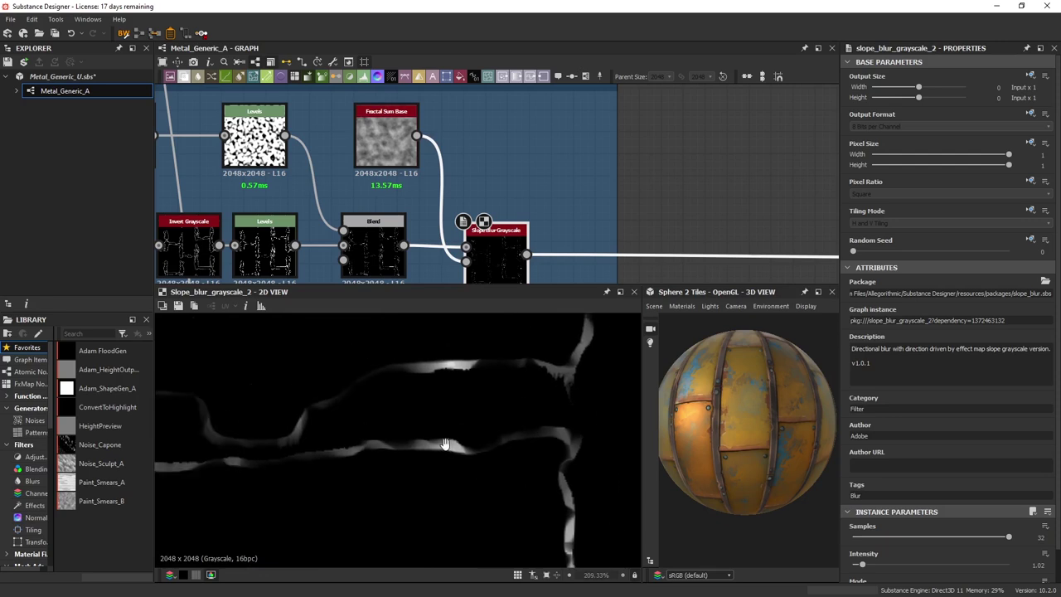
middle_drag(358, 401, 292, 428)
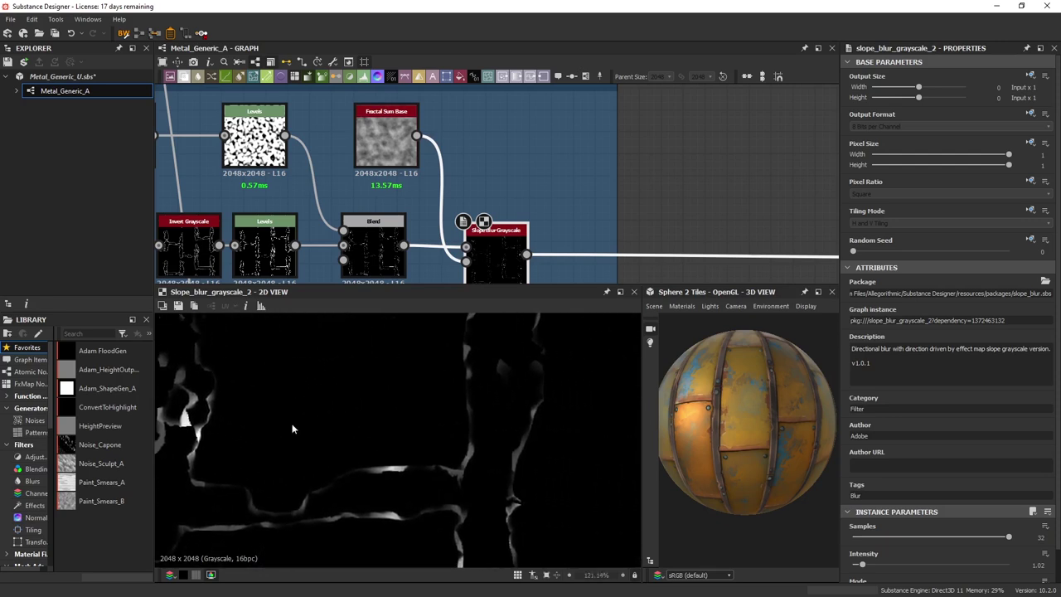
Examine the slope-blurred highlight lines around other rust patches for variation in thickness and brightness.
middle_drag(496, 485, 465, 319)
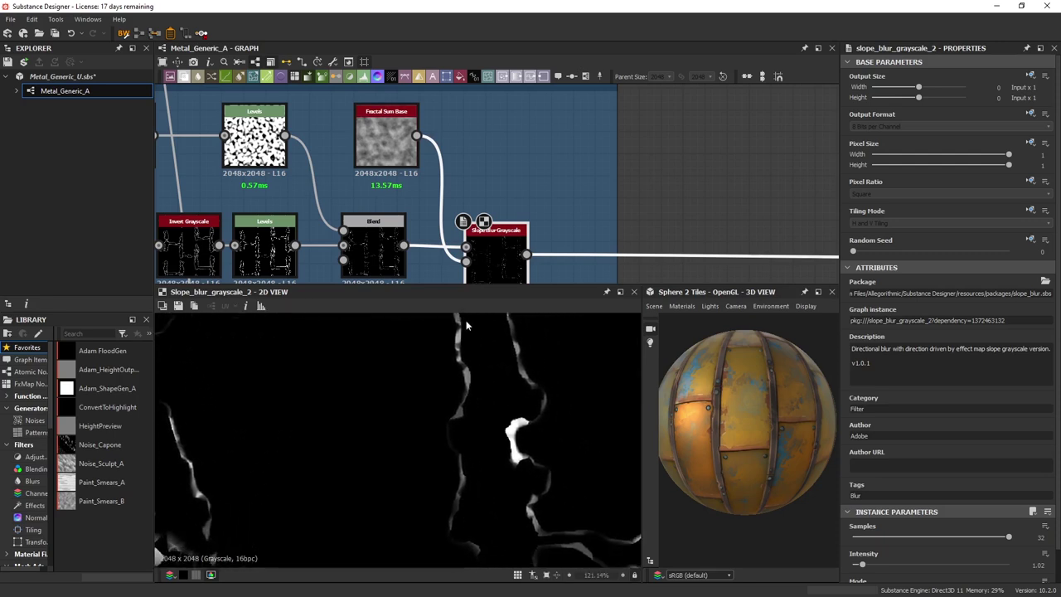
middle_drag(536, 408, 613, 346)
scroll(256, 407, up, 2)
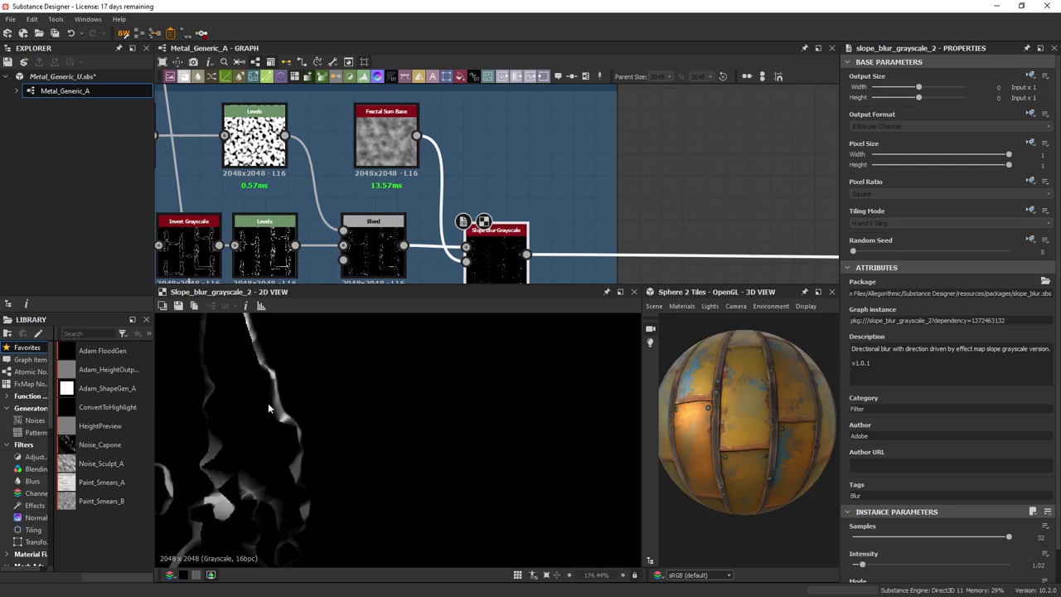
middle_drag(597, 421, 348, 518)
scroll(362, 521, down, 3)
middle_drag(439, 462, 489, 504)
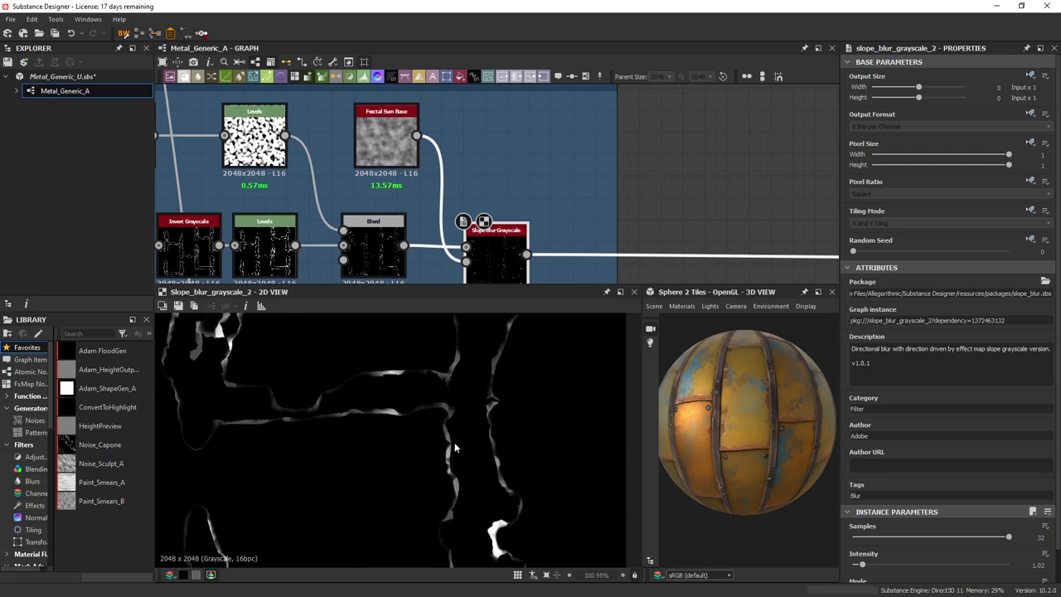
scroll(454, 442, up, 5)
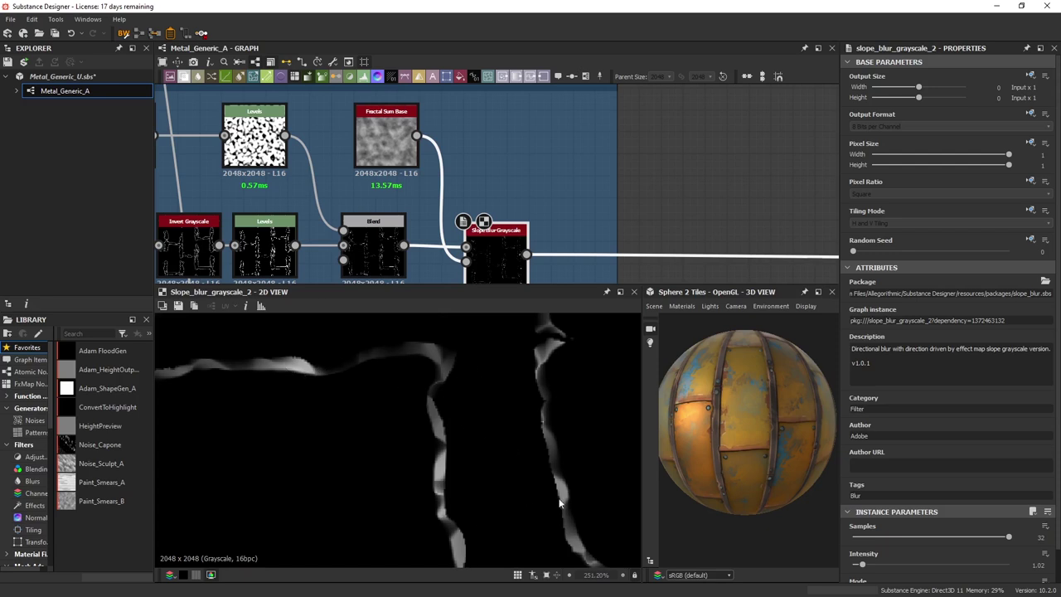
scroll(557, 499, down, 4)
Locate the Blend following Rust Sides in the colour chain and preview the shadow mask feeding its Opacity input.
scroll(540, 198, down, 6)
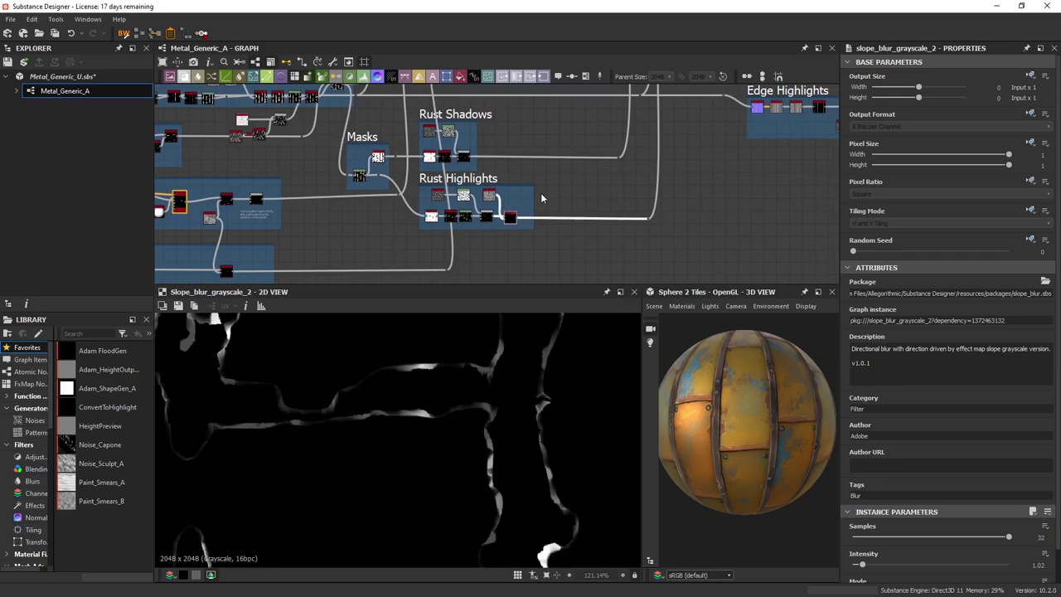
middle_drag(558, 182, 476, 287)
middle_drag(588, 158, 571, 273)
scroll(583, 125, up, 4)
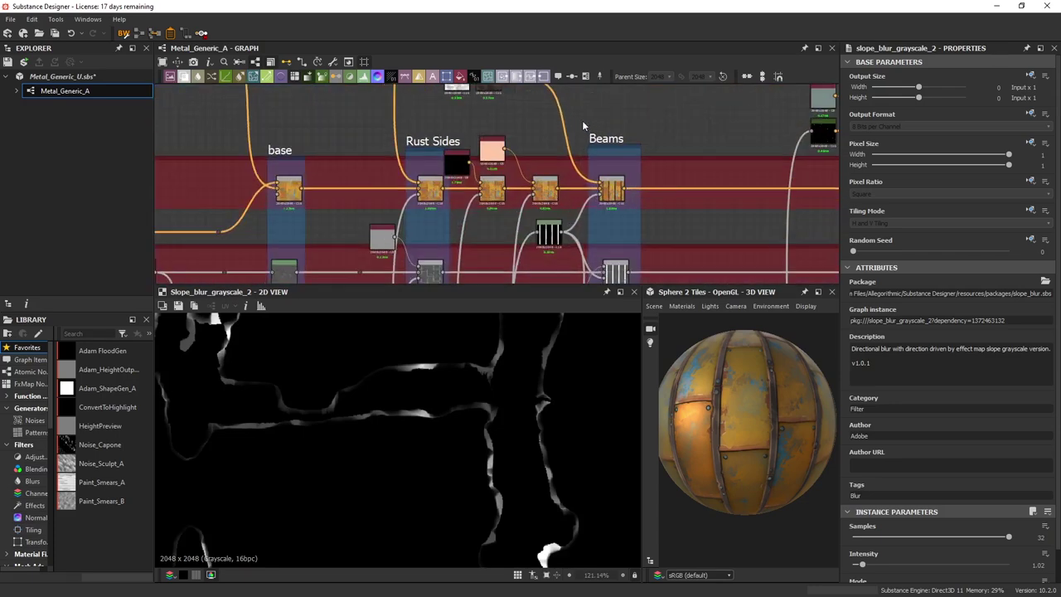
scroll(514, 183, up, 3)
click(457, 212)
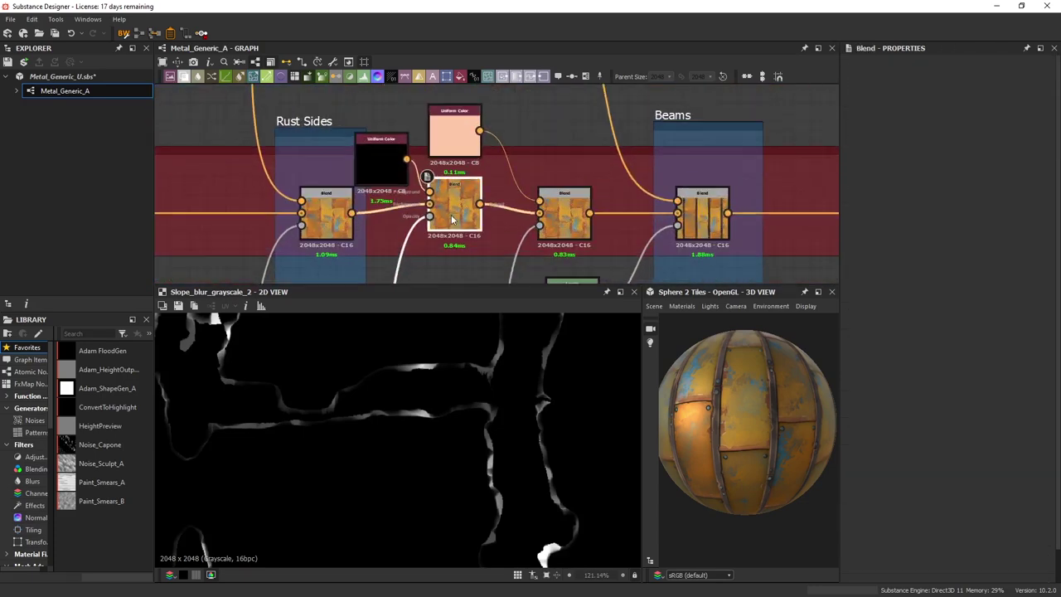
double_click(451, 219)
scroll(439, 211, up, 3)
click(438, 206)
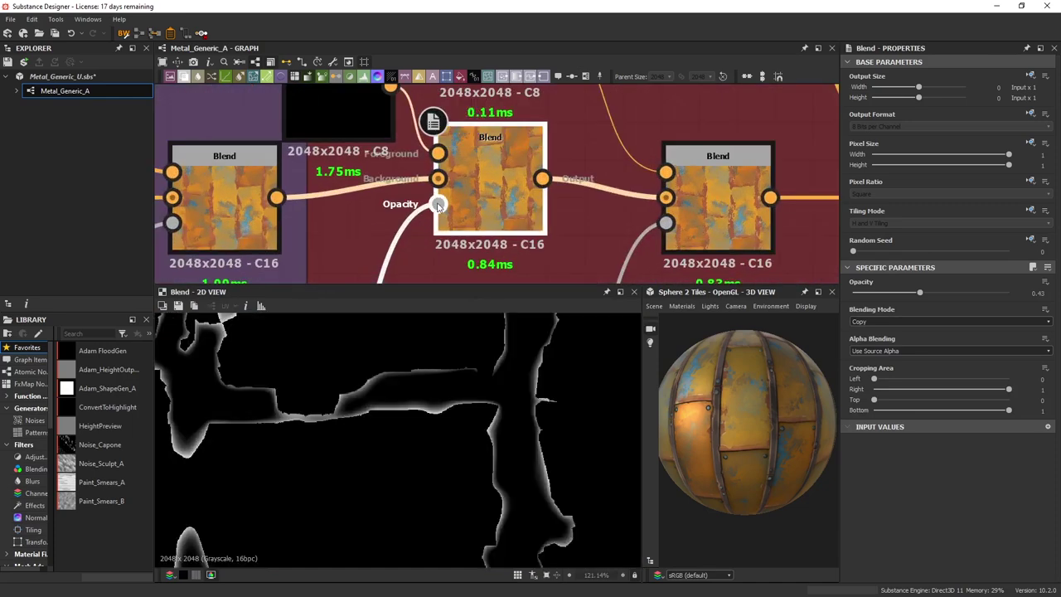
middle_drag(448, 196, 449, 248)
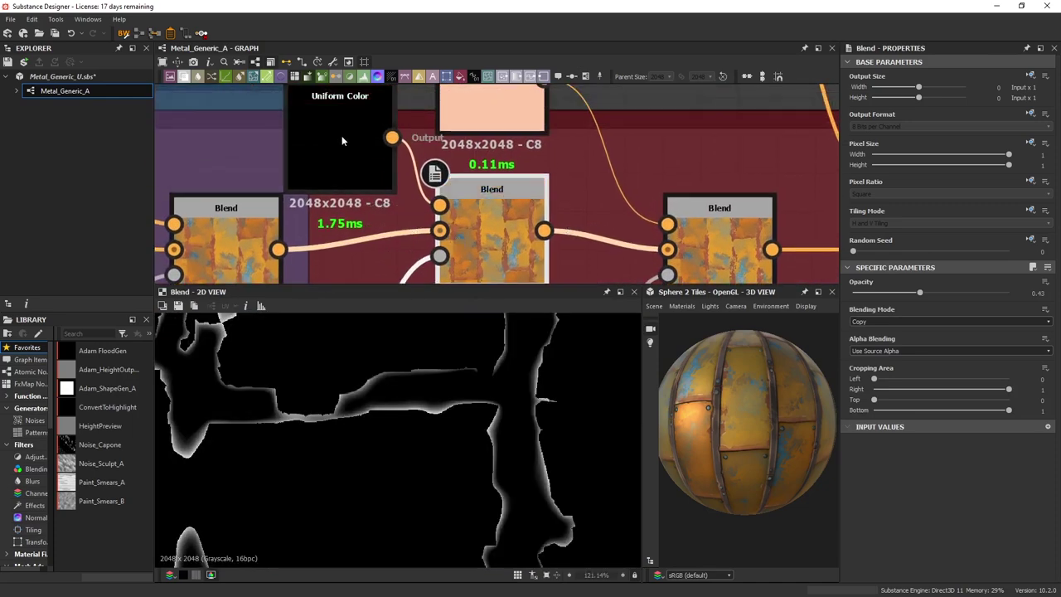
Preview the black rust-shadow Blend, test its opacity at 0.7 and 0, and restore it to 0.43.
double_click(473, 217)
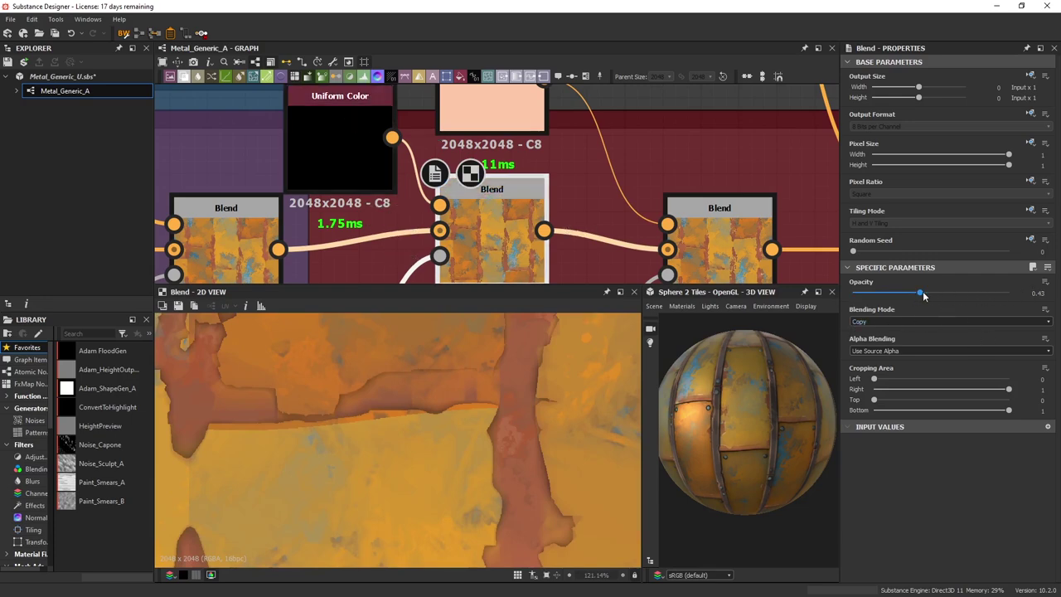
drag(919, 292, 862, 292)
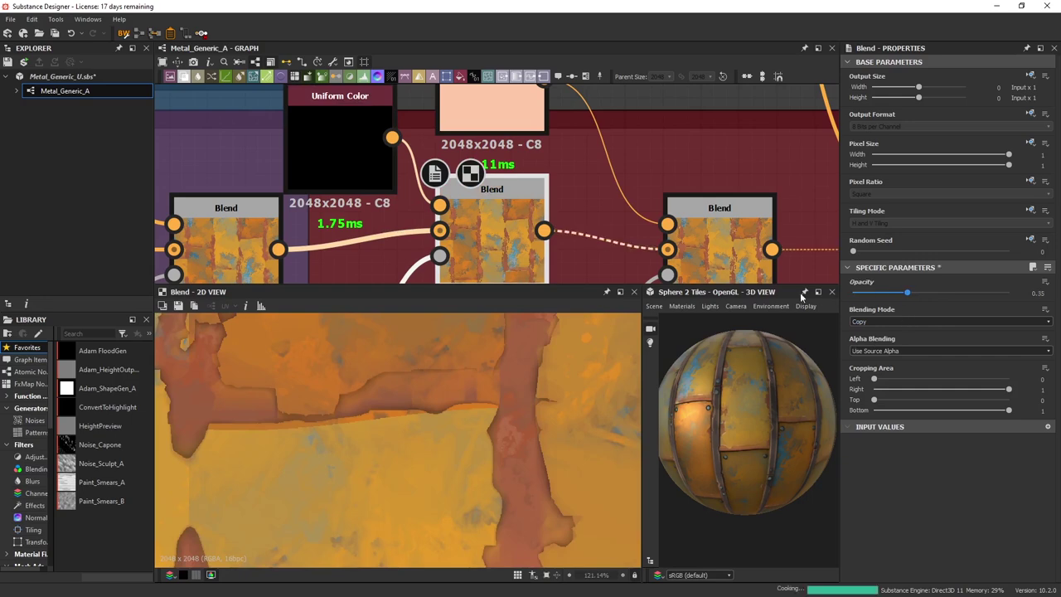
click(961, 293)
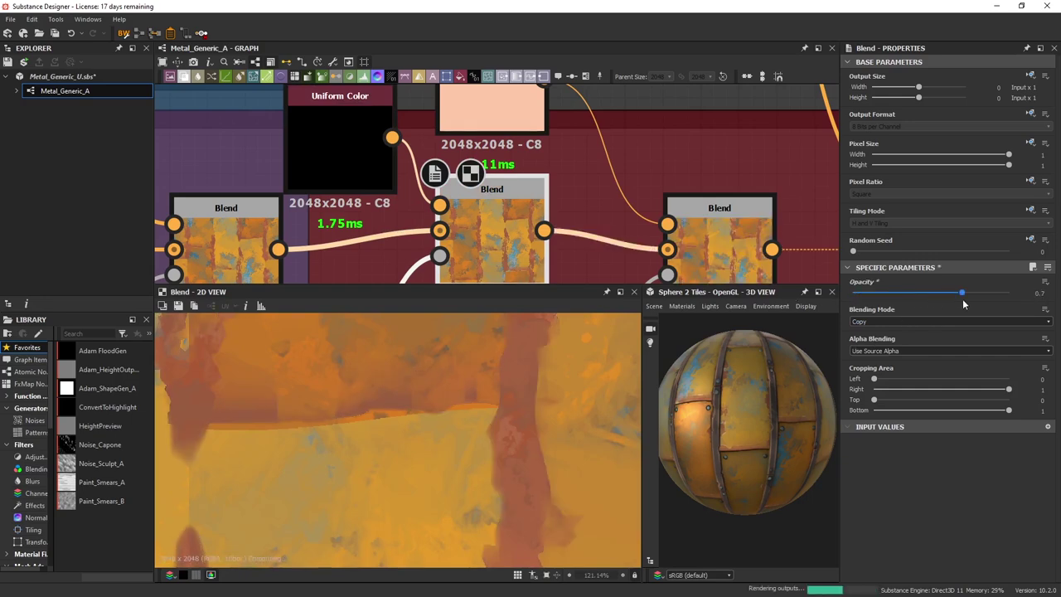
scroll(548, 404, down, 5)
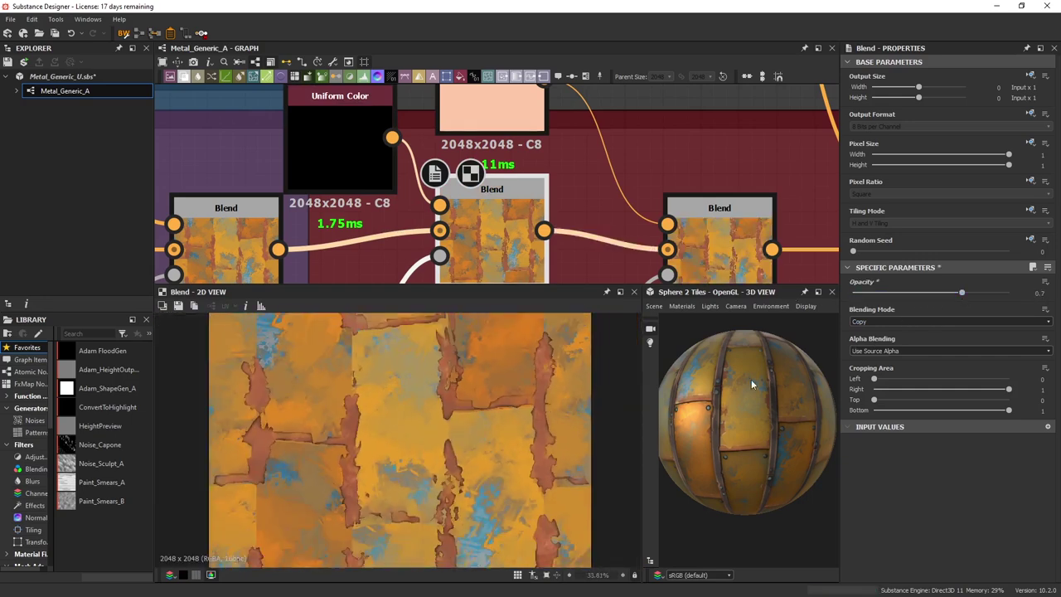
click(937, 294)
drag(898, 294, 836, 299)
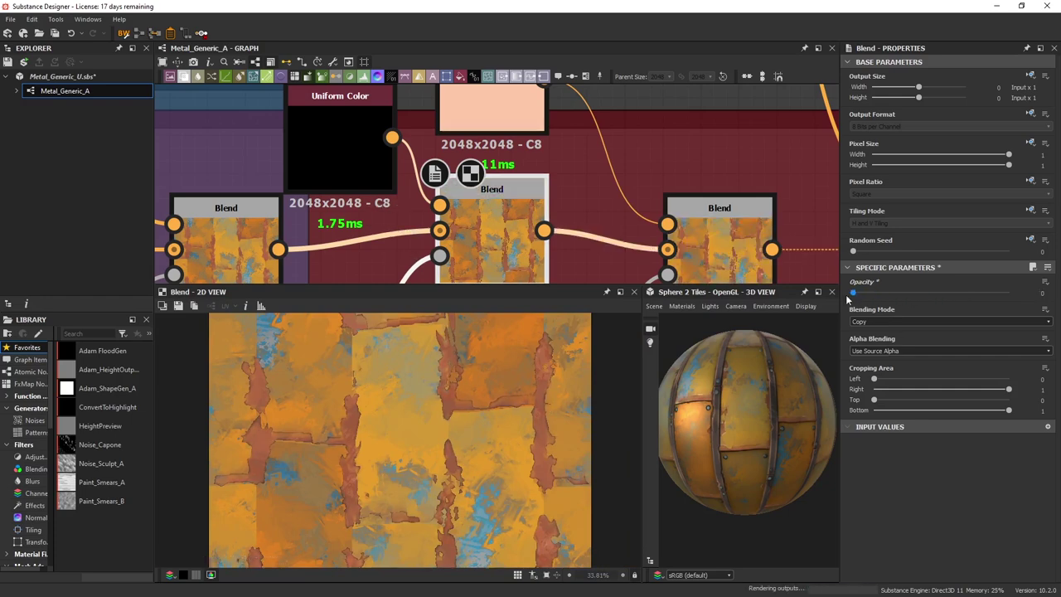
click(919, 295)
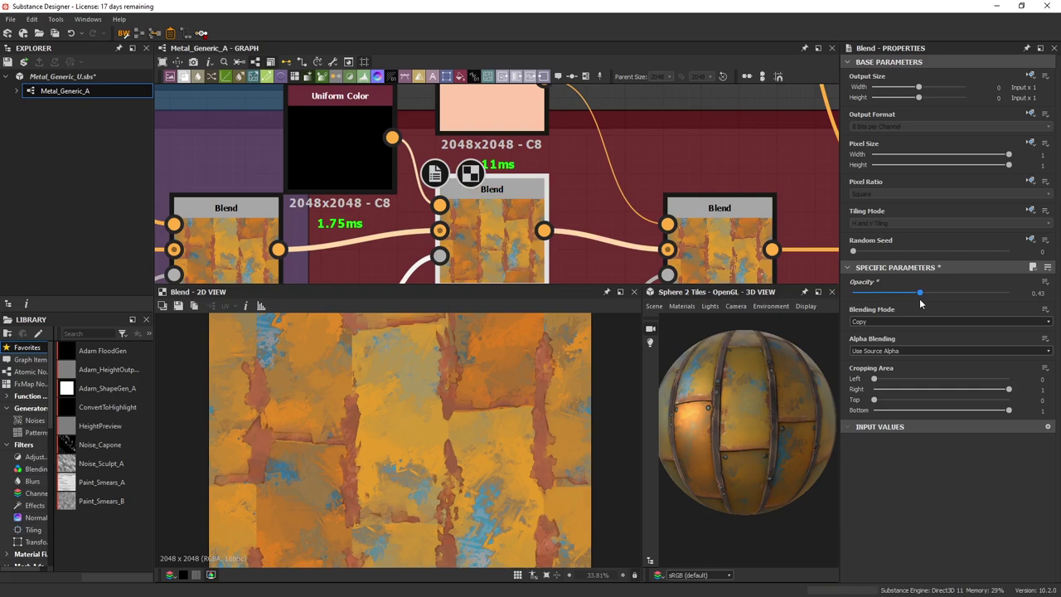
Preview the rust-highlight Blend before Beams and inspect its opacity mask and the peach Uniform Color feeding it.
click(692, 267)
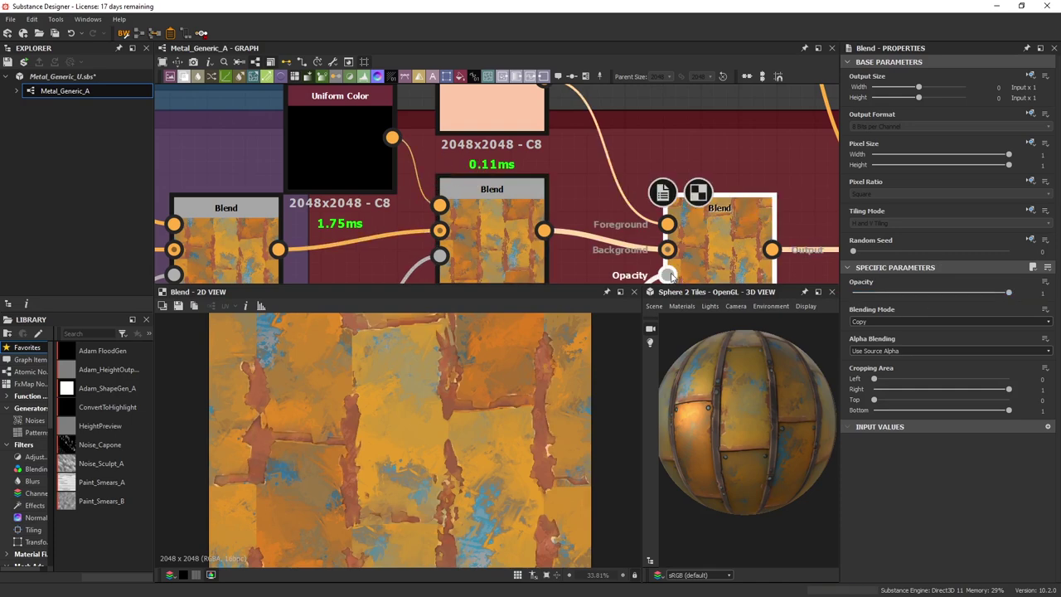
double_click(668, 275)
double_click(725, 255)
click(521, 101)
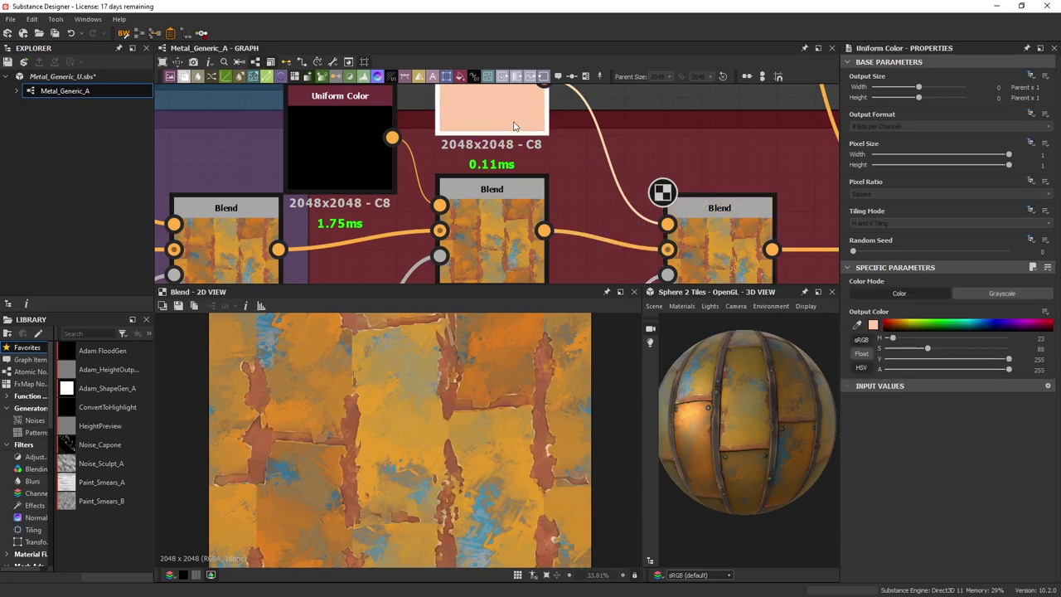
Set the rust-highlight Blend's opacity to 0.84 and check the softened highlights on the texture.
click(720, 255)
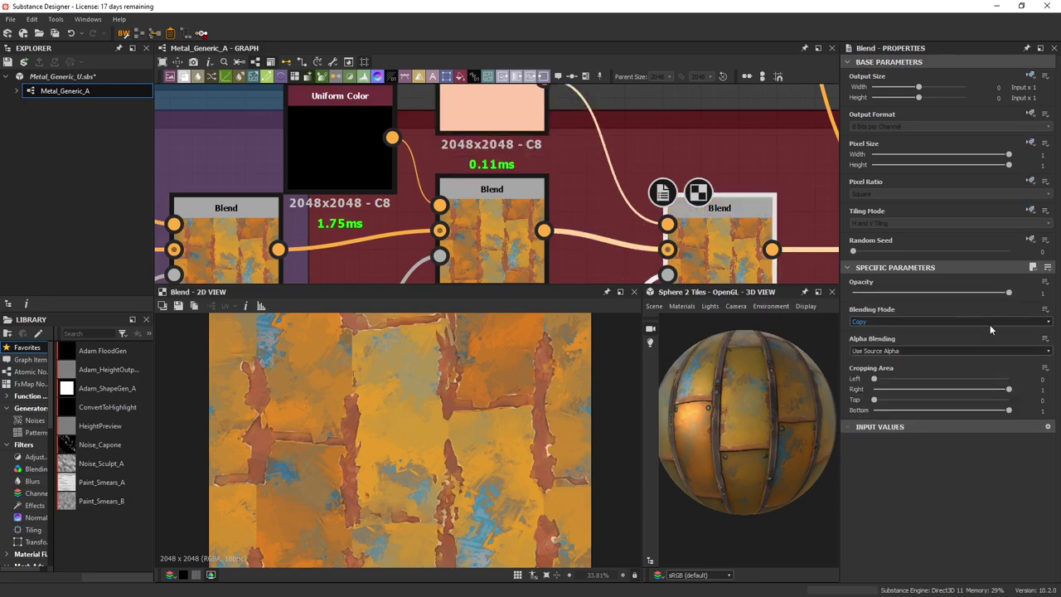
mouse_move(981, 292)
mouse_down()
mouse_move(775, 301)
mouse_move(983, 311)
mouse_up()
middle_drag(489, 444, 486, 417)
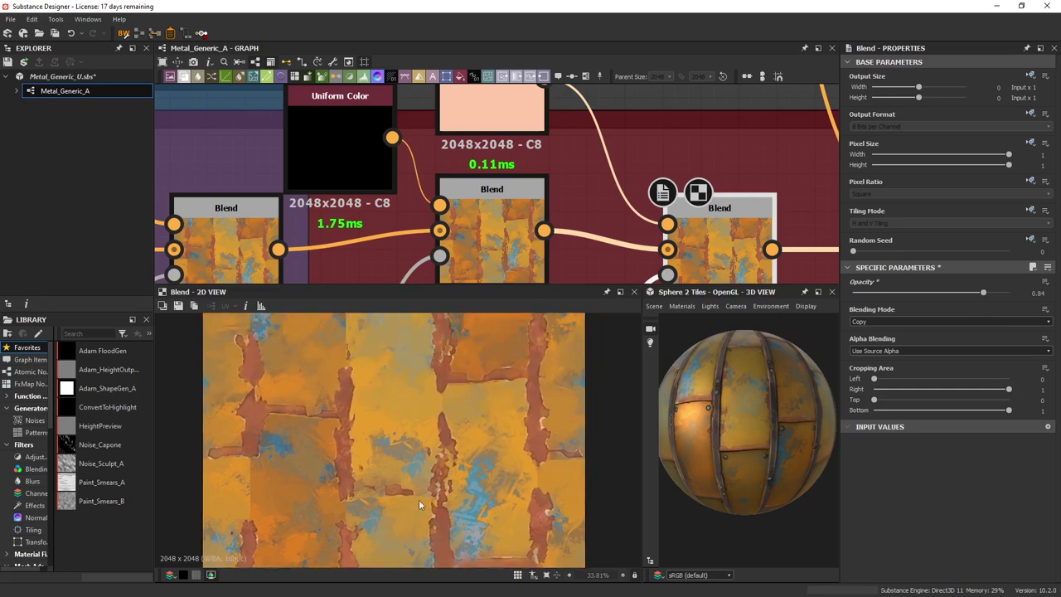
Examine the rust highlights along the seams across the rust-highlight Blend's texture and fit the whole texture in view.
middle_drag(371, 445, 471, 463)
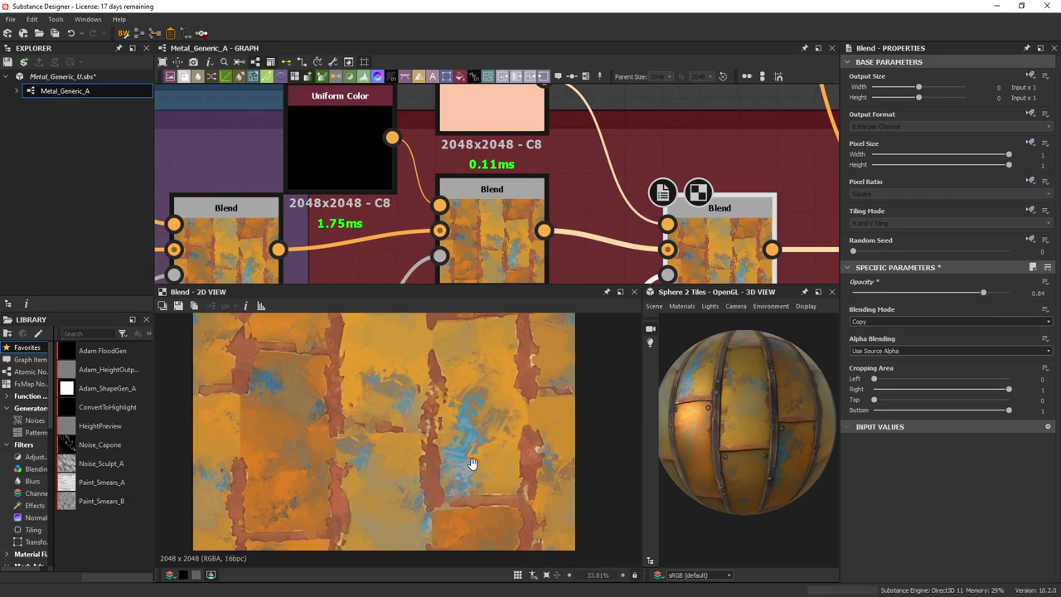
scroll(537, 484, down, 2)
scroll(537, 483, up, 3)
middle_drag(373, 450, 529, 381)
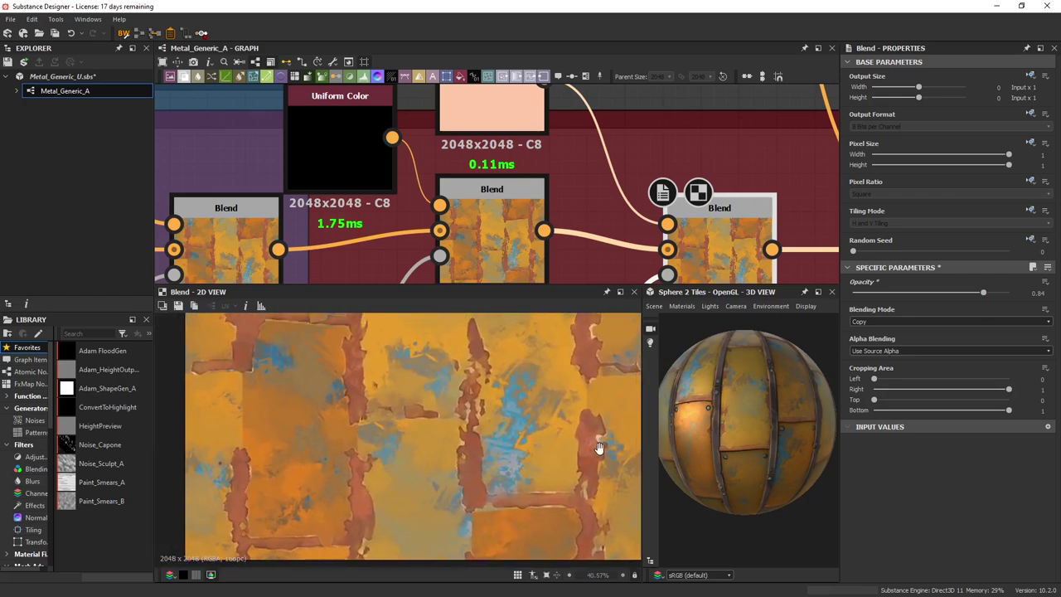
middle_drag(598, 448, 490, 471)
scroll(563, 441, up, 1)
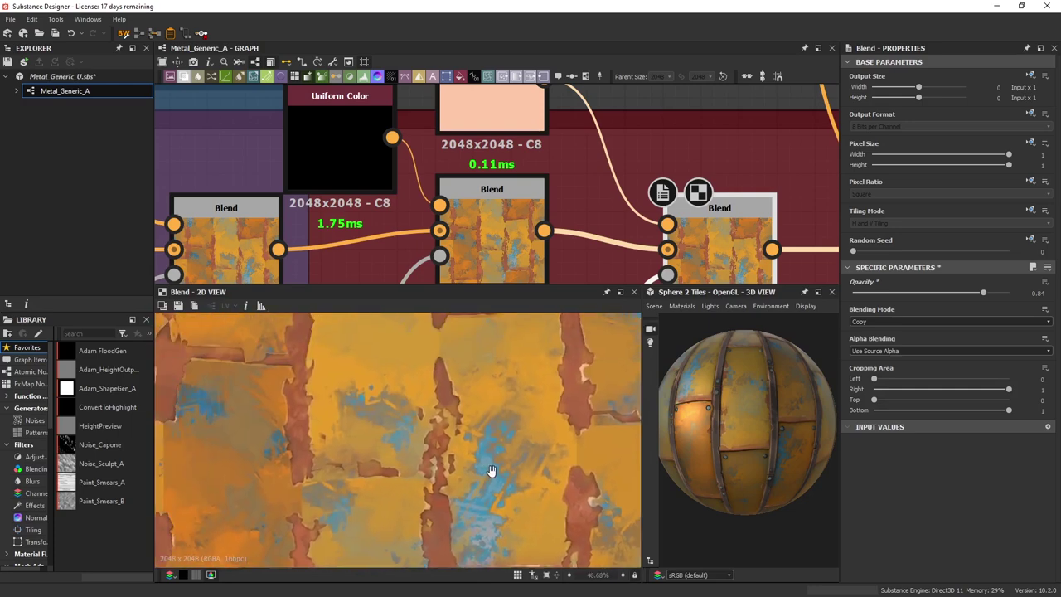
key(f)
Preview the Add (Linear Dodge) Blend after Bolts and inspect the edge highlights along the metal beams.
scroll(478, 240, down, 5)
middle_drag(731, 196, 248, 143)
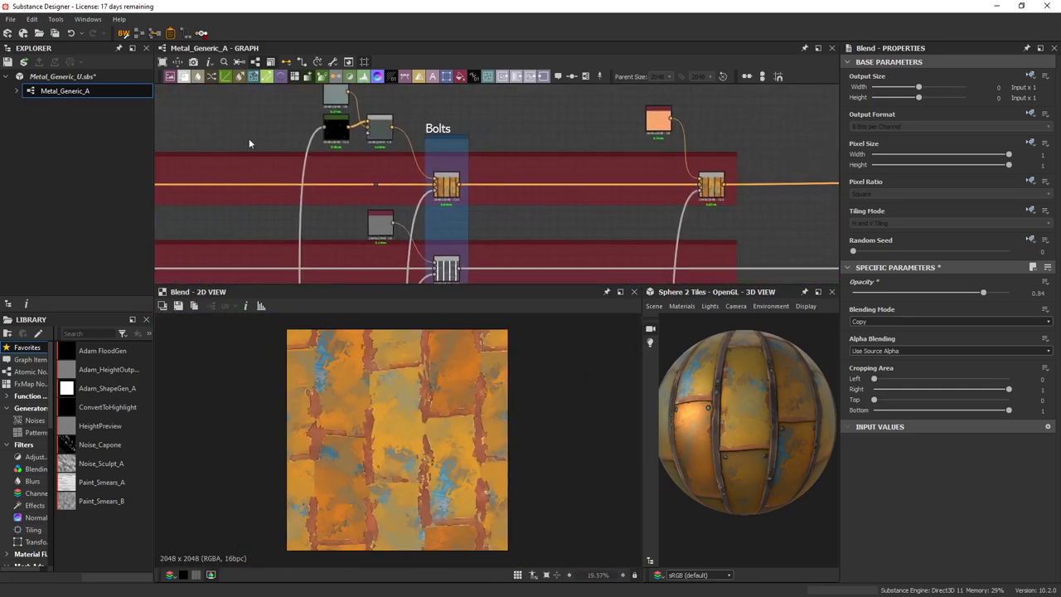
double_click(709, 185)
scroll(550, 391, up, 8)
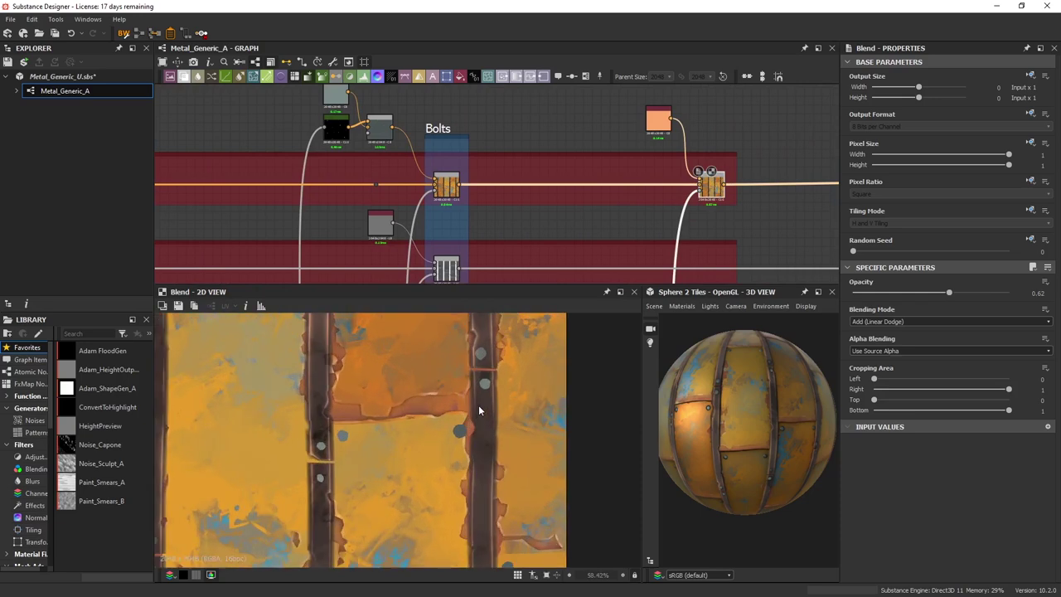
middle_drag(510, 483, 523, 349)
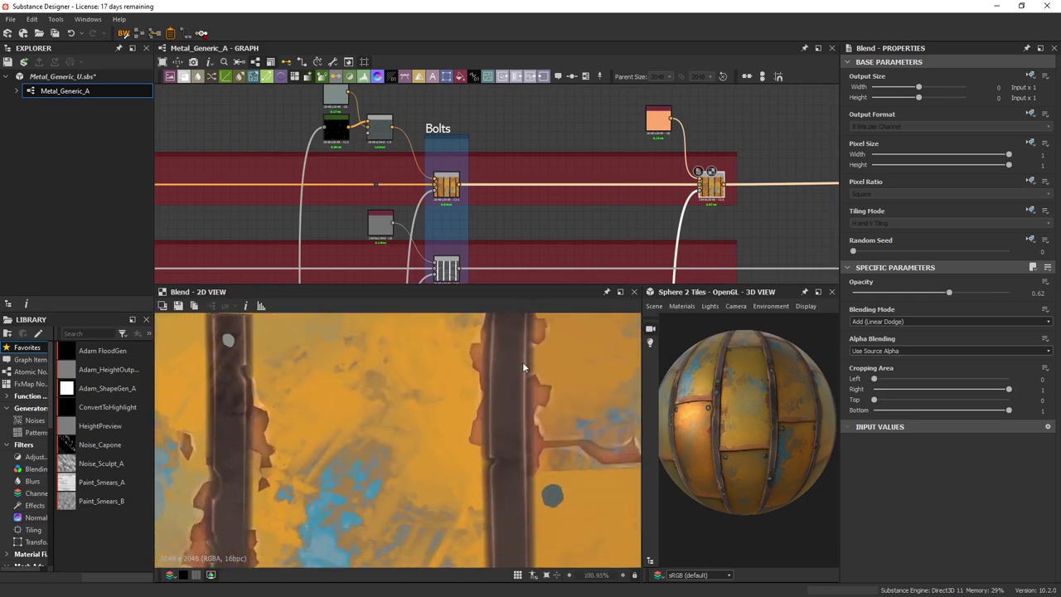
middle_drag(522, 447, 507, 501)
middle_drag(532, 367, 592, 464)
scroll(471, 447, down, 2)
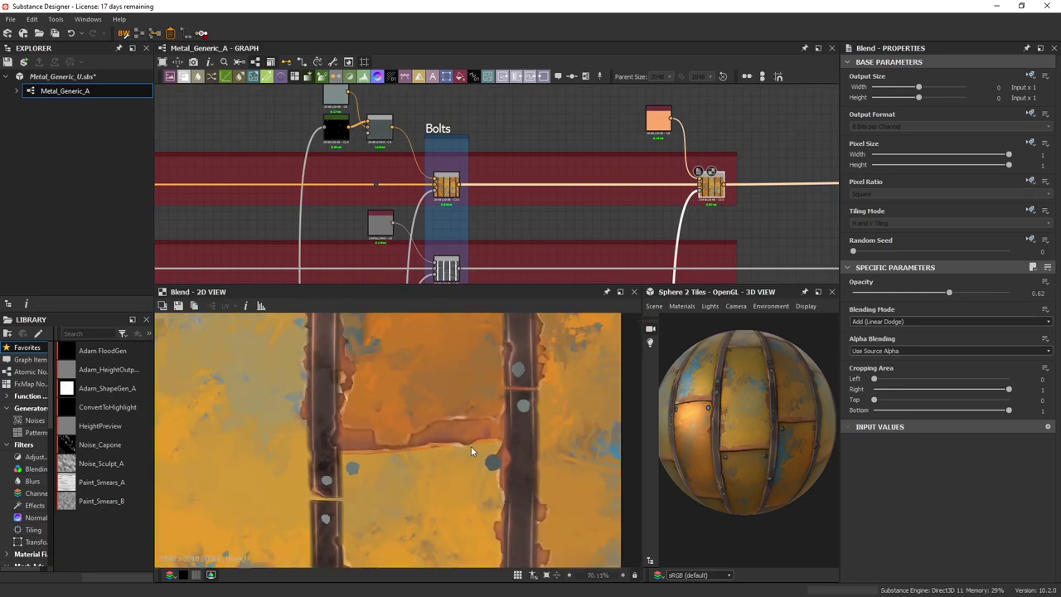
middle_drag(497, 482, 545, 380)
middle_drag(399, 440, 585, 405)
middle_drag(386, 464, 402, 350)
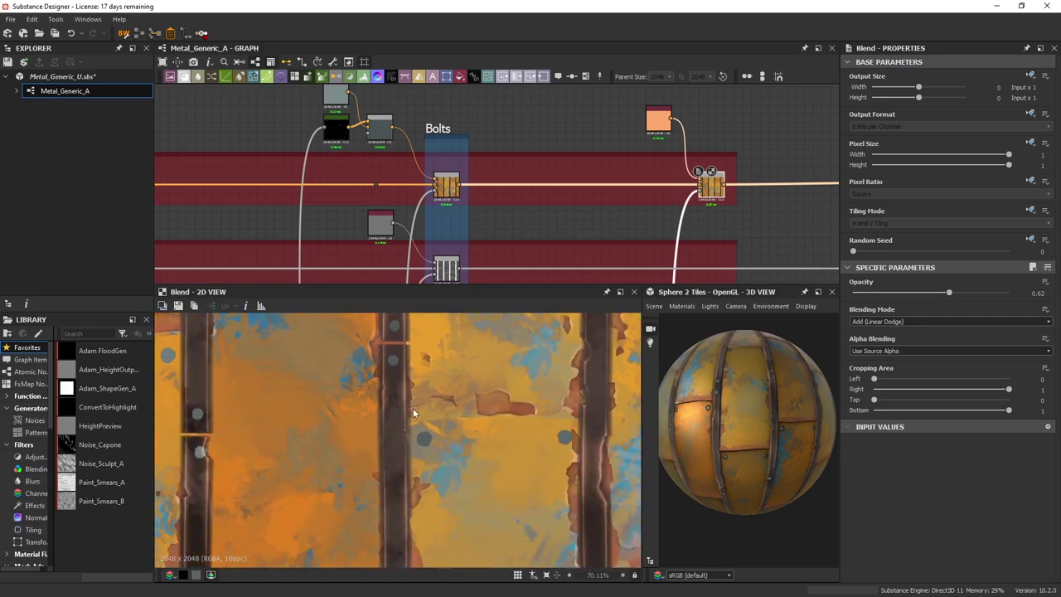
scroll(402, 411, up, 3)
middle_drag(402, 412, 407, 422)
scroll(407, 426, down, 5)
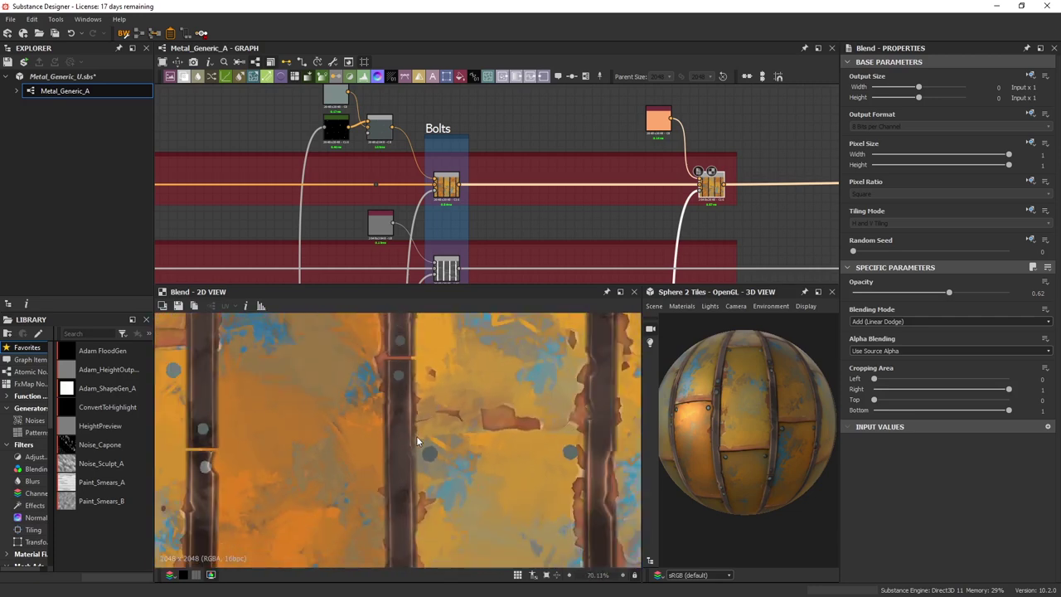
Locate the Edge Highlights frame and preview the Blend that combines Histogram Select with Gaussian Noise.
scroll(514, 175, down, 5)
middle_drag(495, 270, 576, 186)
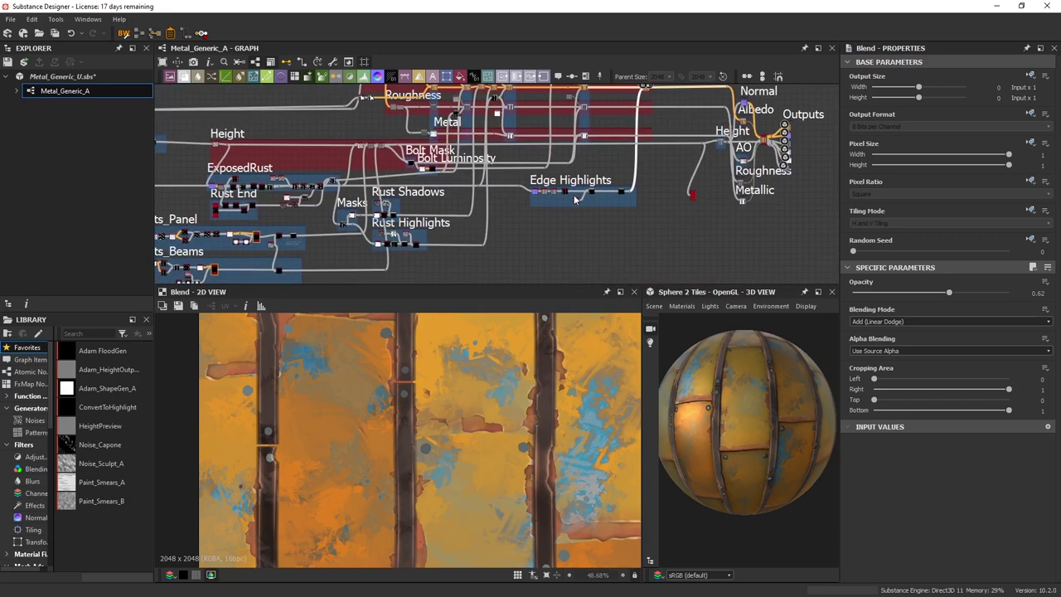
scroll(570, 191, up, 3)
scroll(588, 205, up, 8)
scroll(530, 236, up, 2)
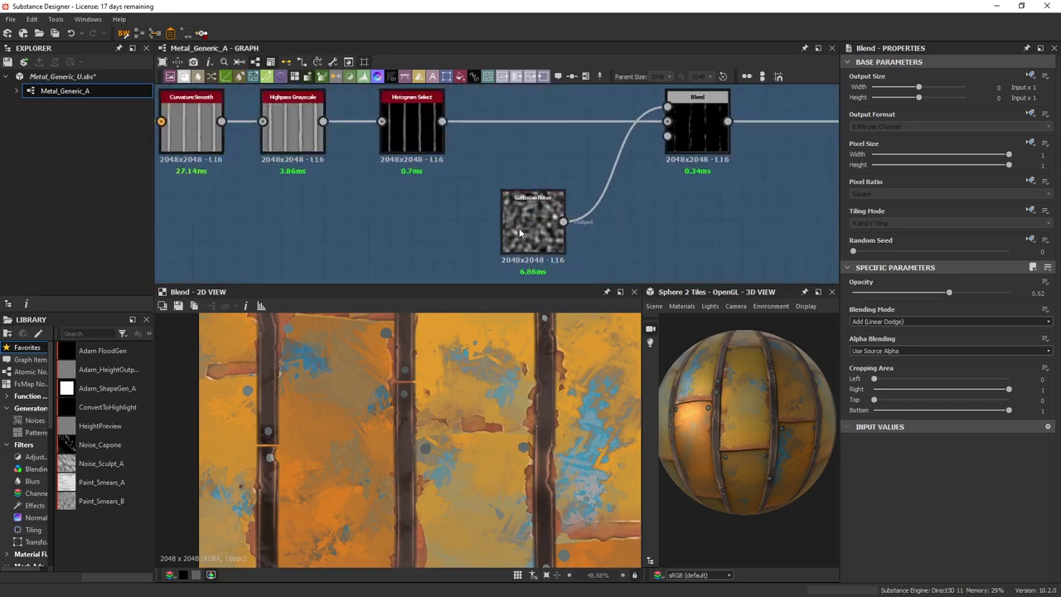
double_click(700, 131)
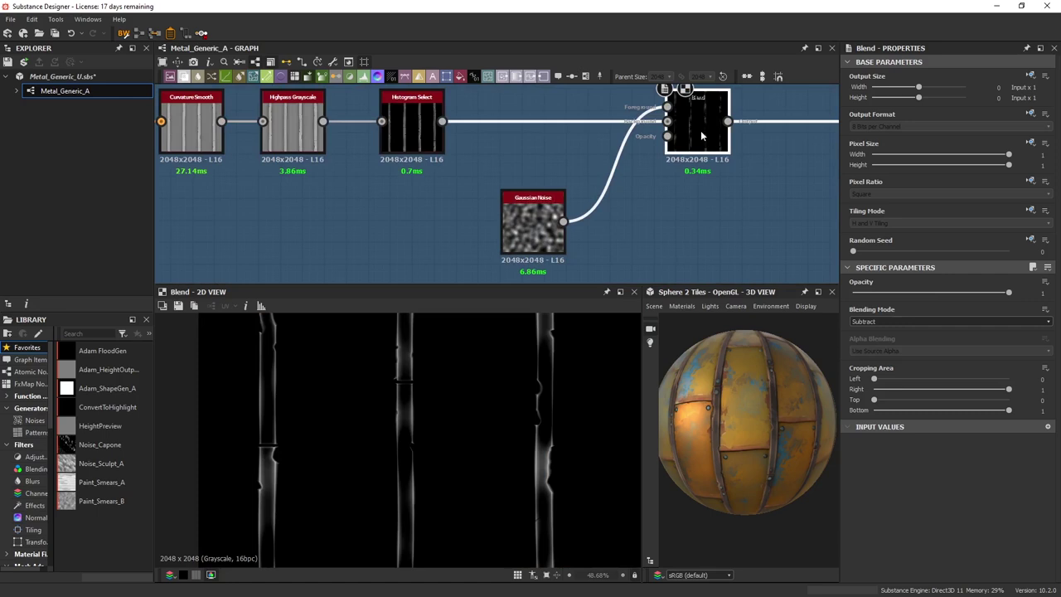
Preview the Height to Normal World Units, Curvature Smooth and Highpass Grayscale nodes at the start of Edge Highlights.
middle_drag(338, 167, 541, 246)
double_click(296, 200)
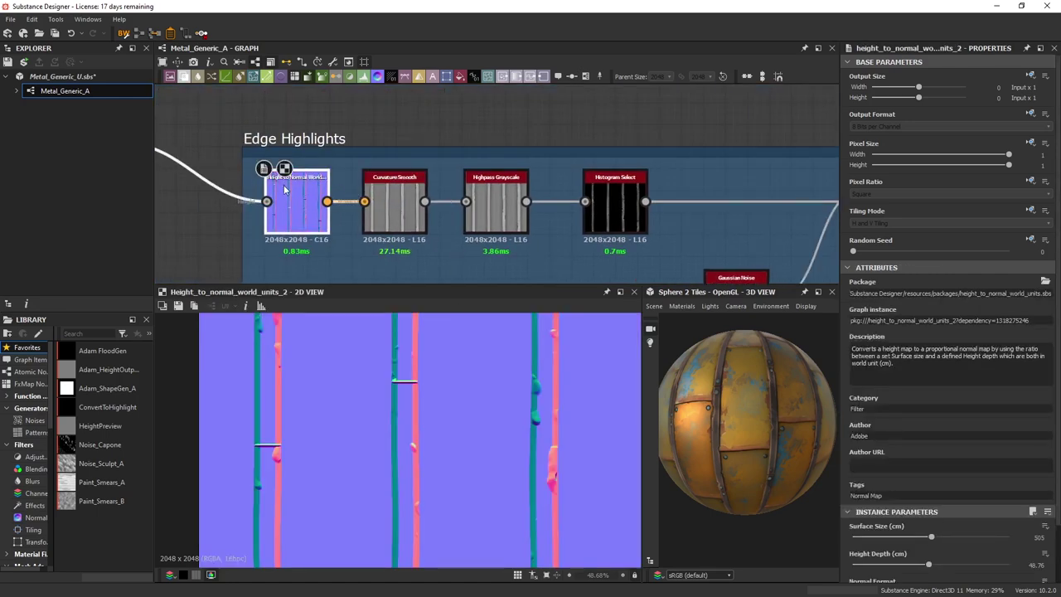
double_click(394, 203)
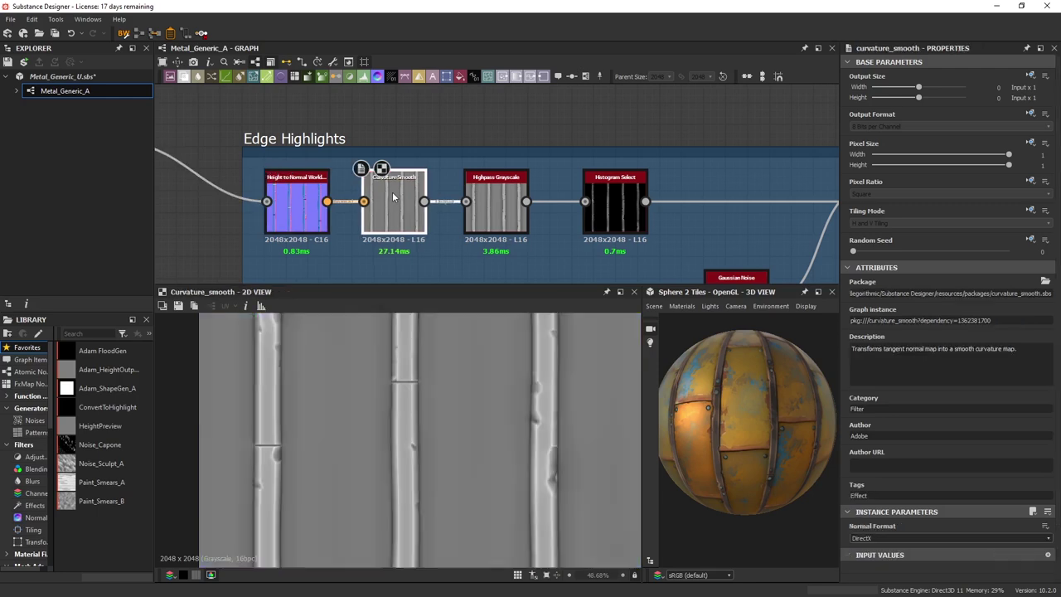
double_click(494, 207)
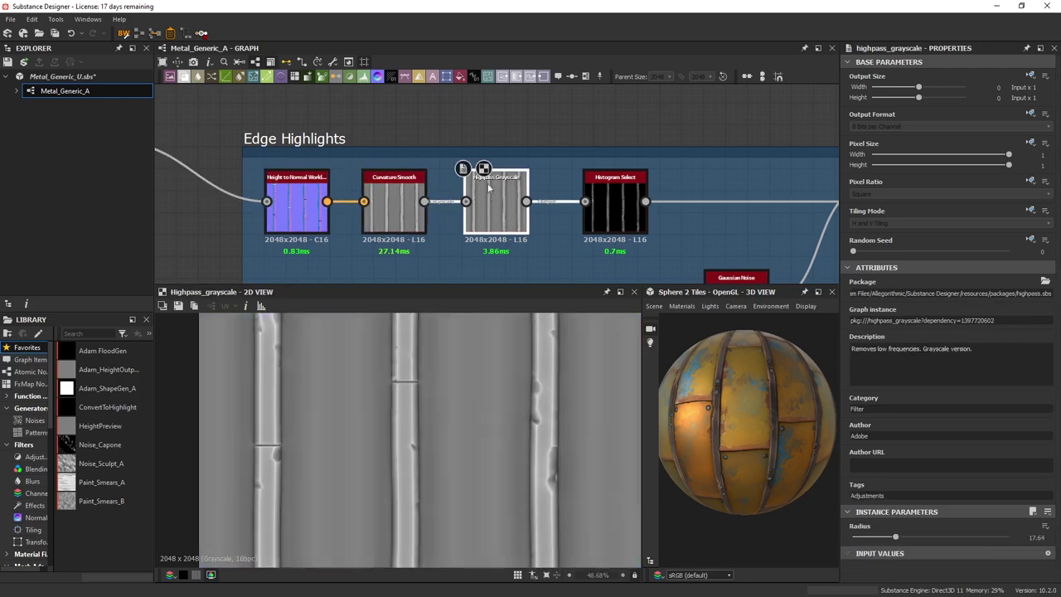
Try a lower Radius on the Highpass Grayscale node and undo the change.
click(876, 537)
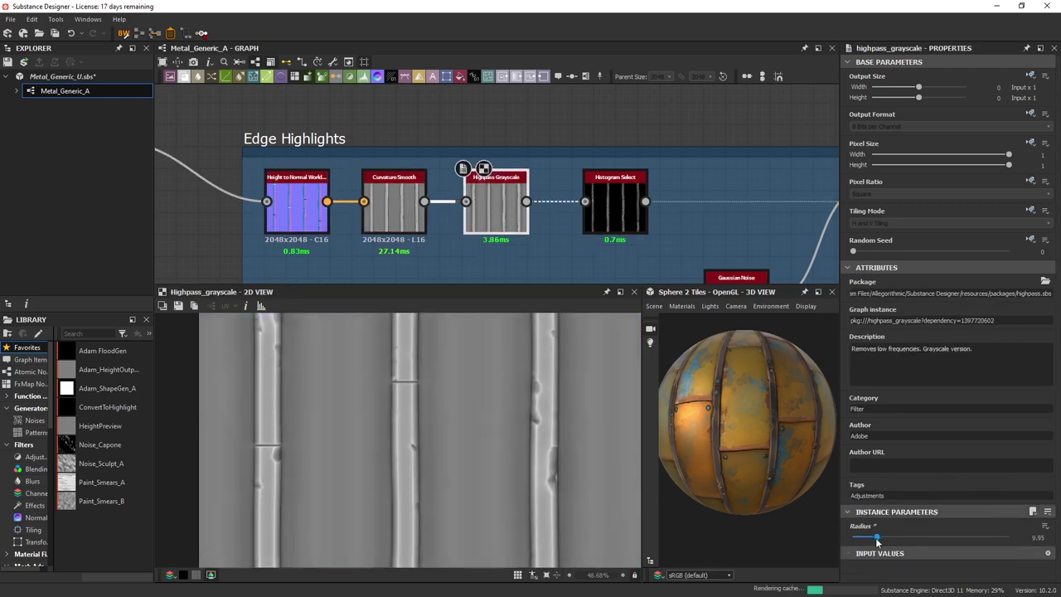
drag(875, 538, 867, 539)
key(ctrl+z)
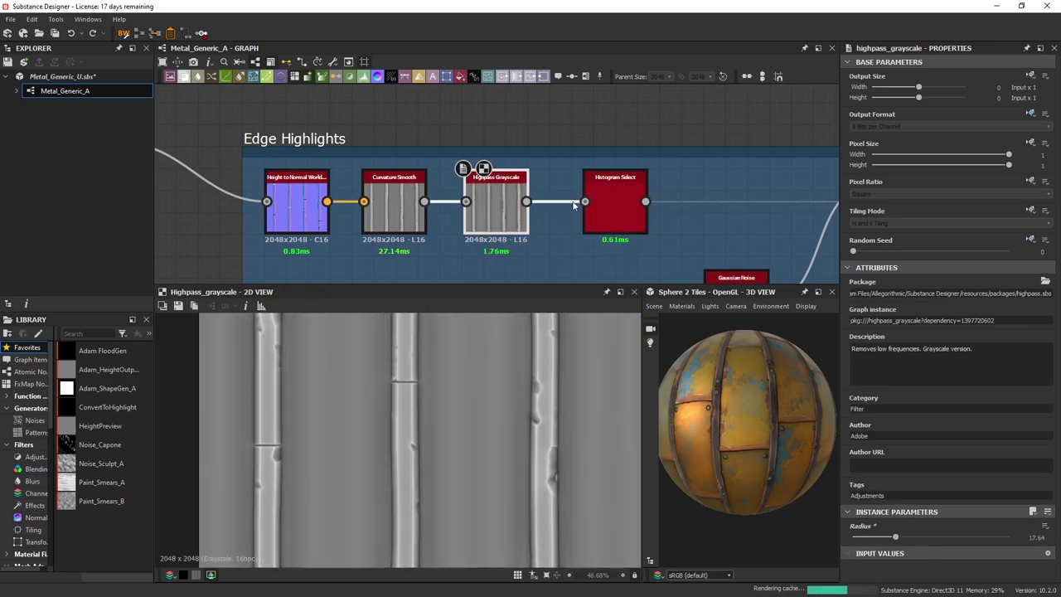
Preview the Histogram Select node and inspect the beam edge lines it isolates.
middle_drag(609, 216, 331, 169)
click(352, 161)
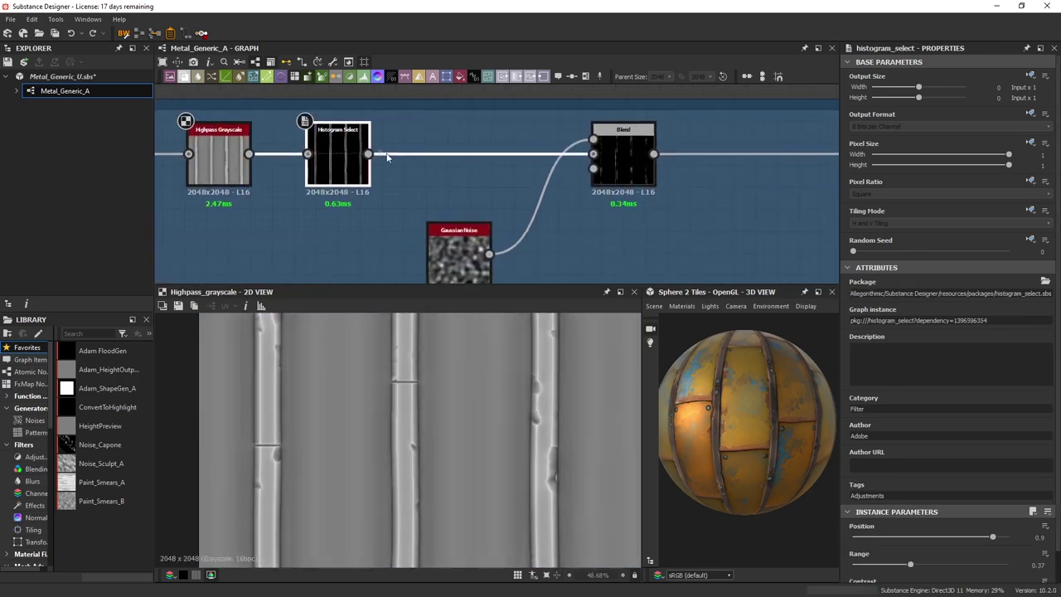
double_click(340, 155)
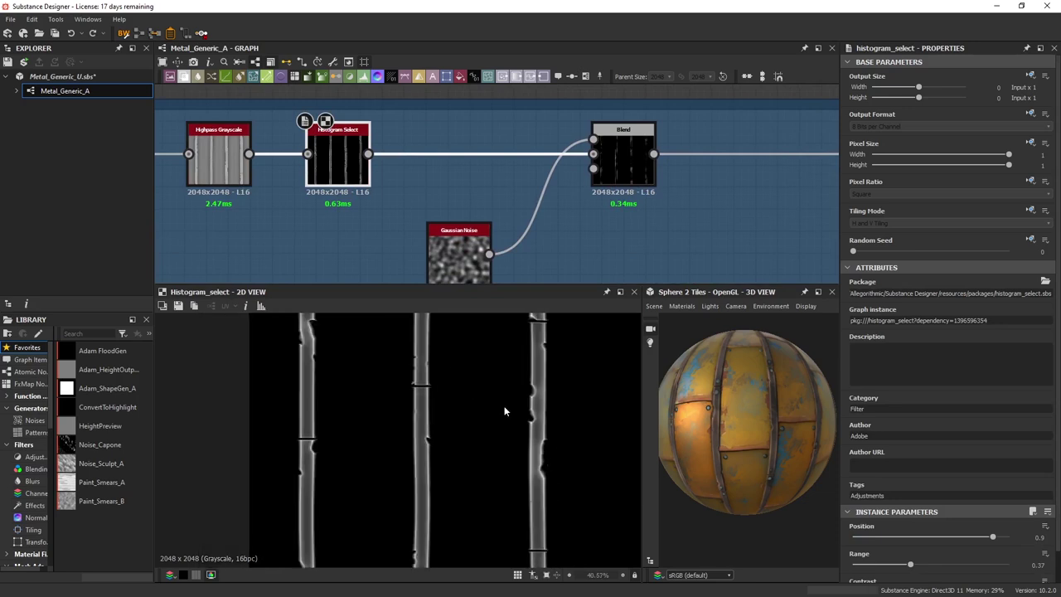
scroll(507, 412, down, 2)
scroll(549, 407, up, 3)
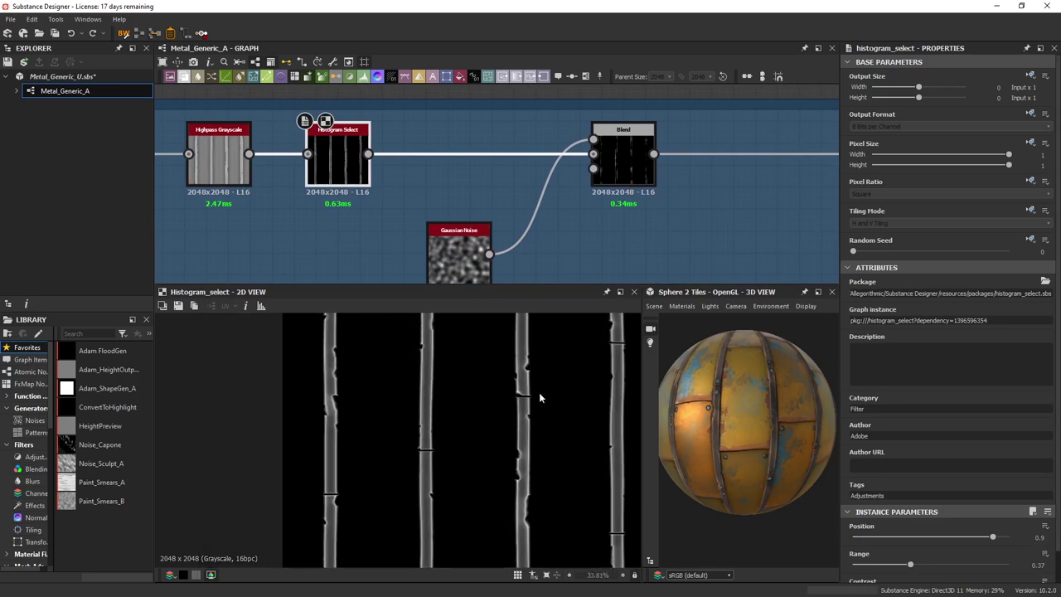
Preview the Subtract Blend fed by Gaussian Noise and check the edge mask around a beam joint.
middle_drag(748, 154, 655, 137)
double_click(532, 147)
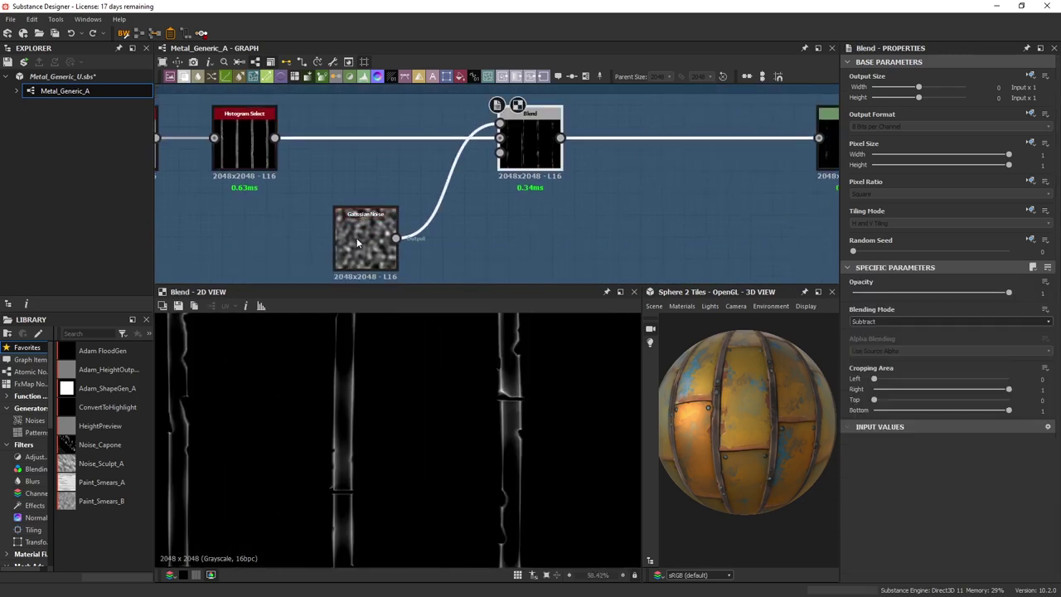
scroll(522, 429, up, 1)
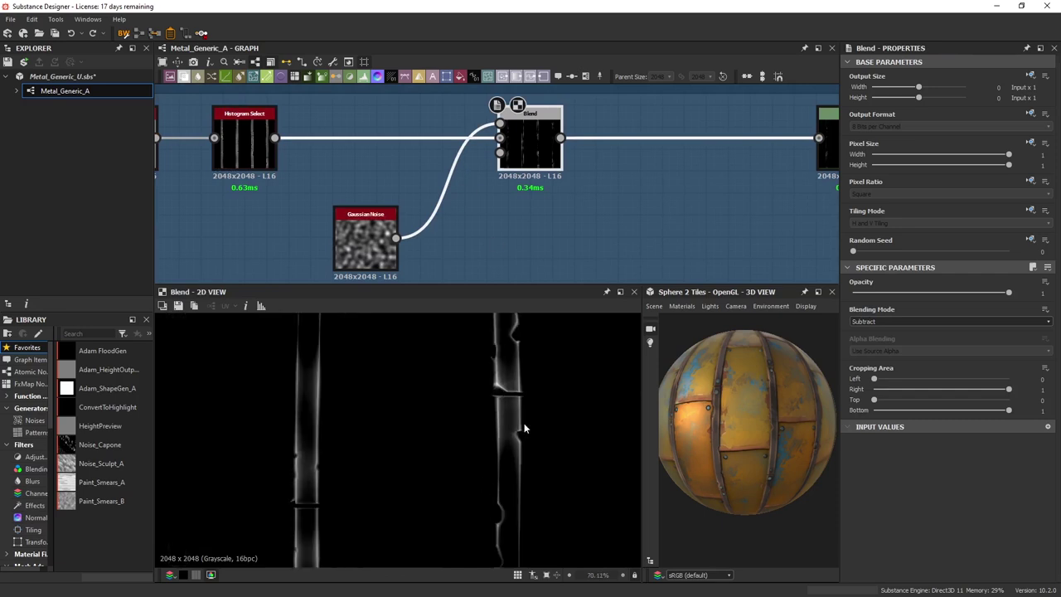
scroll(522, 429, up, 3)
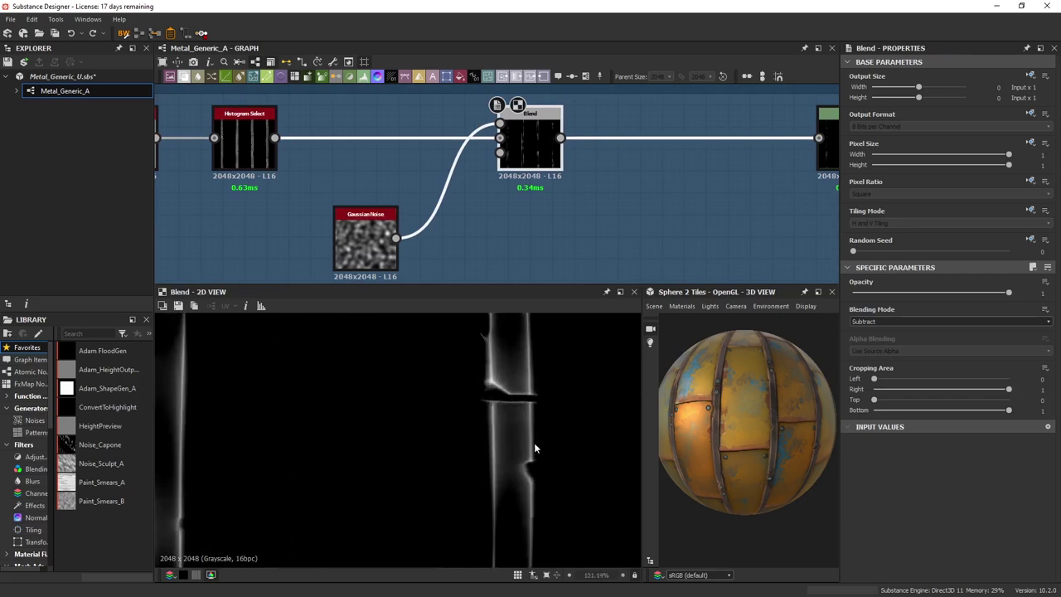
middle_drag(539, 455, 536, 482)
scroll(495, 367, down, 3)
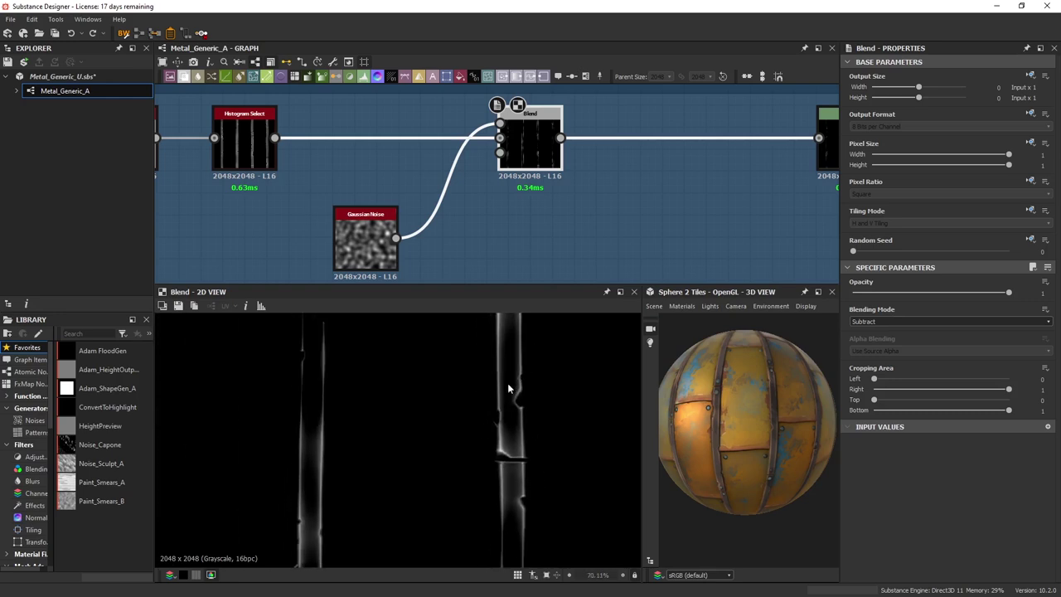
Examine how the subtracted noise breaks up and fades the edge lines along the different beams.
scroll(427, 454, up, 2)
middle_drag(375, 456, 451, 365)
middle_drag(371, 339, 381, 445)
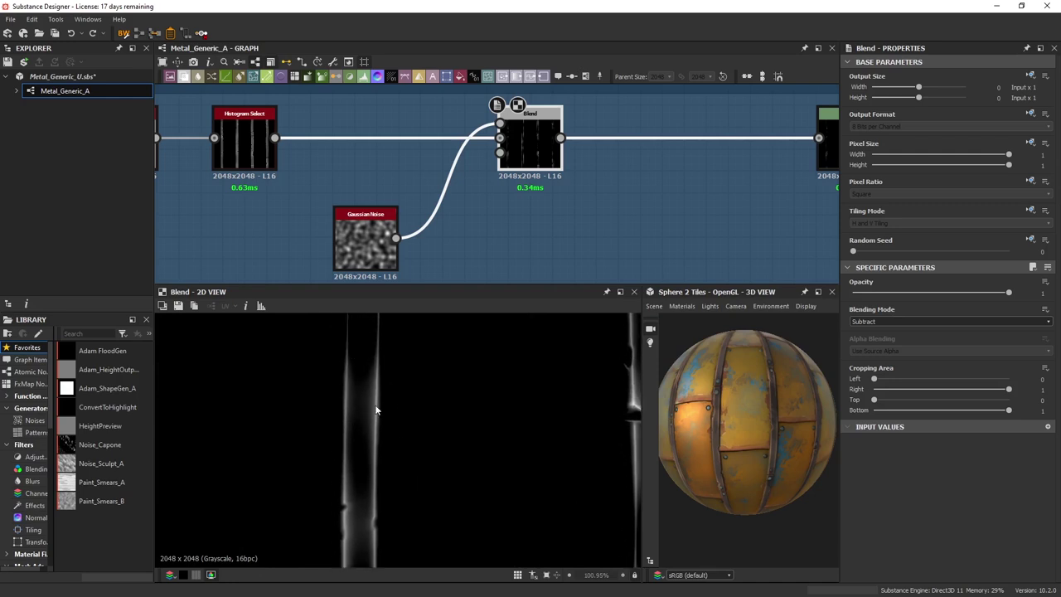
scroll(429, 518, down, 3)
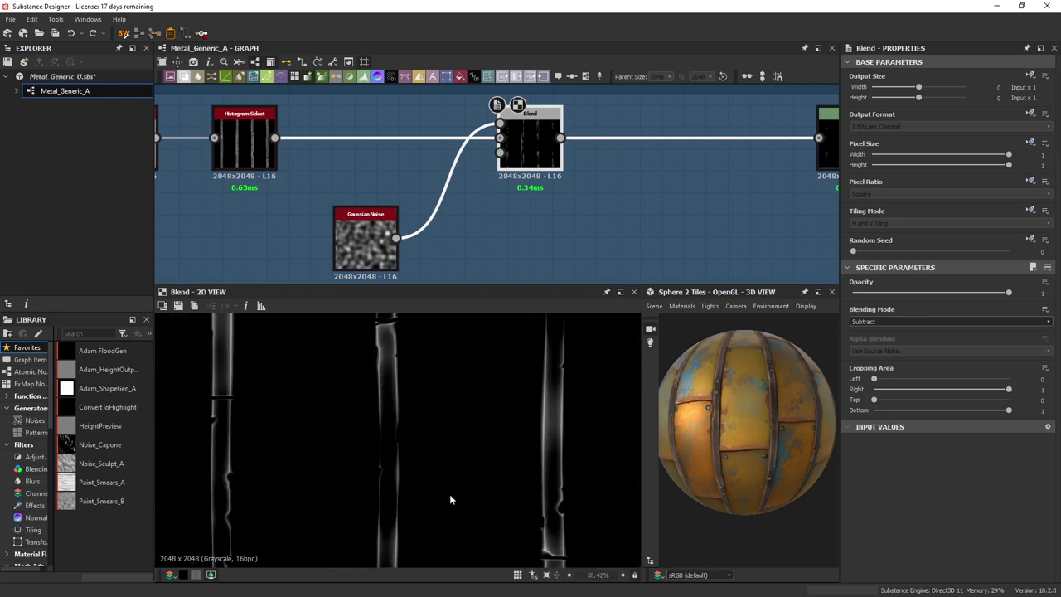
middle_drag(522, 432, 636, 286)
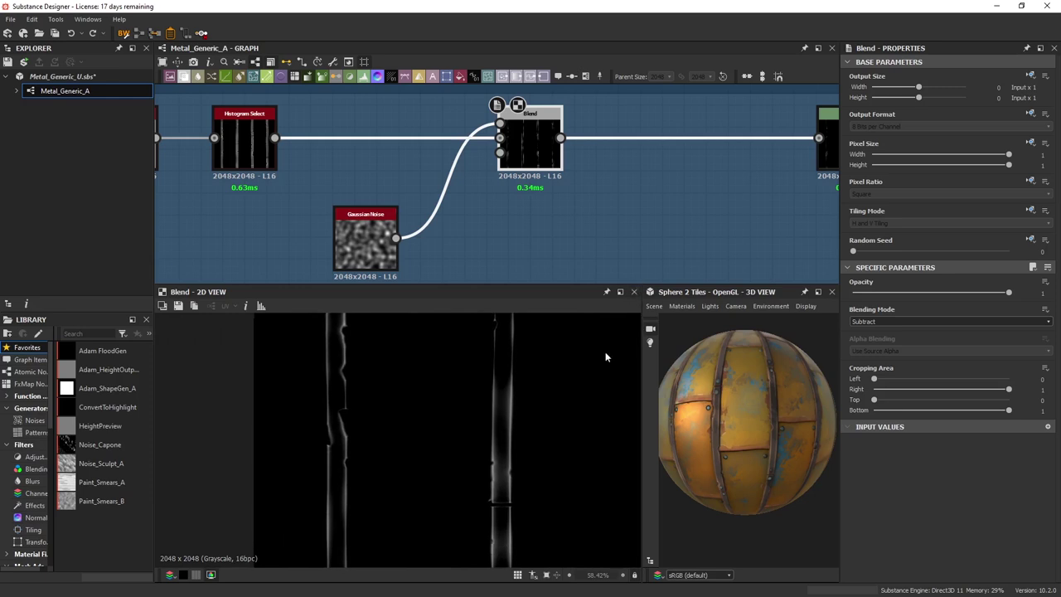
scroll(438, 473, up, 1)
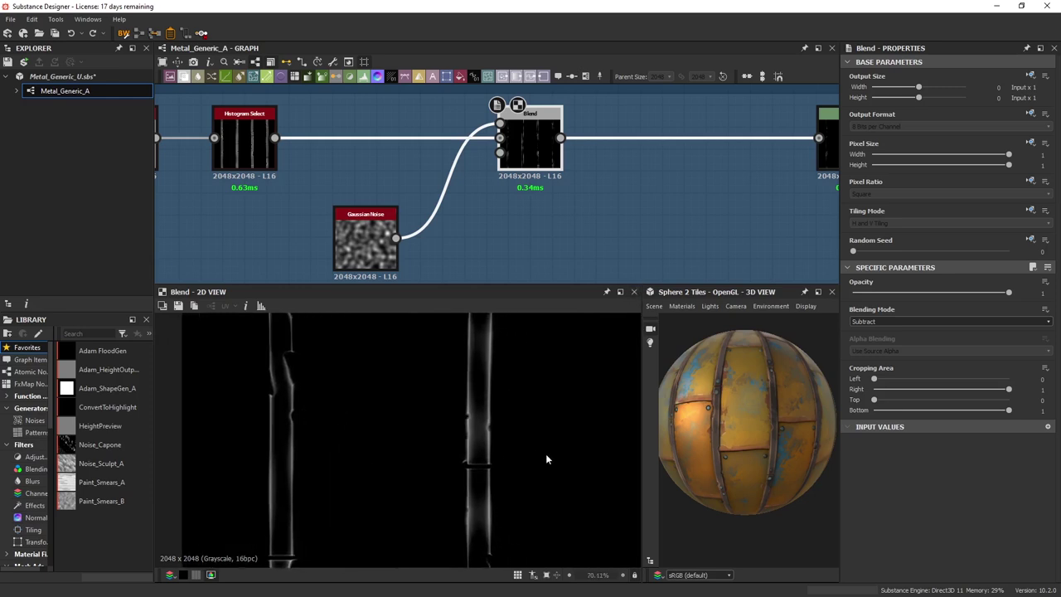
middle_drag(545, 458, 444, 420)
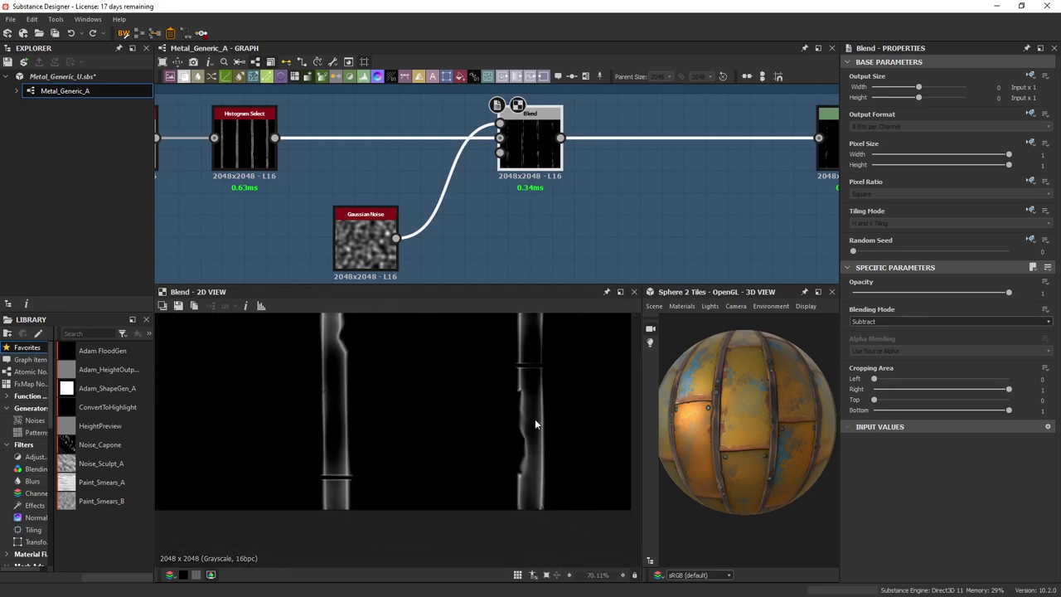
middle_drag(534, 424, 517, 533)
scroll(527, 524, up, 3)
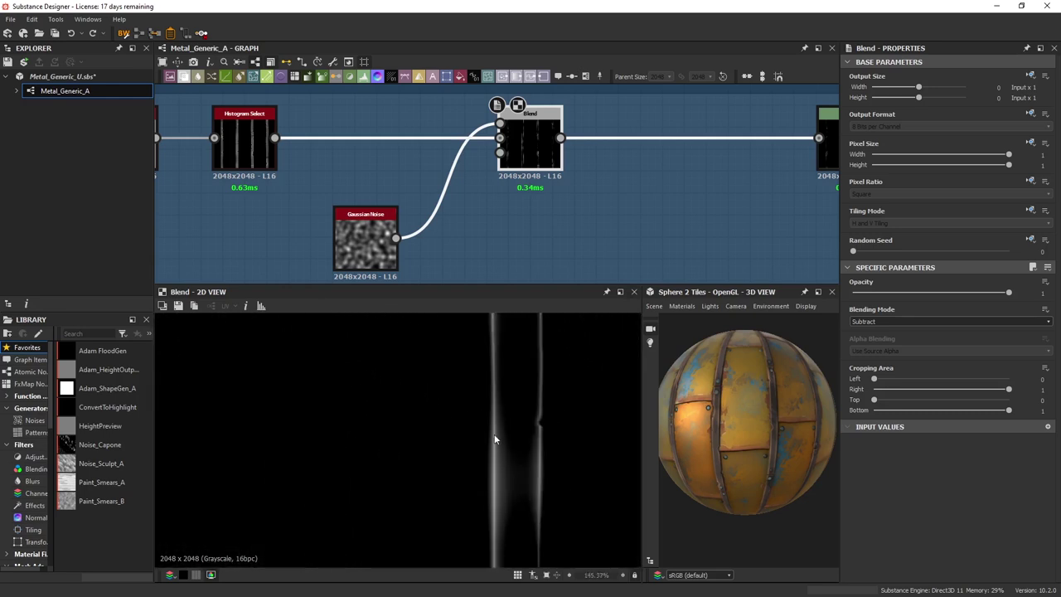
scroll(474, 466, down, 3)
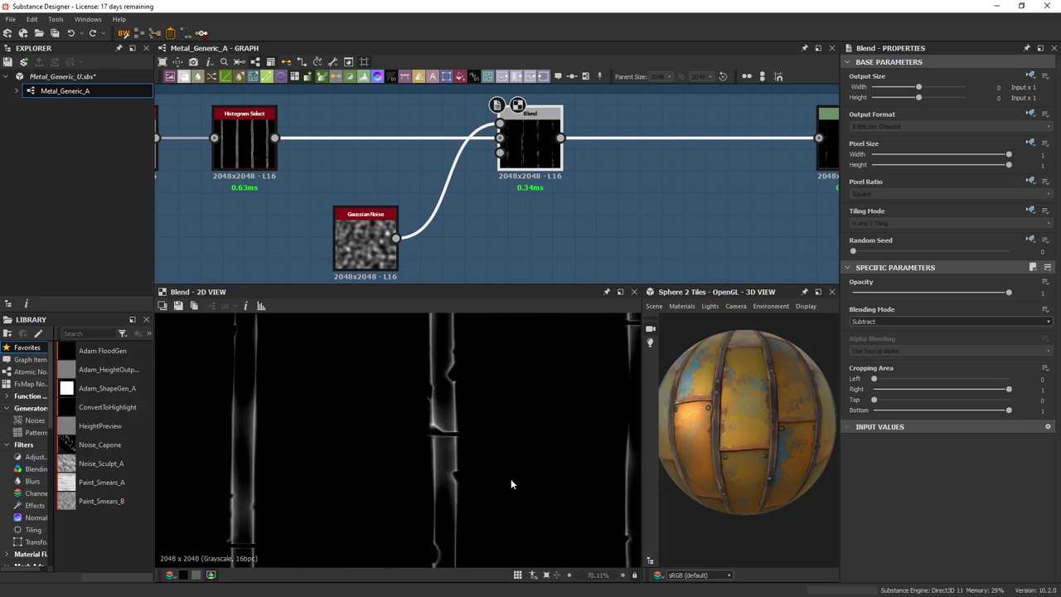
Preview the Levels node at the end of Edge Highlights and inspect its beam edge lines up close.
scroll(630, 157, down, 3)
double_click(703, 141)
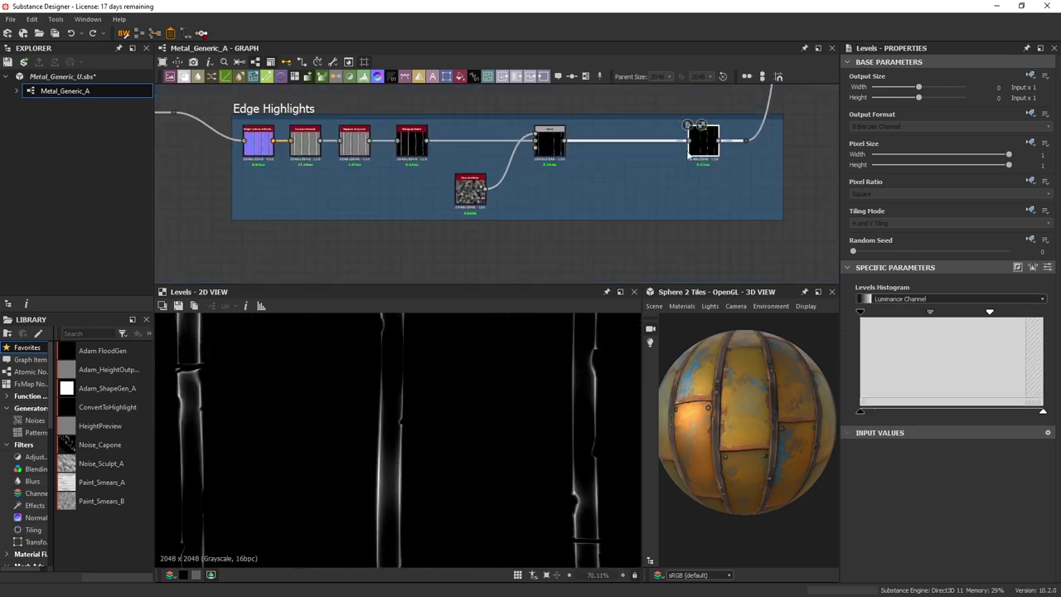
scroll(559, 459, up, 2)
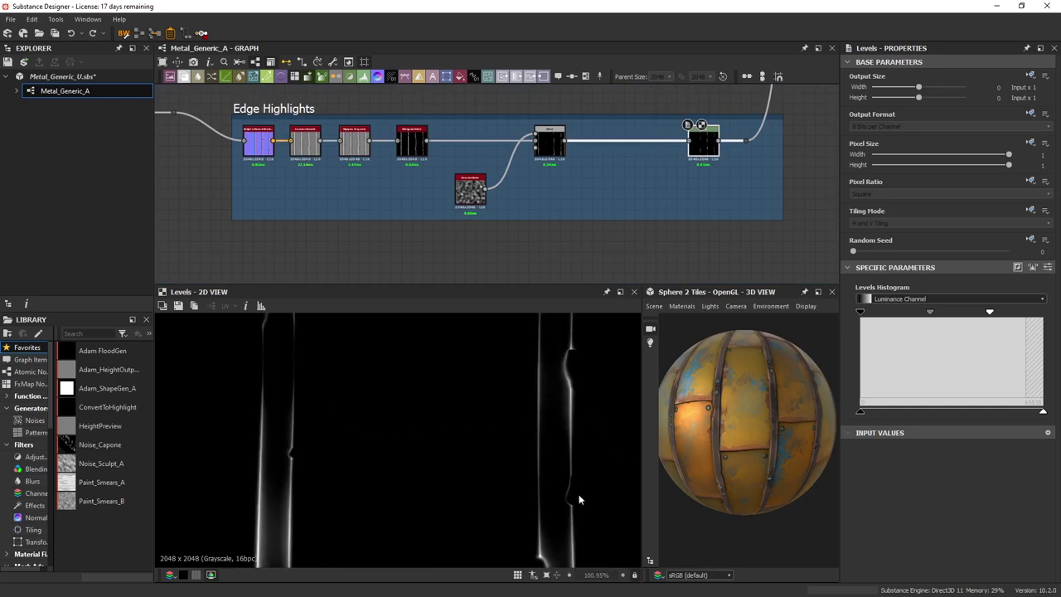
scroll(572, 377, up, 3)
scroll(542, 390, up, 4)
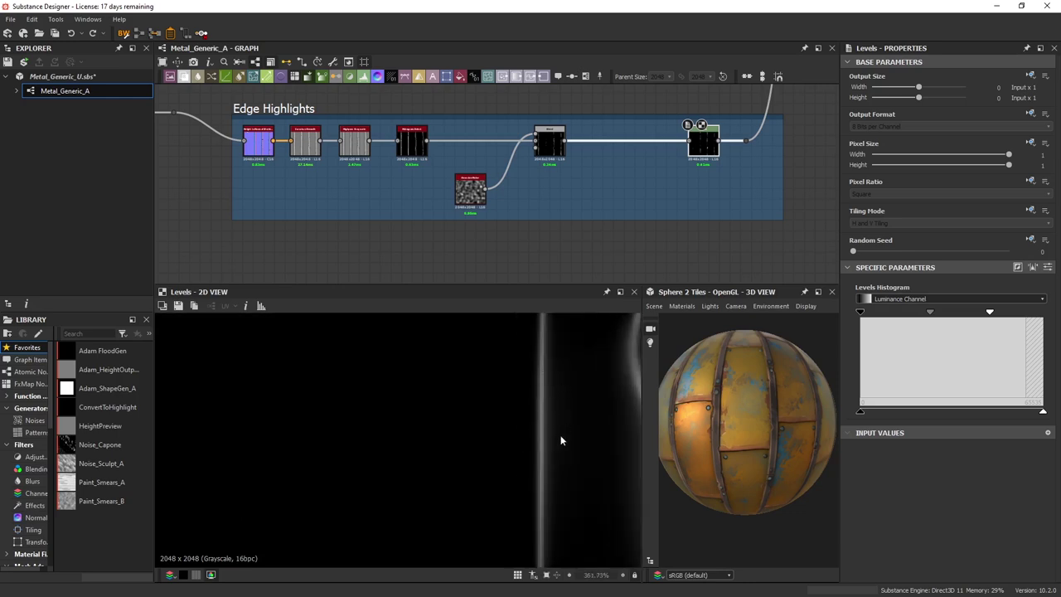
scroll(548, 450, down, 3)
middle_drag(552, 449, 480, 409)
scroll(536, 379, up, 3)
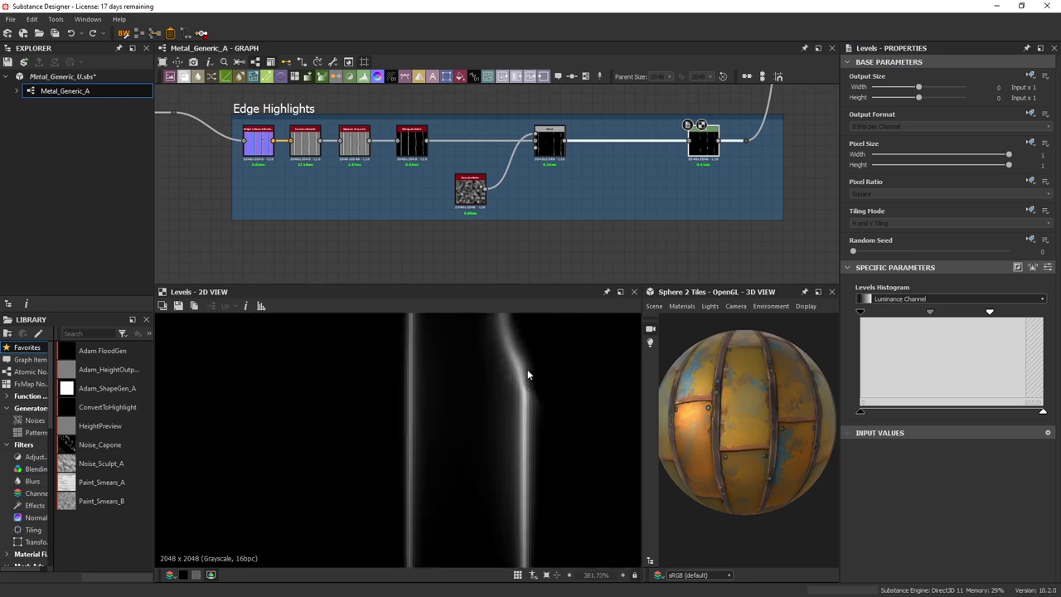
Examine the Levels edge highlight mask along the beams across the whole tile.
scroll(492, 426, down, 9)
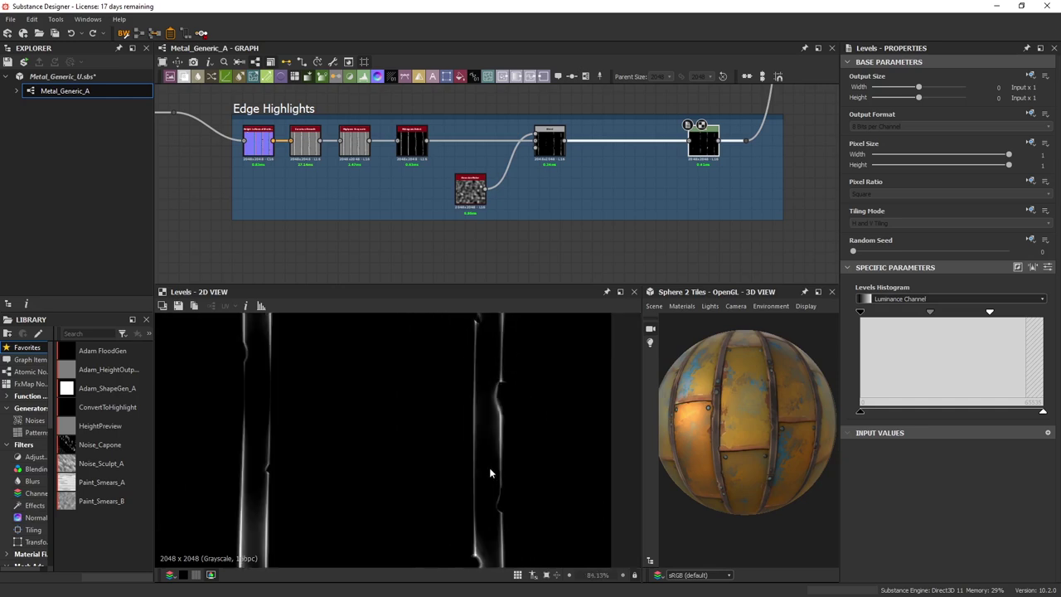
scroll(479, 398, down, 4)
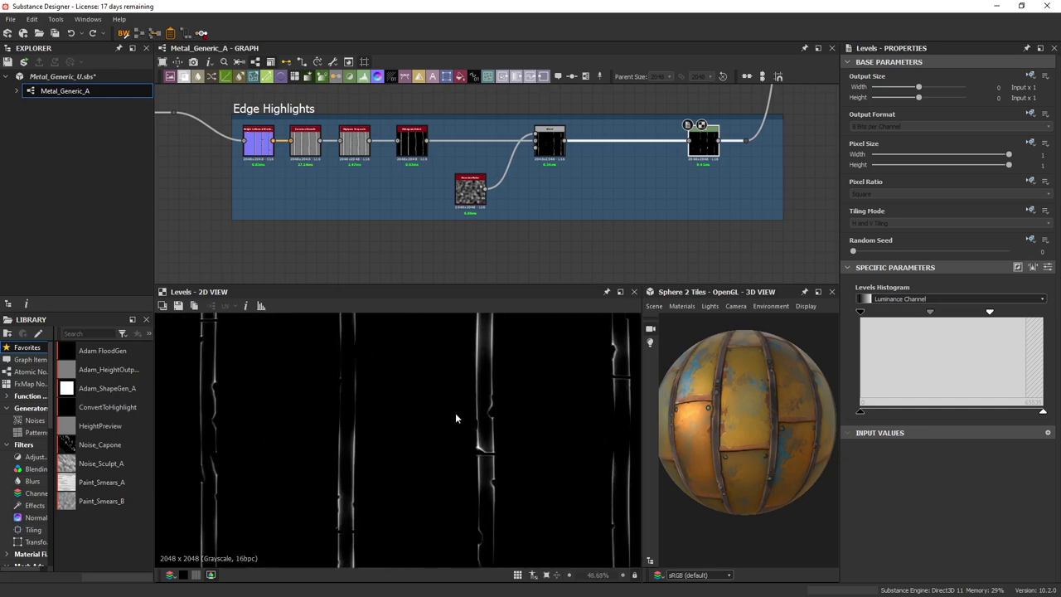
middle_drag(443, 389, 456, 342)
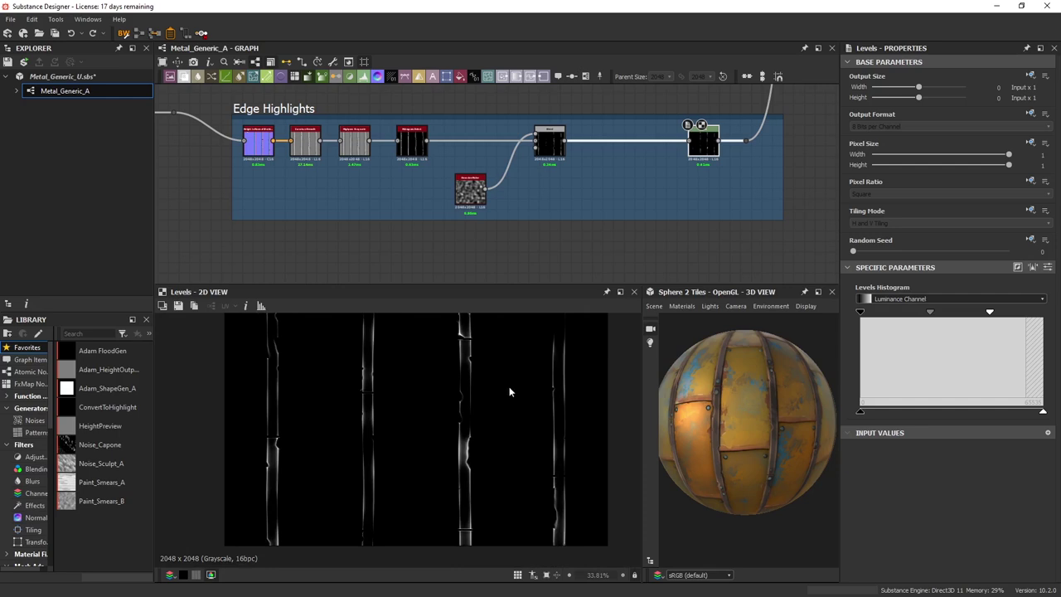
middle_drag(509, 387, 486, 424)
Preview the Blend node after Bolts and inspect the edge highlights it adds to the albedo.
scroll(565, 263, down, 7)
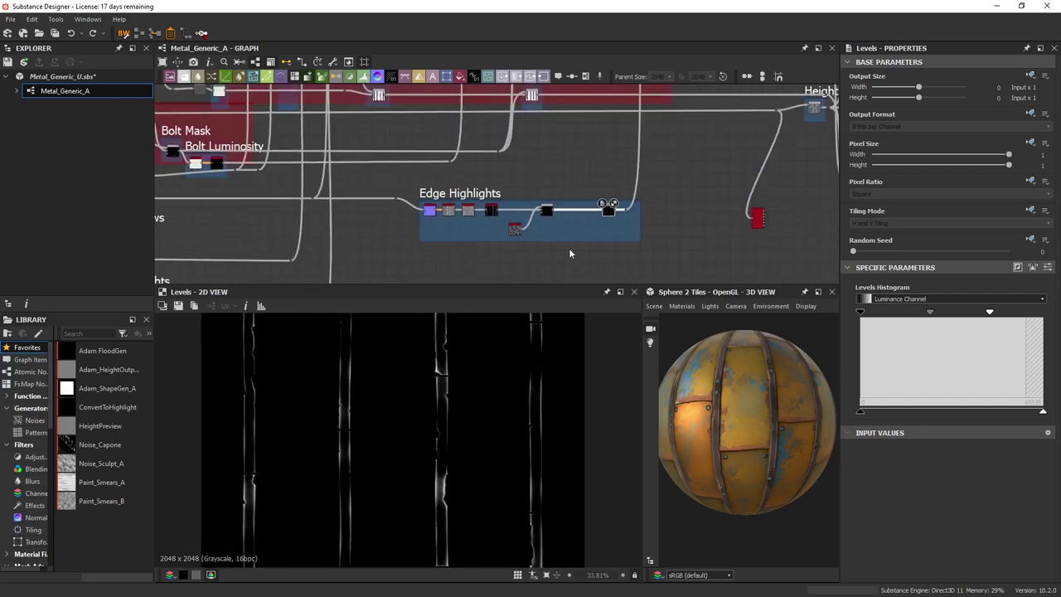
middle_drag(615, 107, 595, 251)
scroll(592, 253, up, 8)
double_click(617, 193)
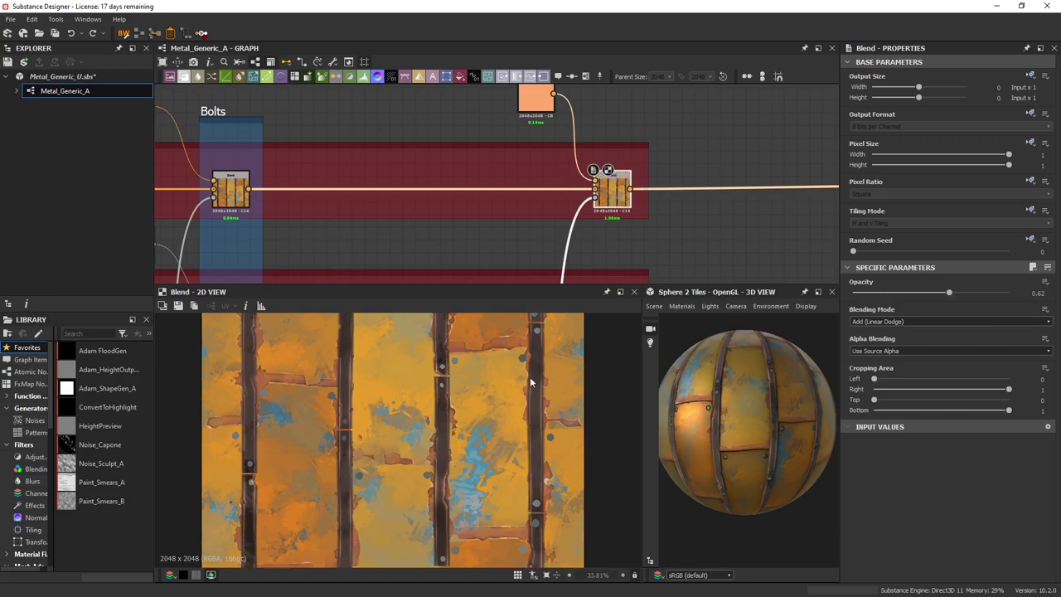
scroll(530, 376, up, 3)
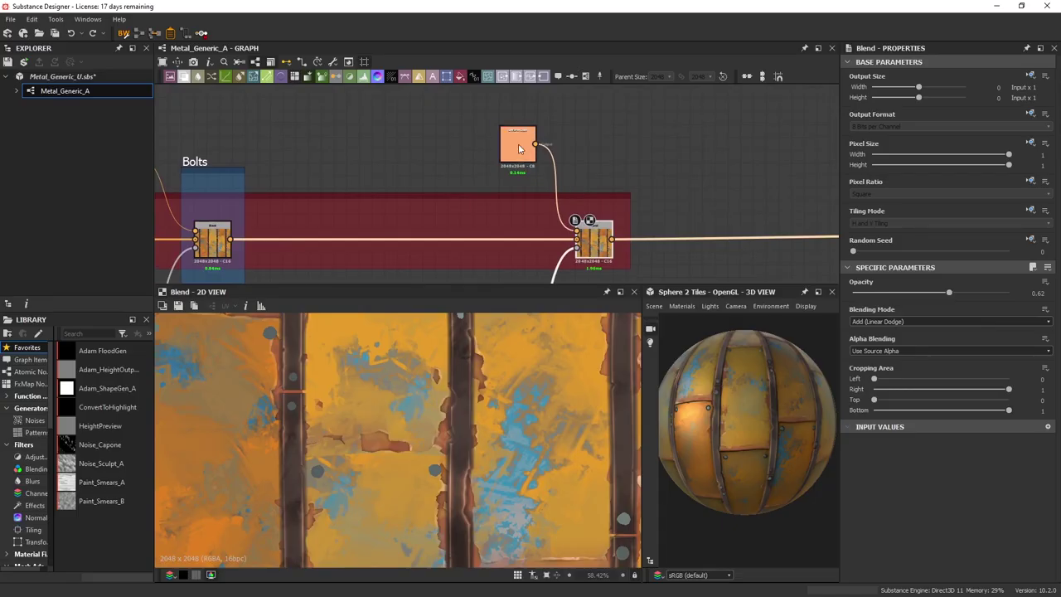
Set the edge highlight Uniform Color's saturation to 82 and check the lighter edges in the Blend result.
drag(947, 348, 924, 355)
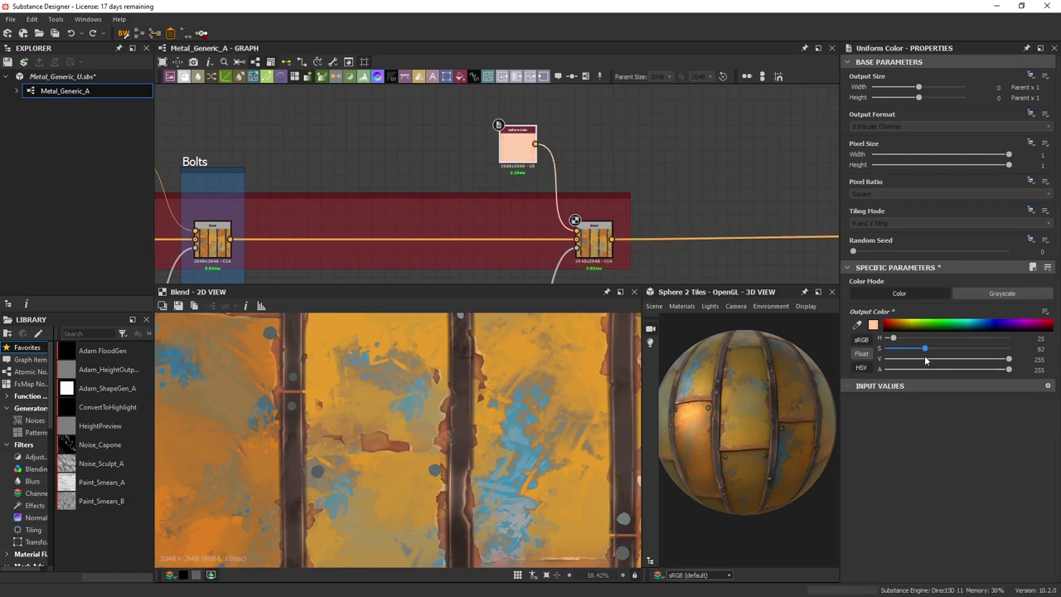
click(594, 241)
middle_drag(594, 242, 593, 185)
scroll(435, 439, down, 5)
scroll(429, 462, up, 3)
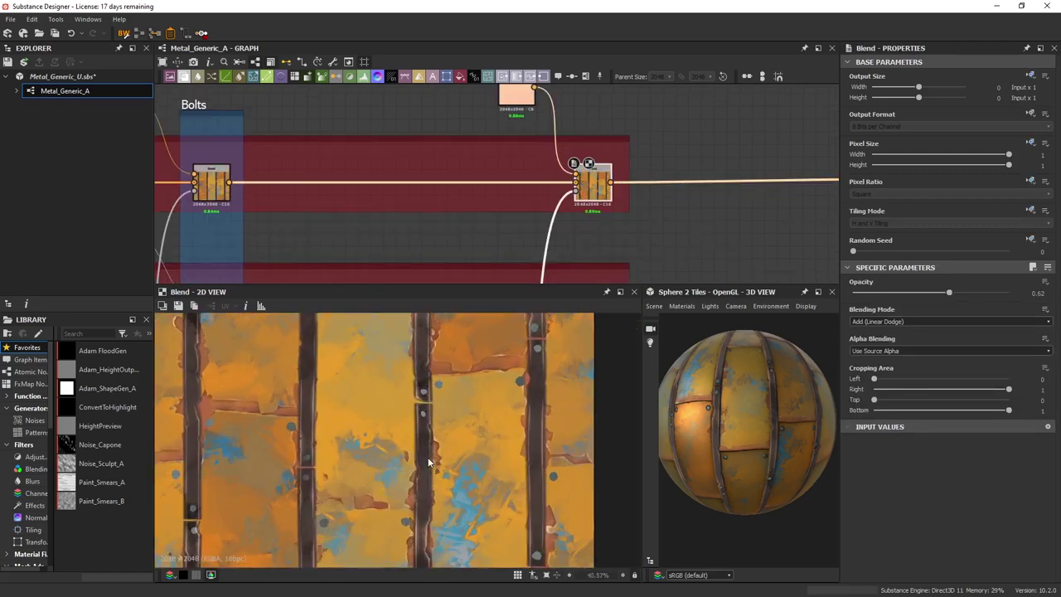
scroll(428, 461, up, 1)
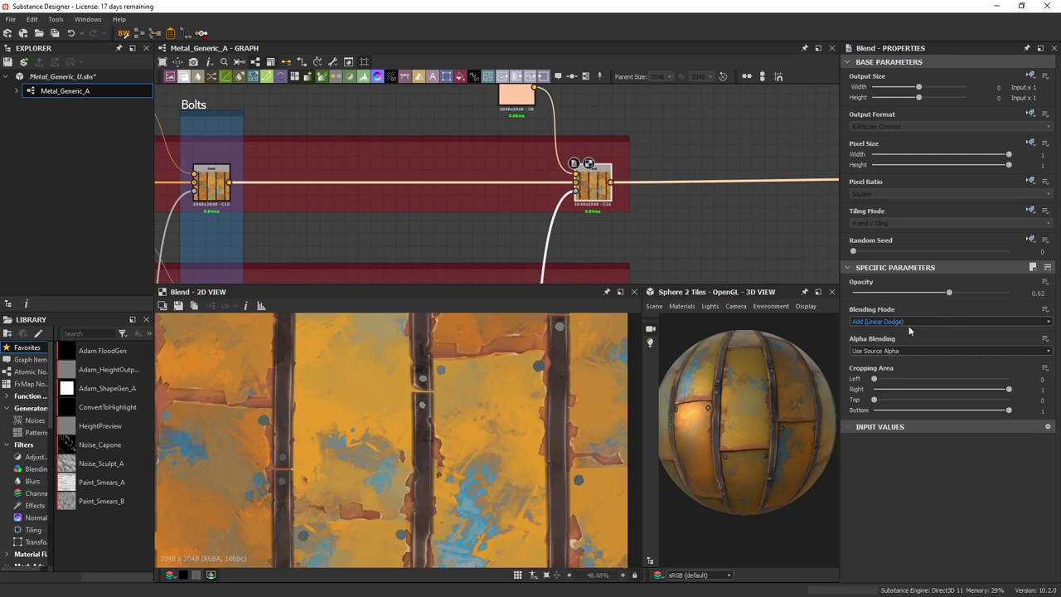
Enlarge the 3D view, compare lower edge highlight strengths on the sphere, and set the Blend's opacity to 0.57.
drag(948, 296, 923, 292)
drag(640, 370, 267, 385)
scroll(489, 428, down, 4)
drag(924, 292, 787, 293)
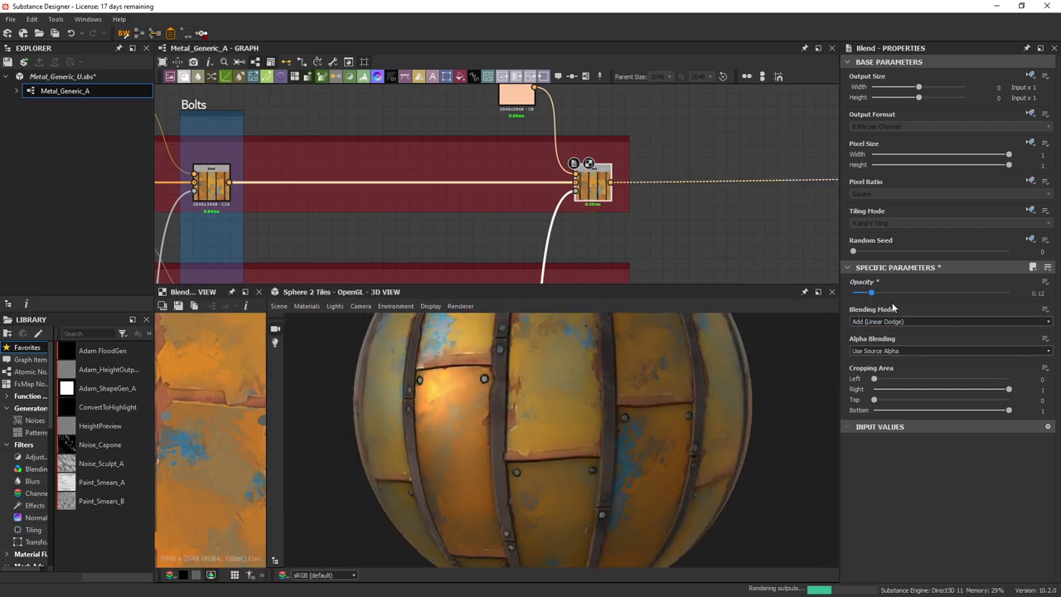
drag(853, 293, 941, 293)
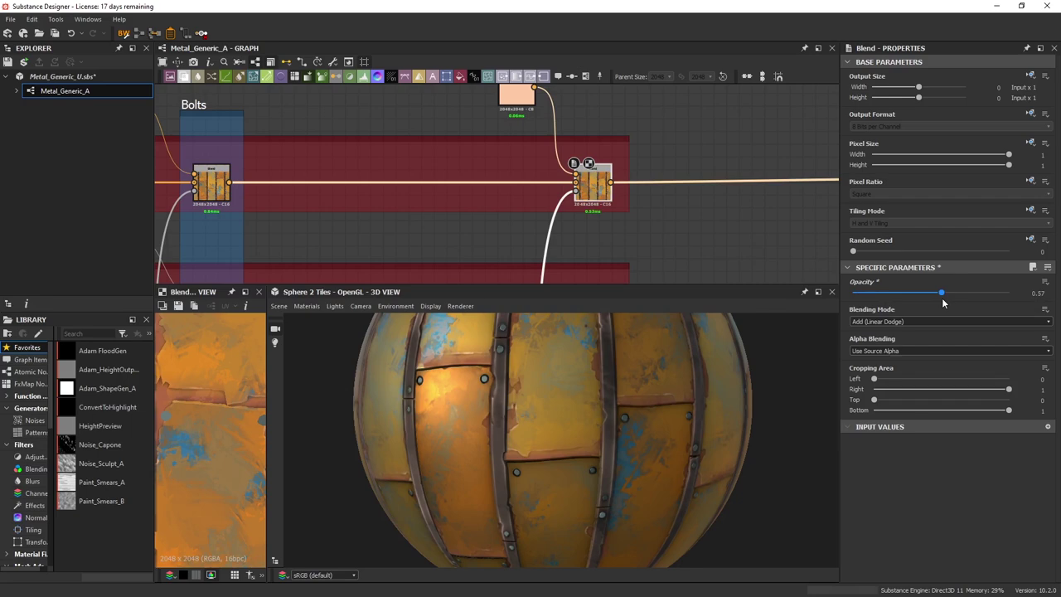
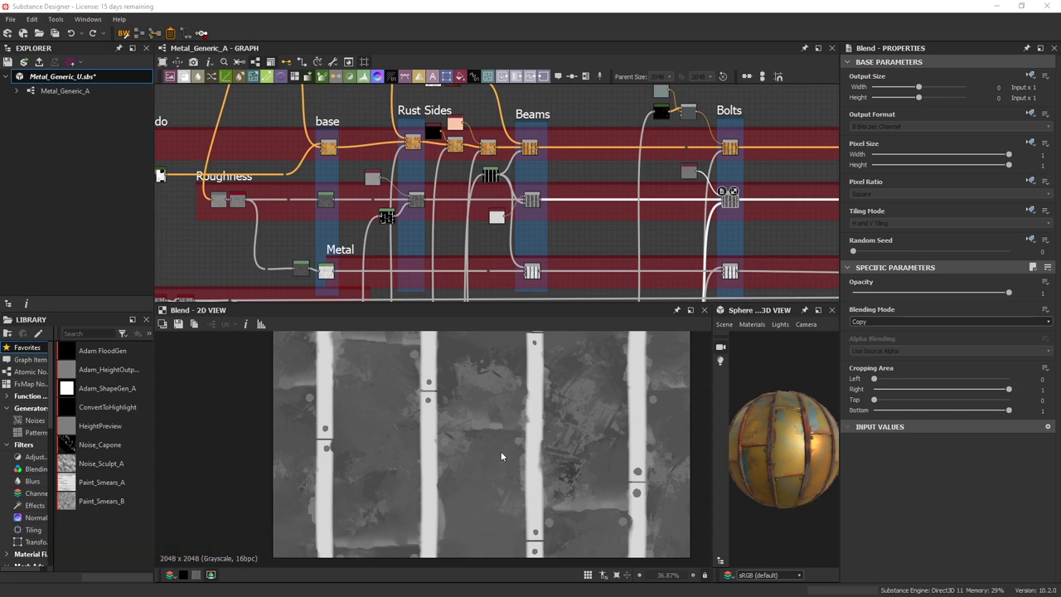
Examine the Bolts roughness Blend in an enlarged 2D view, comparing values on the beams, bolts and painted panels.
scroll(500, 455, up, 1)
drag(580, 304, 580, 193)
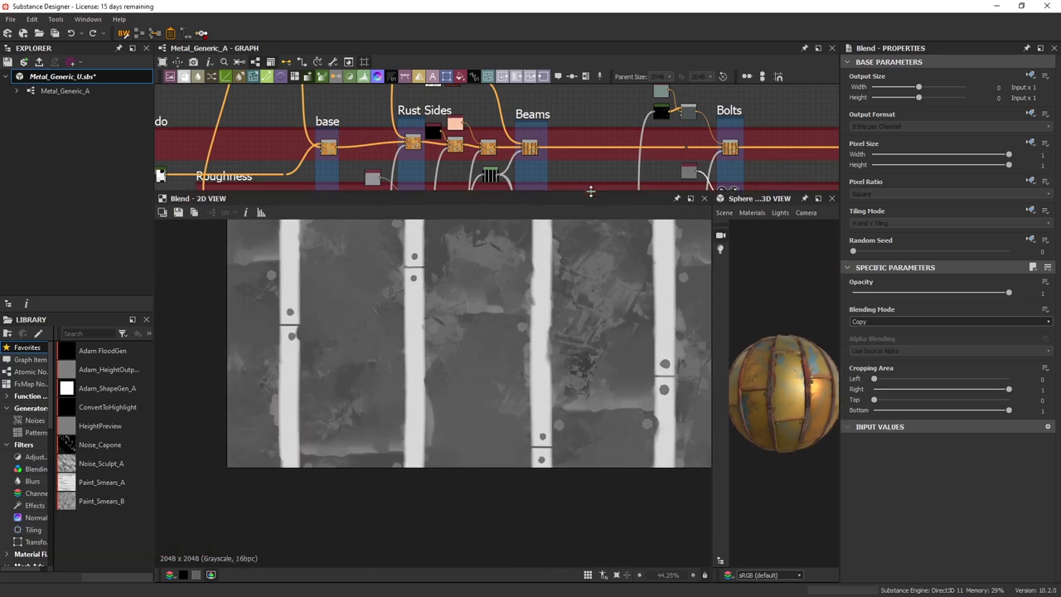
middle_drag(512, 409, 511, 469)
scroll(509, 431, up, 2)
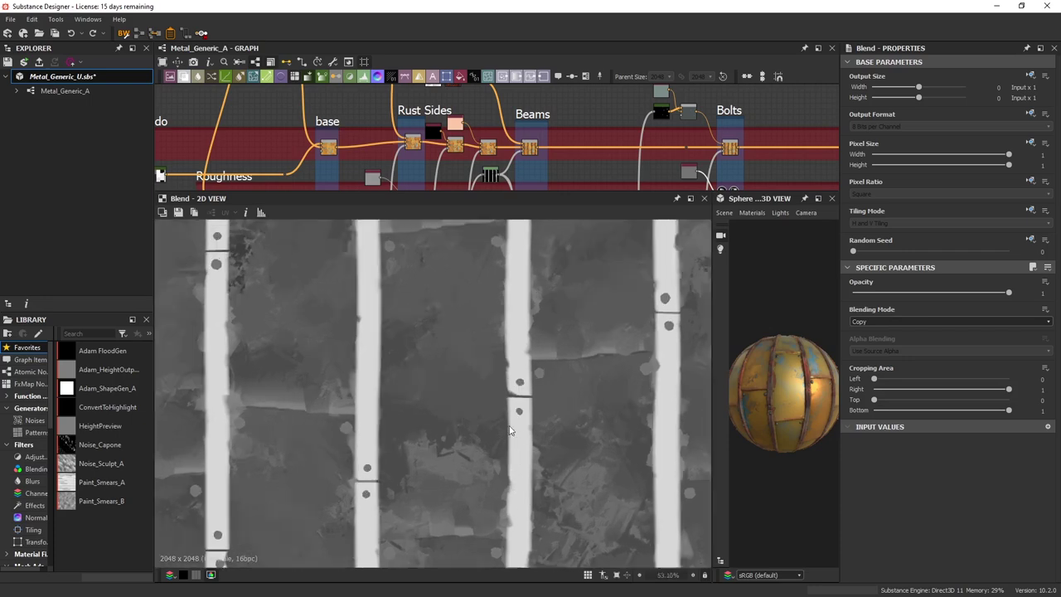
middle_drag(595, 373, 583, 514)
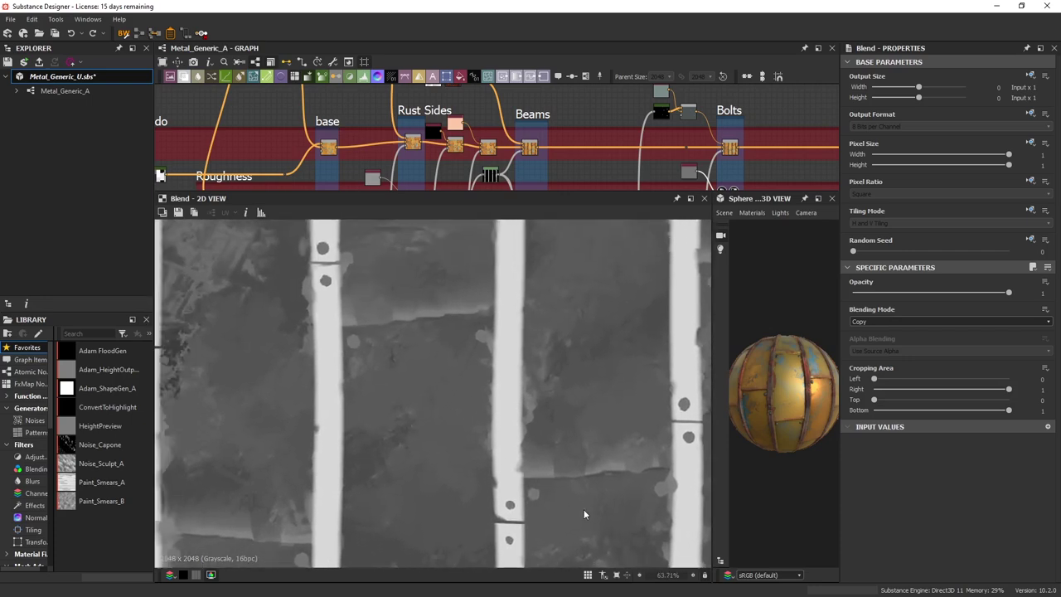
scroll(580, 492, down, 1)
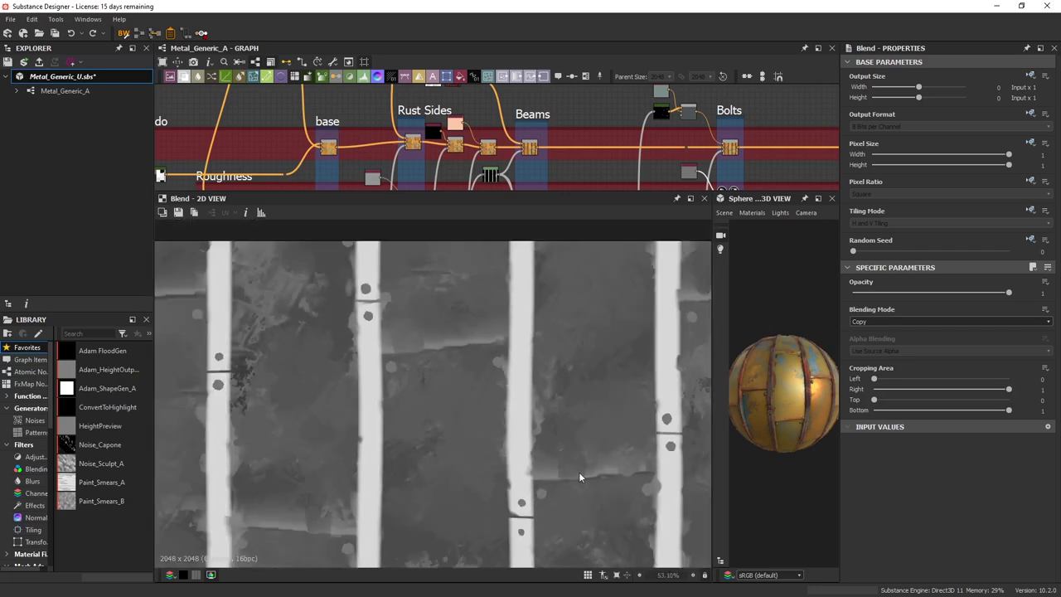
mouse_move(579, 471)
middle_down()
mouse_move(559, 456)
mouse_move(572, 456)
middle_up()
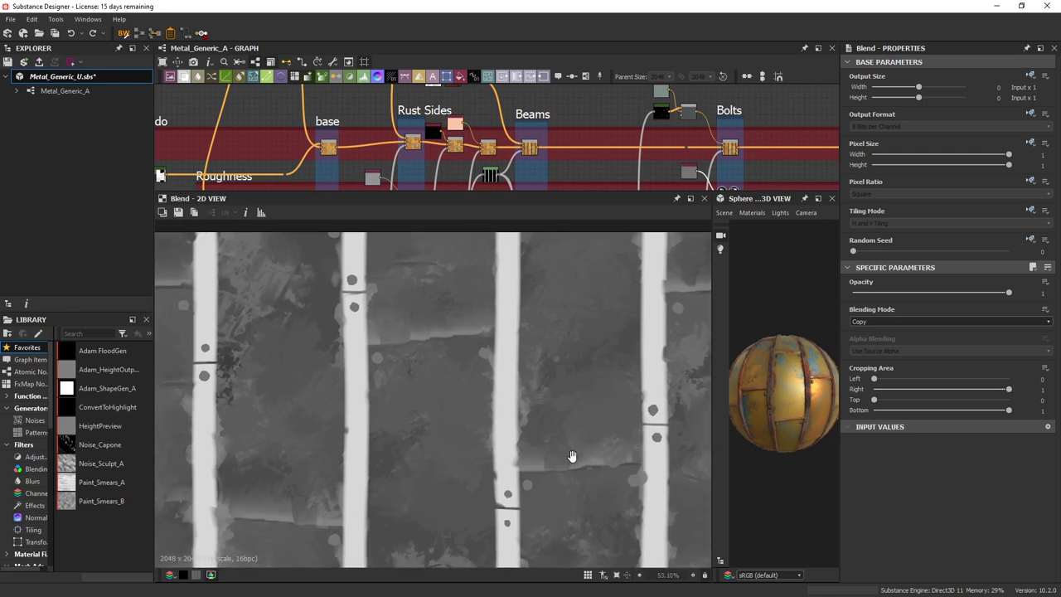
scroll(511, 428, down, 1)
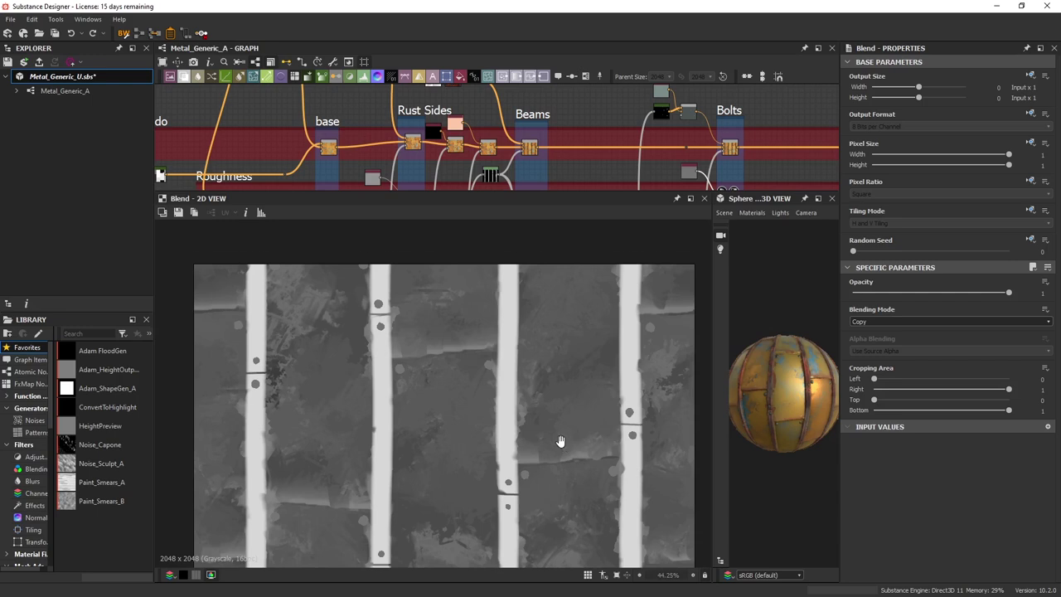
middle_drag(561, 440, 563, 383)
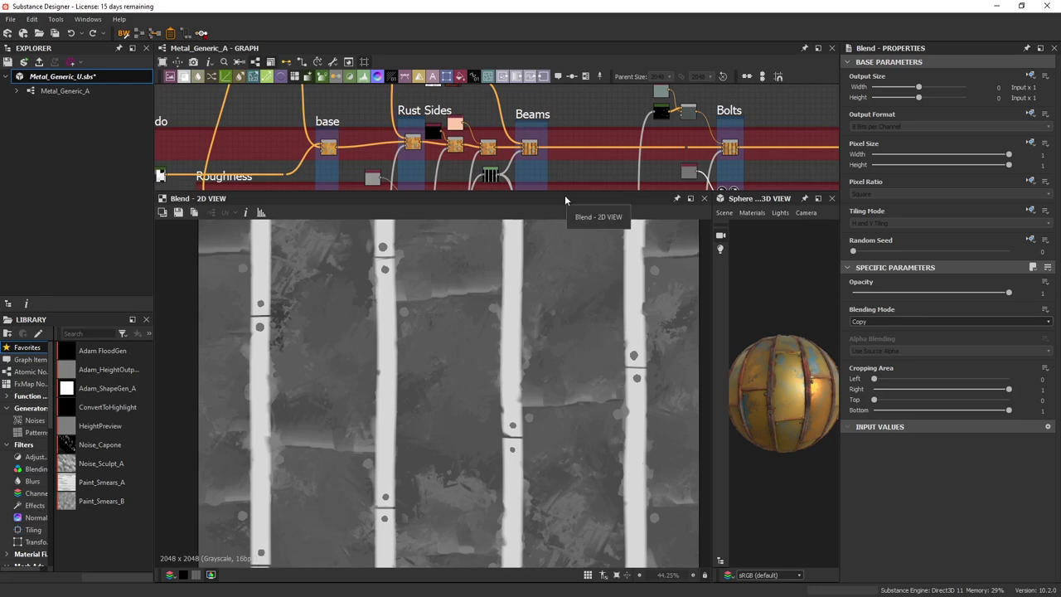
Enlarge the graph area and preview the roughness Blend under Rust Sides.
drag(564, 194, 577, 342)
middle_drag(423, 214, 439, 272)
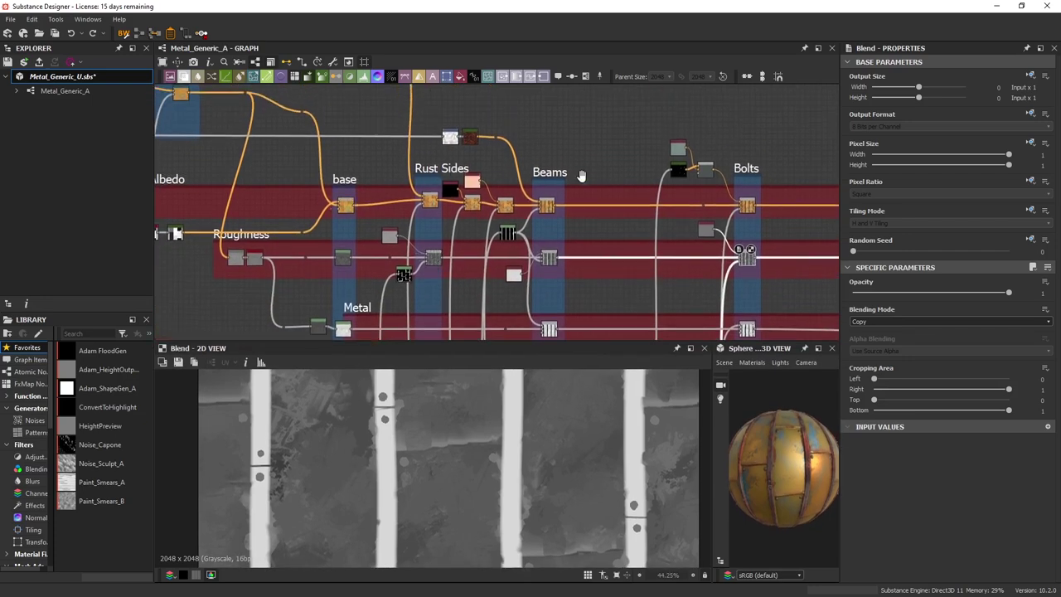
middle_drag(405, 229, 507, 257)
scroll(548, 283, up, 2)
scroll(532, 291, up, 2)
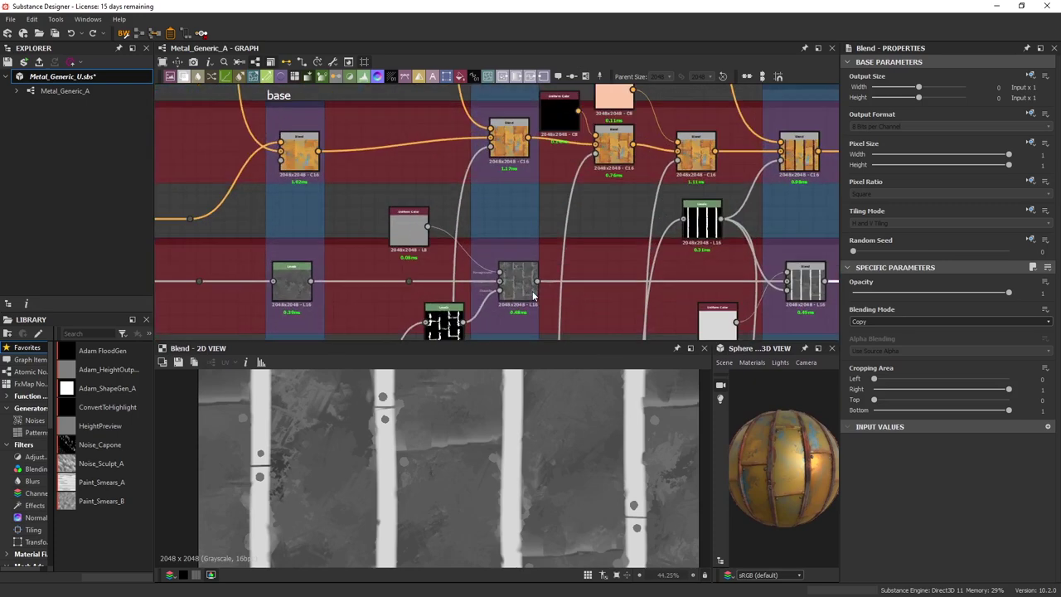
middle_drag(532, 291, 566, 261)
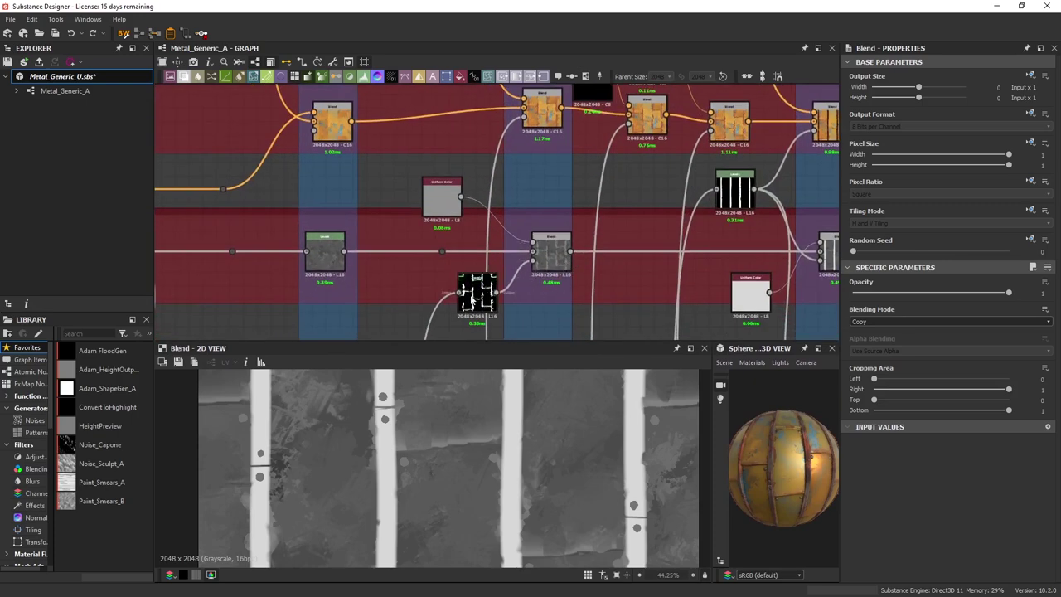
click(551, 259)
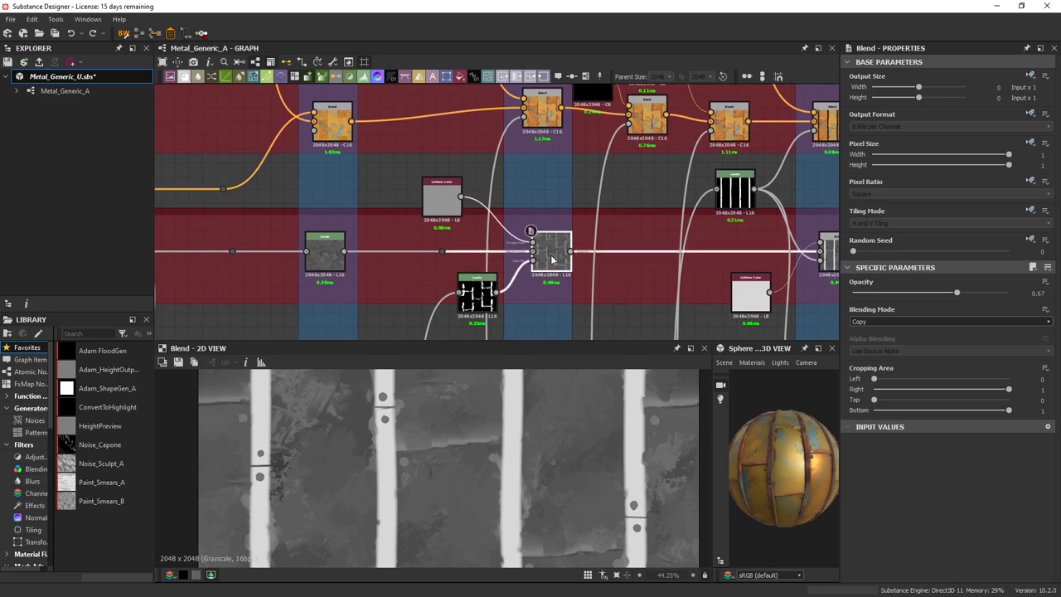
double_click(552, 259)
Try a darker luminance of 82 on the Uniform Color feeding the Rust Sides roughness Blend and return it to 148.
click(446, 210)
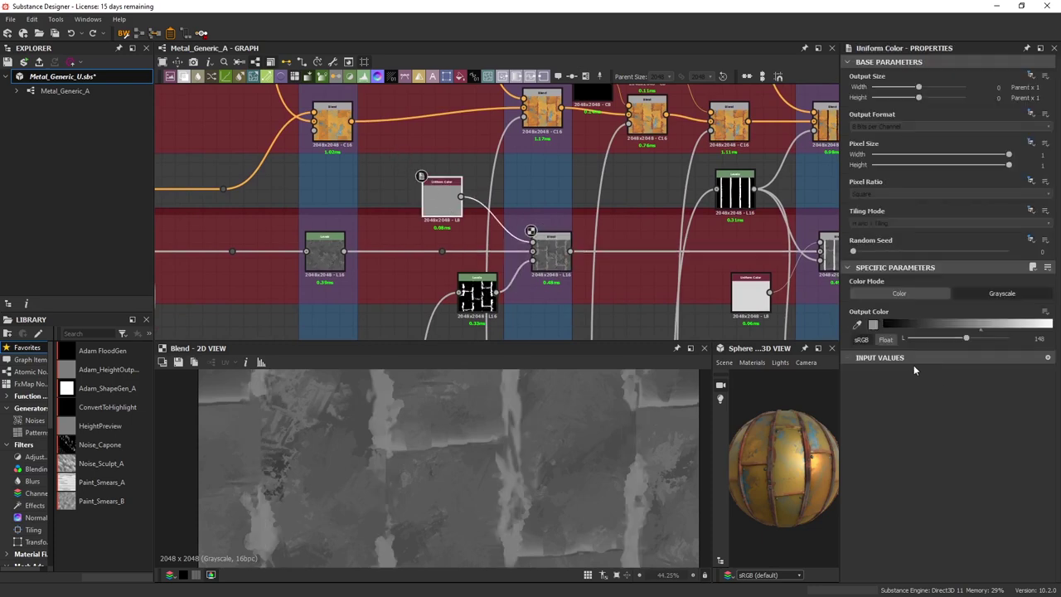
mouse_move(970, 338)
mouse_down()
mouse_move(941, 340)
mouse_move(966, 339)
mouse_up()
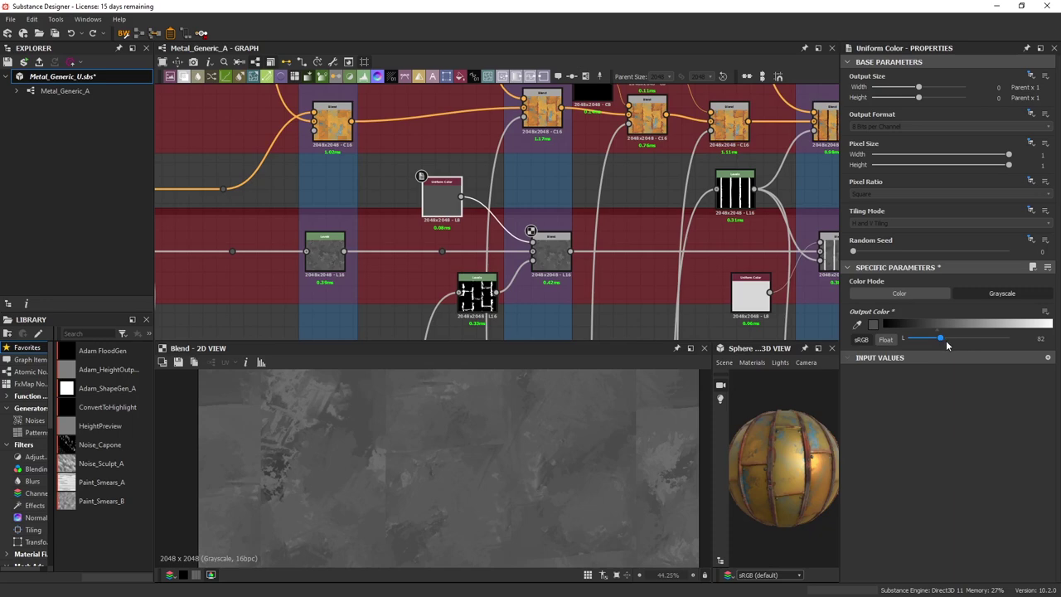
scroll(378, 196, down, 6)
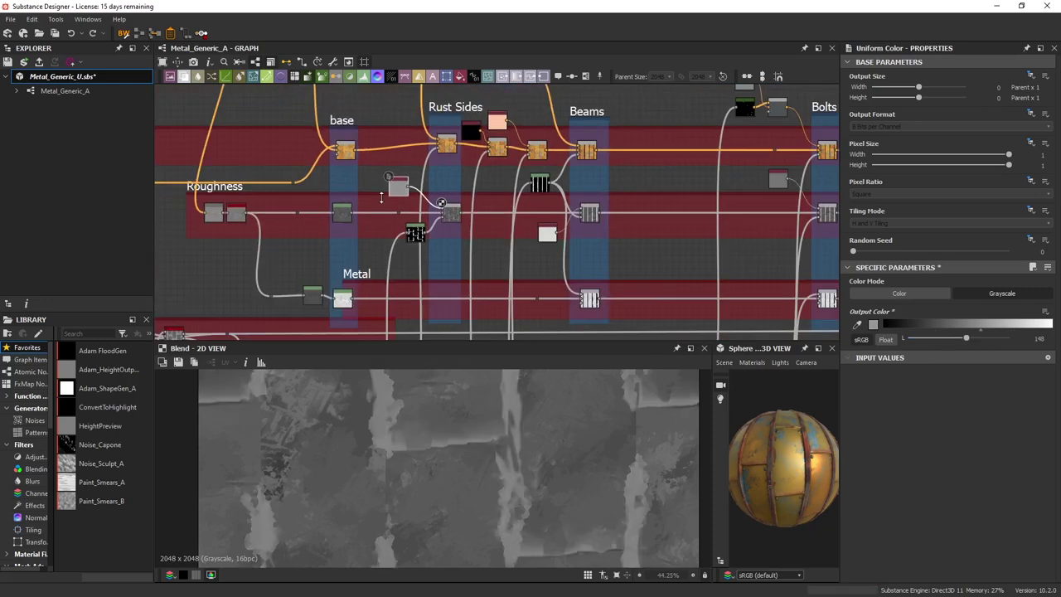
Enlarge the 3D view to show the whole material sphere beside a narrow roughness preview.
middle_drag(385, 201, 536, 203)
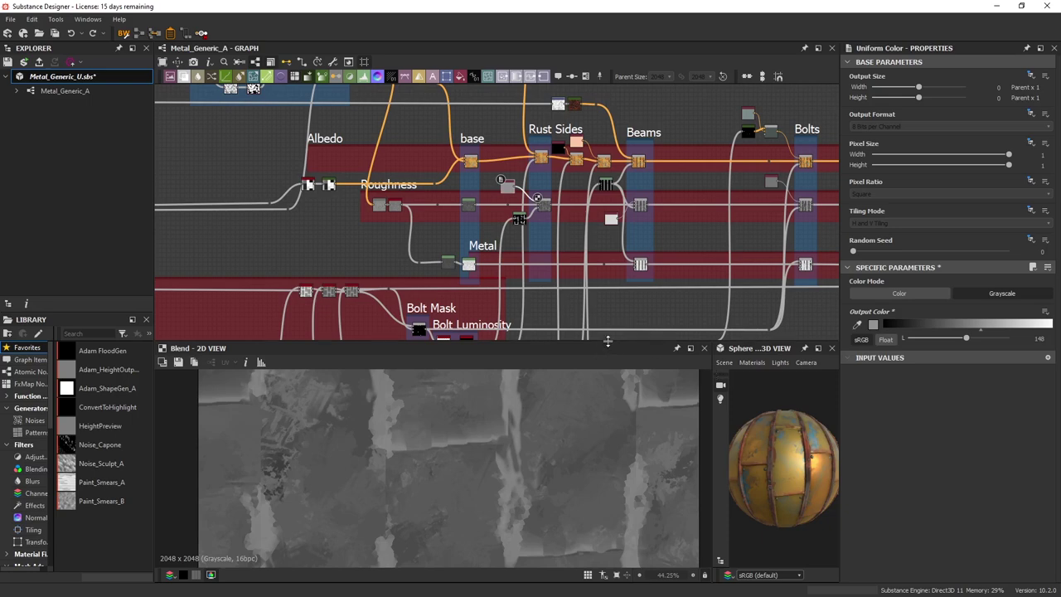
drag(607, 342, 663, 170)
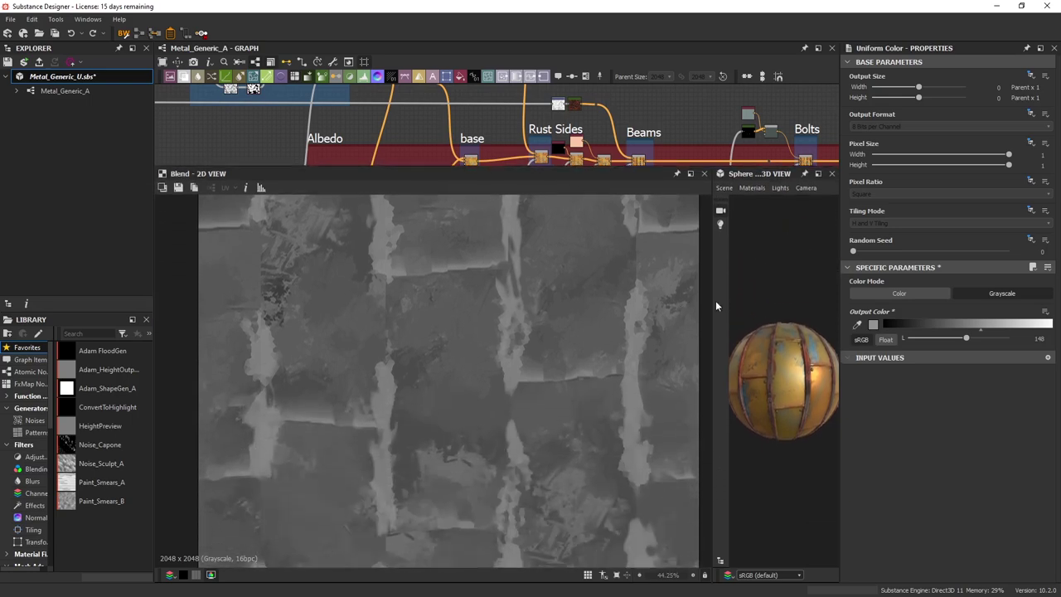
drag(712, 306, 479, 314)
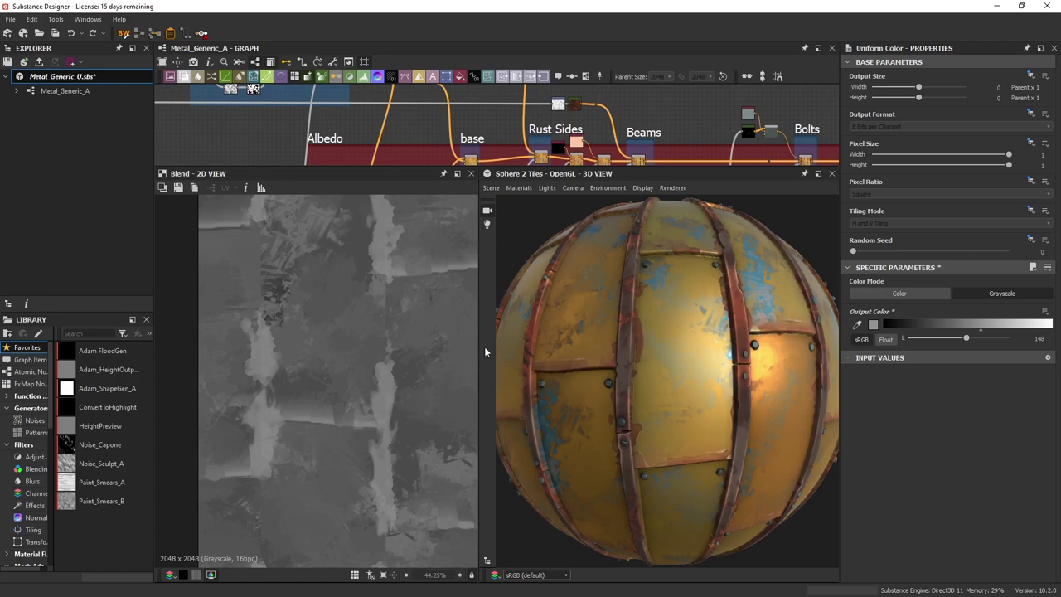
drag(482, 348, 330, 355)
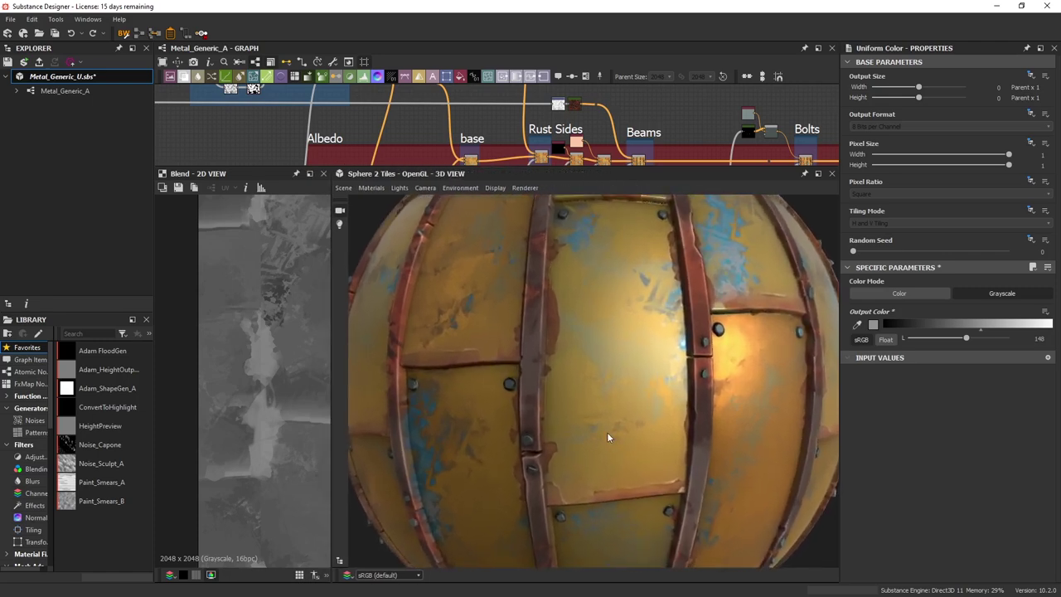
Examine how the light reflects off the sphere's painted panels, rust and beams from several angles and distances.
scroll(607, 436, down, 3)
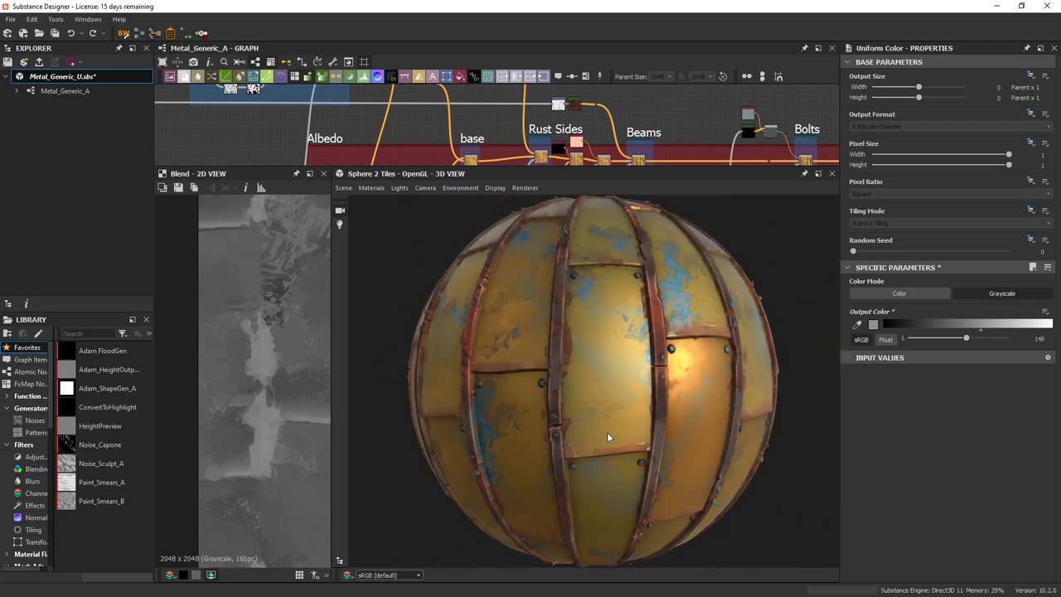
drag(715, 430, 725, 429)
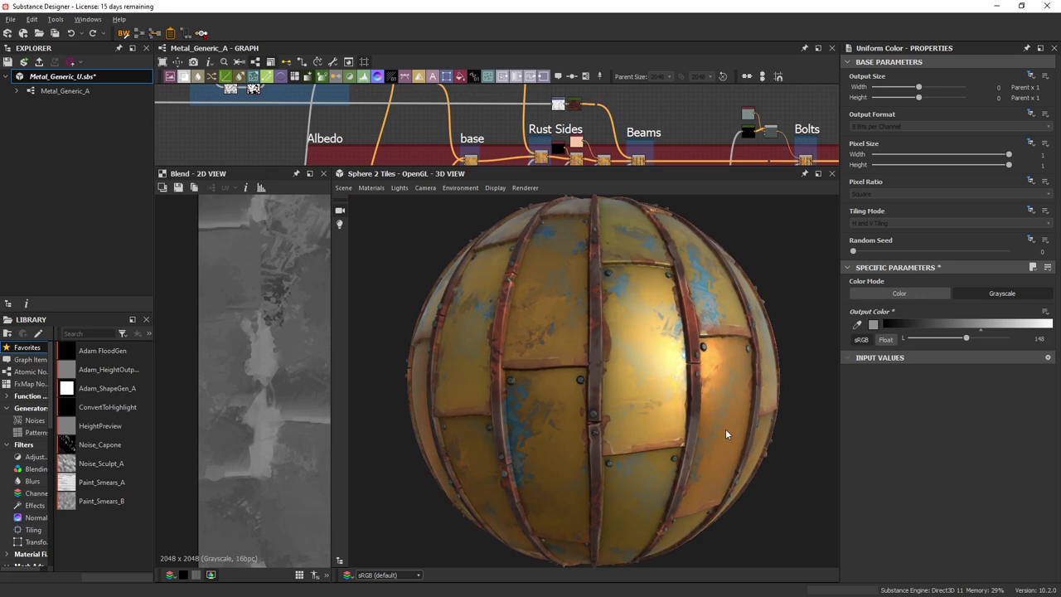
drag(725, 428, 716, 430)
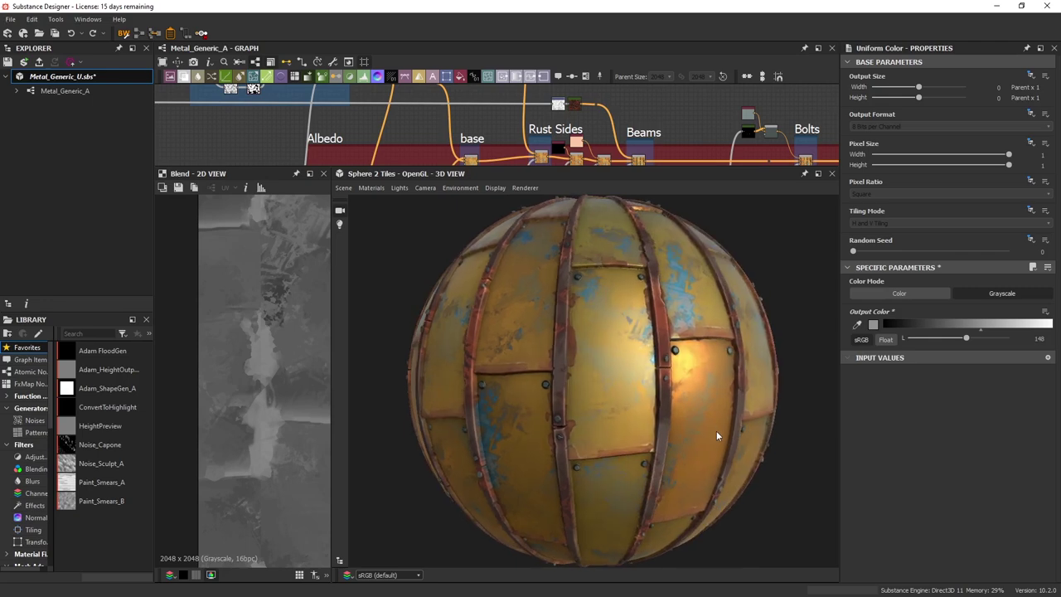
scroll(616, 405, up, 5)
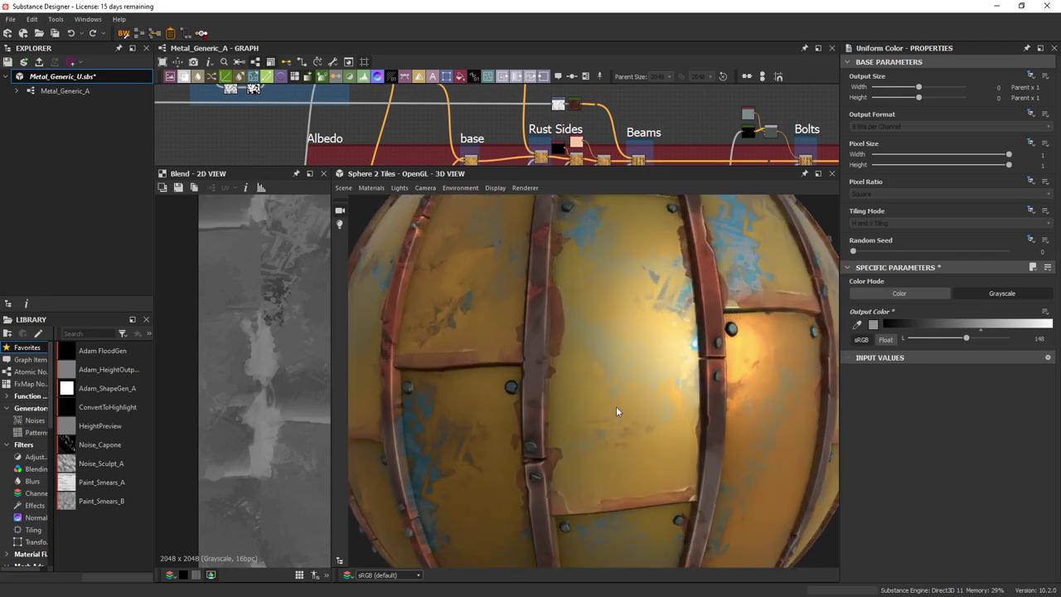
drag(621, 405, 620, 397)
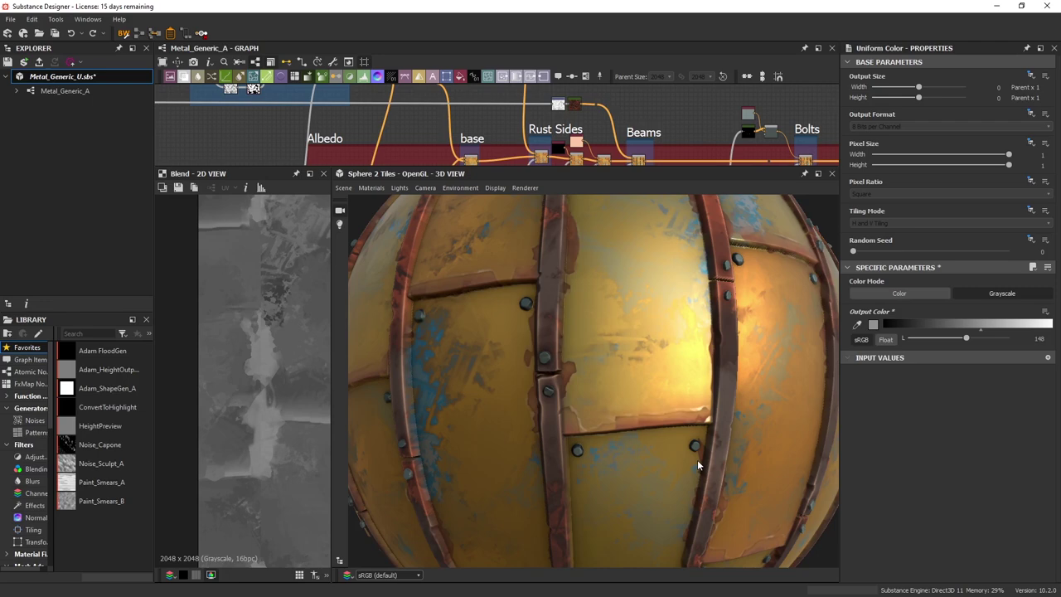
scroll(697, 459, down, 5)
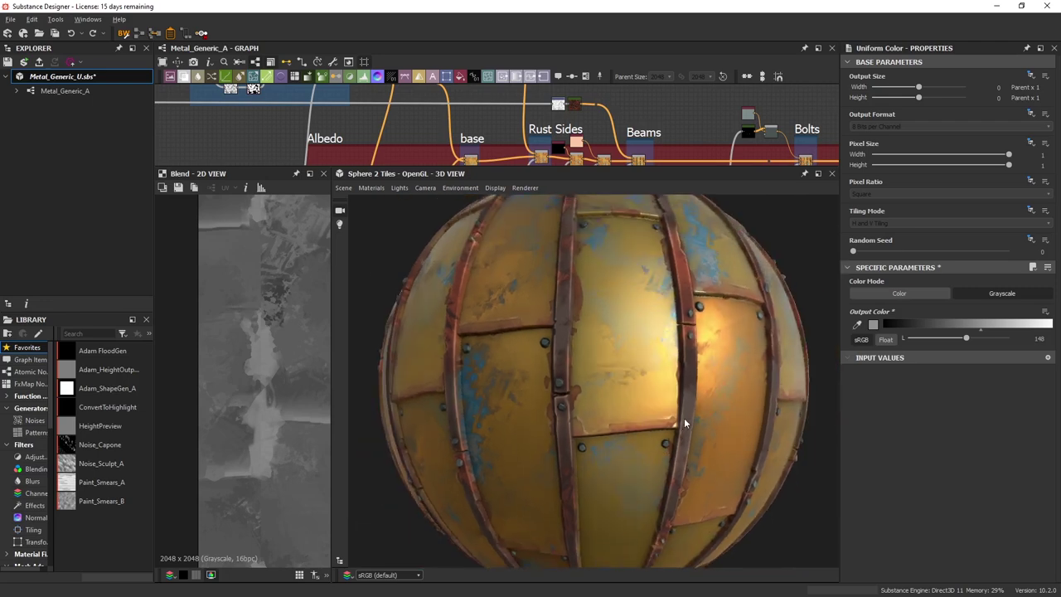